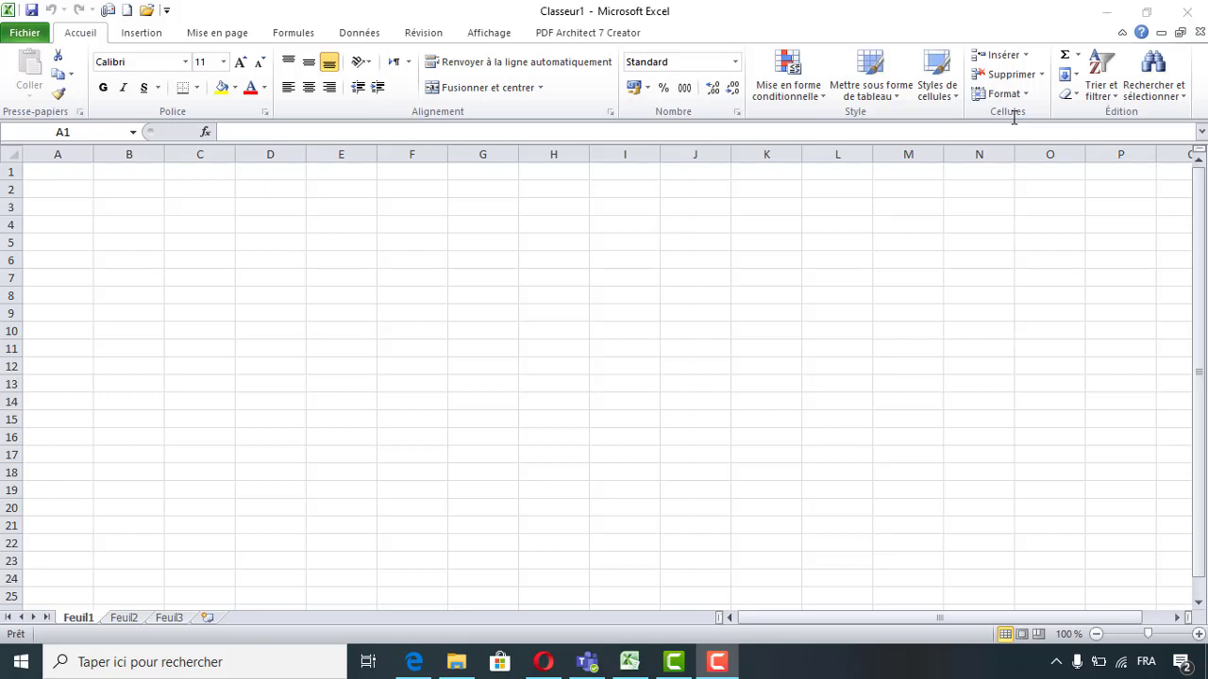
Enter the headers Produit, Quantité, Prix unitaire and Montant total in cells A1 to D1.
scroll(895, 586, "up", 2, "ctrl")
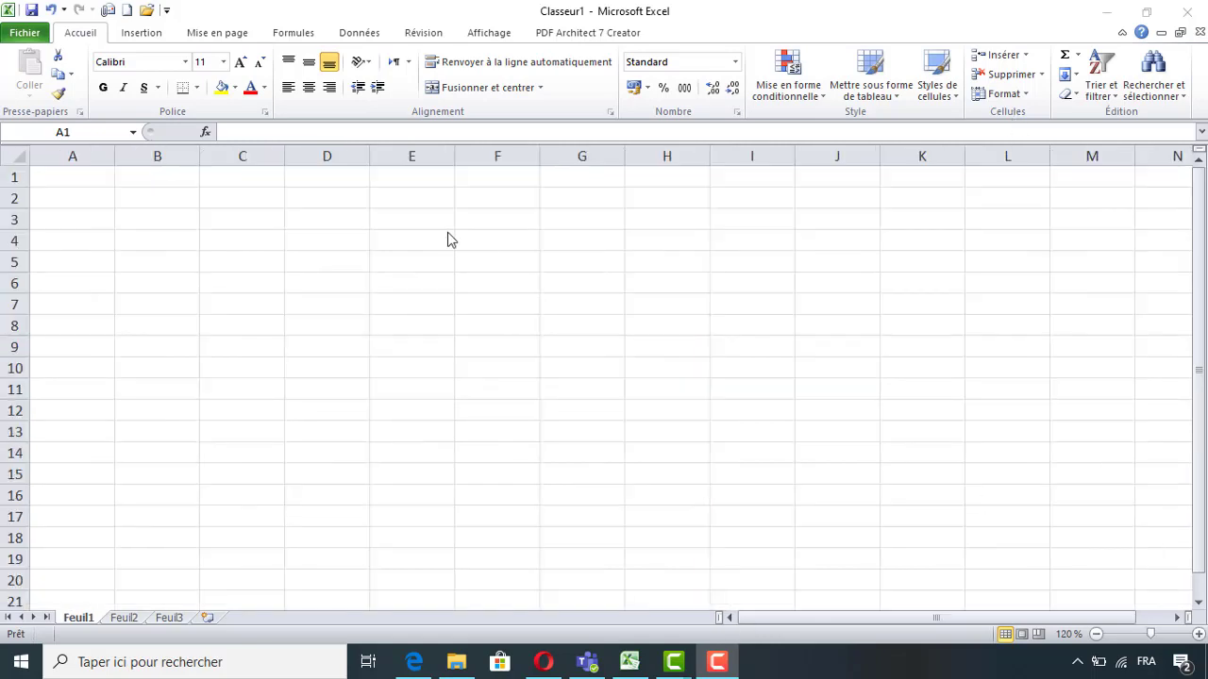
left_click(78, 179)
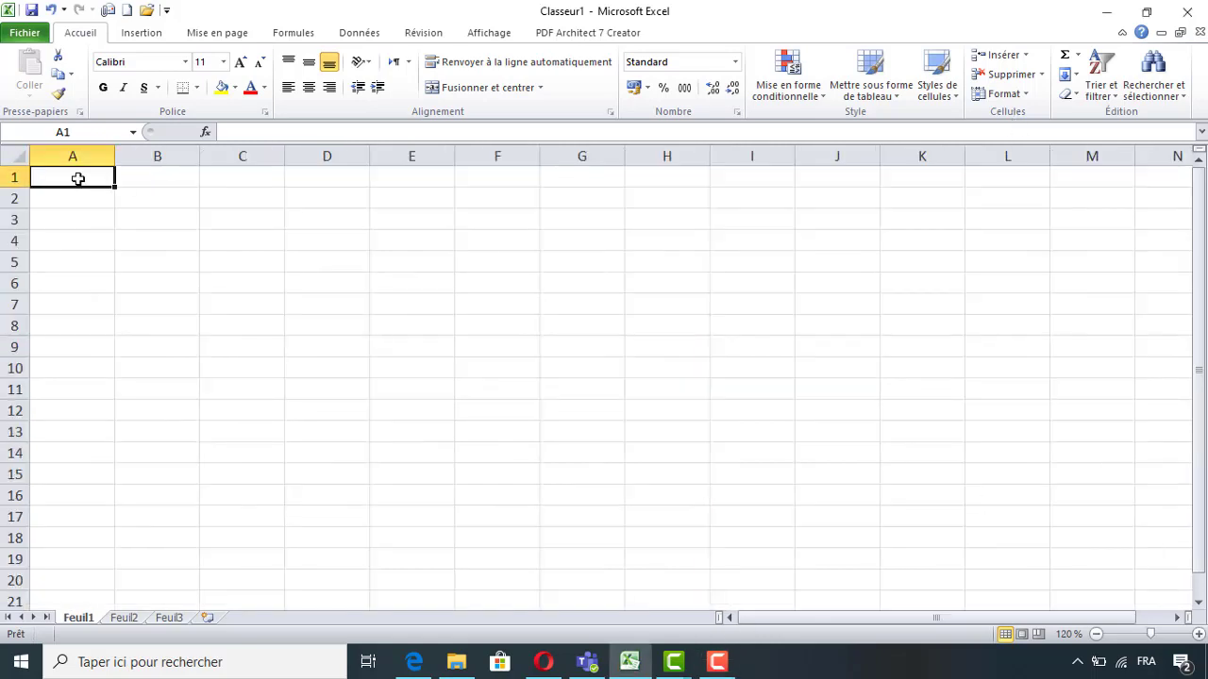
type("P")
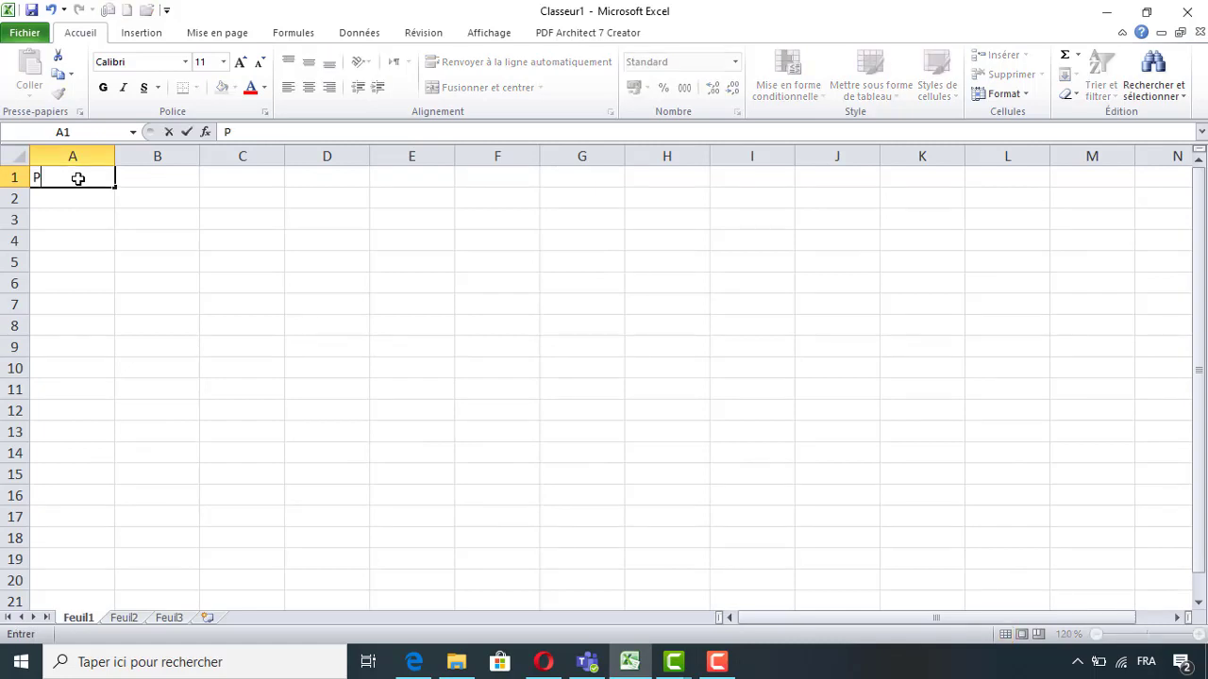
type("roduit")
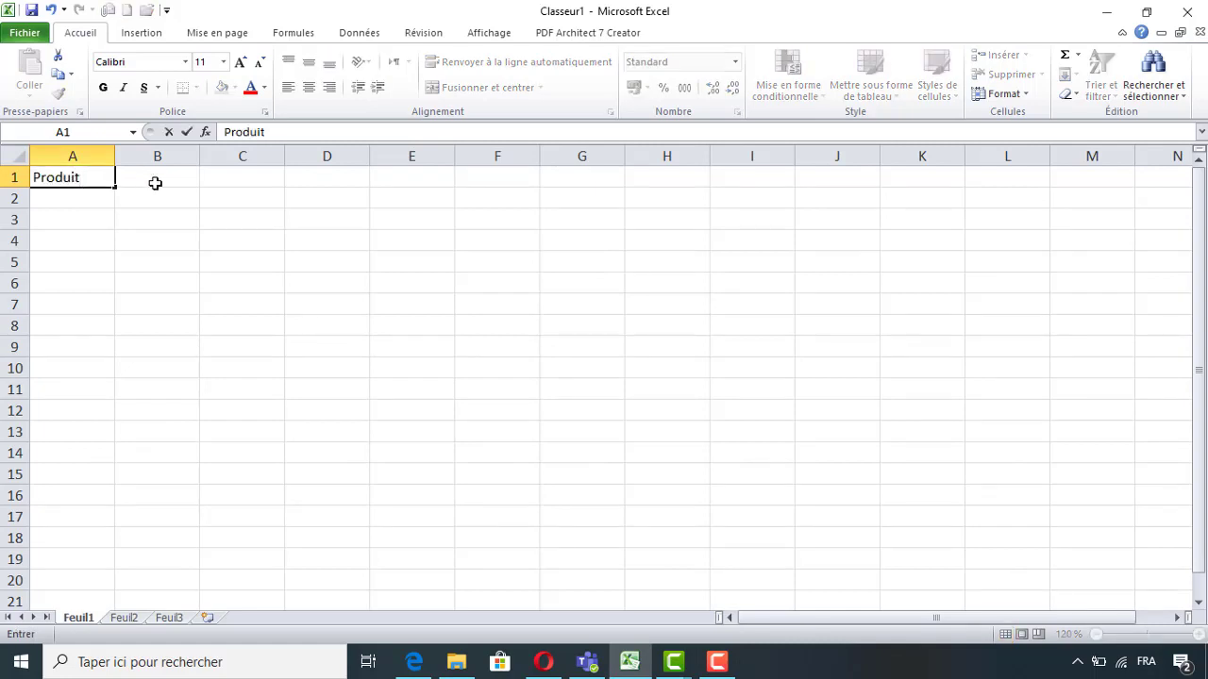
left_click(156, 183)
type("Qu")
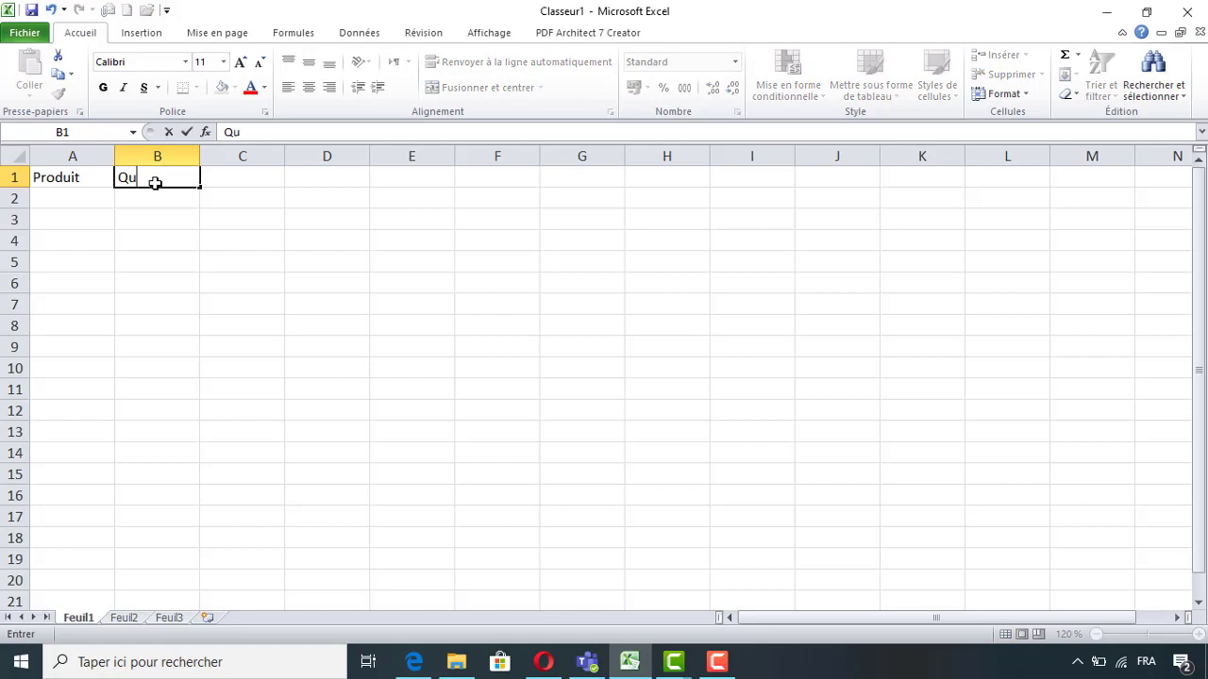
type("antité")
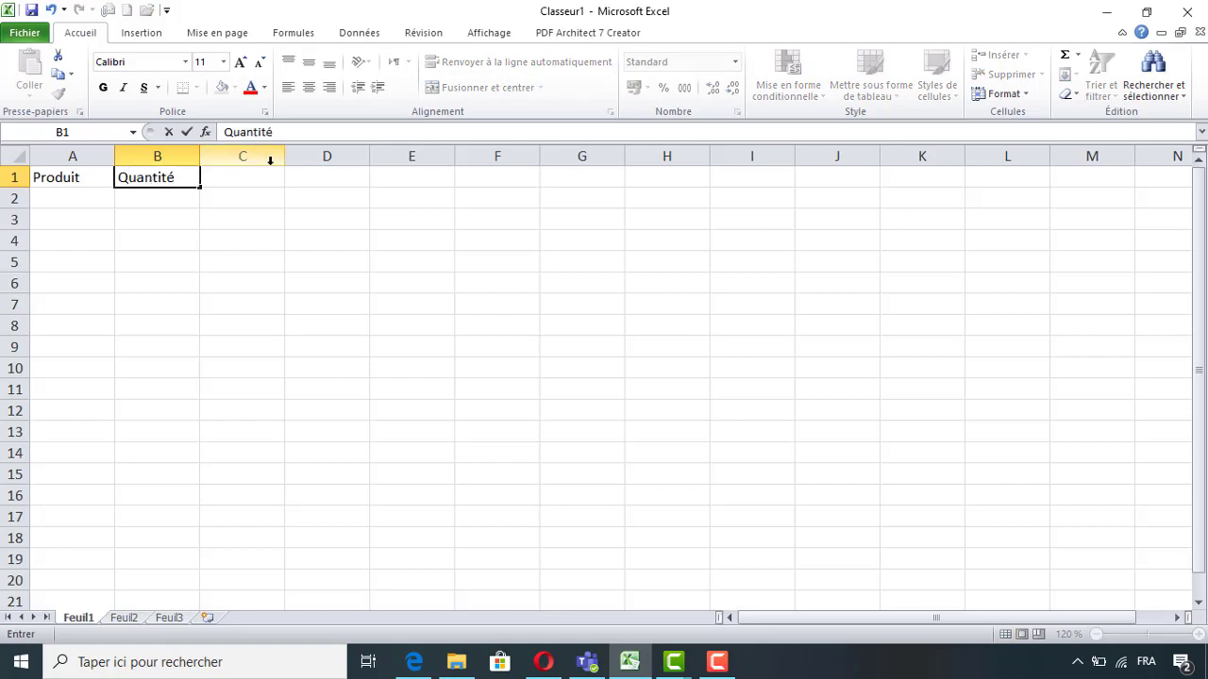
left_click(246, 182)
type("Pr")
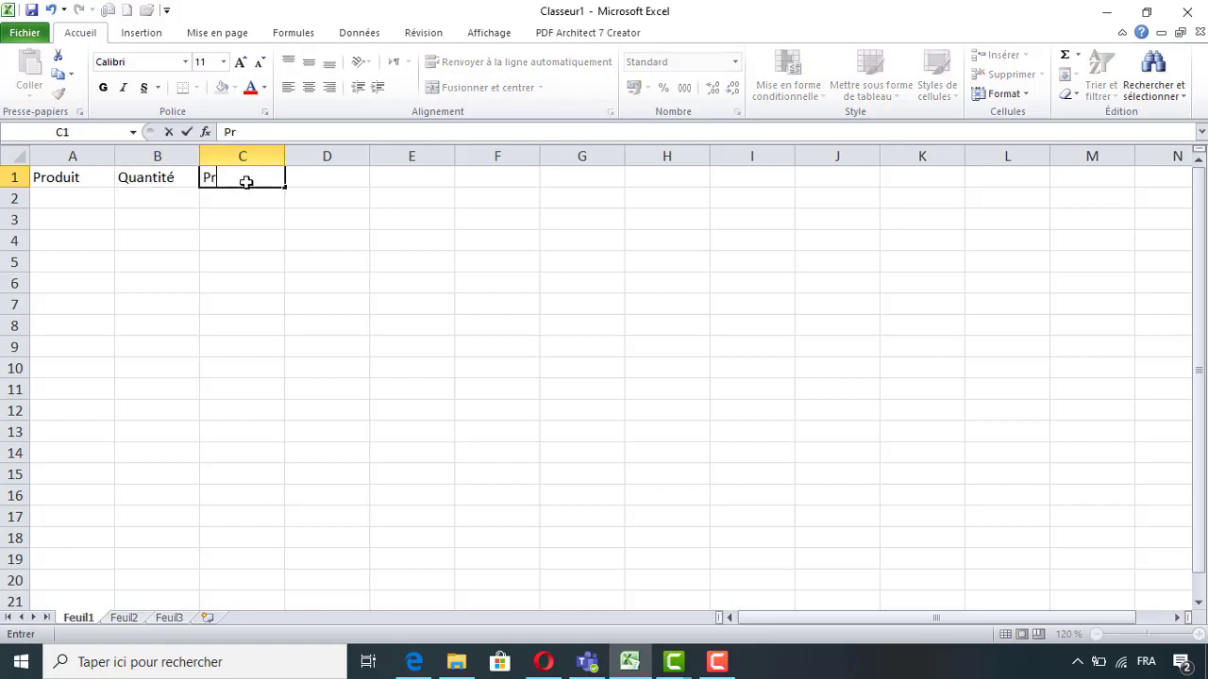
type("ix unita")
type("ire")
left_click(332, 183)
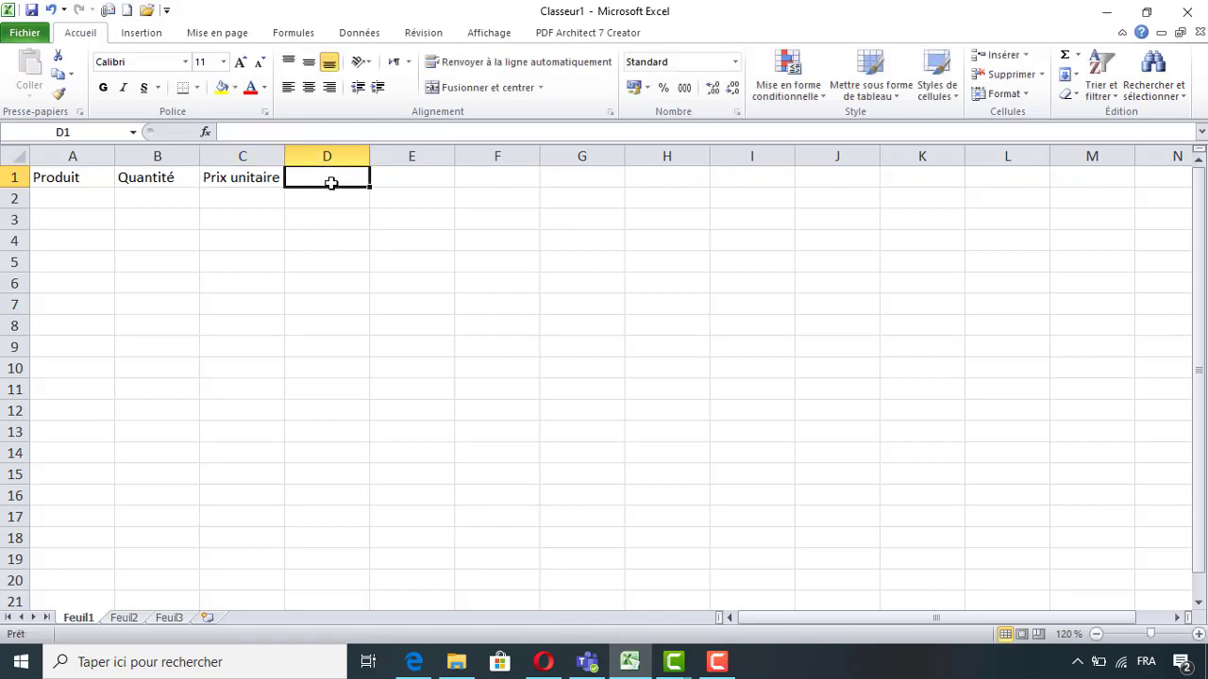
type("Montant")
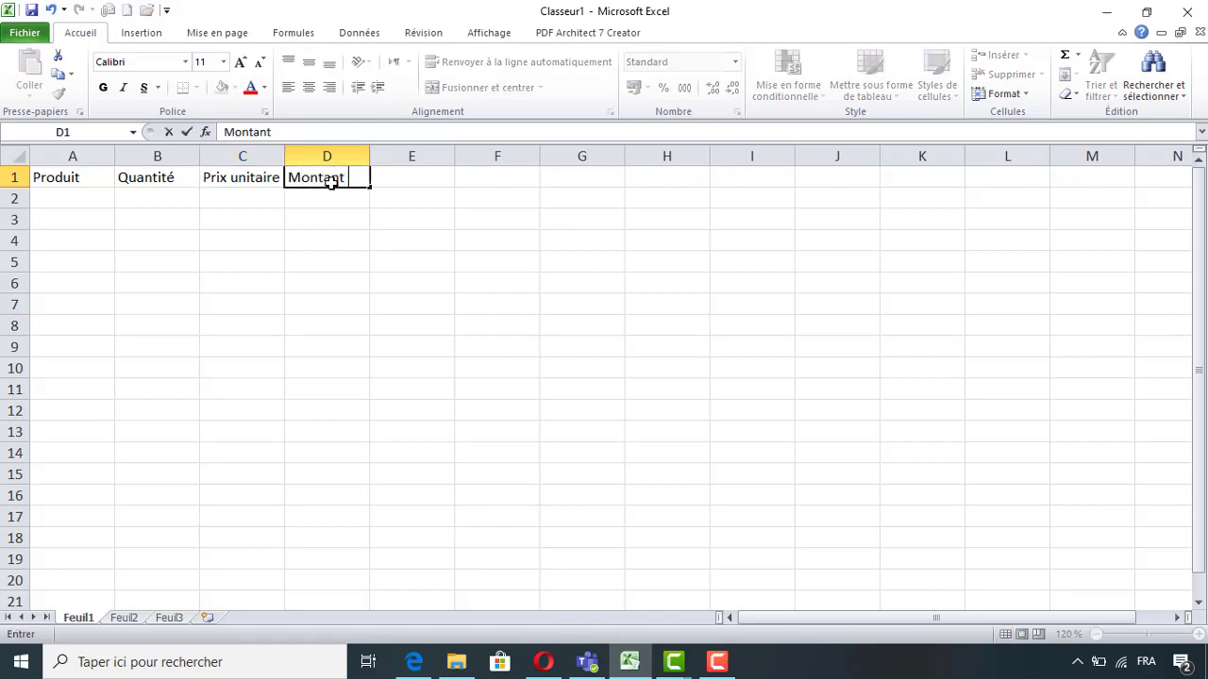
type(" total")
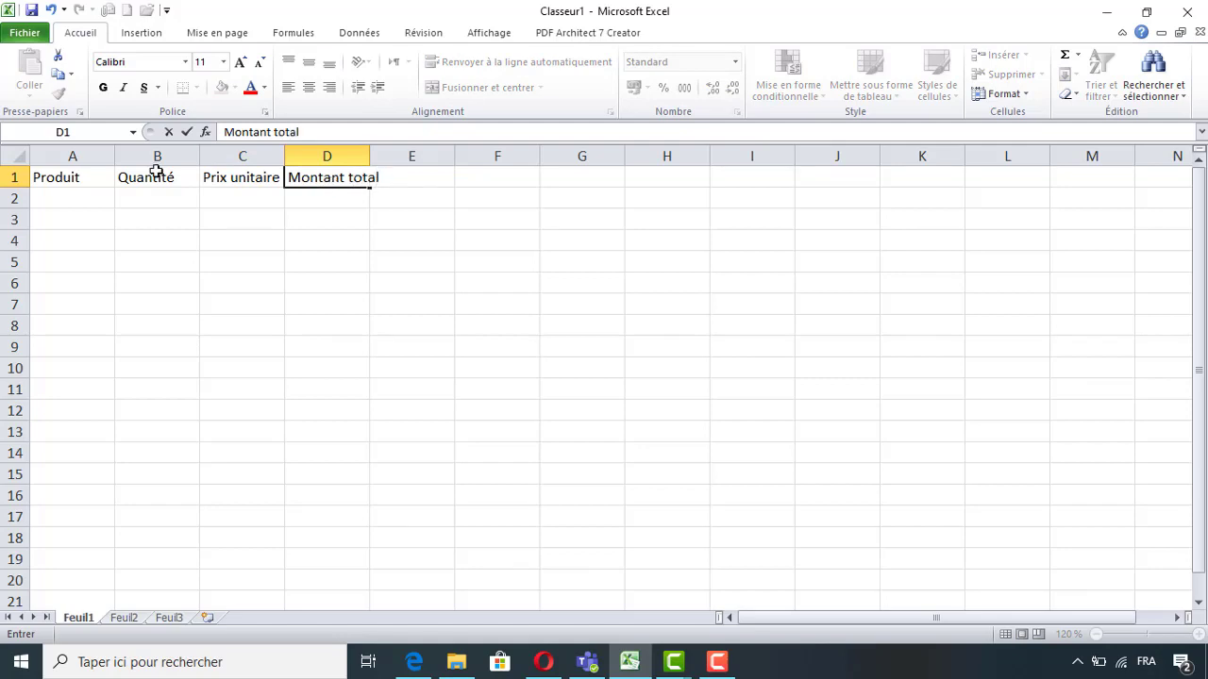
left_click(82, 200)
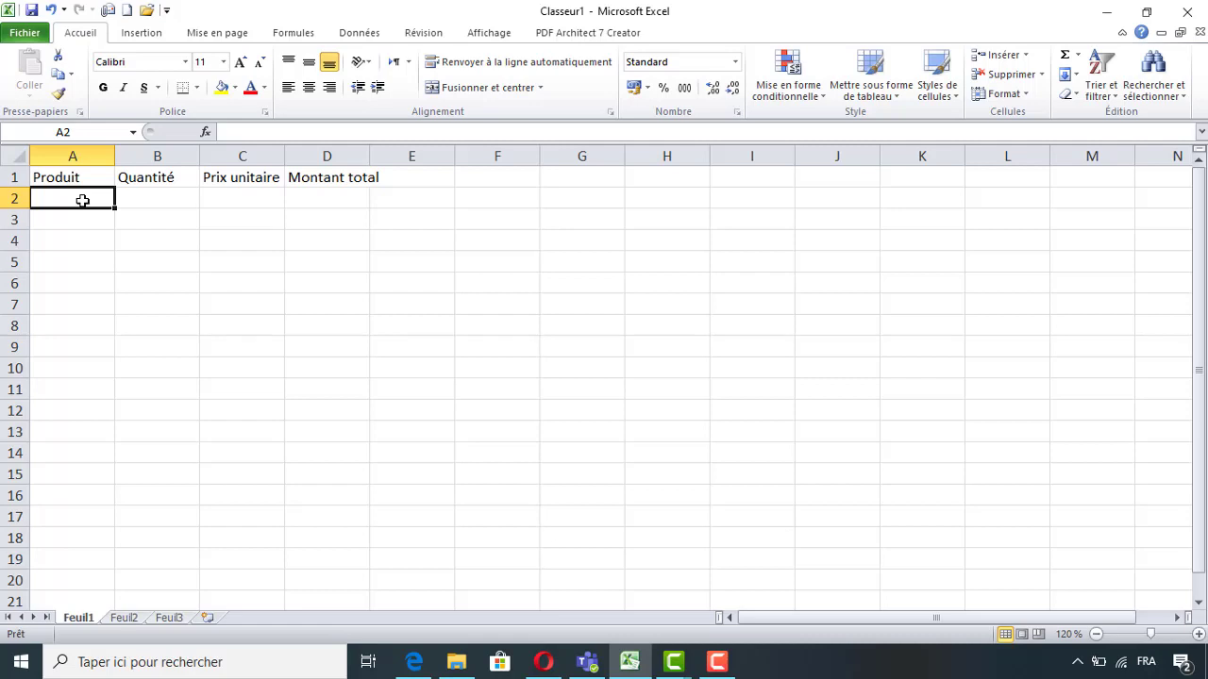
List the products Souris, Clavier, Imprimante and Moniteur in A2:A5.
type("Sour")
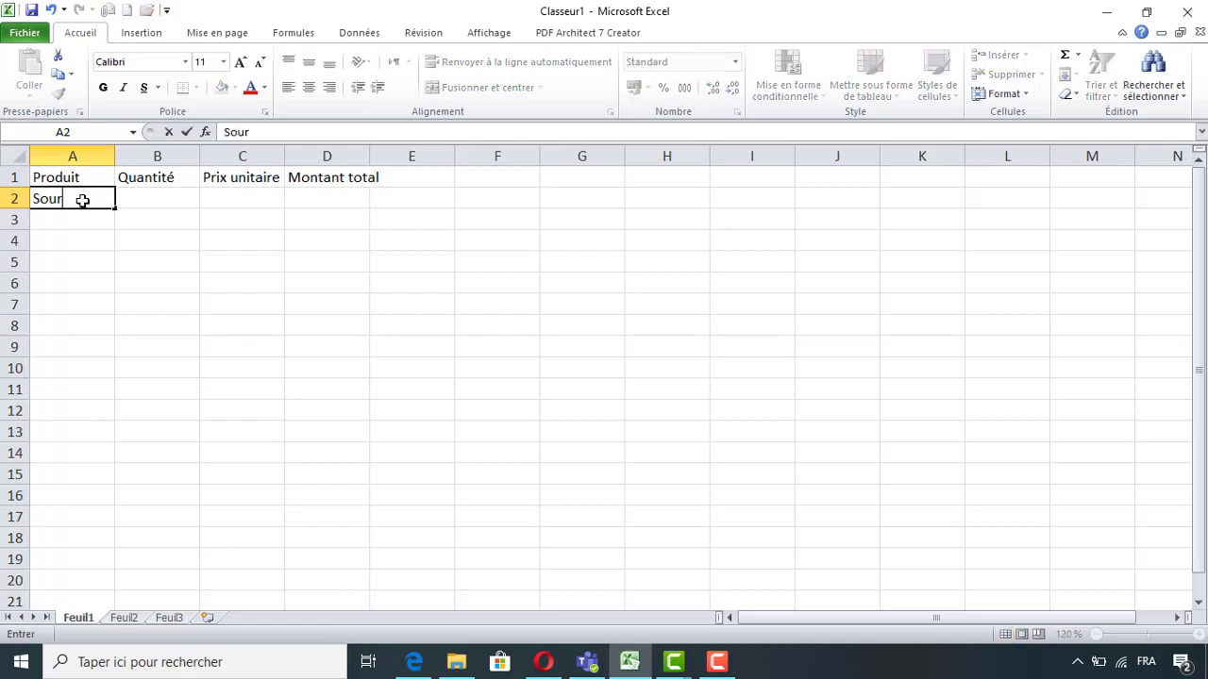
type("is")
left_click(74, 220)
type("C")
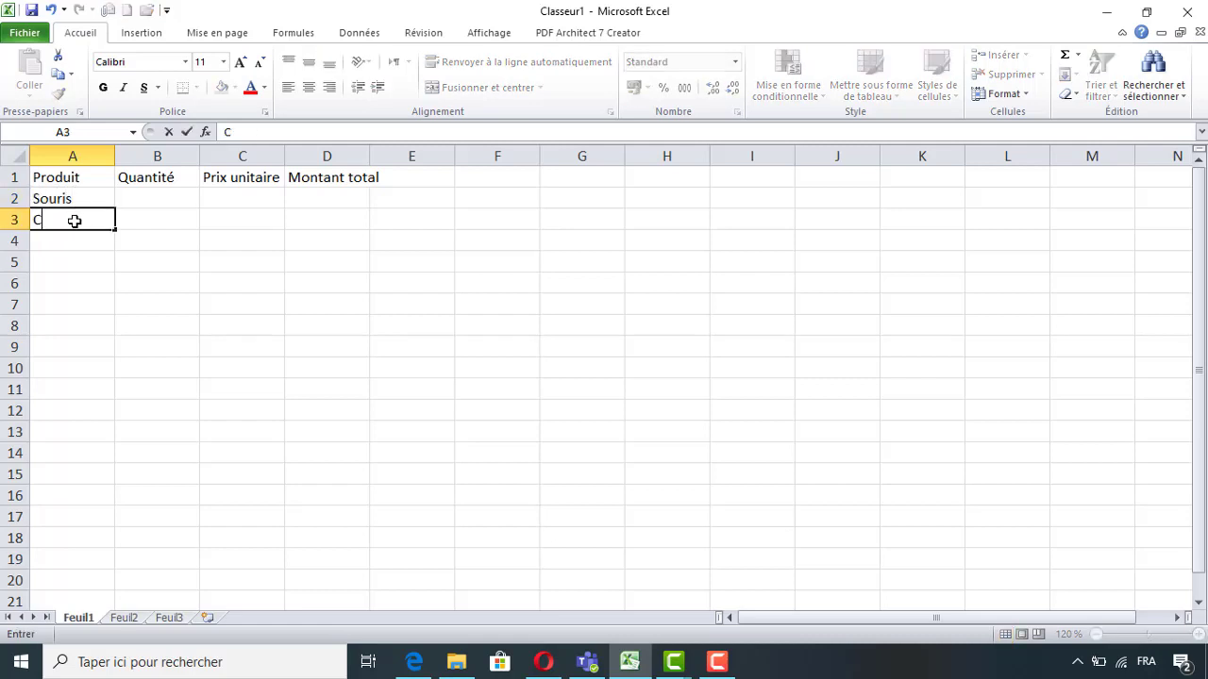
type("lavier")
left_click(57, 243)
type("Imprim")
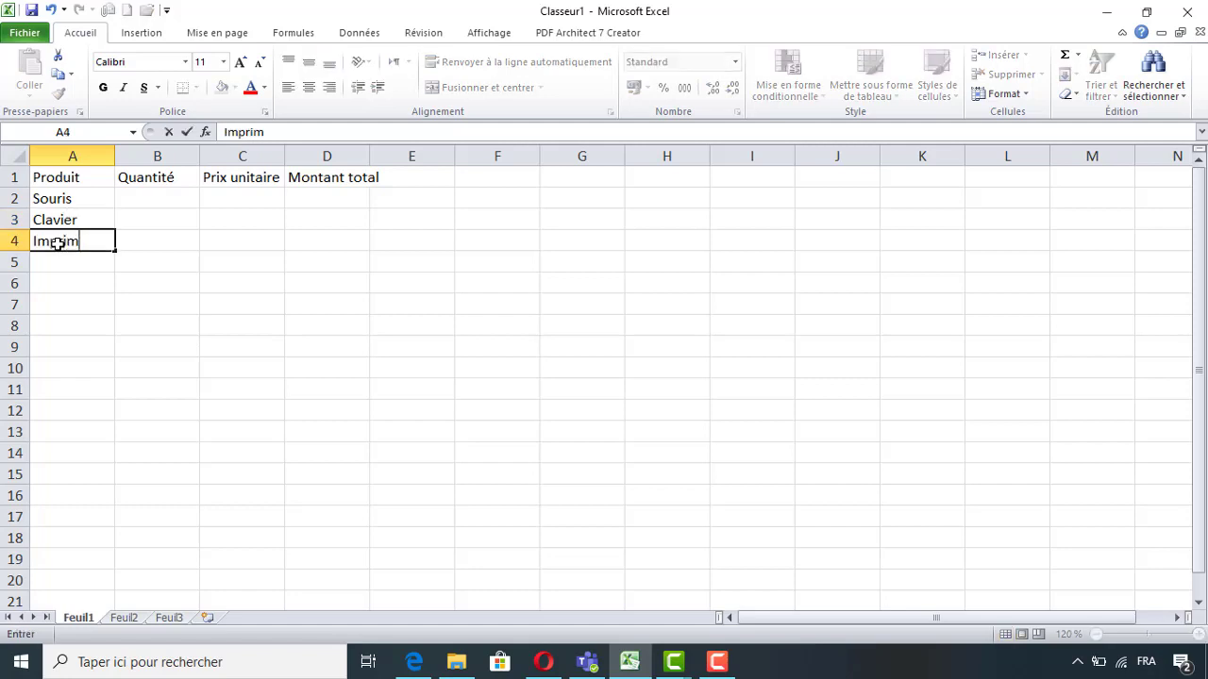
type("ante")
left_click(60, 268)
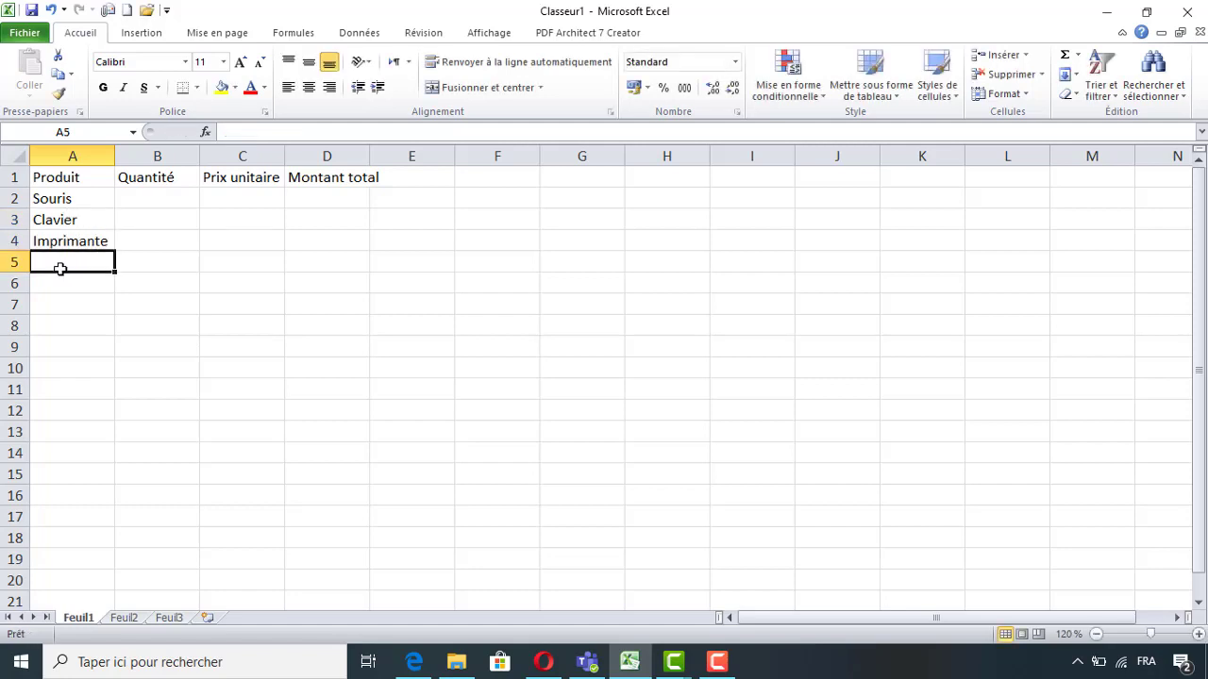
type("Moniteur")
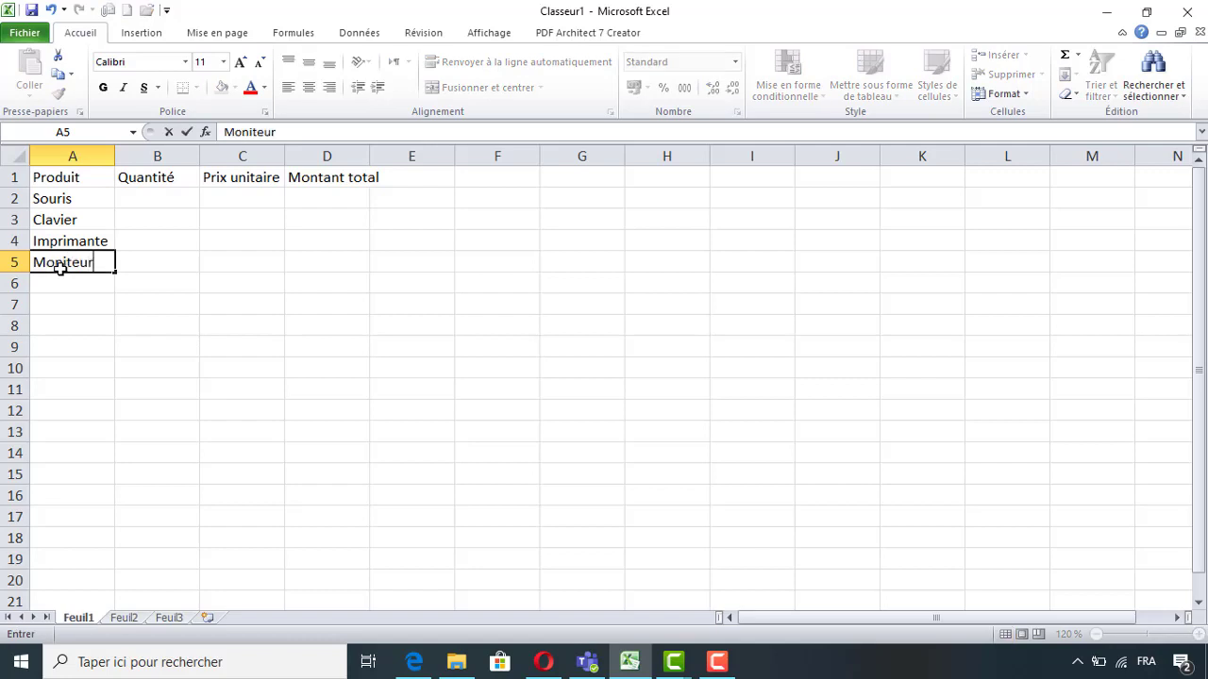
left_click(154, 199)
Enter the quantities 20, 16, 2 and 10 in B2:B5.
type("2")
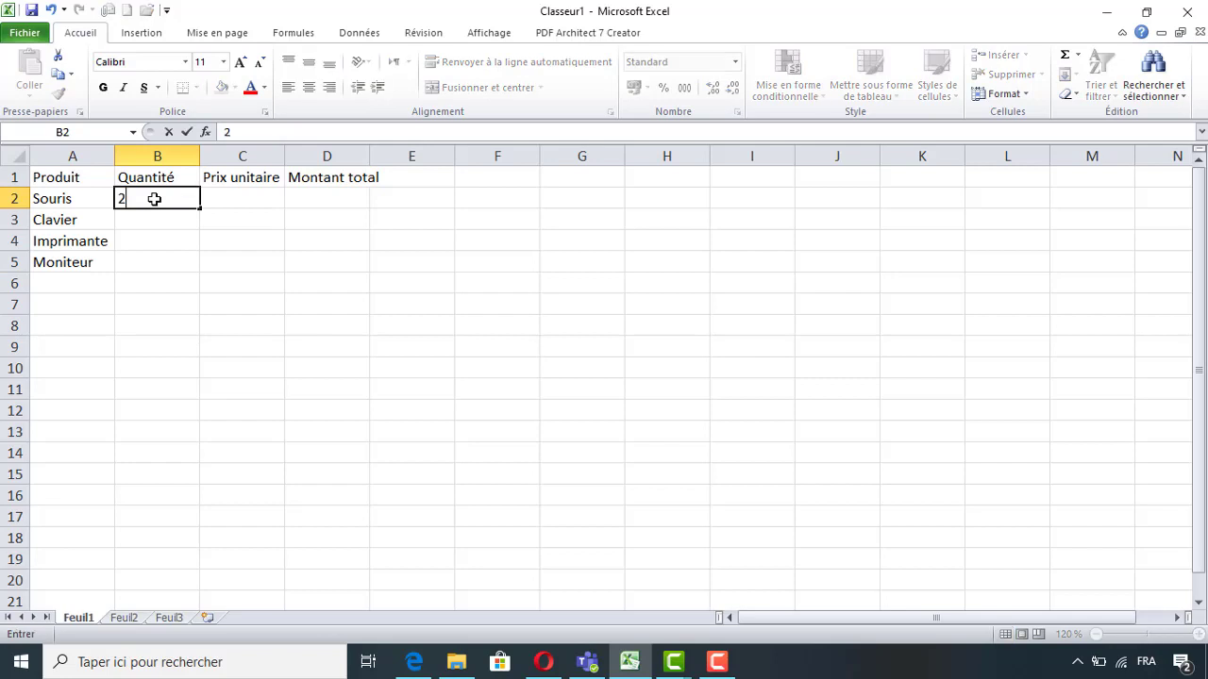
type("0")
left_click(161, 221)
type("1")
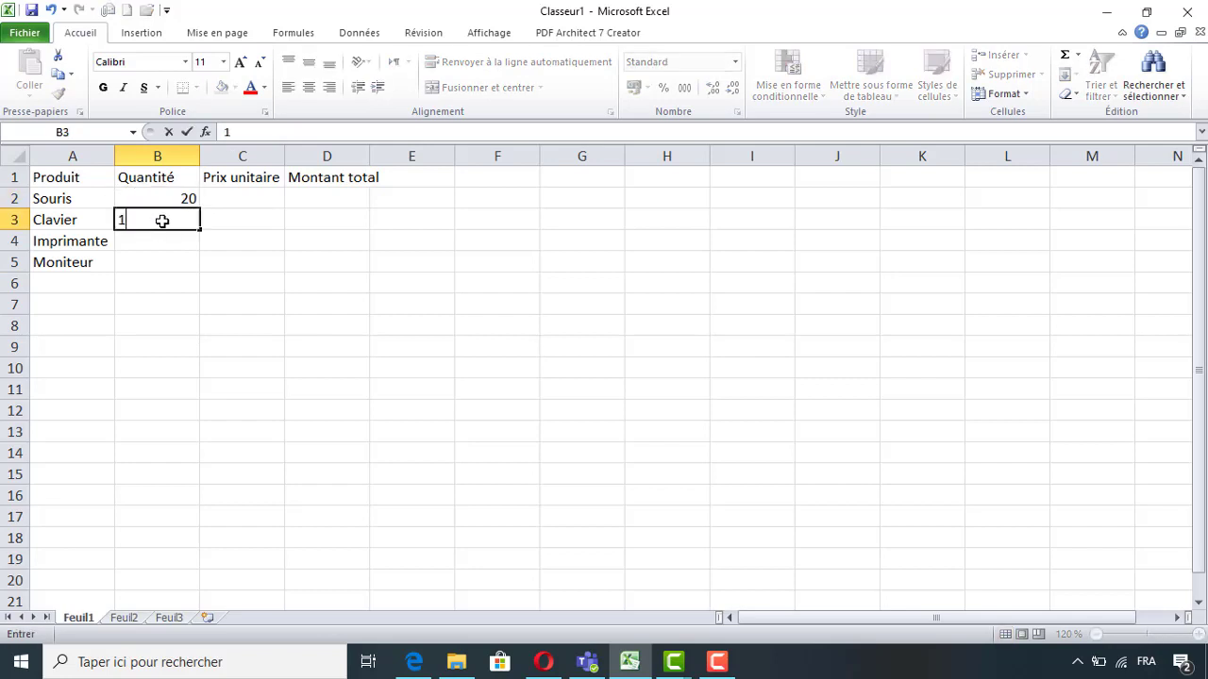
type("6")
left_click(163, 240)
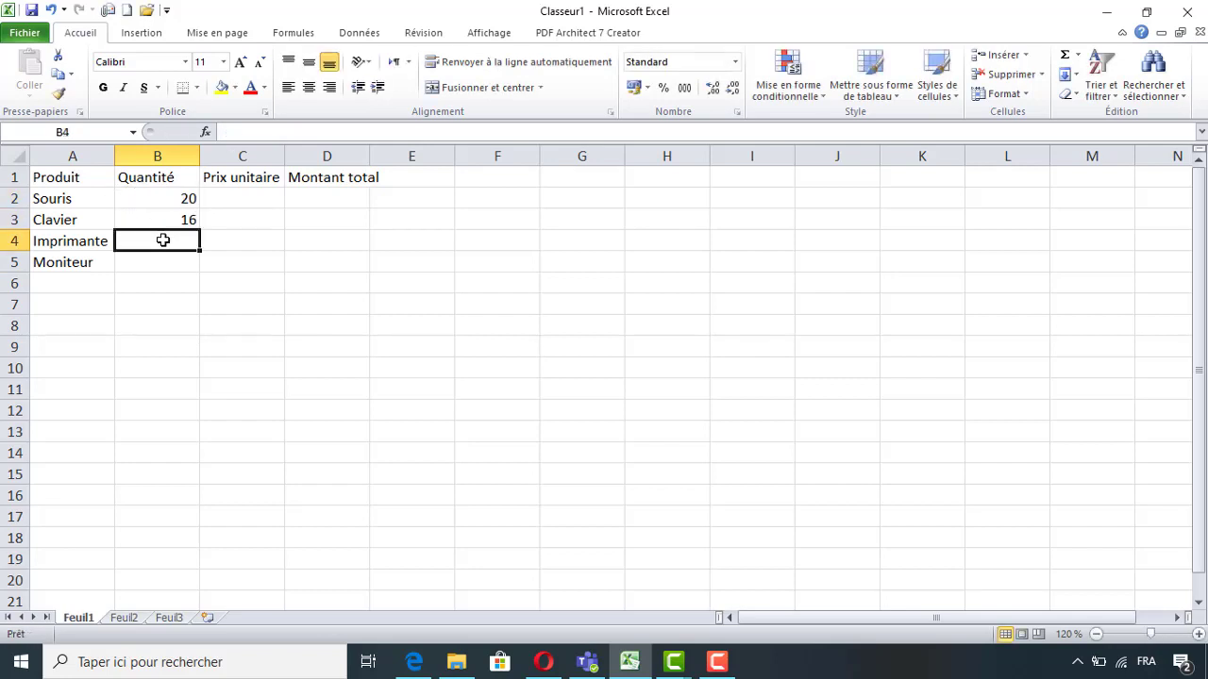
type("2")
left_click(157, 263)
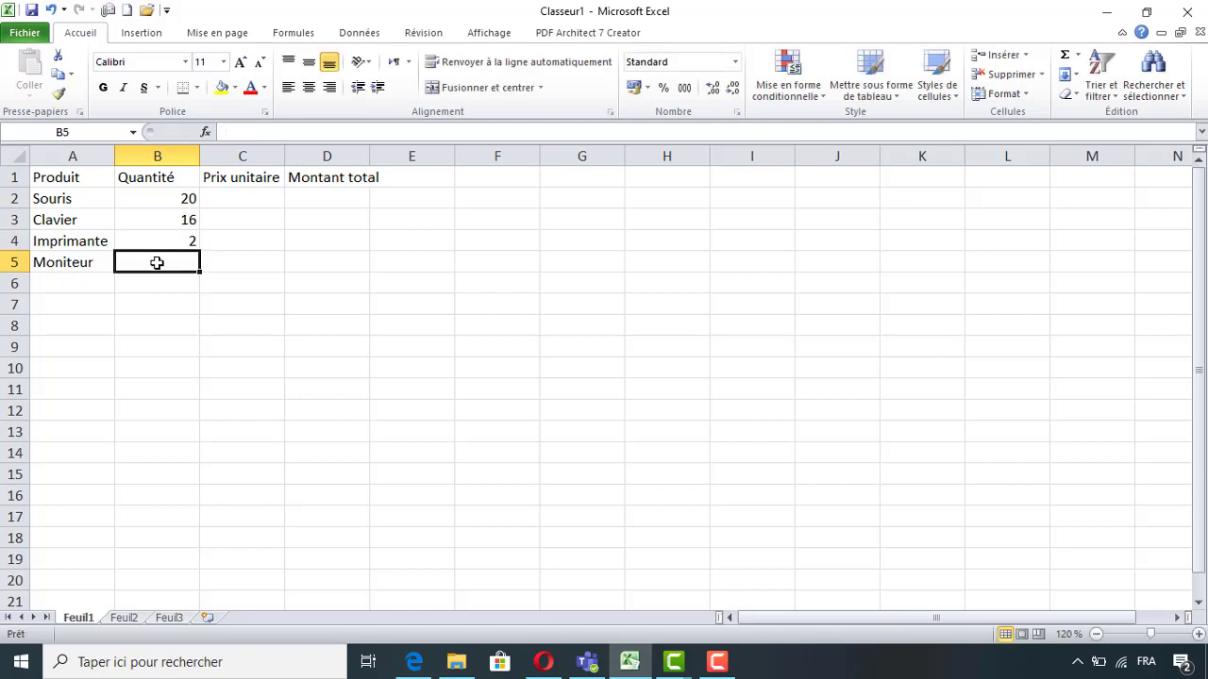
type("10")
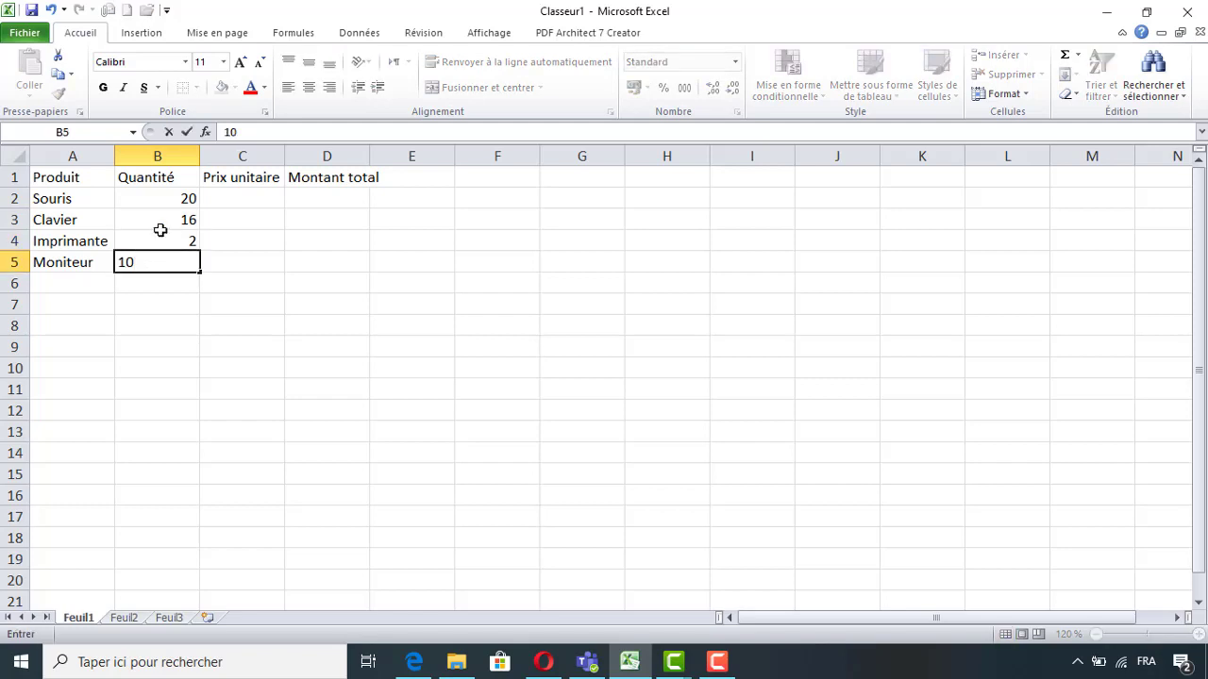
left_click(158, 238)
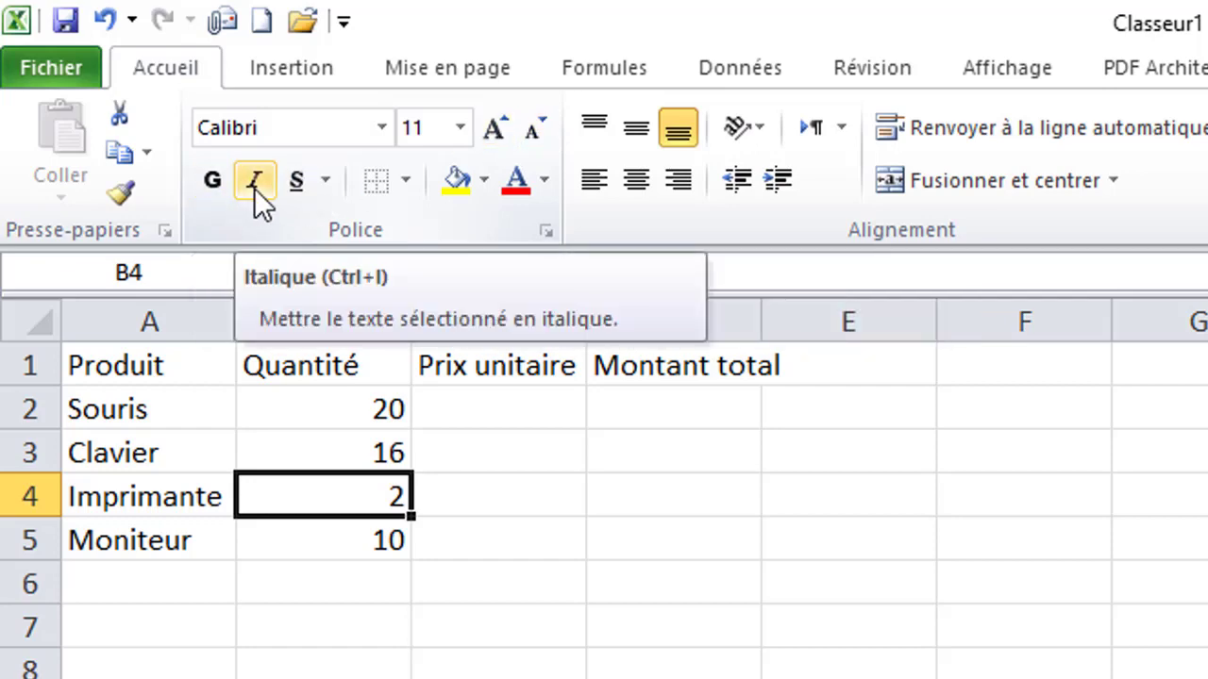
left_click(325, 182)
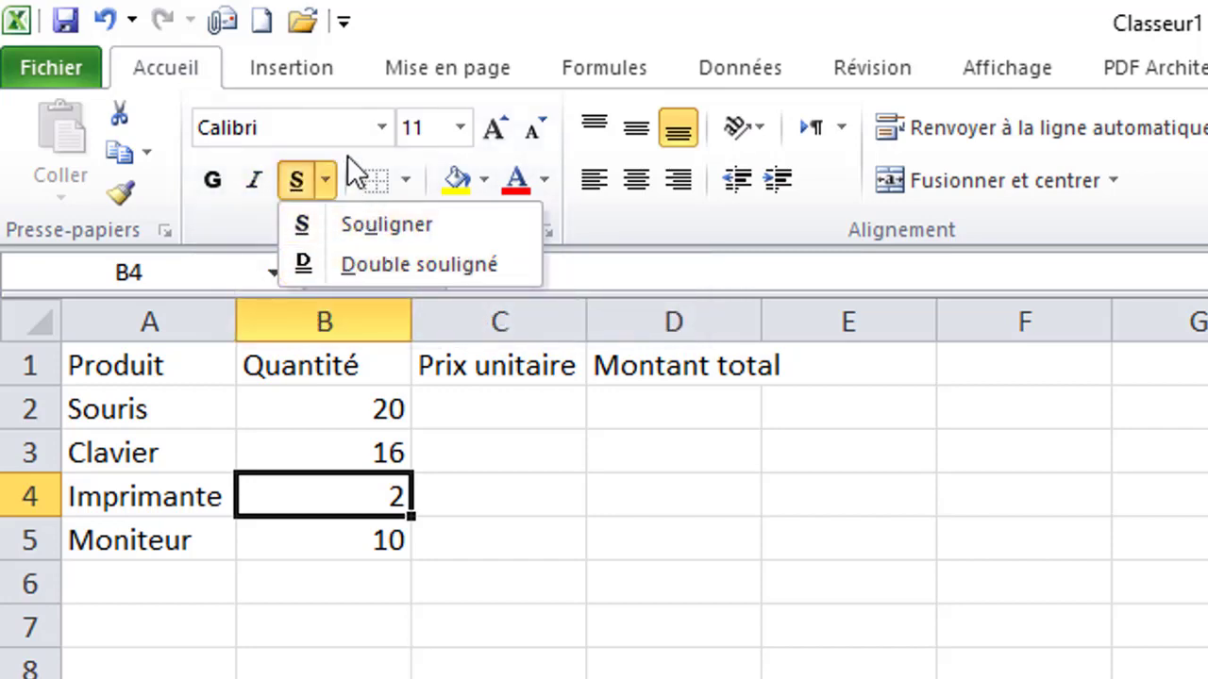
left_click(348, 155)
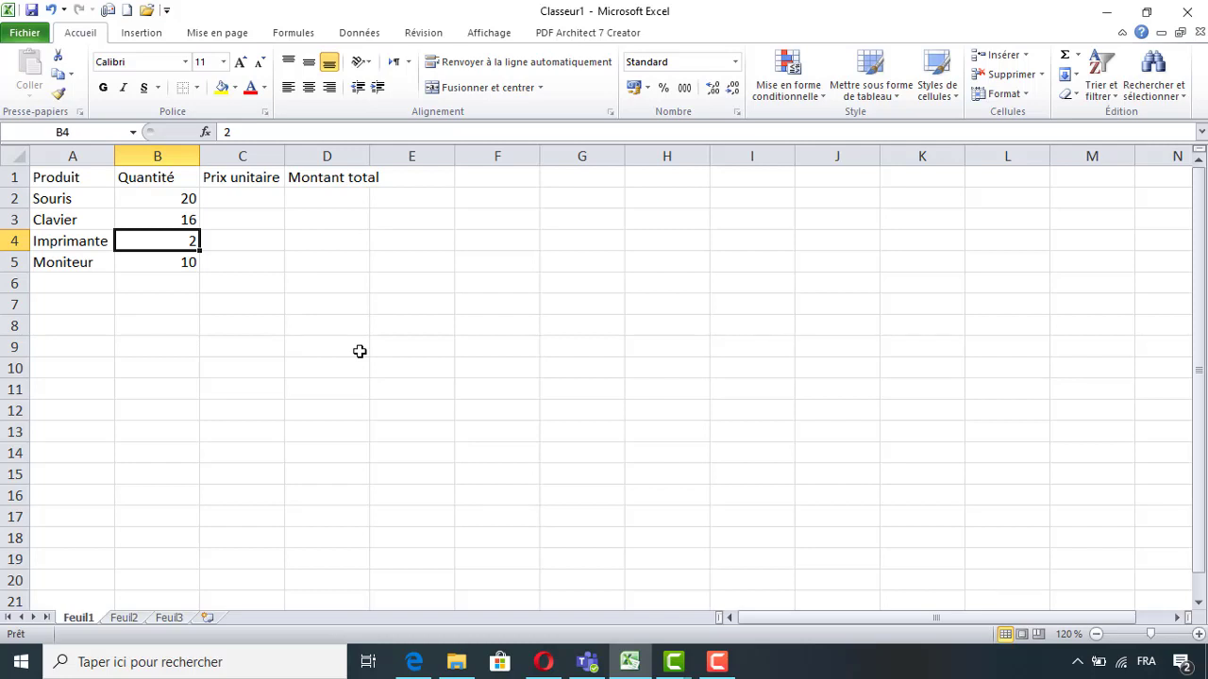
left_click(21, 33)
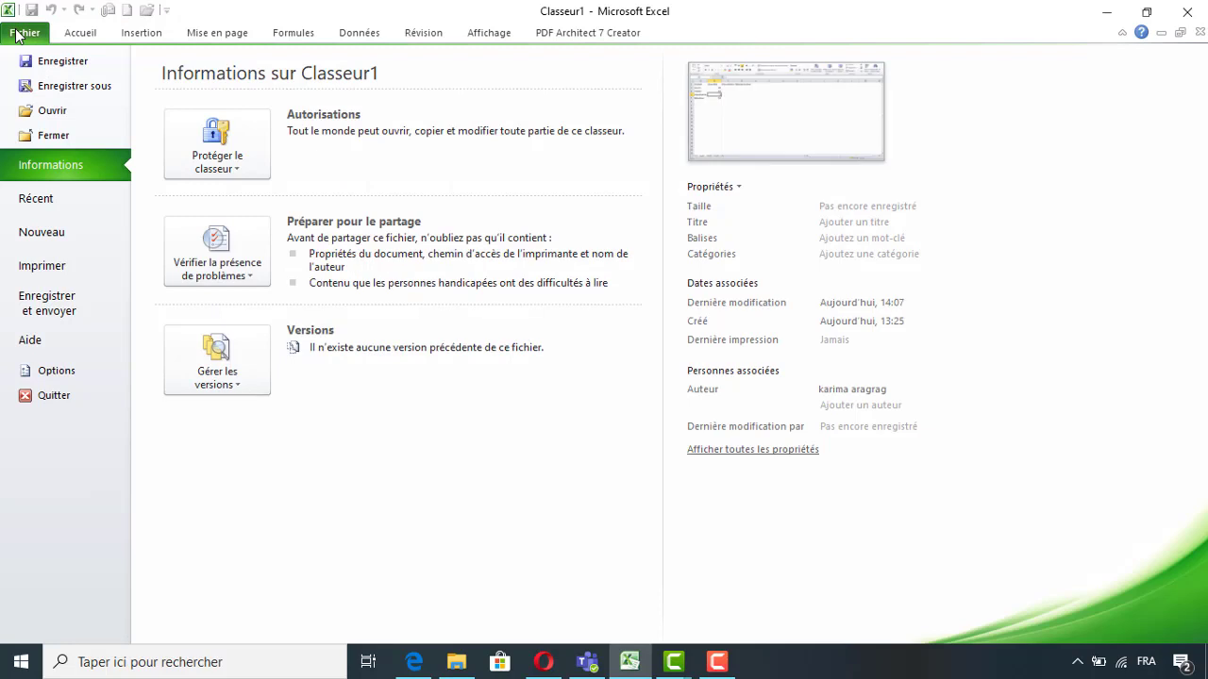
left_click(42, 267)
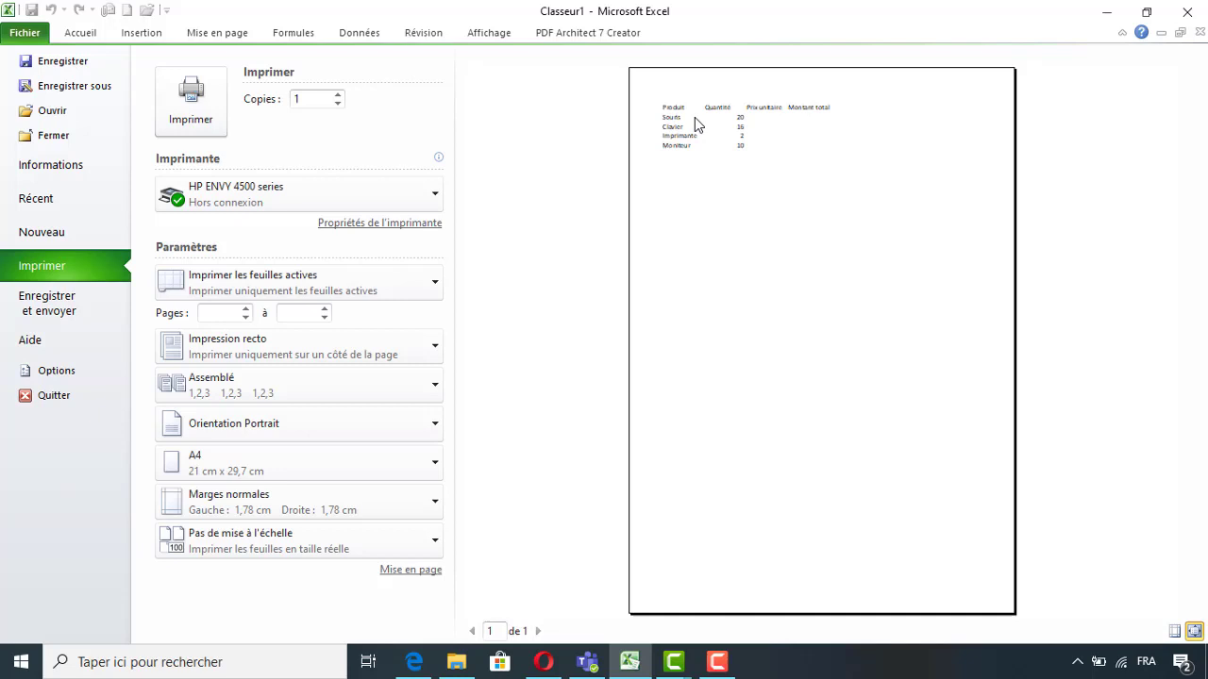
left_click(81, 33)
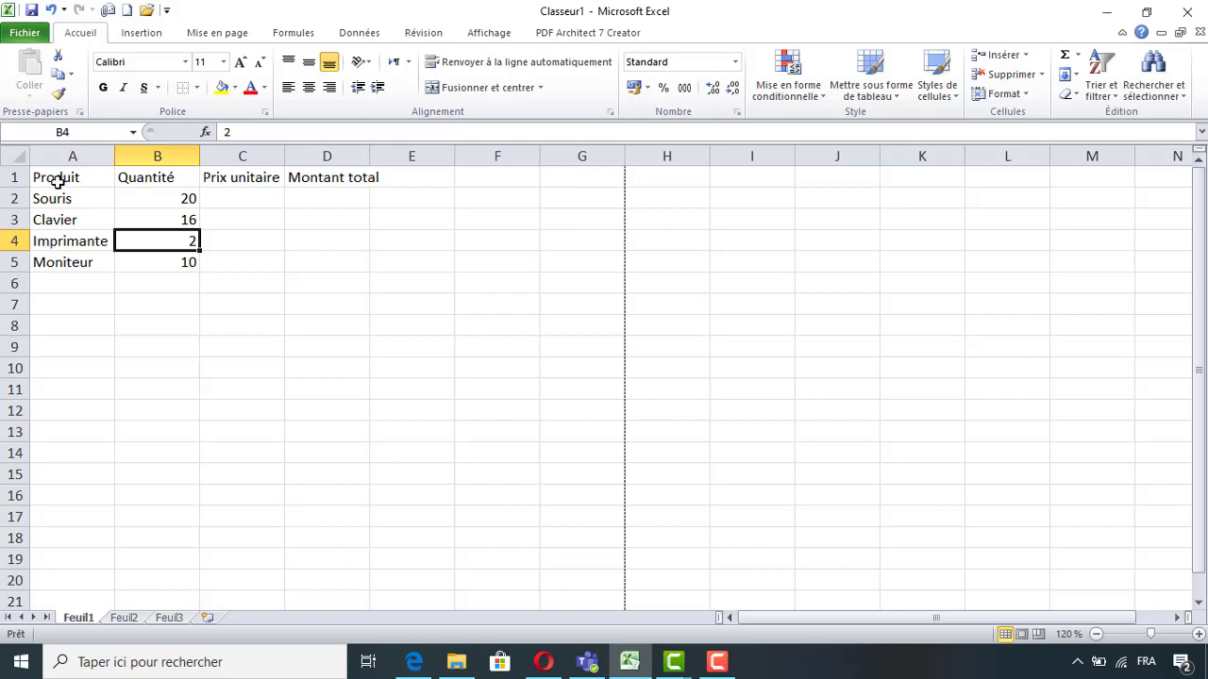
Select the product table A1:D5 and bring up the Bordures border options.
mouse_move(57, 182)
left_mouse_down()
mouse_move(332, 236)
mouse_move(332, 253)
left_mouse_up()
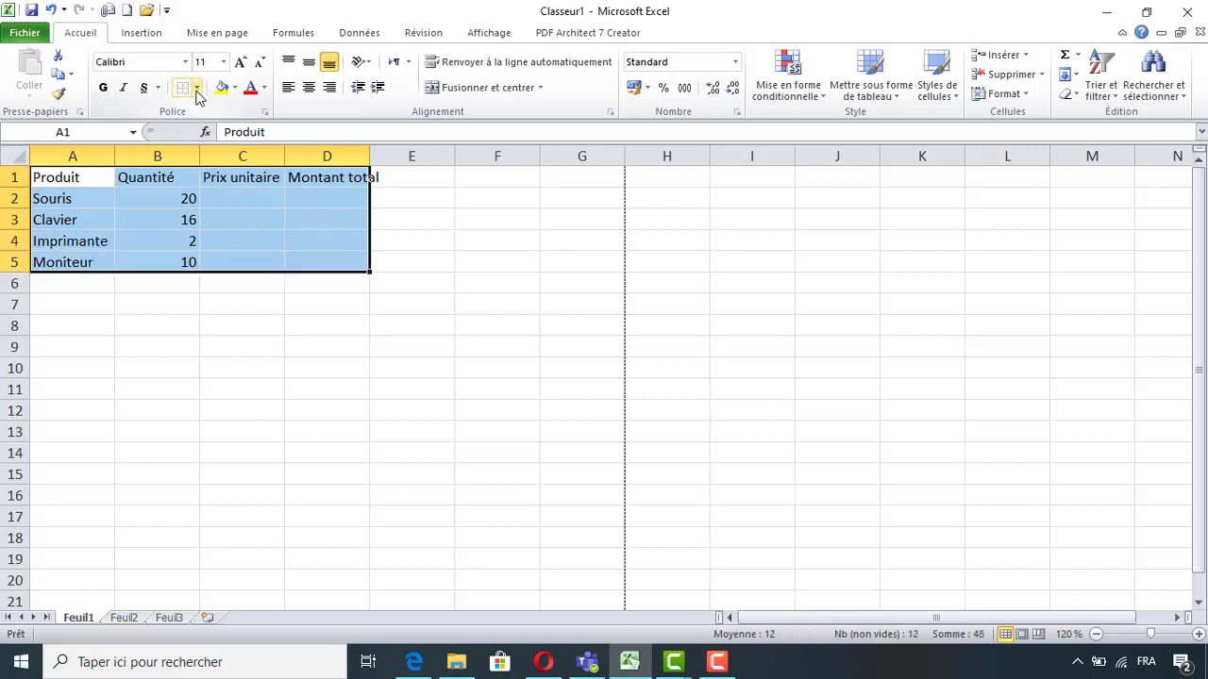
left_click(197, 89)
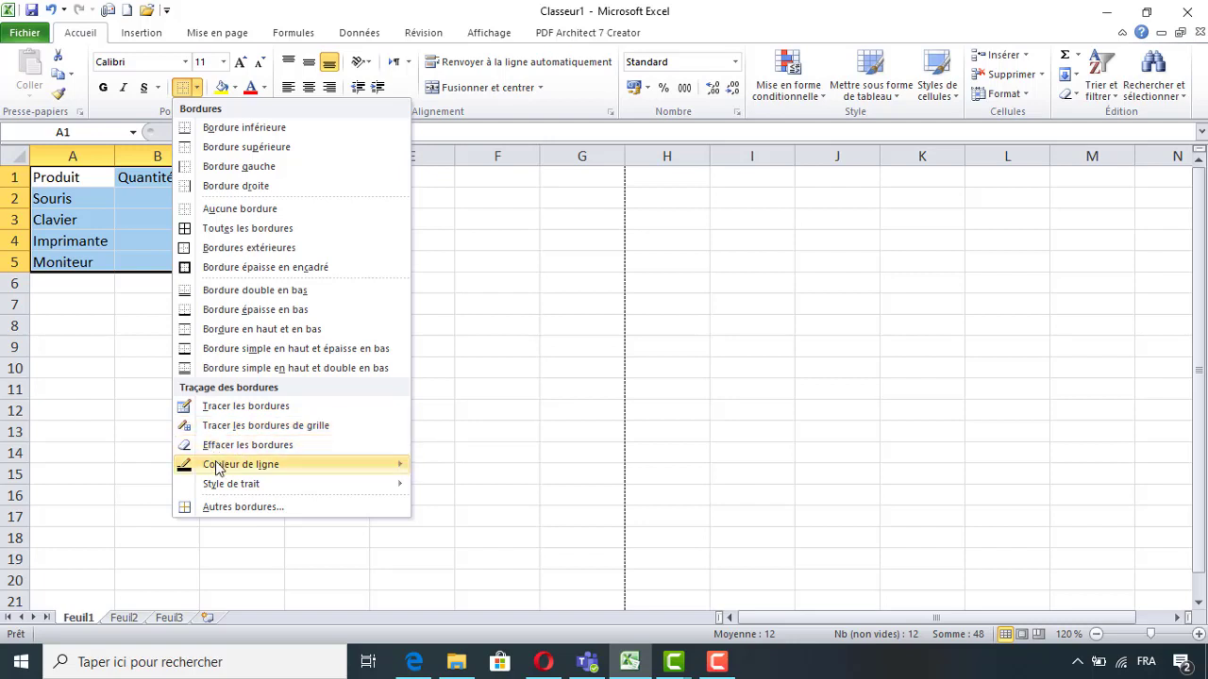
mouse_move(240, 464)
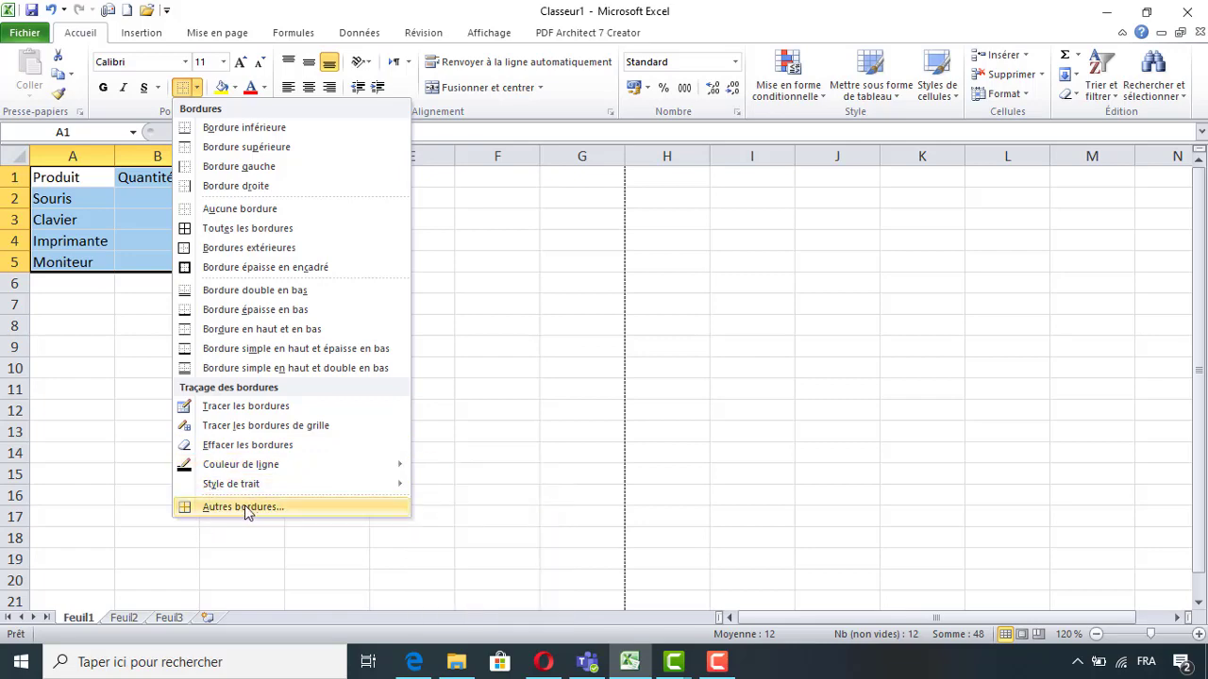
Give A1:D5 a heavy solid outline and solid row lines, with dash-dot lines between columns.
left_click(244, 507)
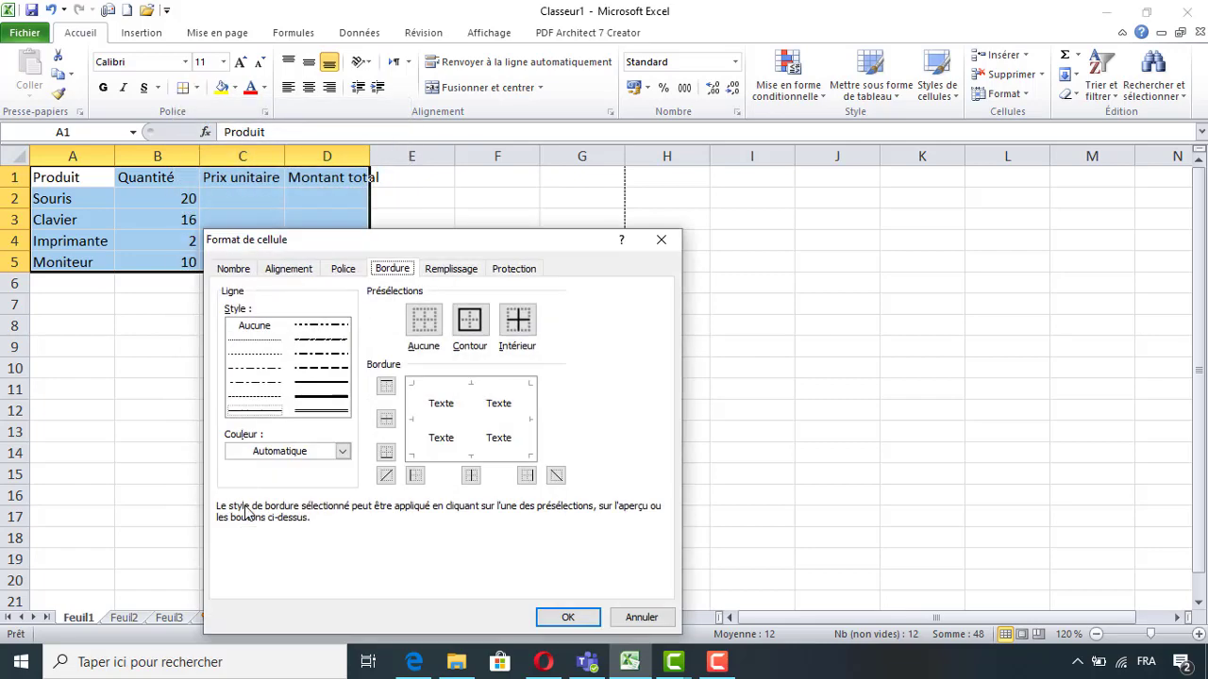
left_click_drag(372, 239, 377, 162)
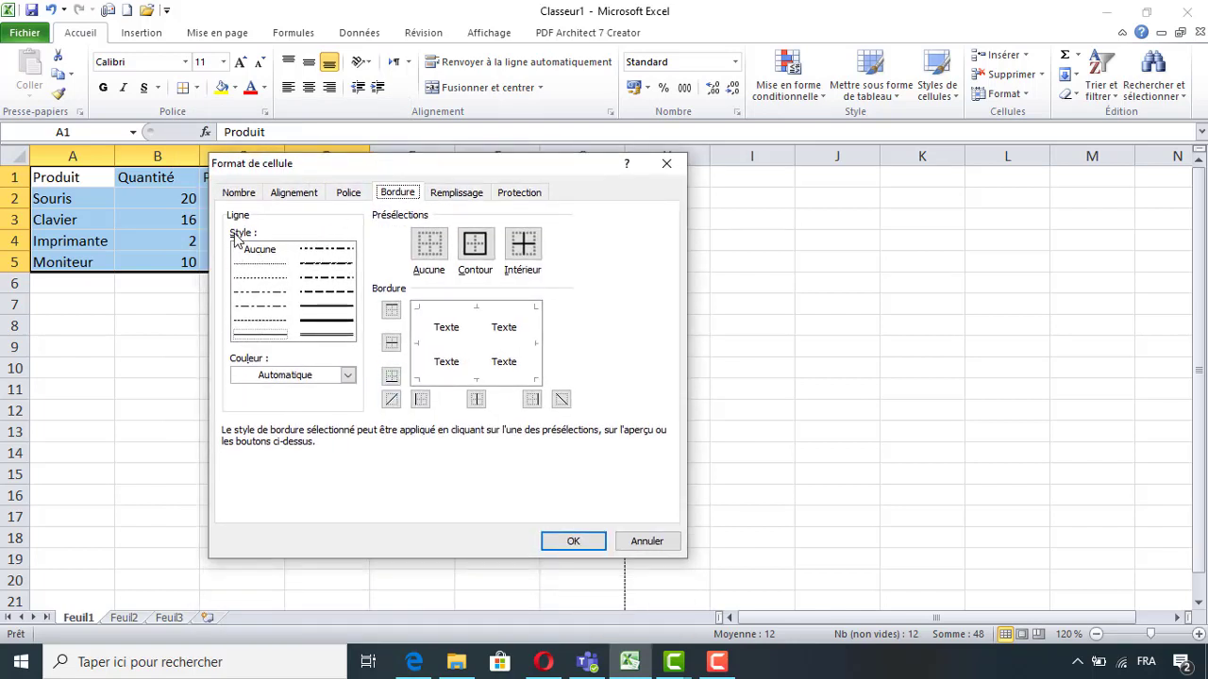
left_click(316, 317)
left_click(323, 308)
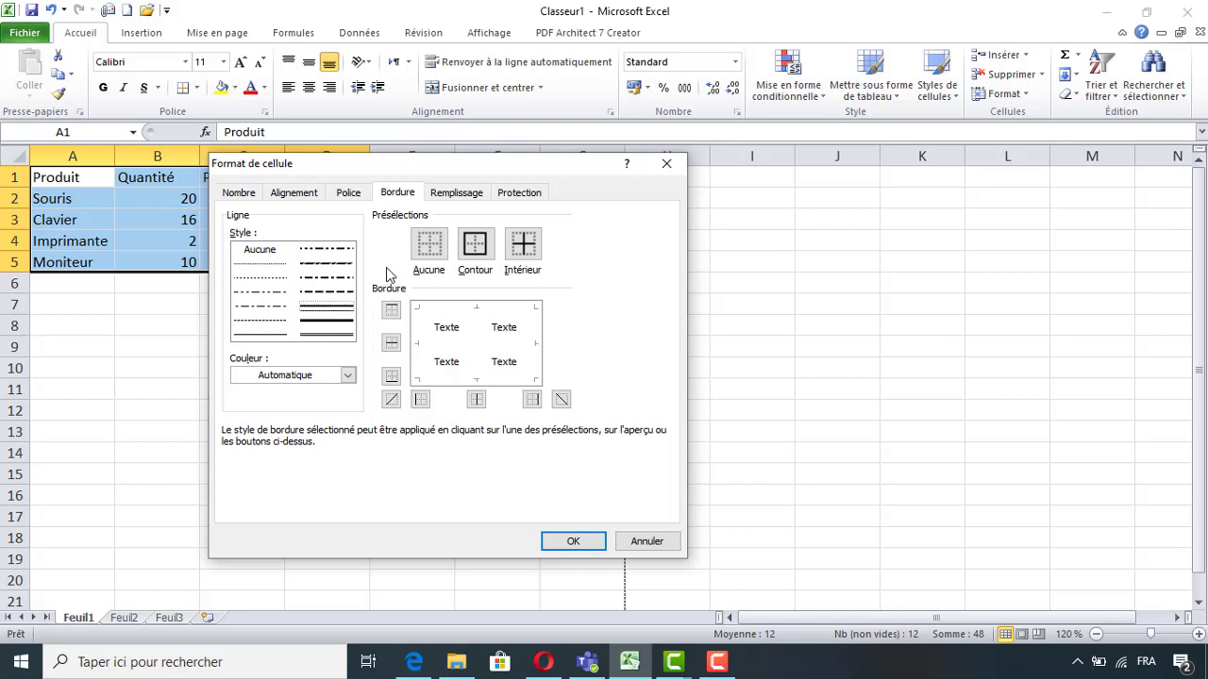
left_click(333, 306)
left_click(484, 256)
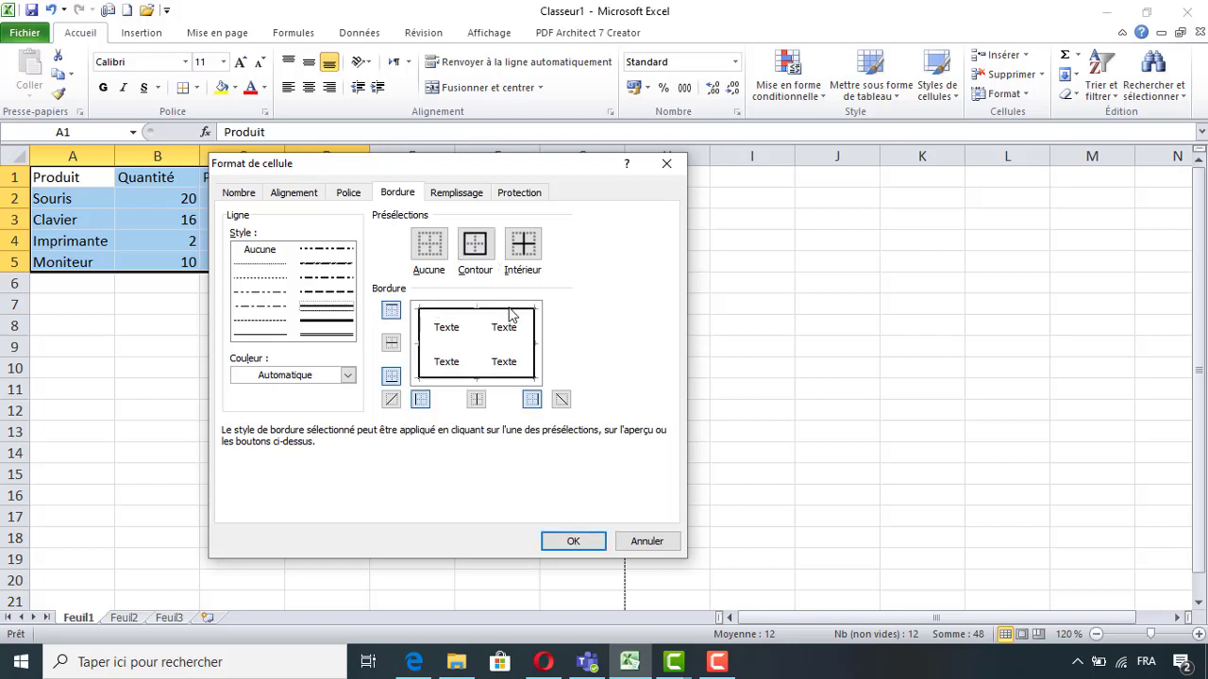
left_click(392, 342)
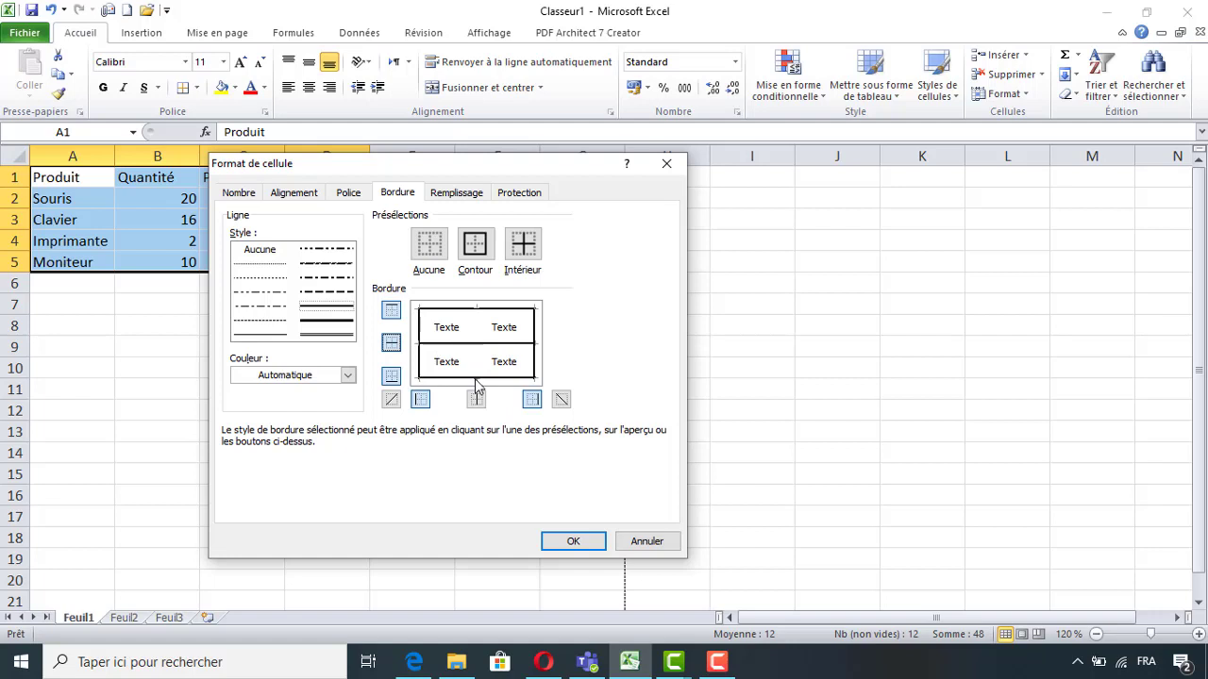
left_click(326, 278)
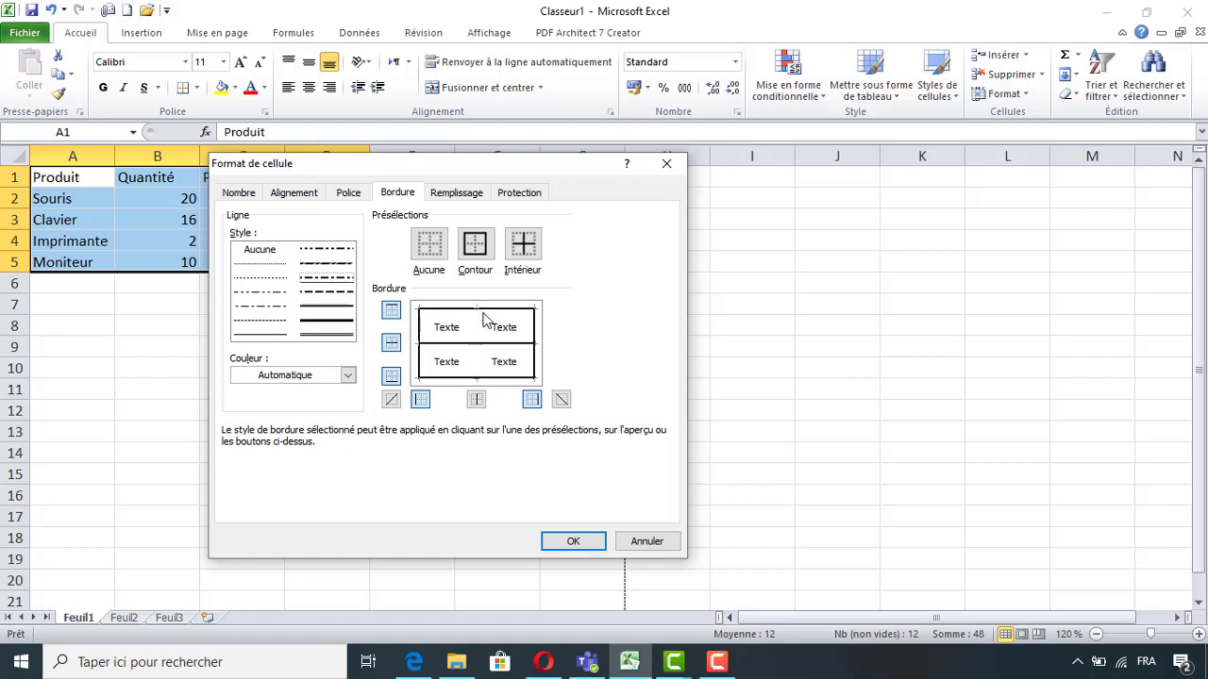
left_click(477, 399)
left_click(574, 542)
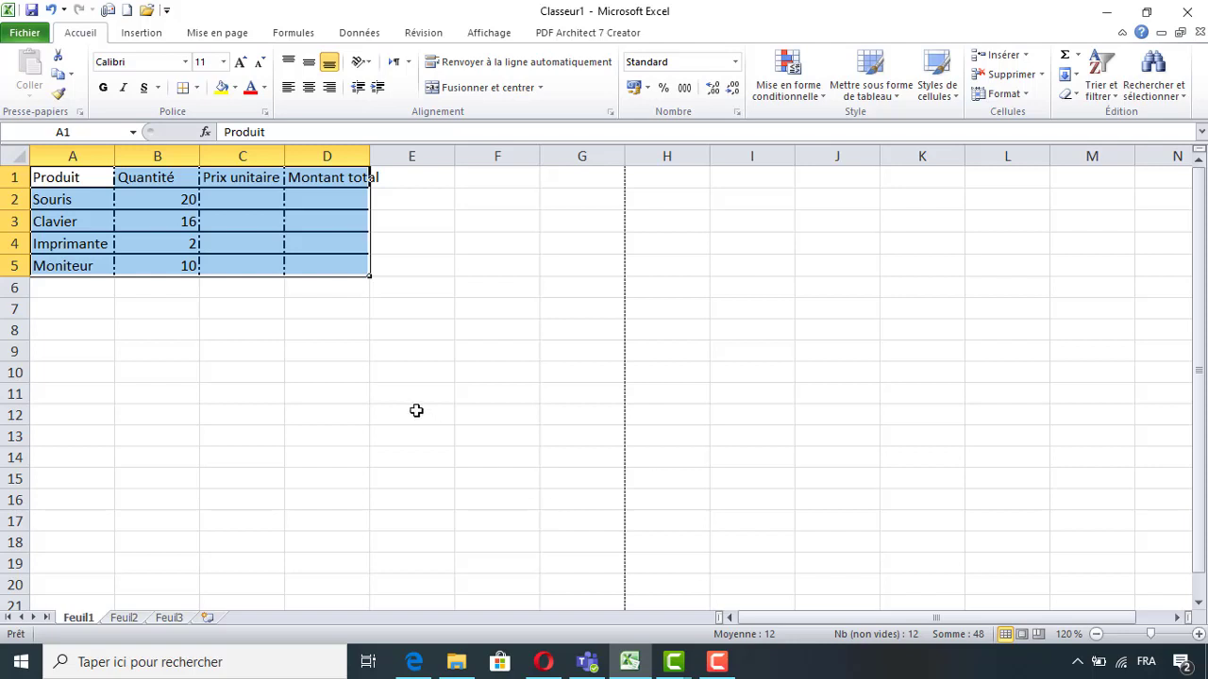
left_click(270, 272)
mouse_move(66, 180)
left_mouse_down()
mouse_move(288, 222)
mouse_move(296, 266)
left_mouse_up()
left_click(166, 64)
type("T")
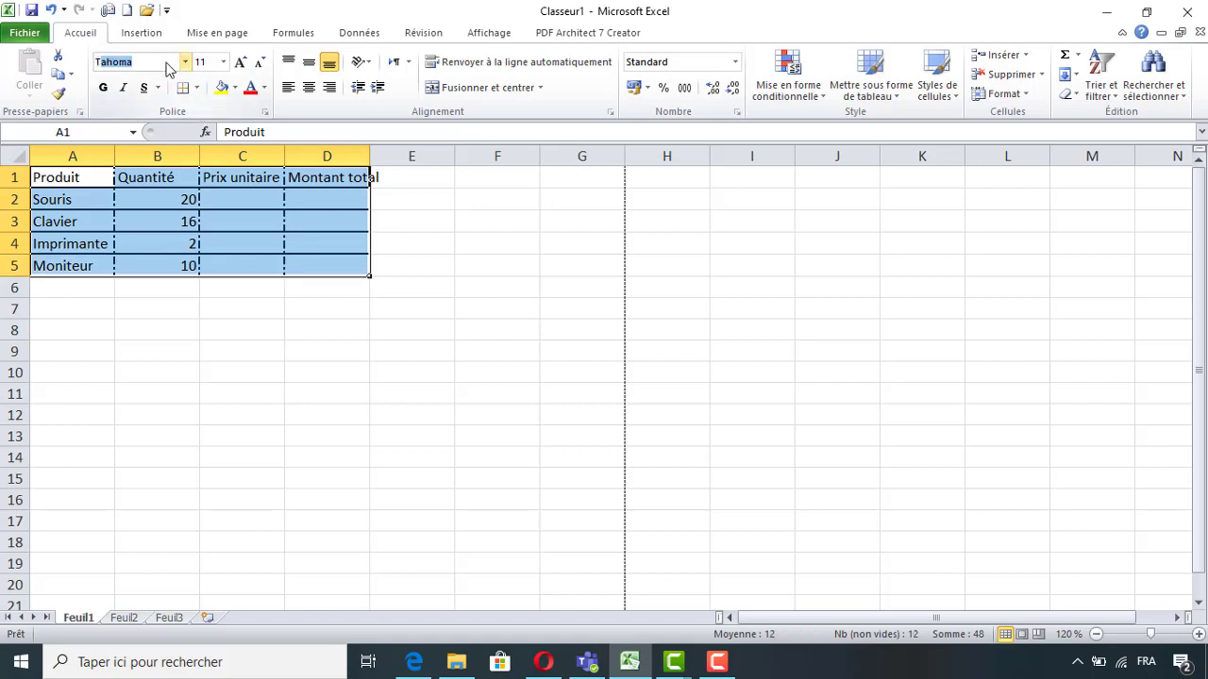
type("imes New R")
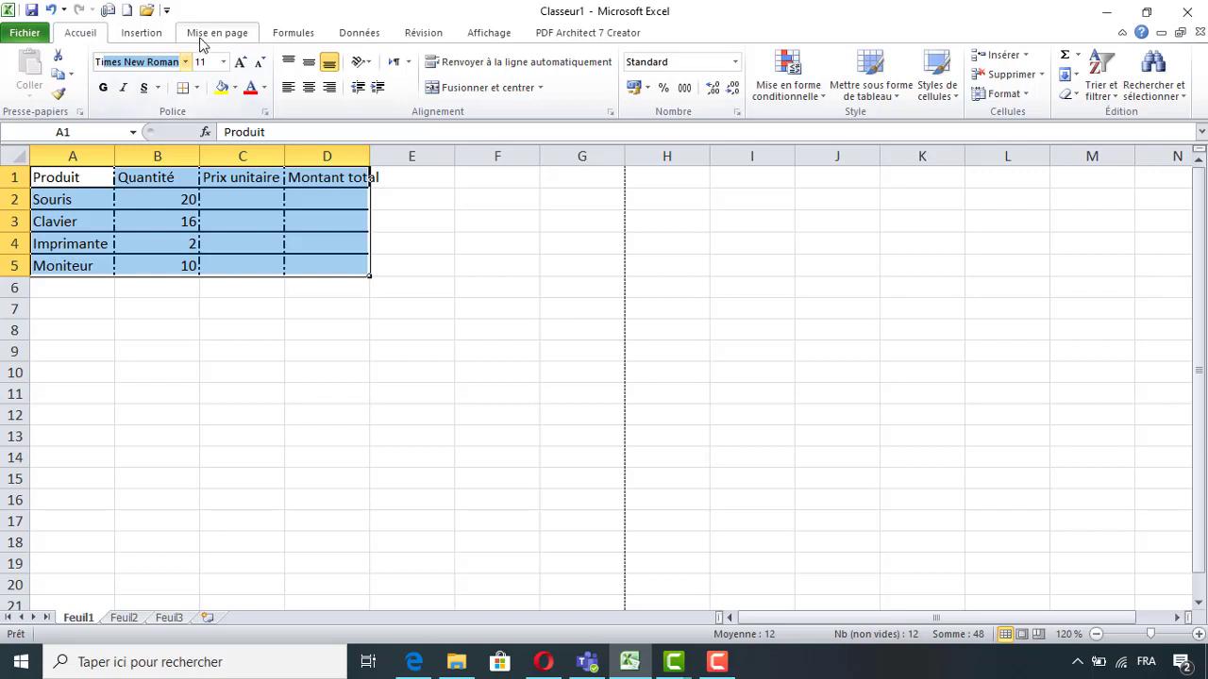
left_click(186, 61)
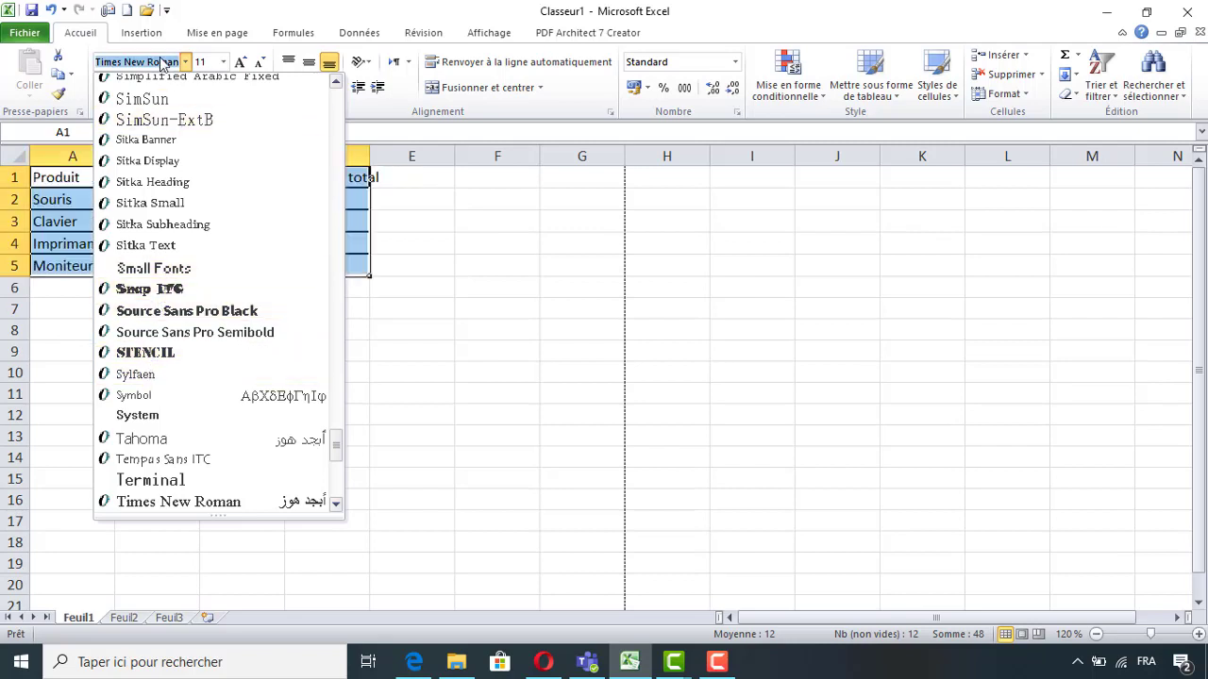
key("Escape")
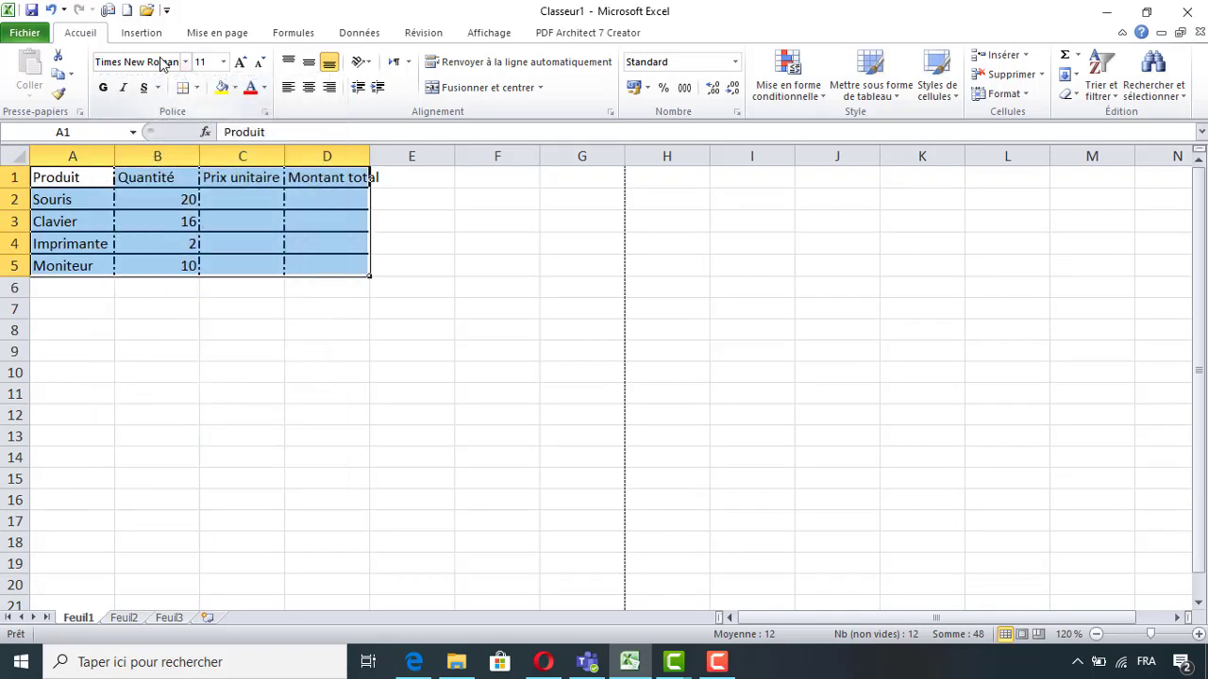
left_click(189, 192)
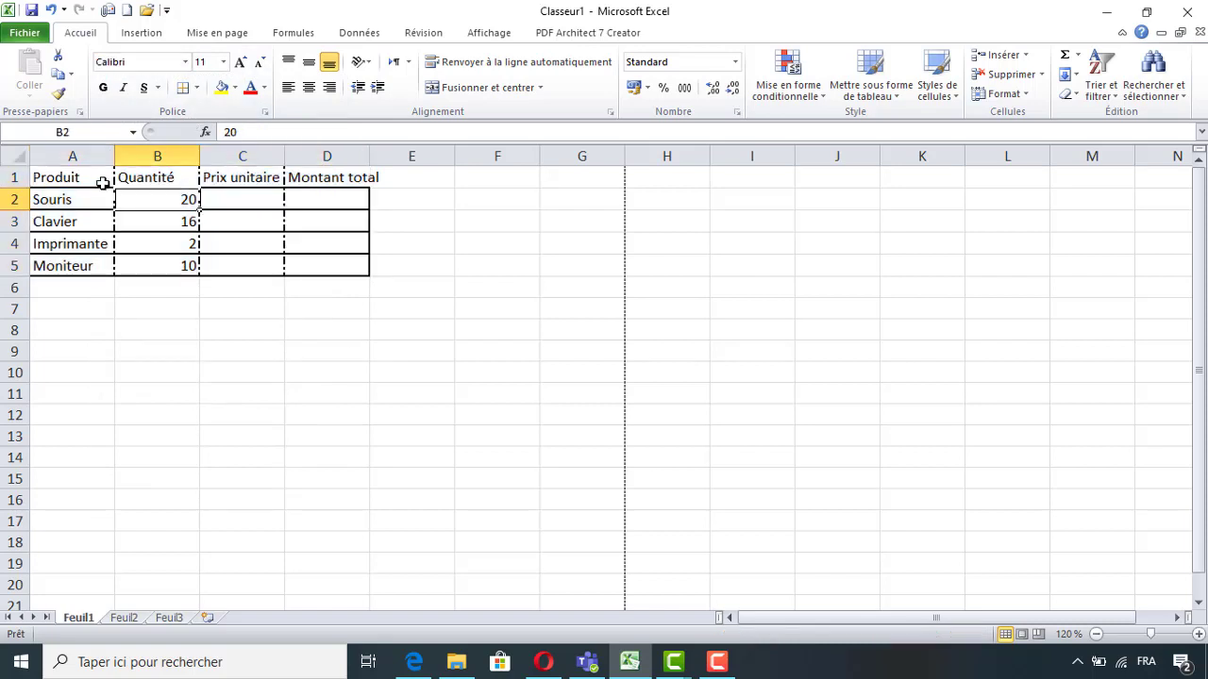
left_click_drag(81, 178, 315, 175)
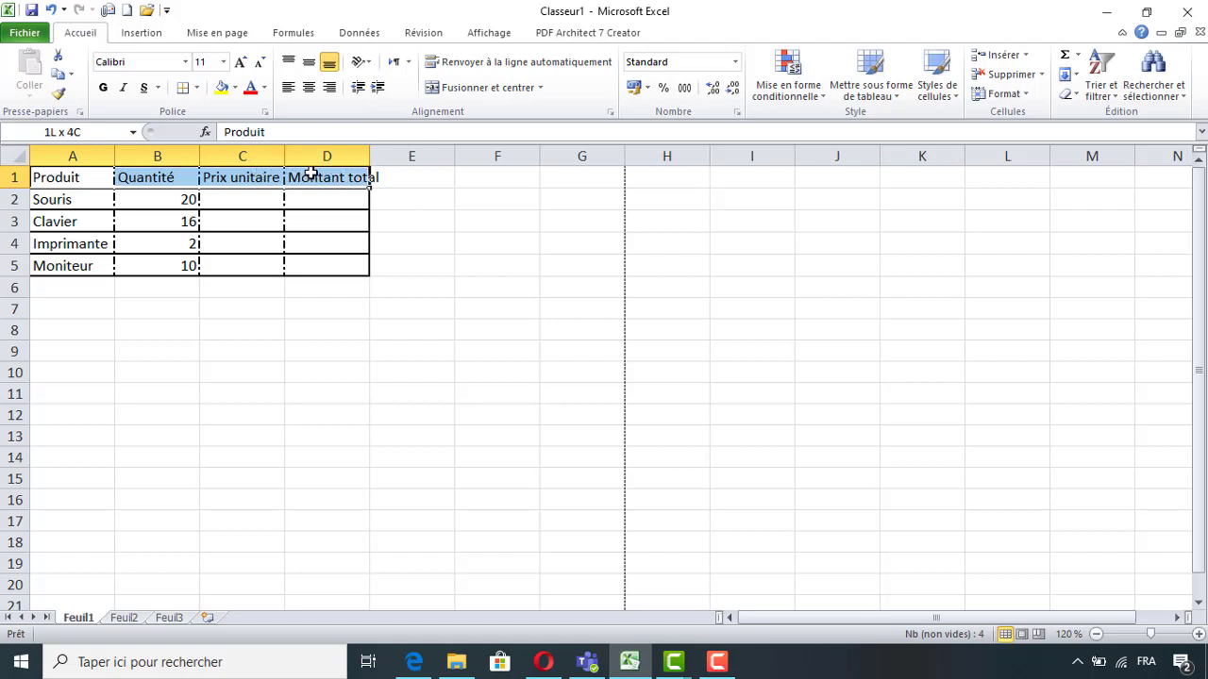
left_click(214, 61)
type("13")
Make the header row A1:D1 size 13 with a light blue fill.
key("Return")
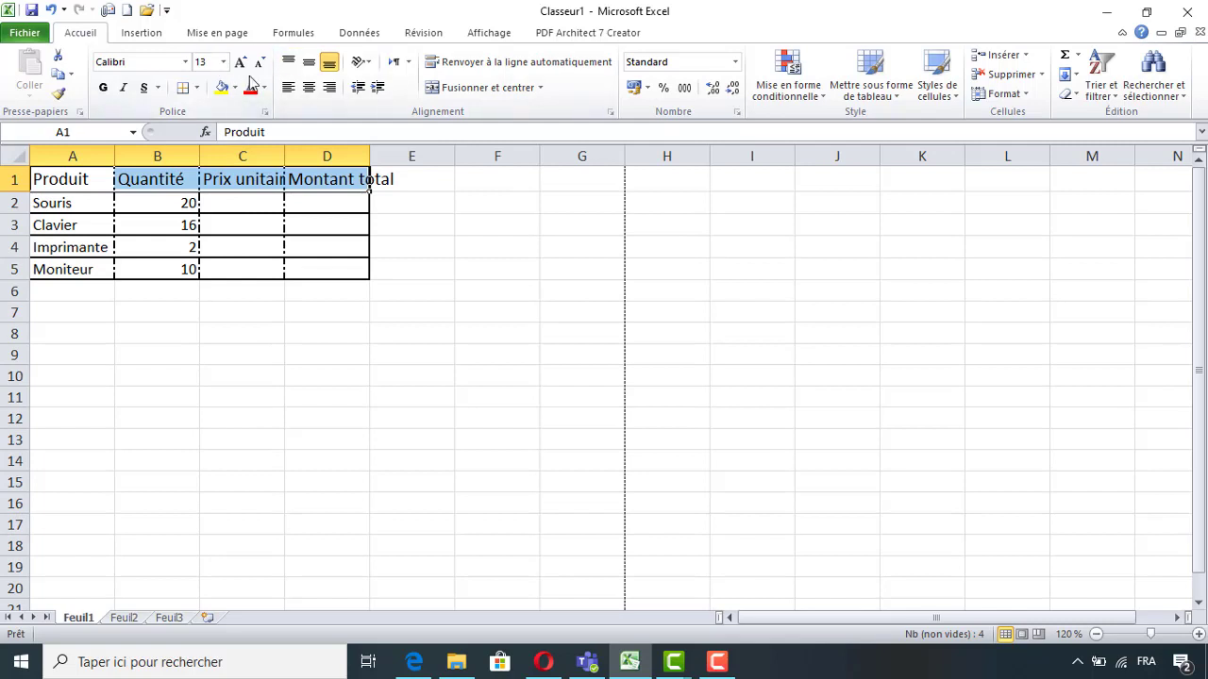
left_click(235, 87)
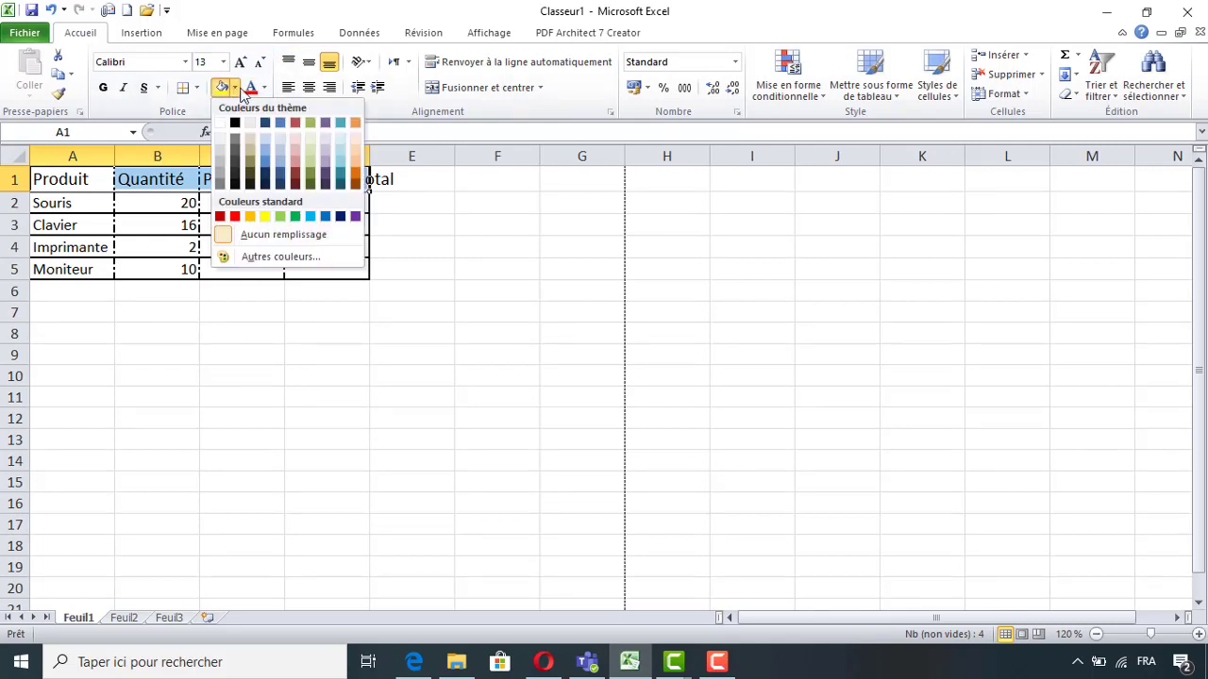
left_click(342, 142)
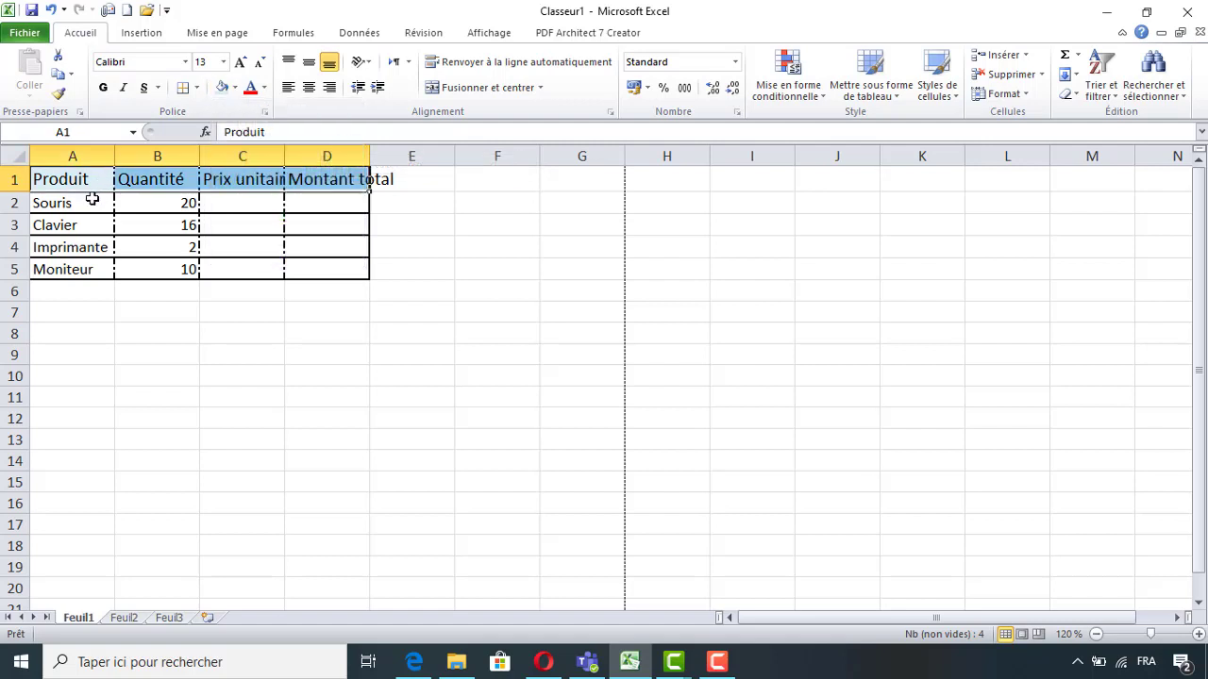
Set the product names in A2:A5 to size 12 with a light green fill.
left_click_drag(91, 200, 87, 269)
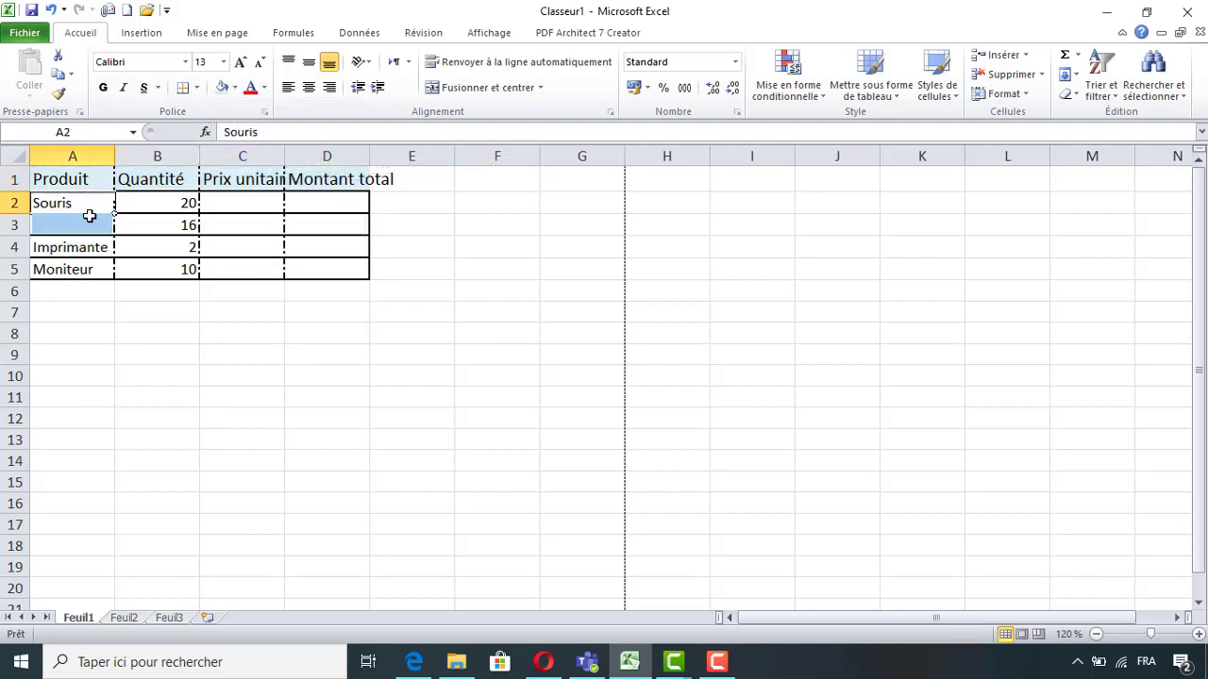
left_click(208, 63)
type("12")
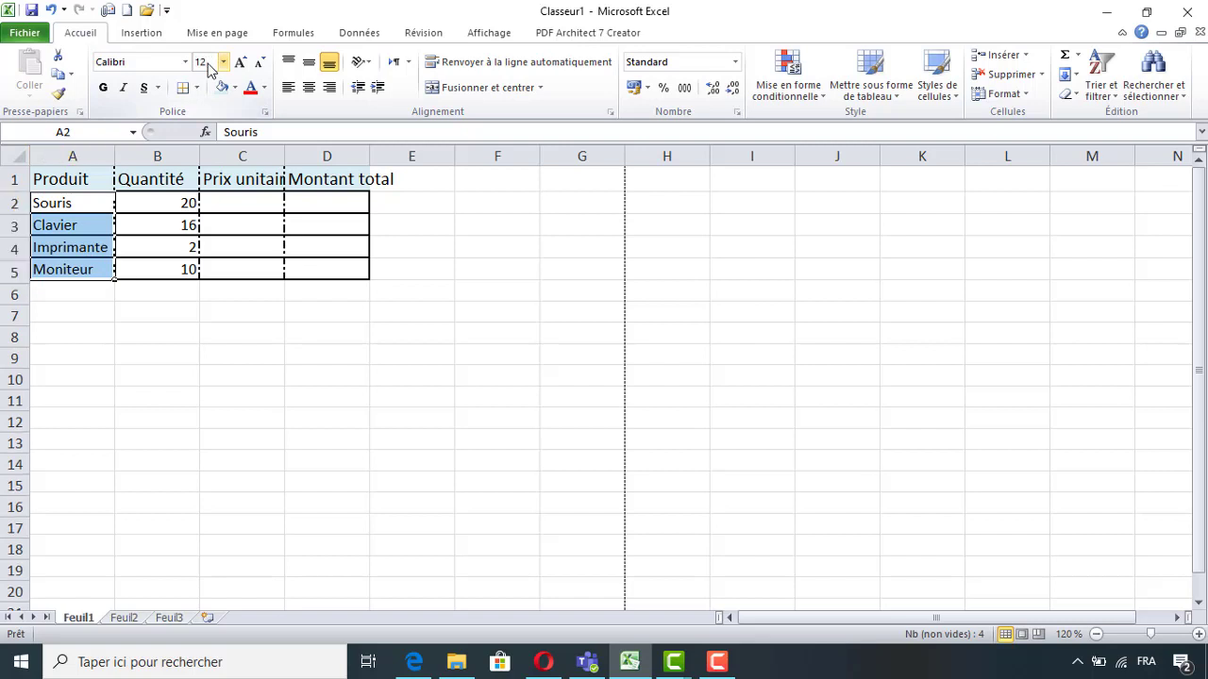
key("Return")
left_click(236, 87)
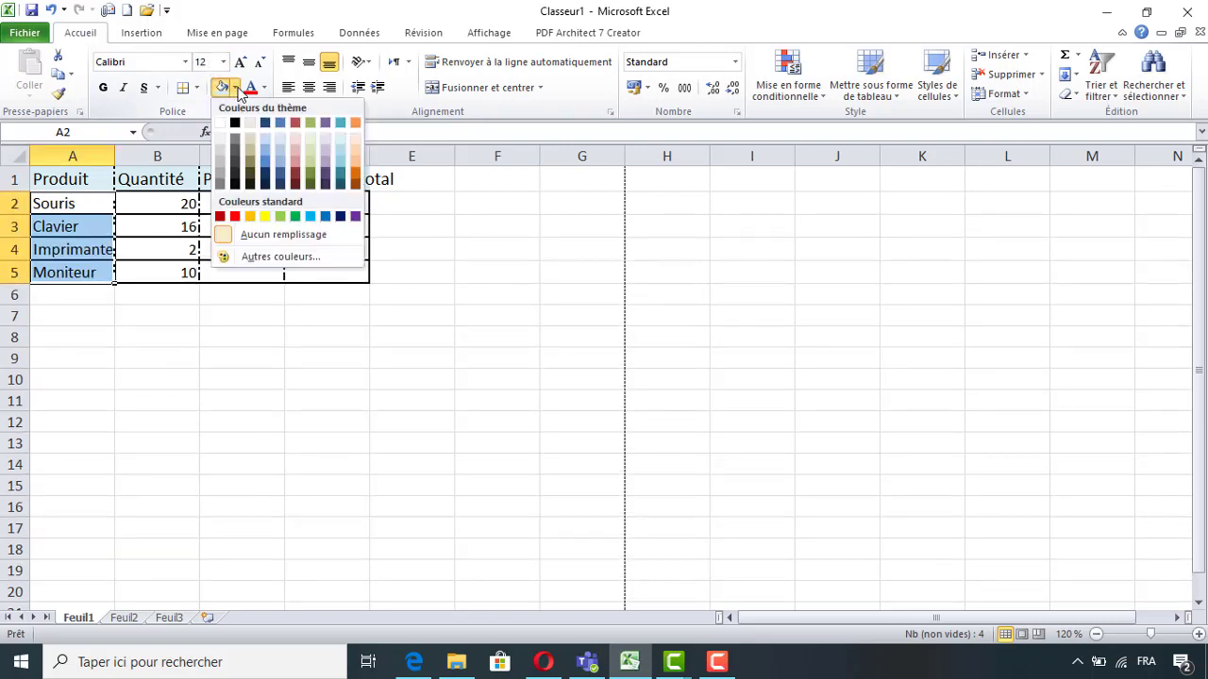
left_click(313, 137)
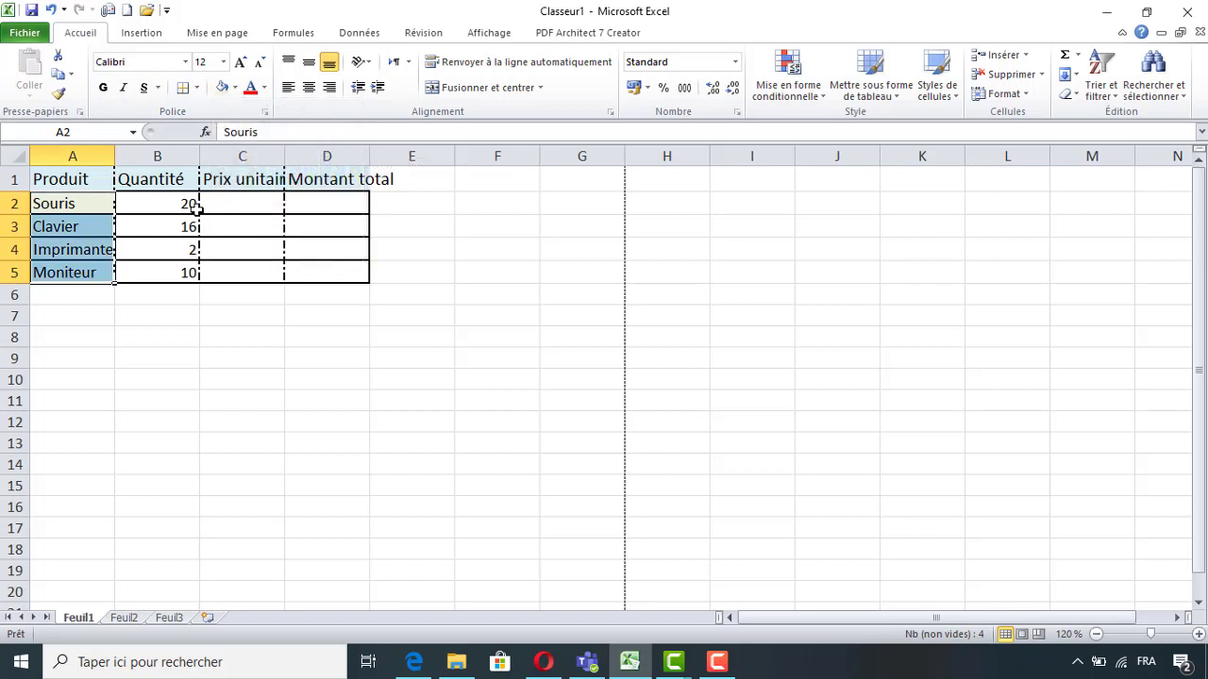
mouse_move(164, 206)
left_mouse_down()
mouse_move(281, 208)
mouse_move(318, 267)
left_mouse_up()
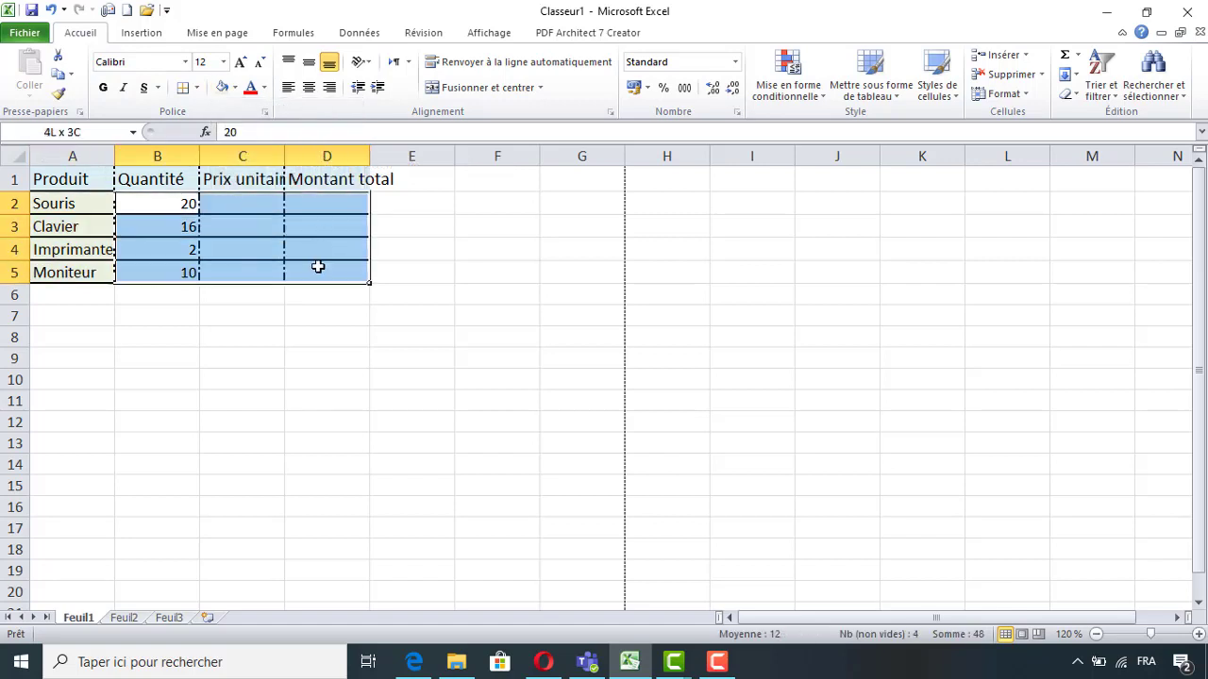
Apply the Times New Roman font to the whole product table A1:D5.
left_click(208, 64)
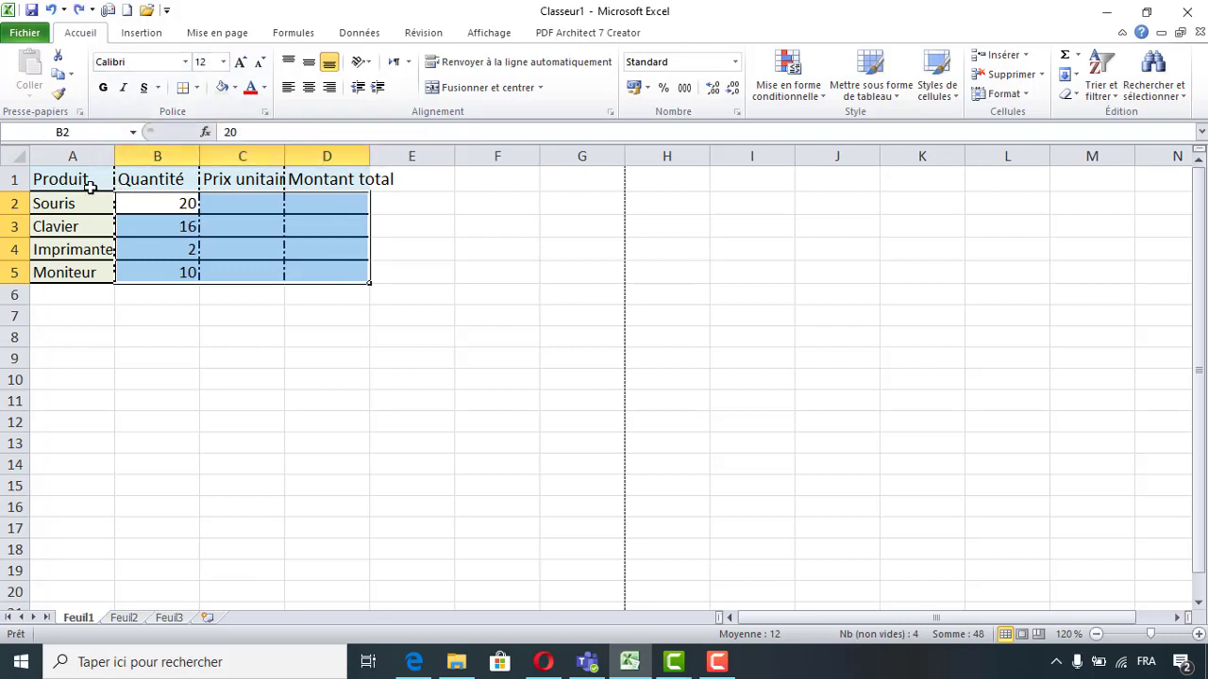
mouse_move(92, 183)
left_mouse_down()
mouse_move(246, 208)
mouse_move(326, 271)
left_mouse_up()
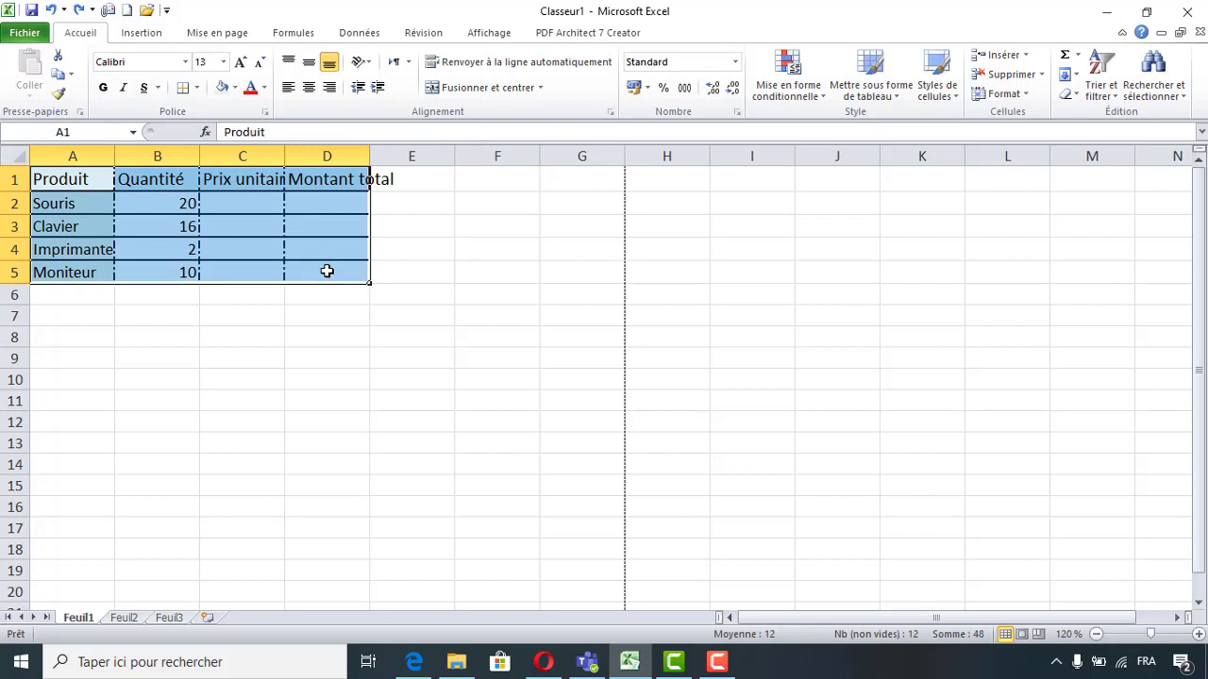
left_click(146, 62)
type("Times New Roman")
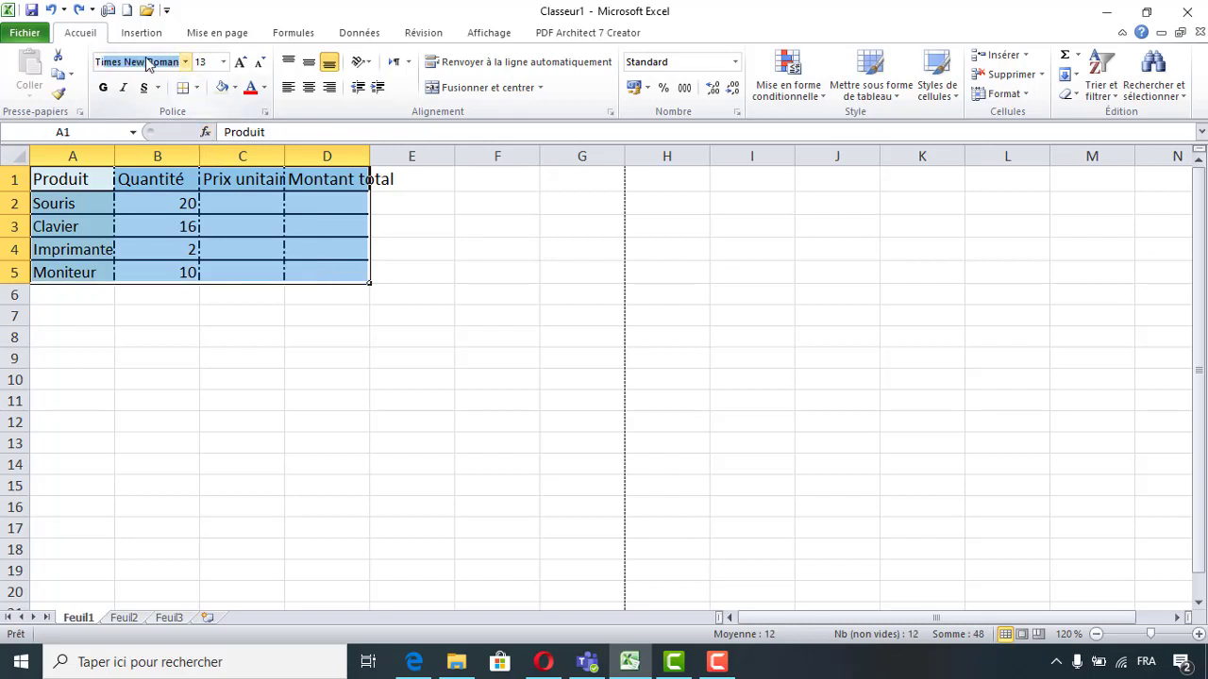
key("Return")
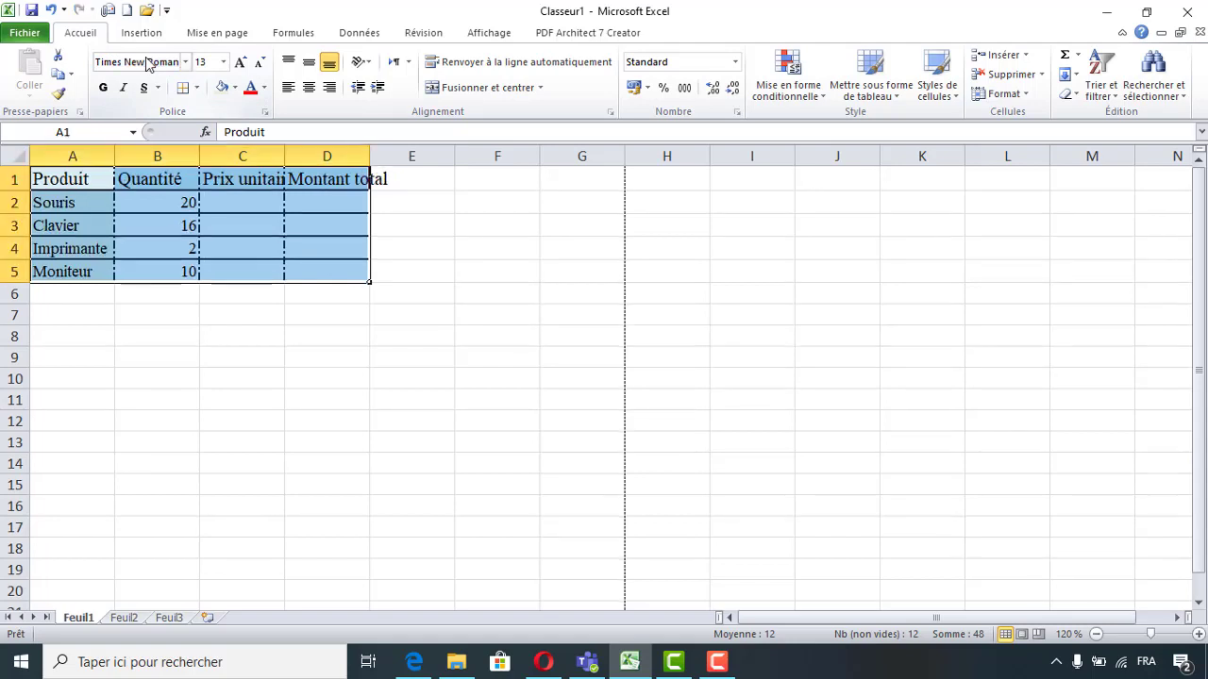
left_click(332, 287)
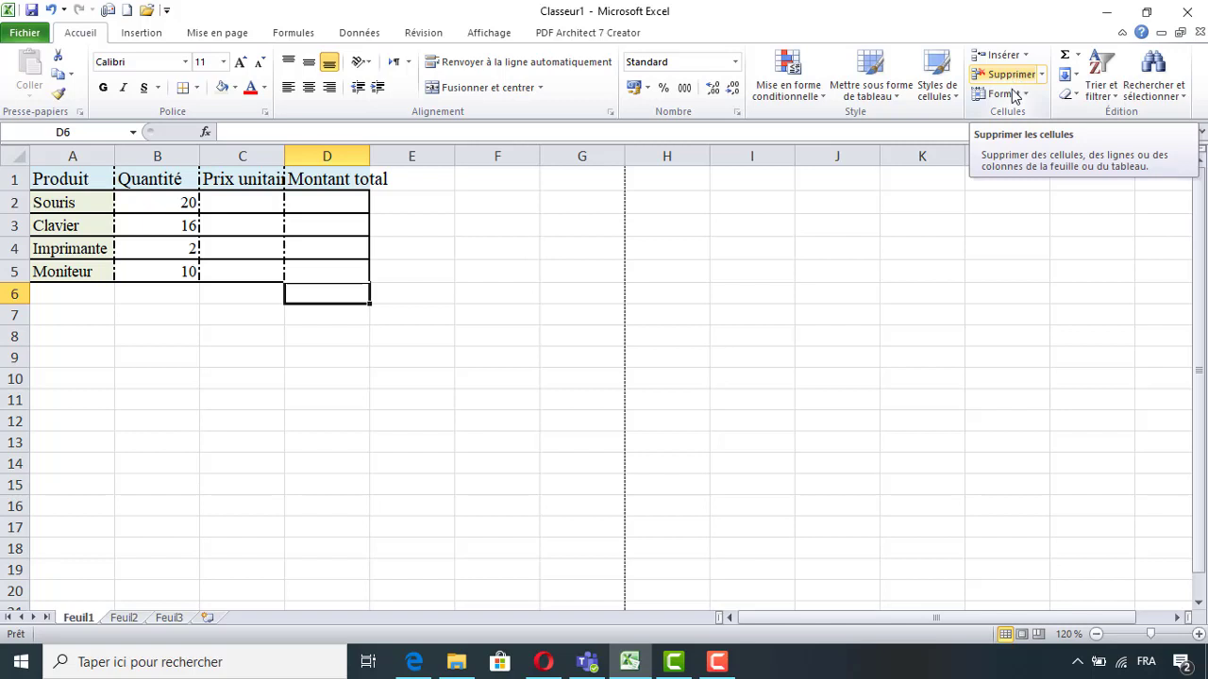
Set rows 1 to 5 of the product table A1:D5 to a row height of 25.
left_click(1013, 97)
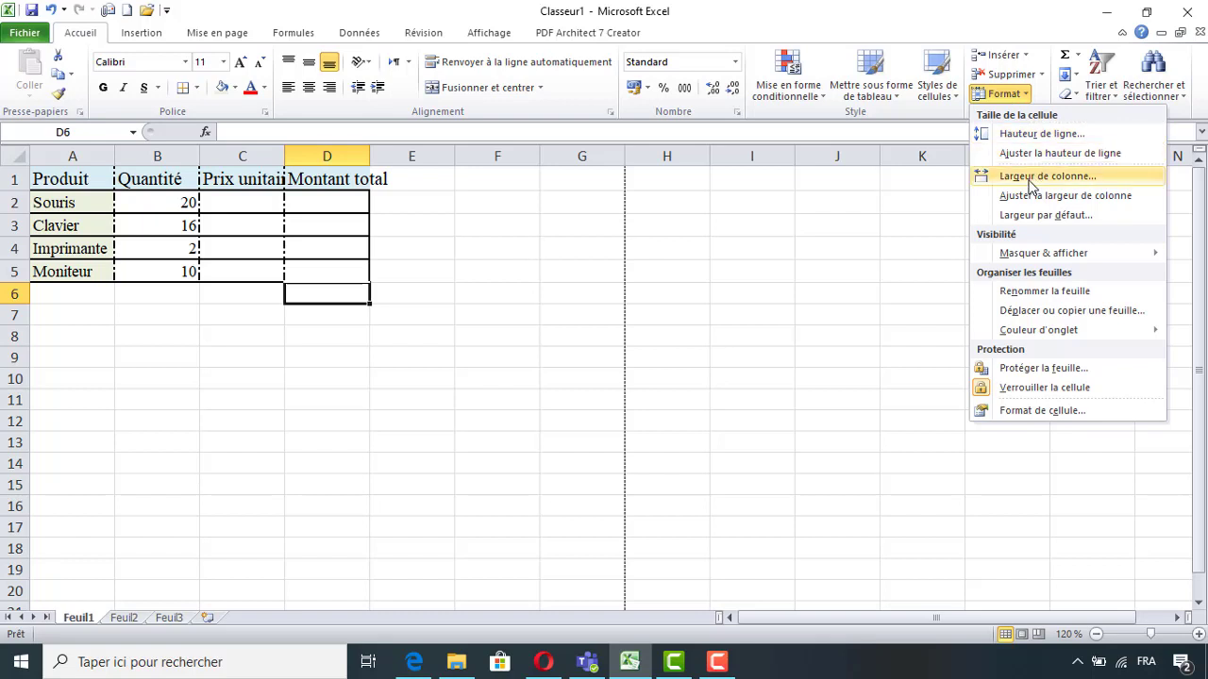
left_click(1038, 133)
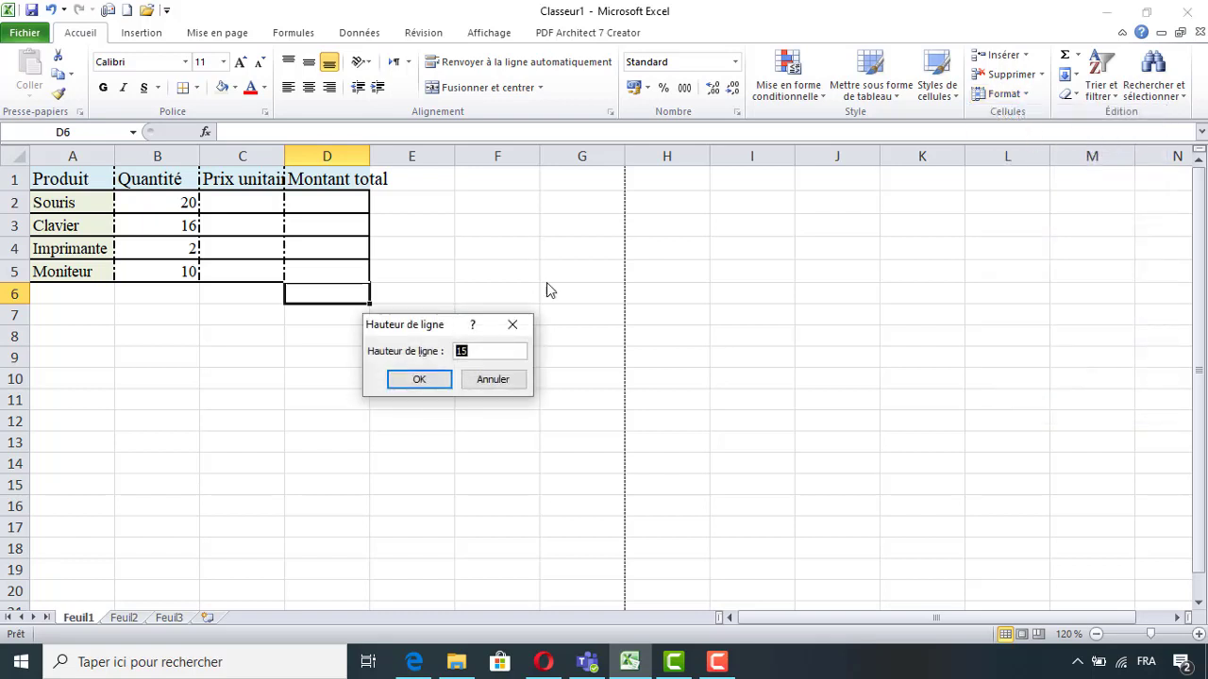
left_click(492, 380)
left_click(52, 179)
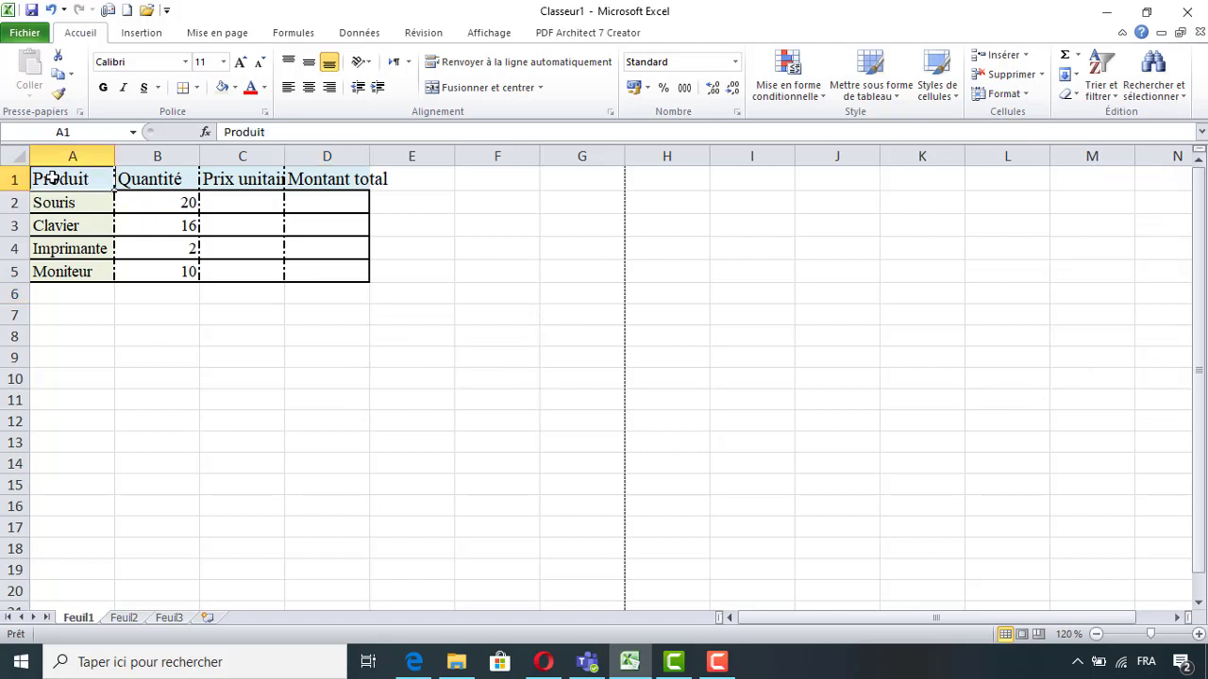
left_click_drag(52, 179, 349, 287)
left_click(239, 224)
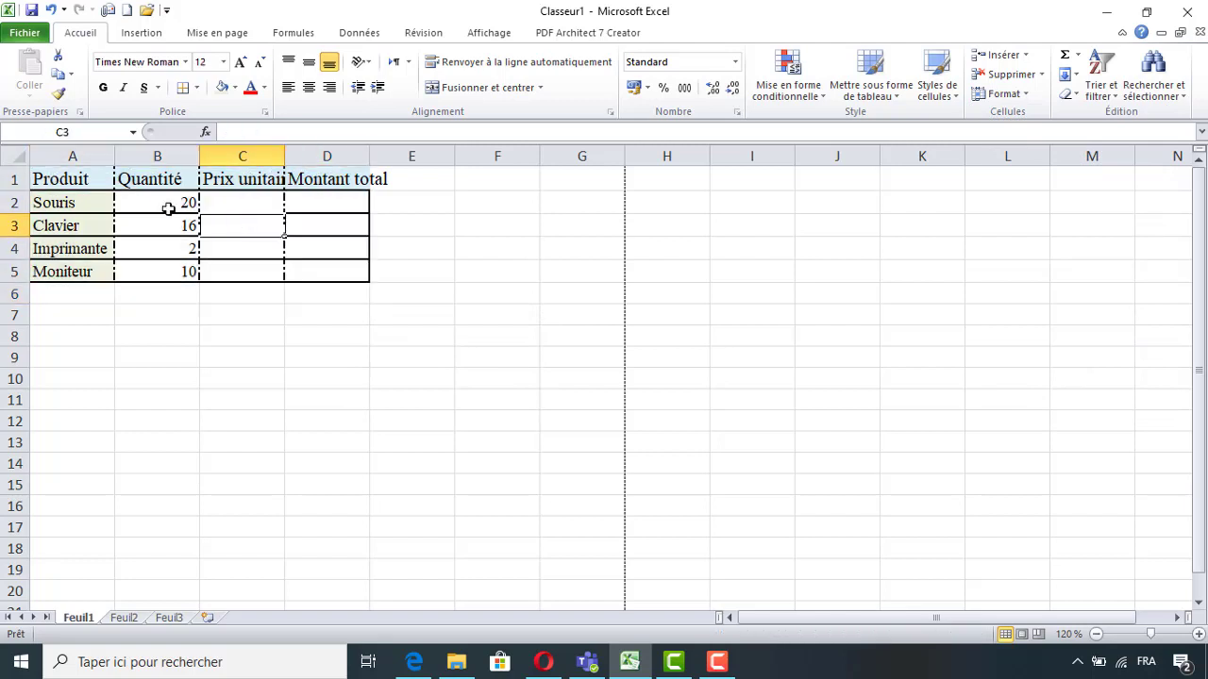
left_click_drag(75, 179, 313, 278)
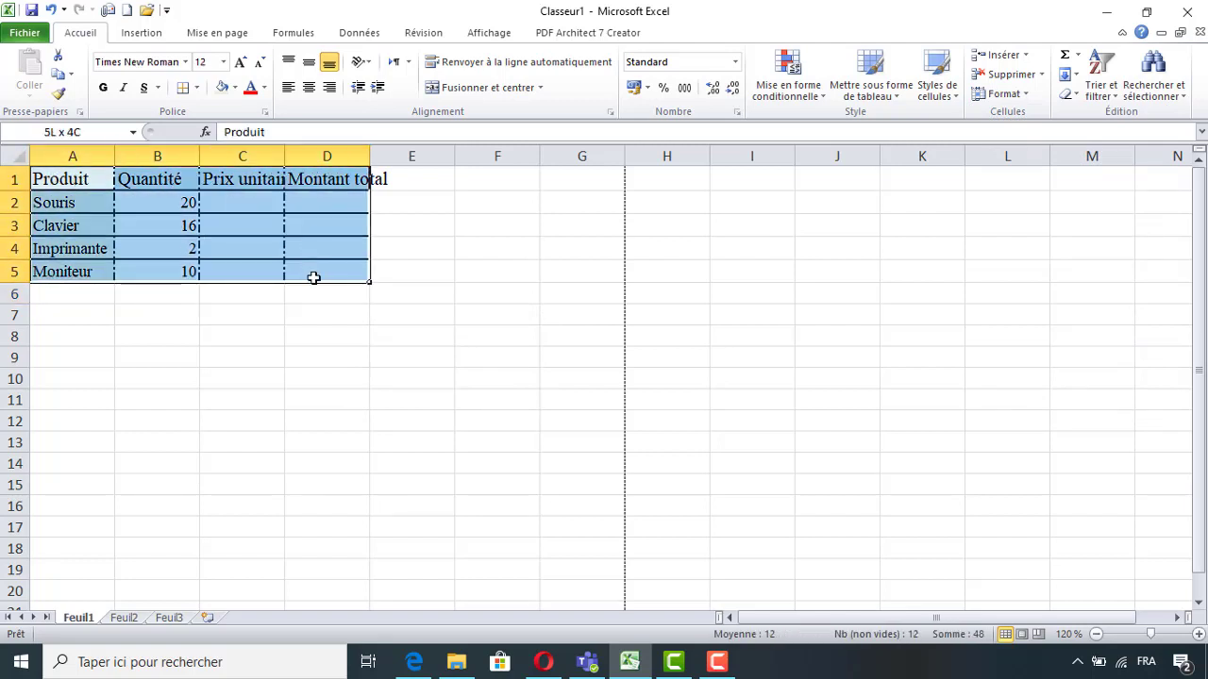
left_click(1003, 93)
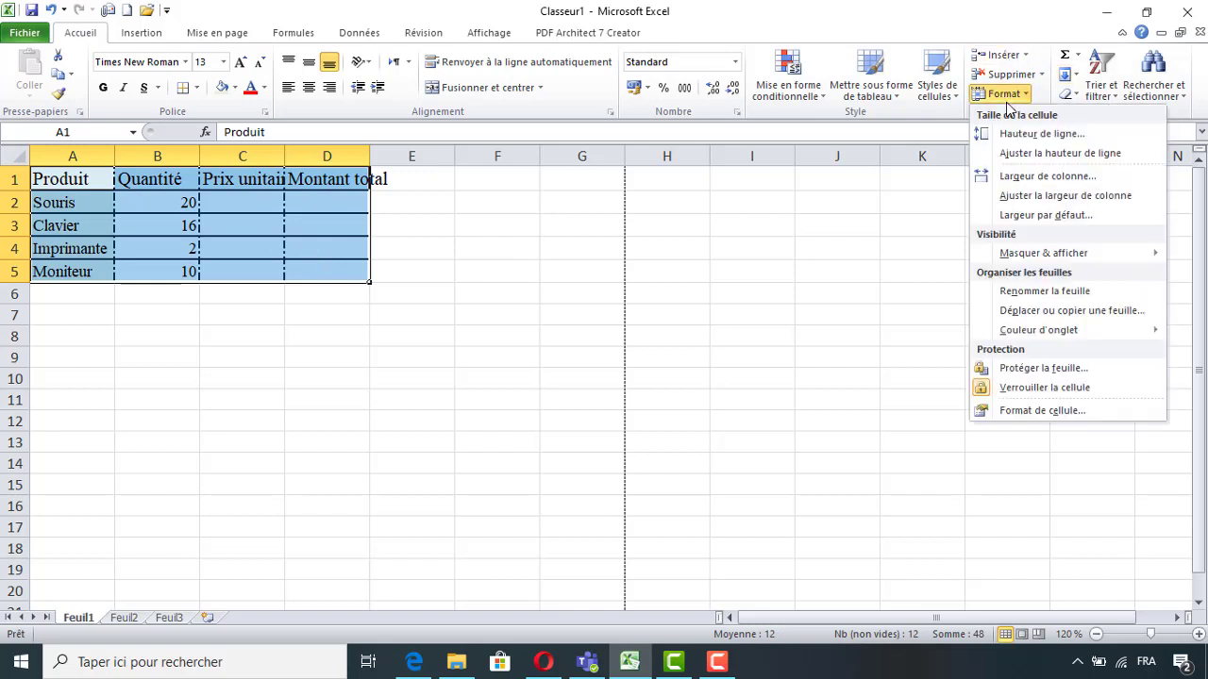
left_click(1006, 134)
type("25")
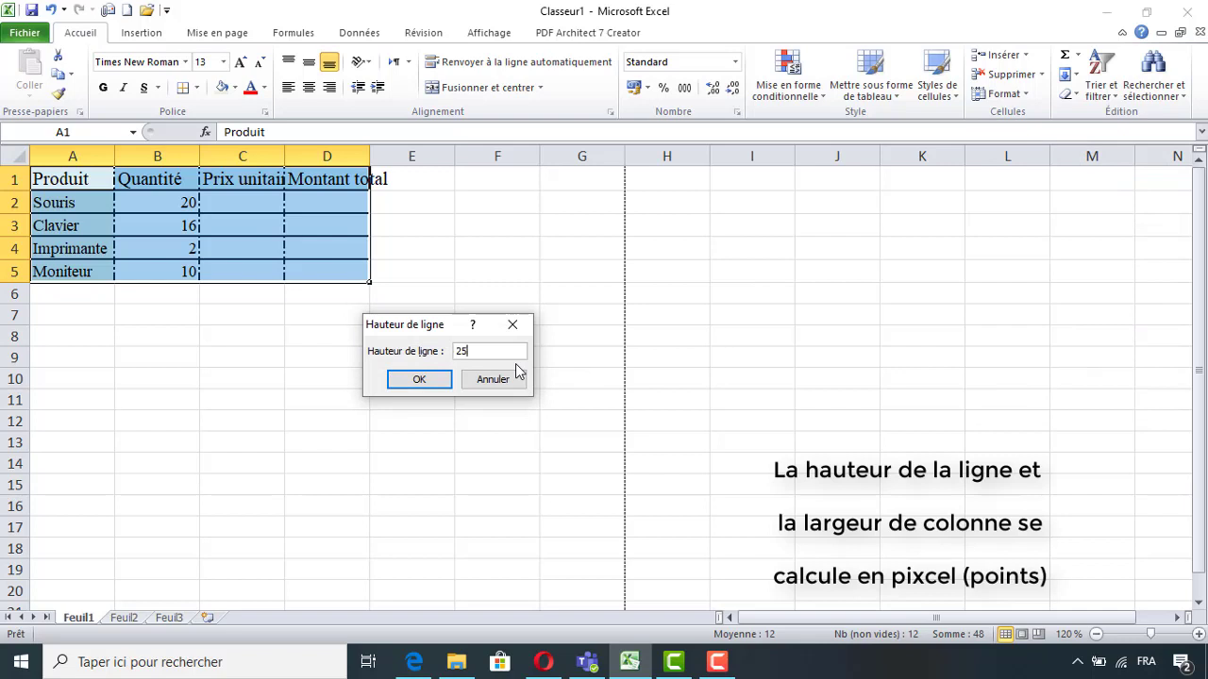
left_click(423, 379)
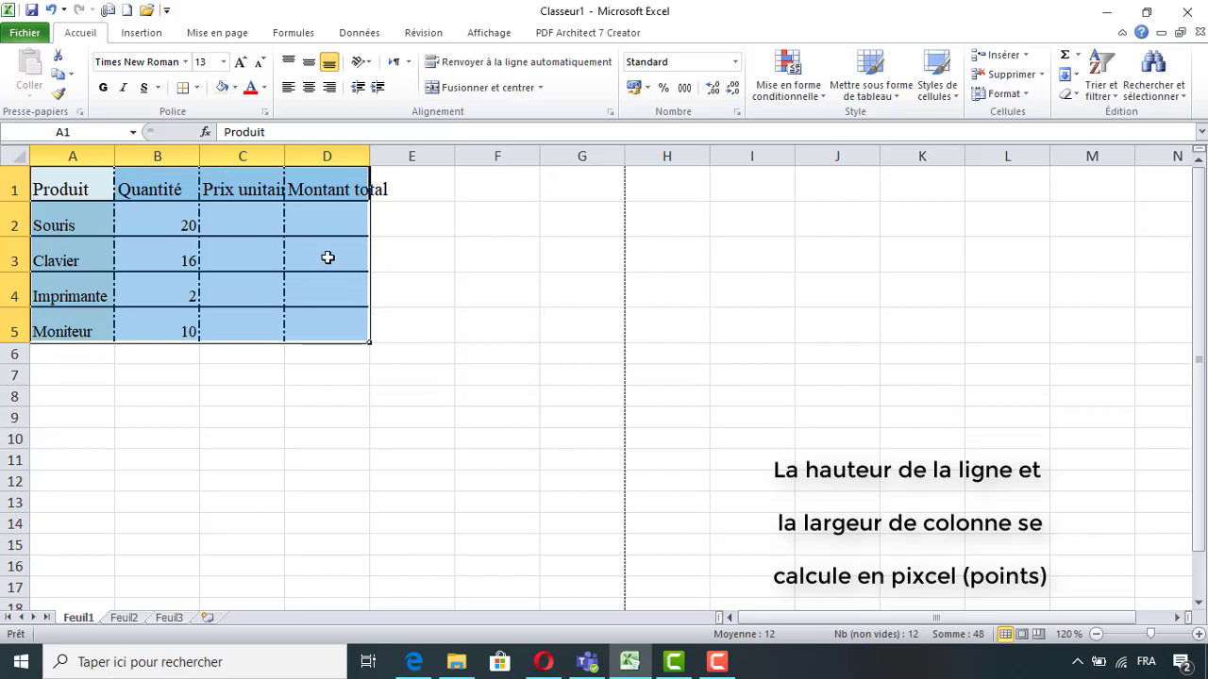
Set the width of columns A through D to 20.
left_click(1006, 98)
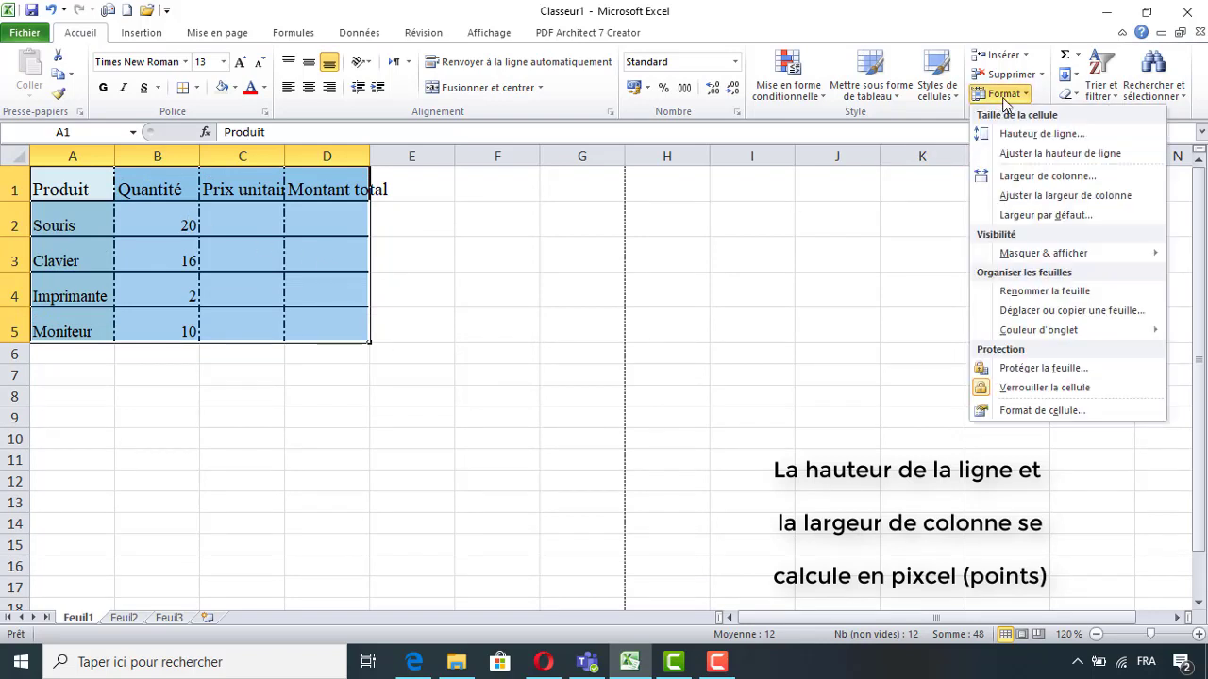
left_click(1024, 177)
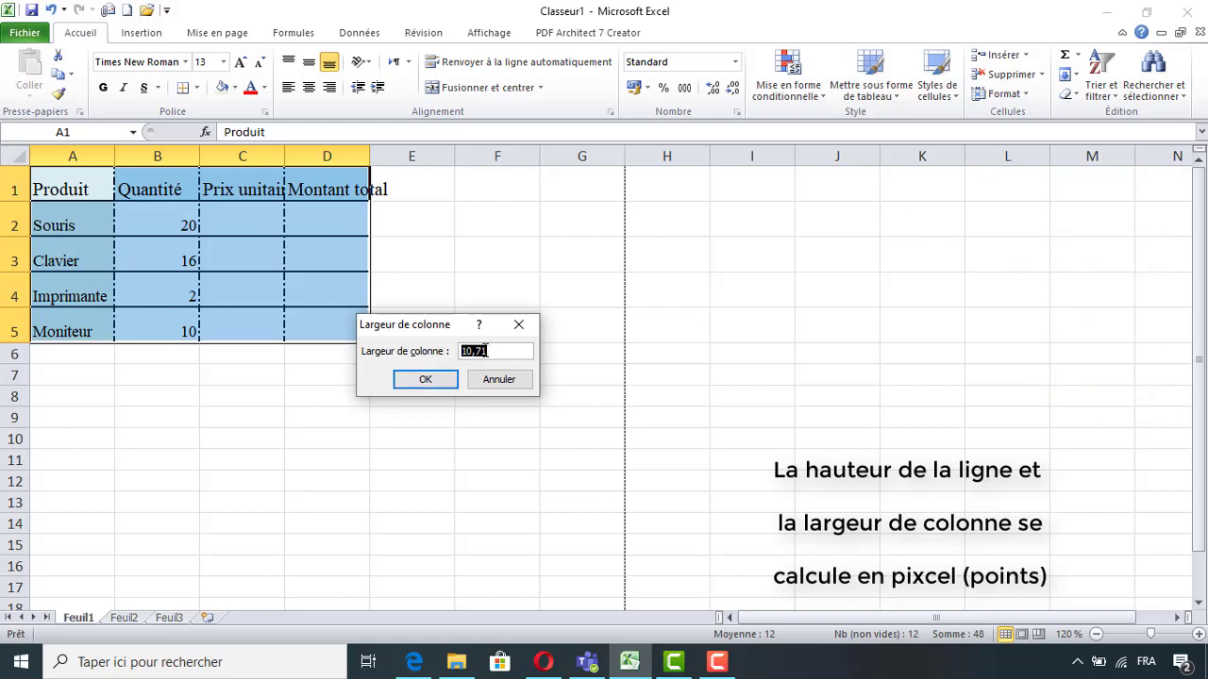
type("20")
left_click(435, 382)
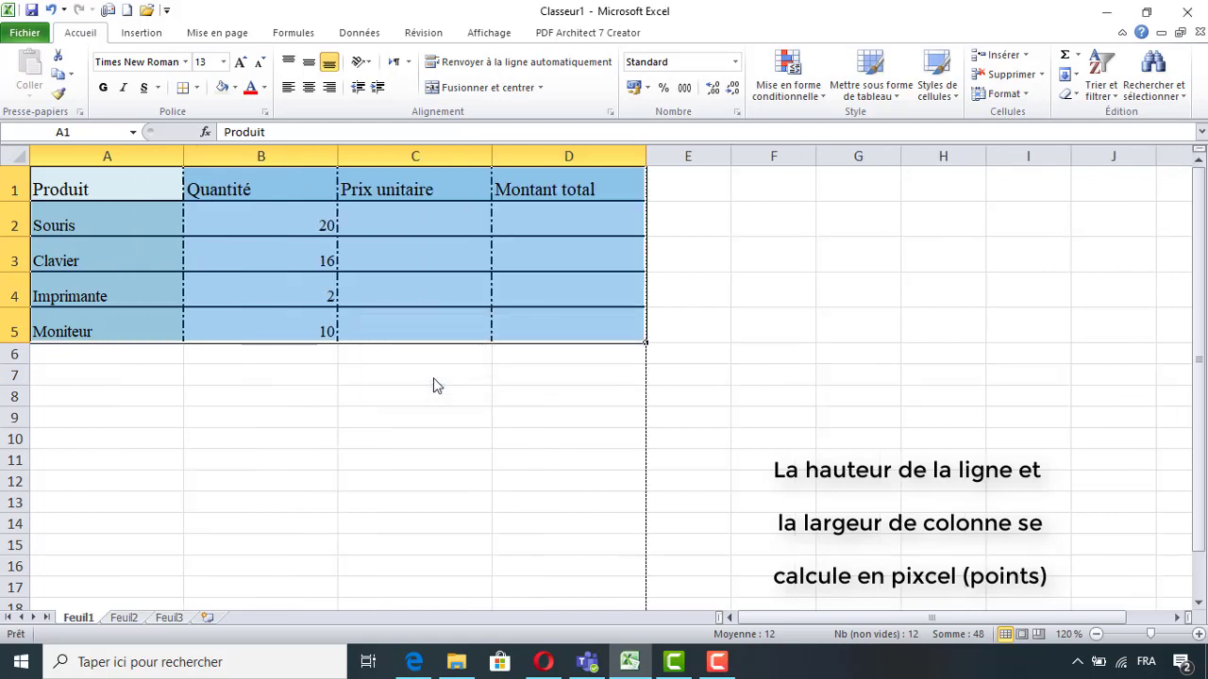
left_click(501, 325)
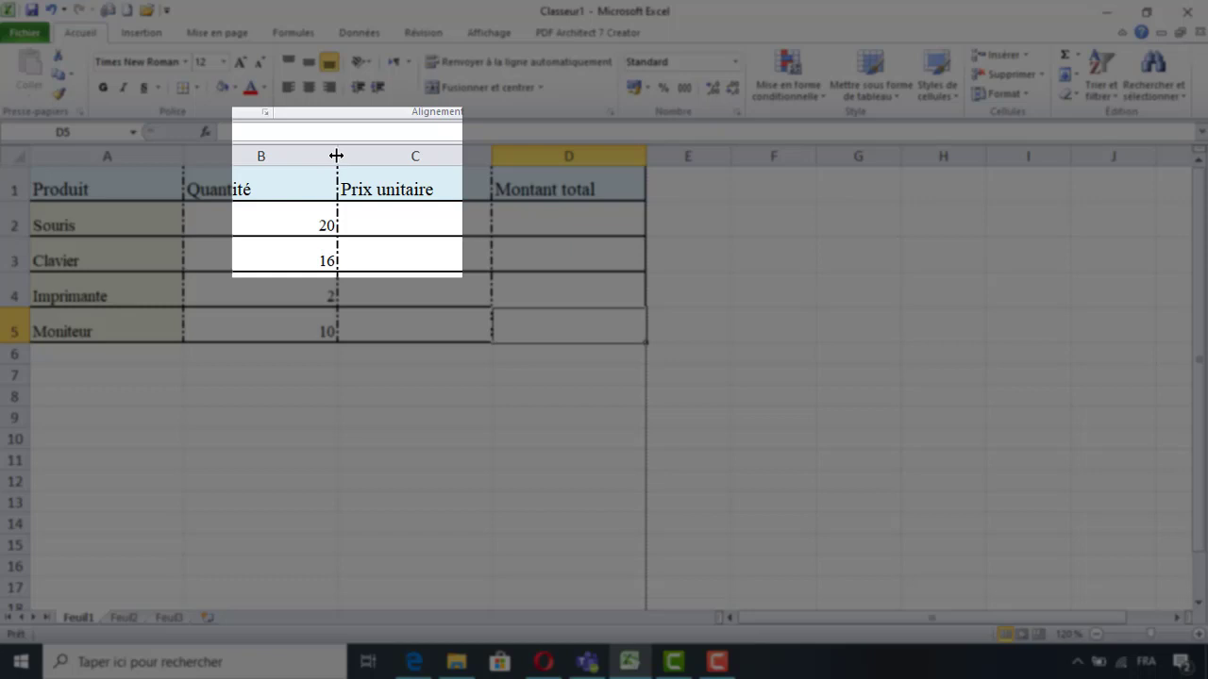
Narrow column B slightly and make header row 1 a little taller.
left_click_drag(336, 155, 317, 164)
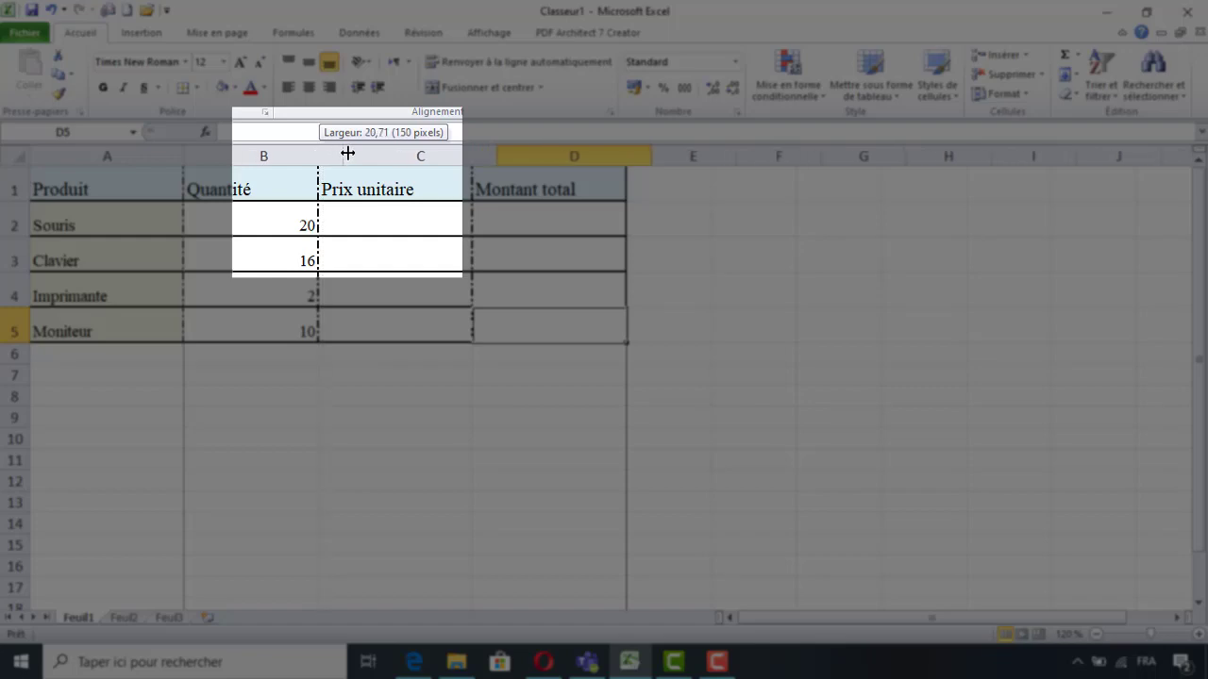
mouse_move(319, 154)
left_mouse_down()
mouse_move(348, 154)
mouse_move(331, 156)
left_mouse_up()
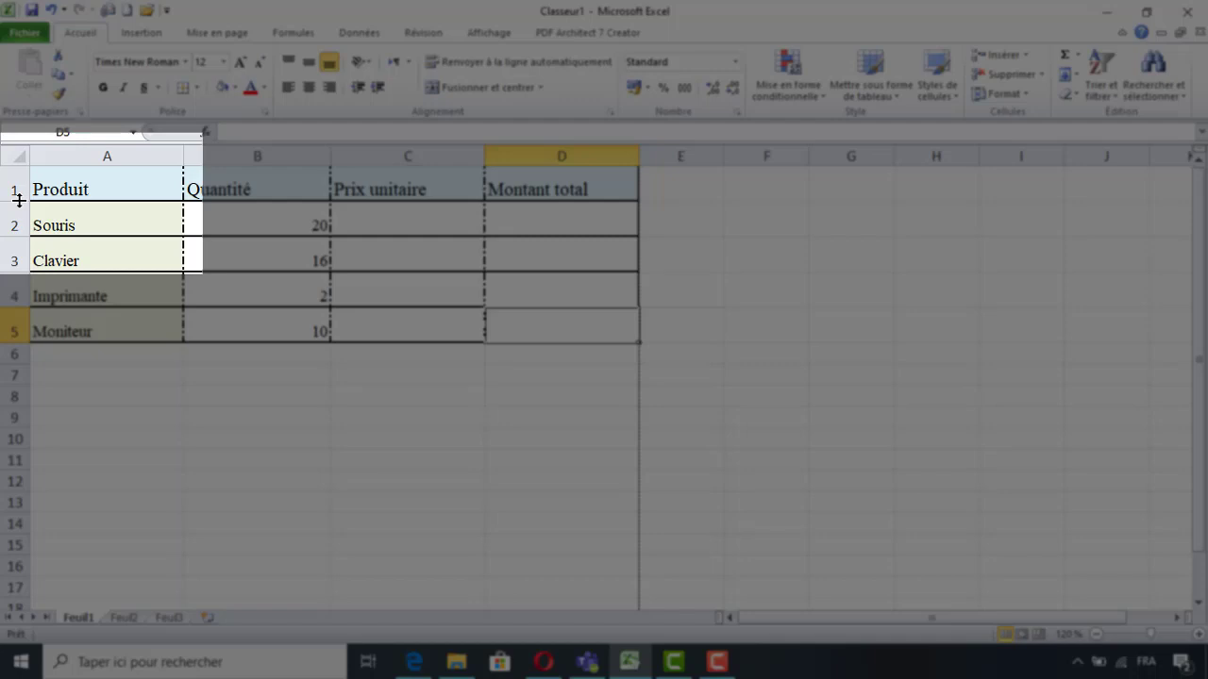
mouse_move(18, 200)
left_mouse_down()
mouse_move(16, 219)
mouse_move(17, 202)
left_mouse_up()
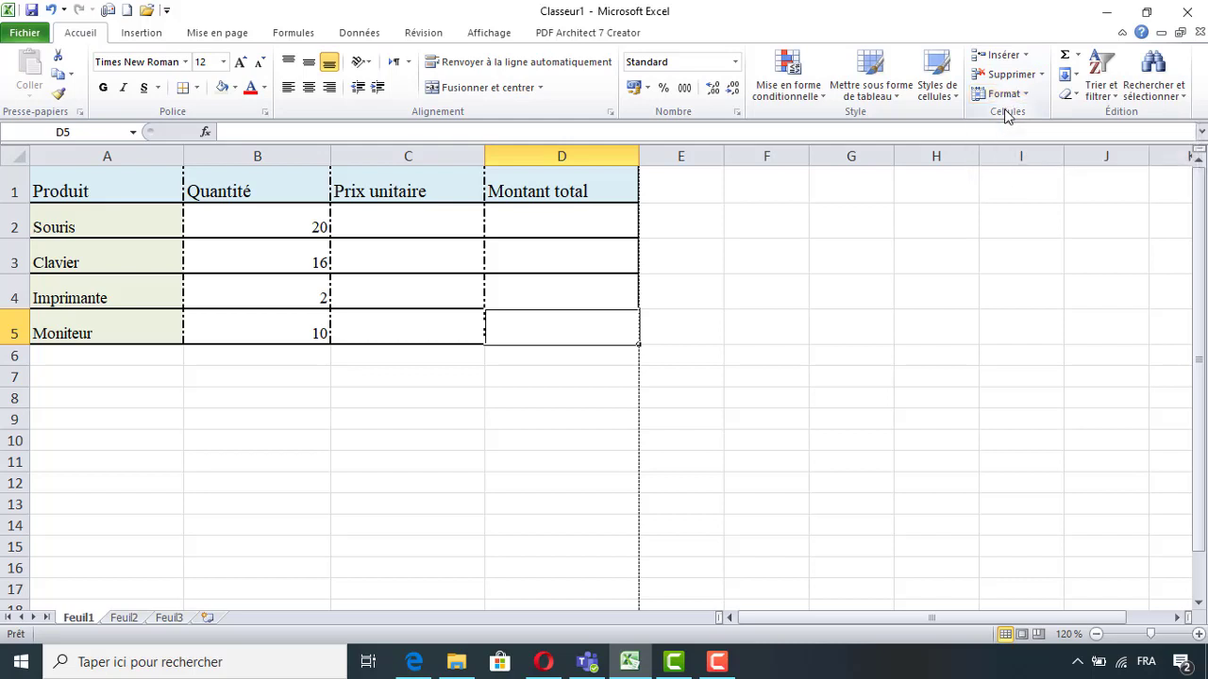
left_click(766, 292)
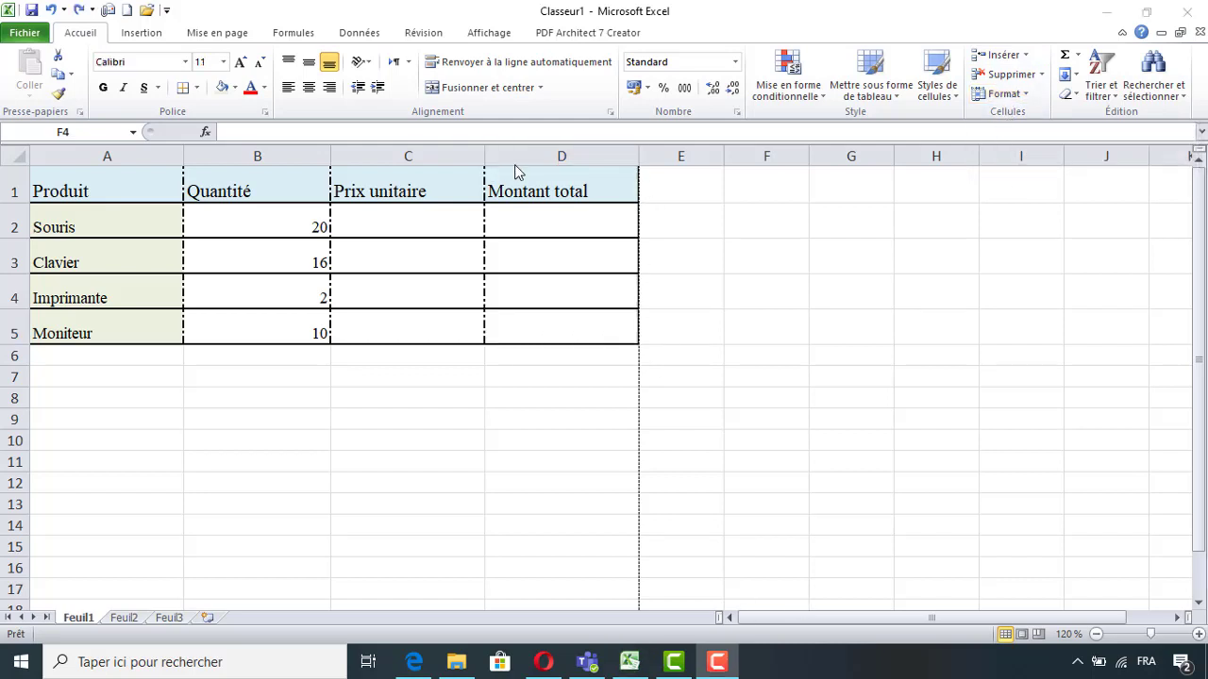
left_click(640, 161)
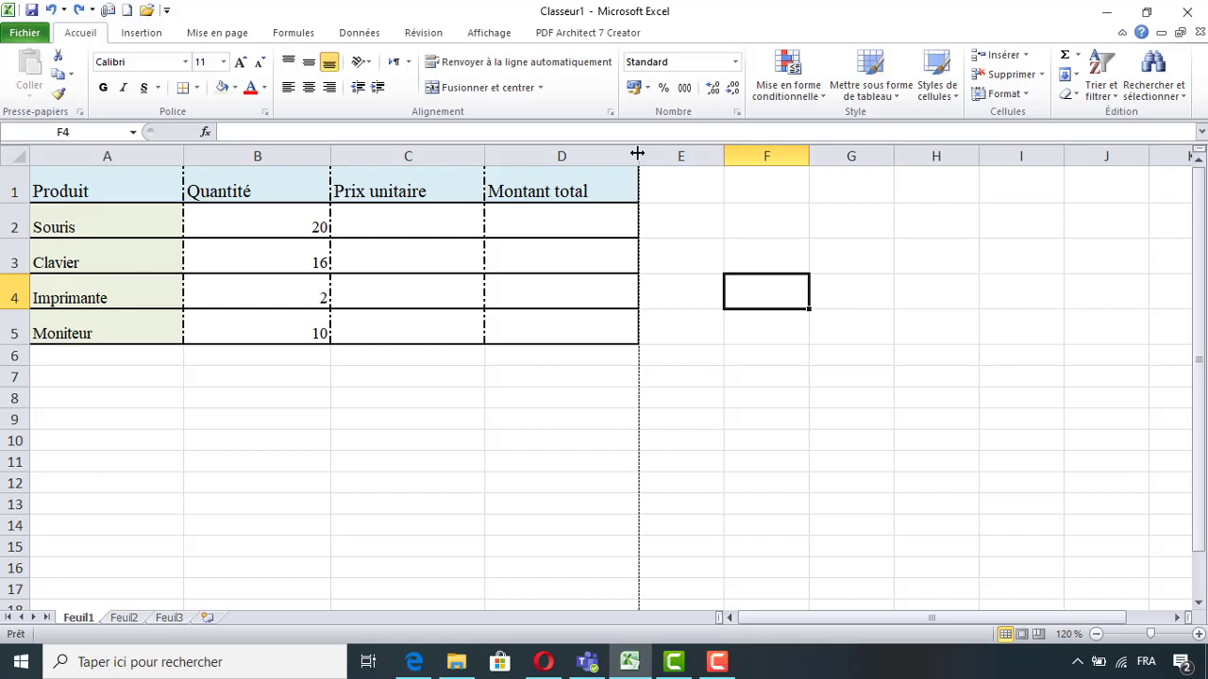
double_click(638, 153)
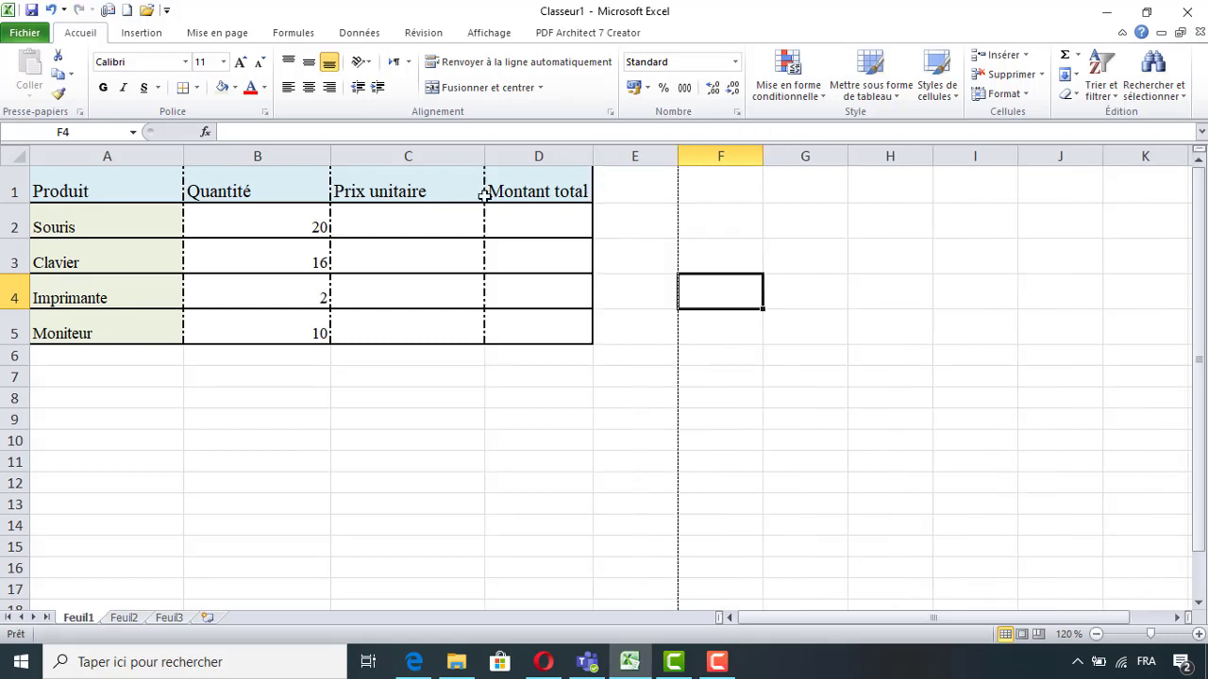
double_click(487, 156)
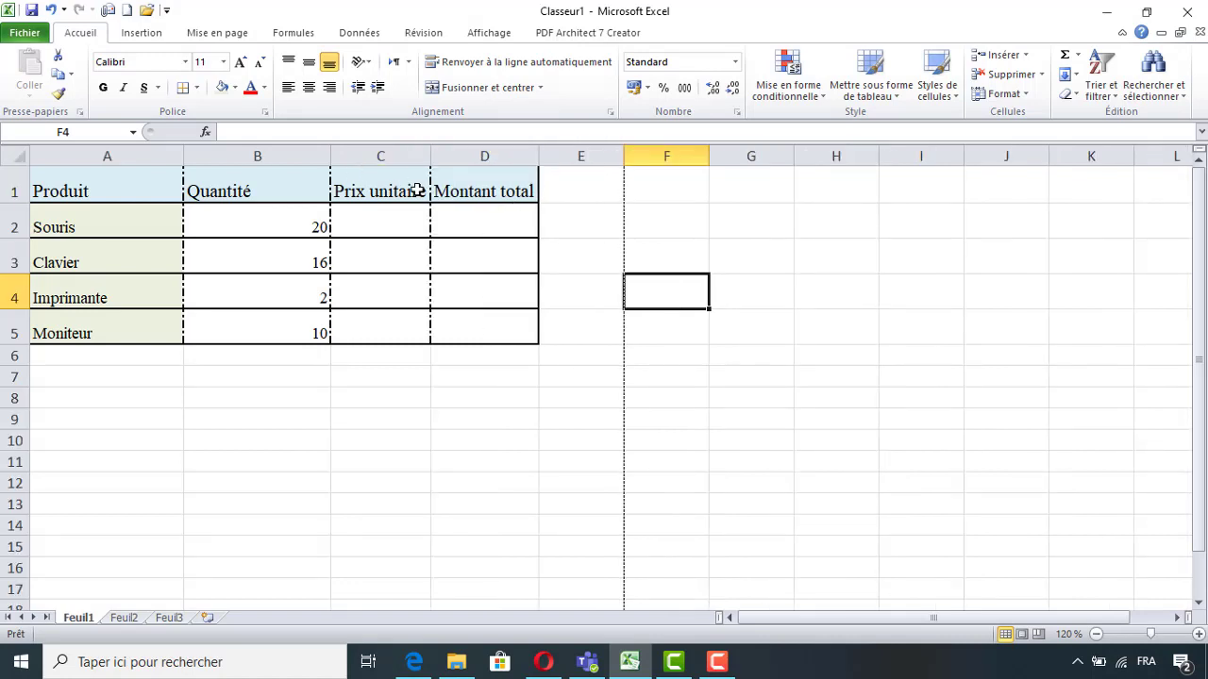
double_click(19, 238)
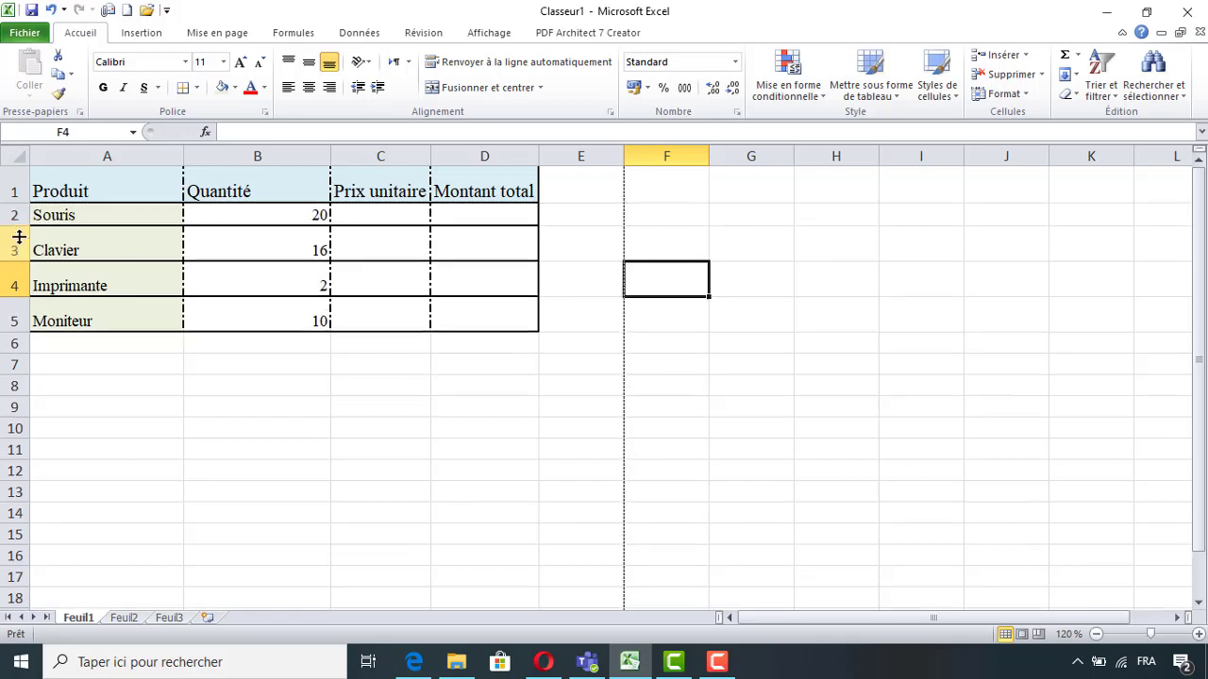
left_click(52, 11)
left_click(52, 12)
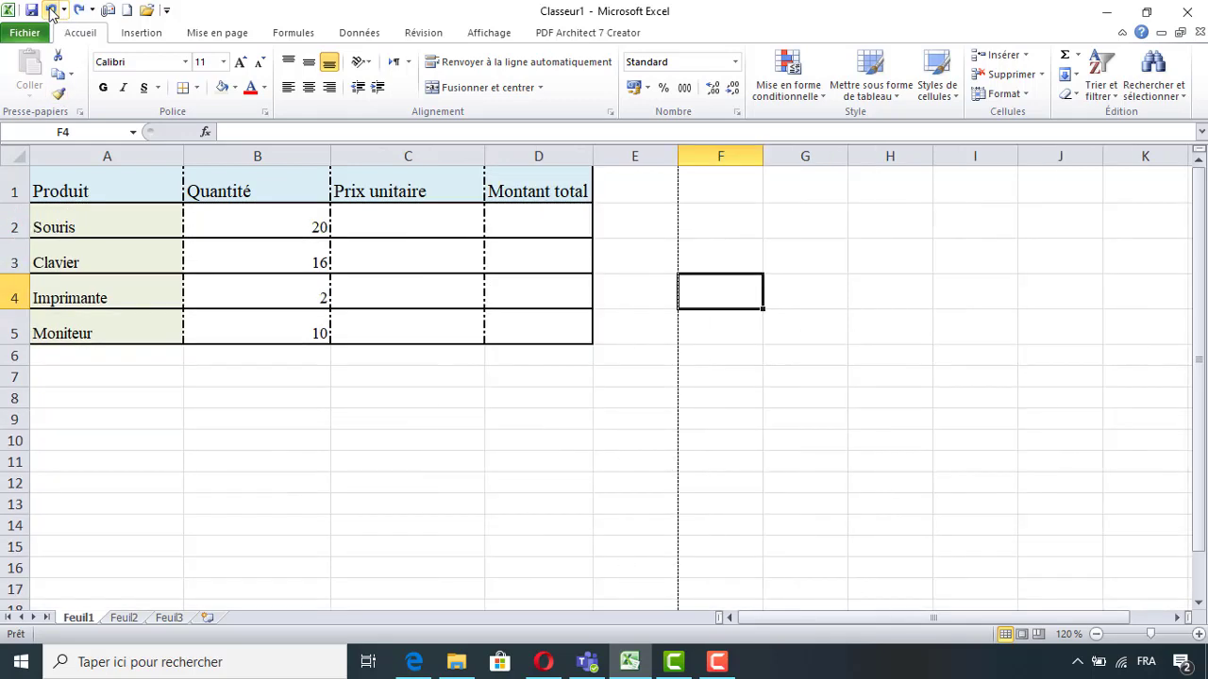
left_click(52, 12)
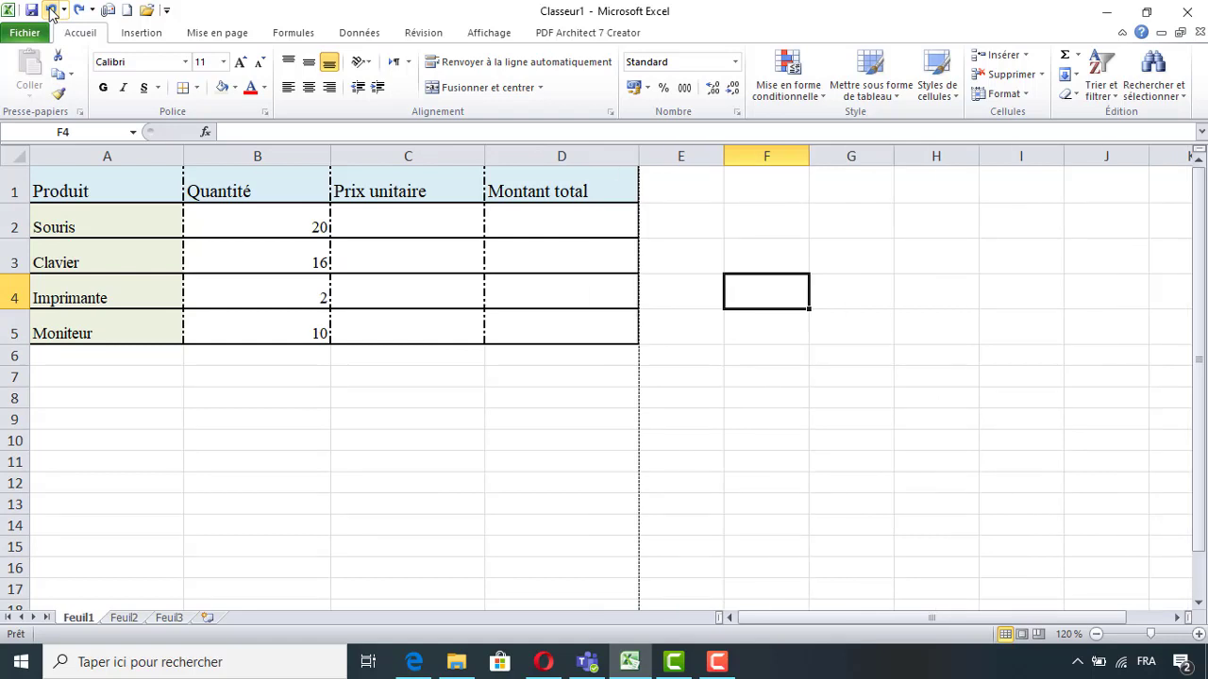
left_click(782, 254)
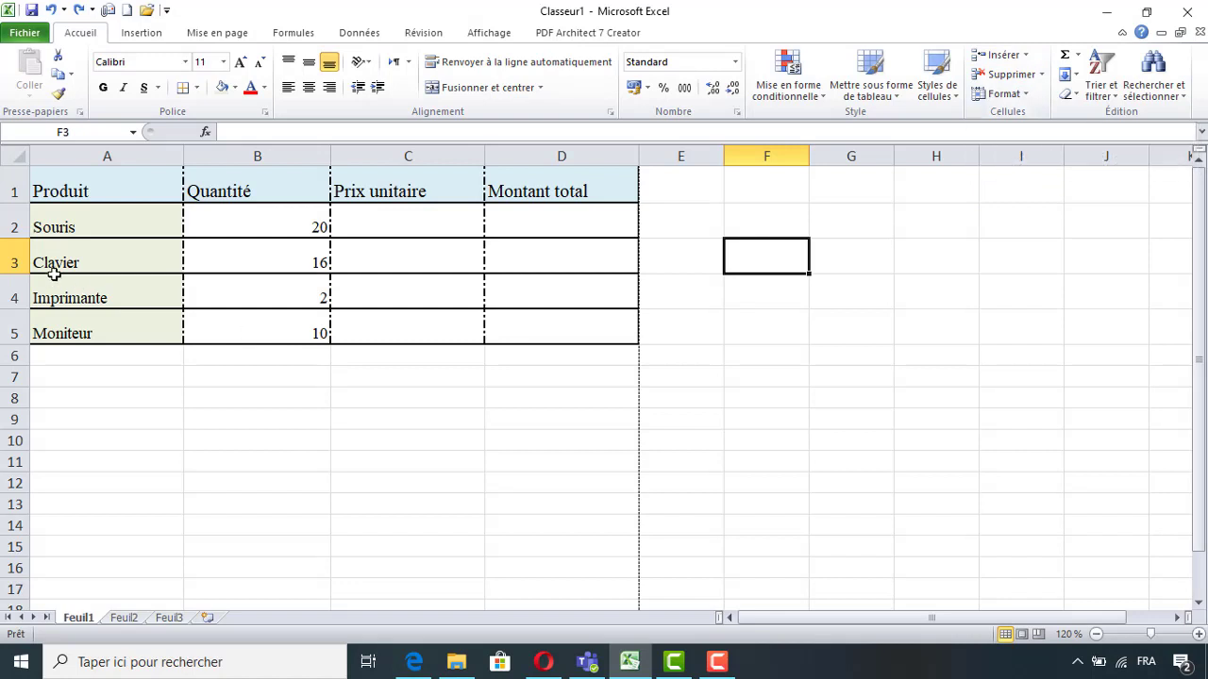
Insert a blank row 4 above Imprimante and enter Graveur DVD in A4.
left_click(9, 288)
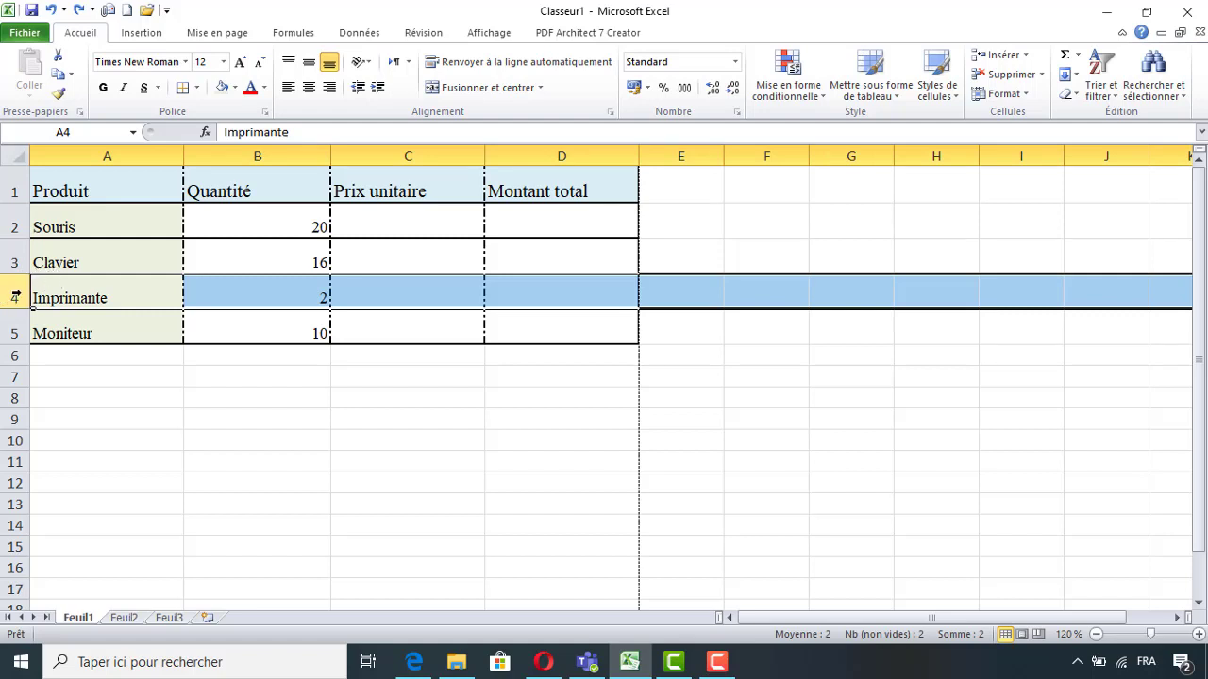
left_click(1026, 54)
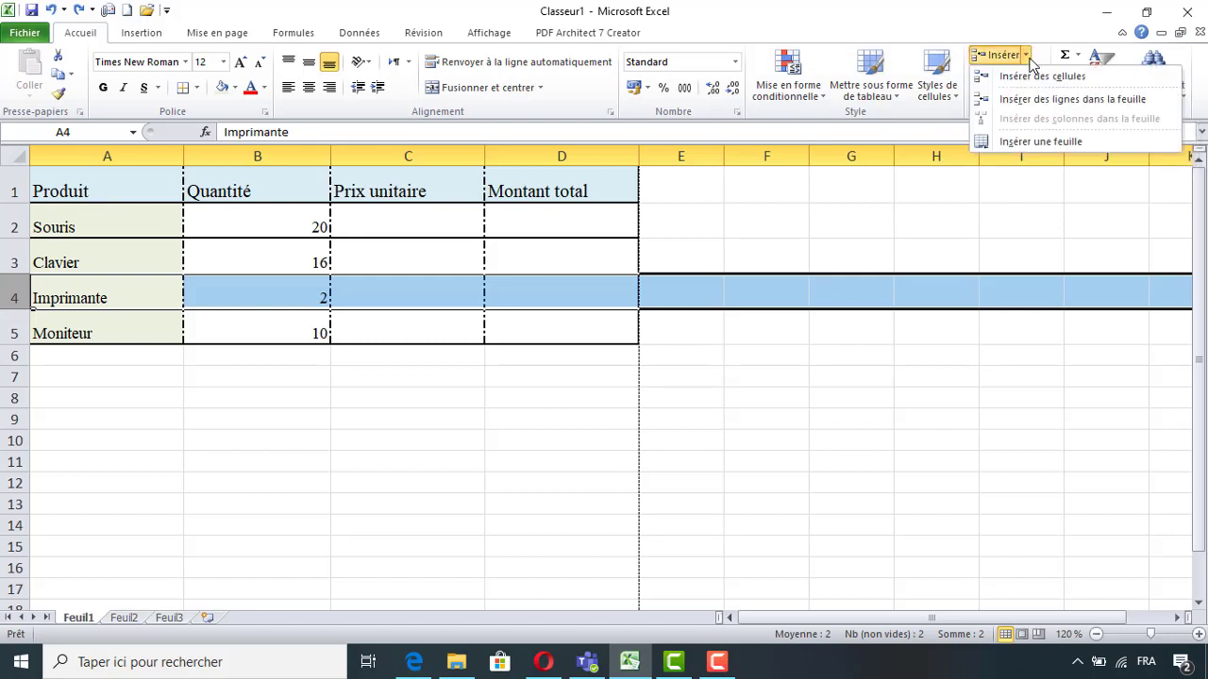
left_click(1027, 99)
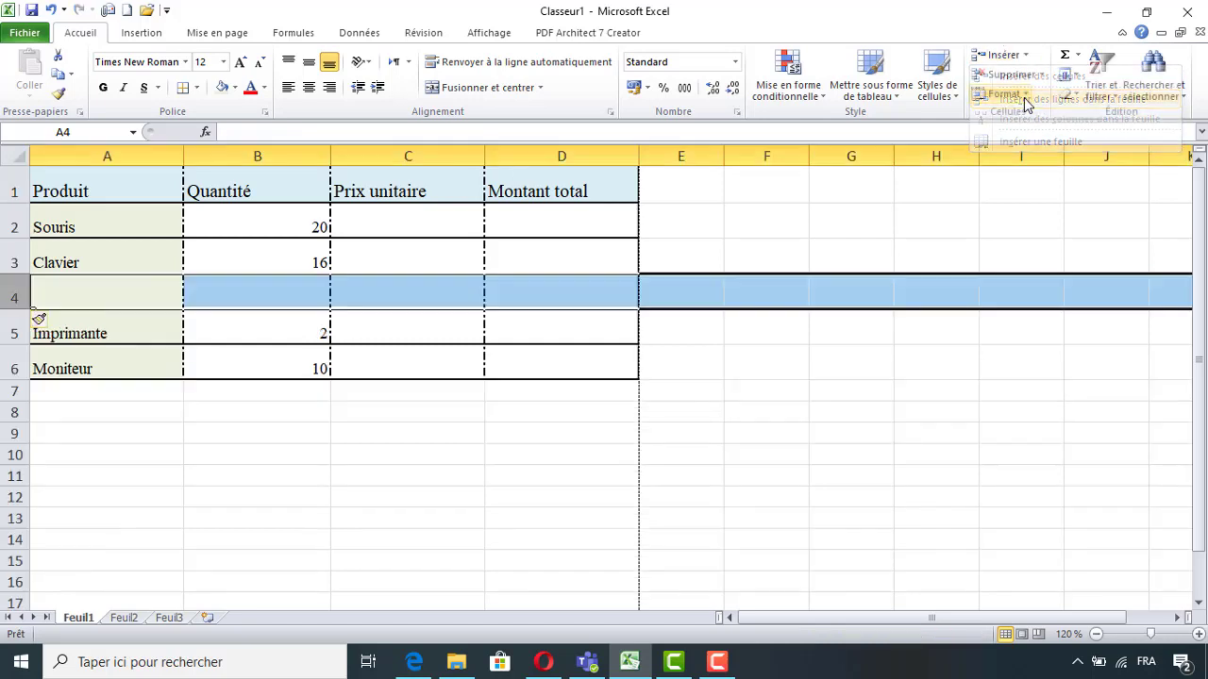
left_click(90, 286)
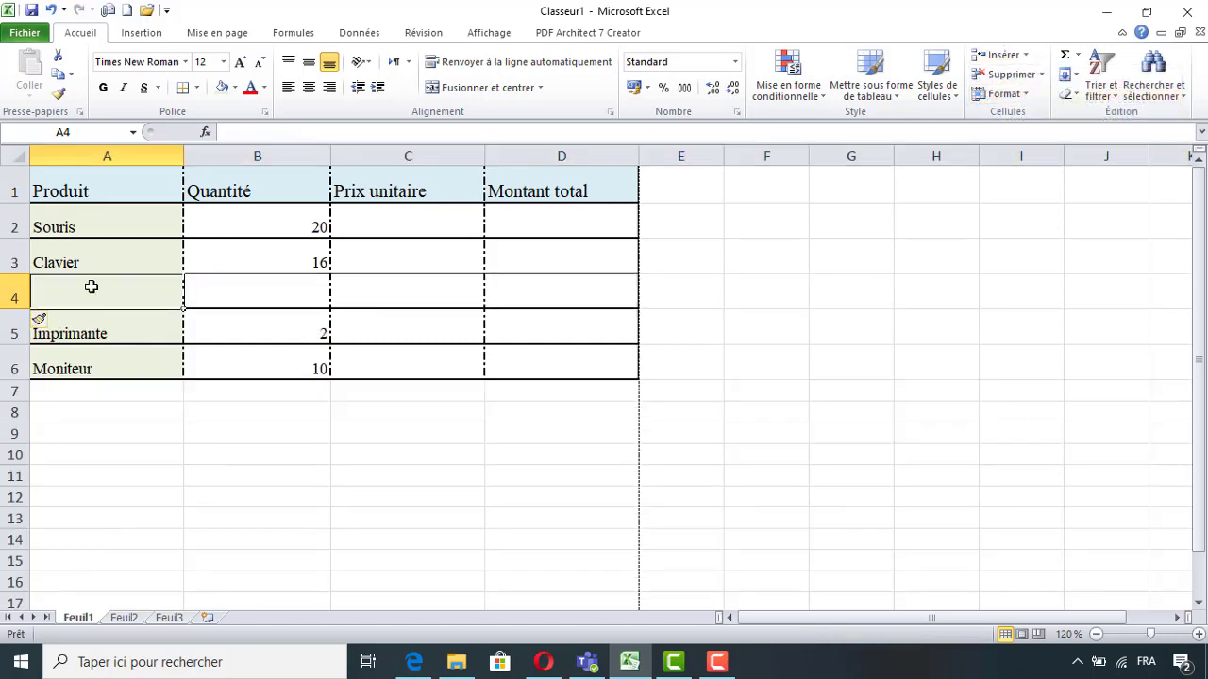
double_click(90, 286)
type("Grav")
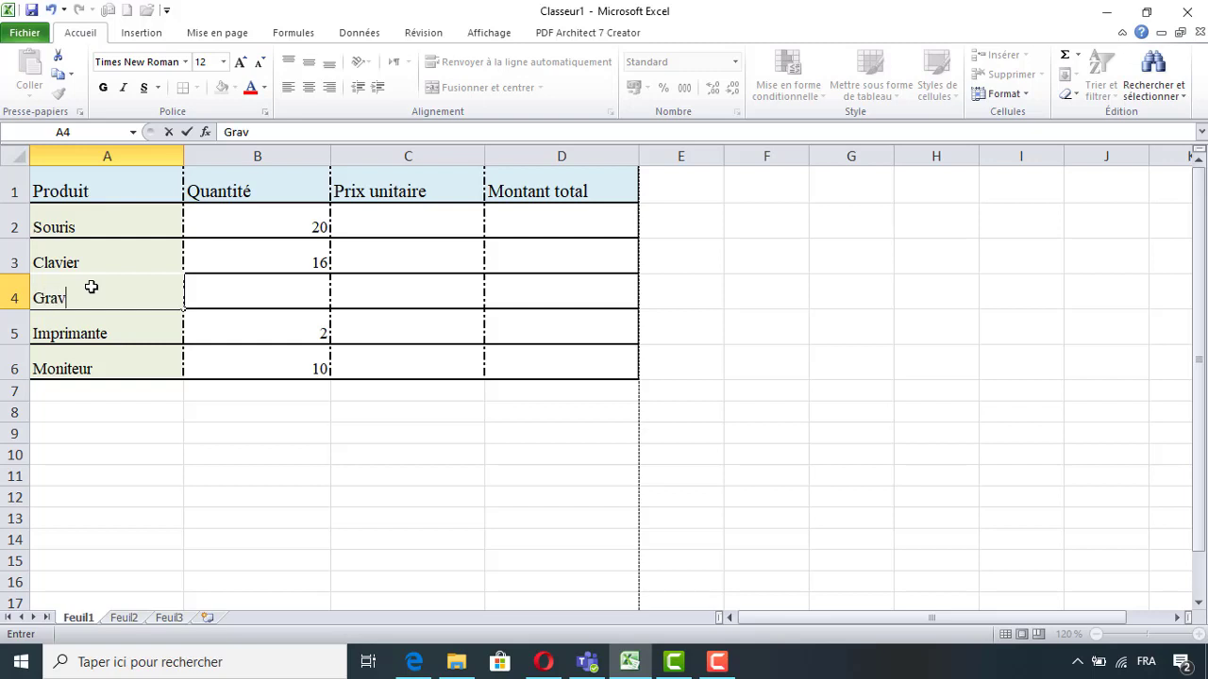
type("eur D")
type("VD")
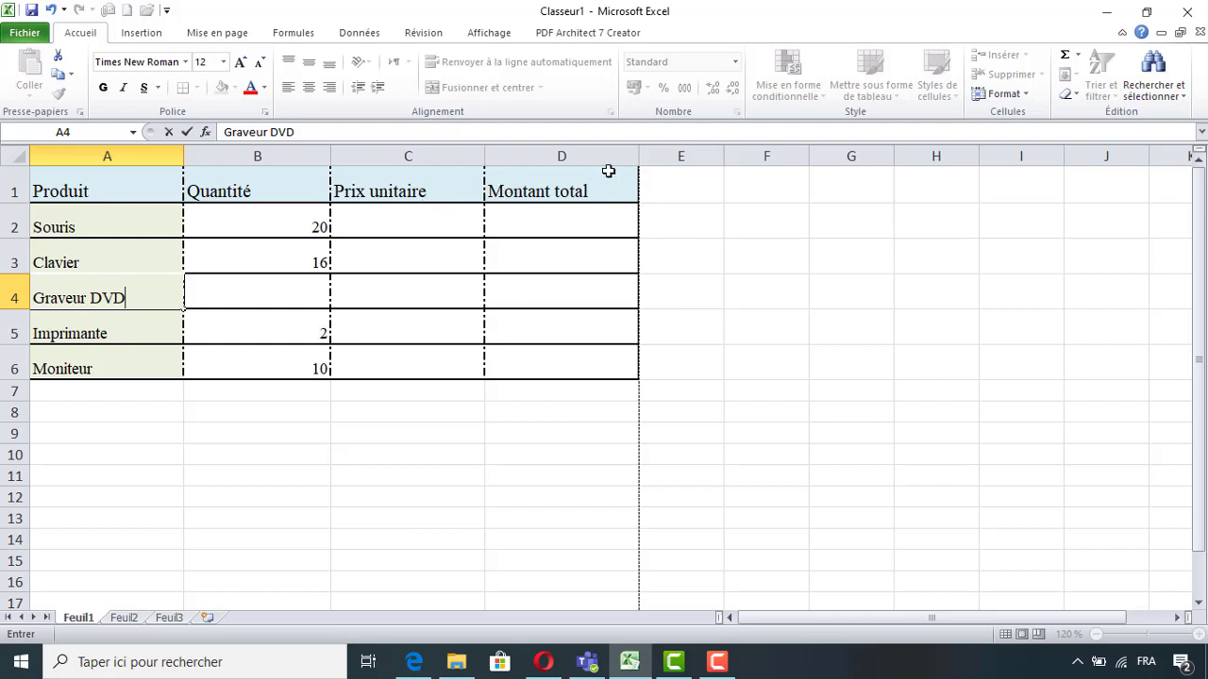
left_click(609, 172)
left_click(571, 154)
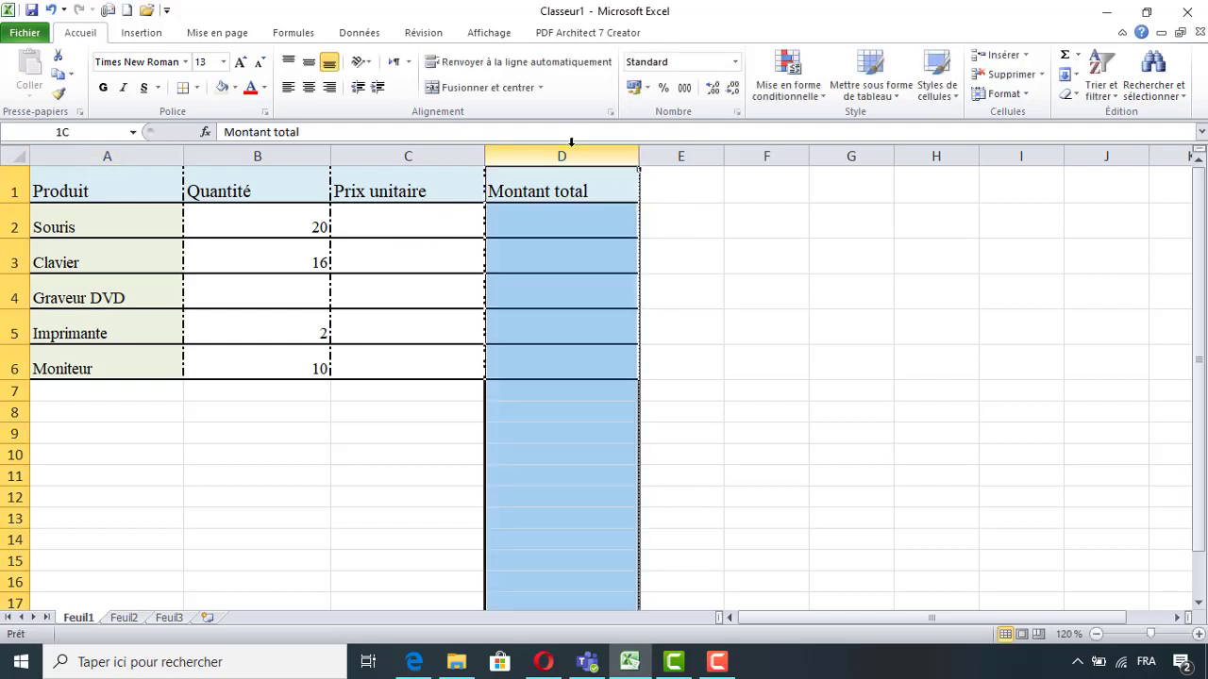
left_click(1026, 55)
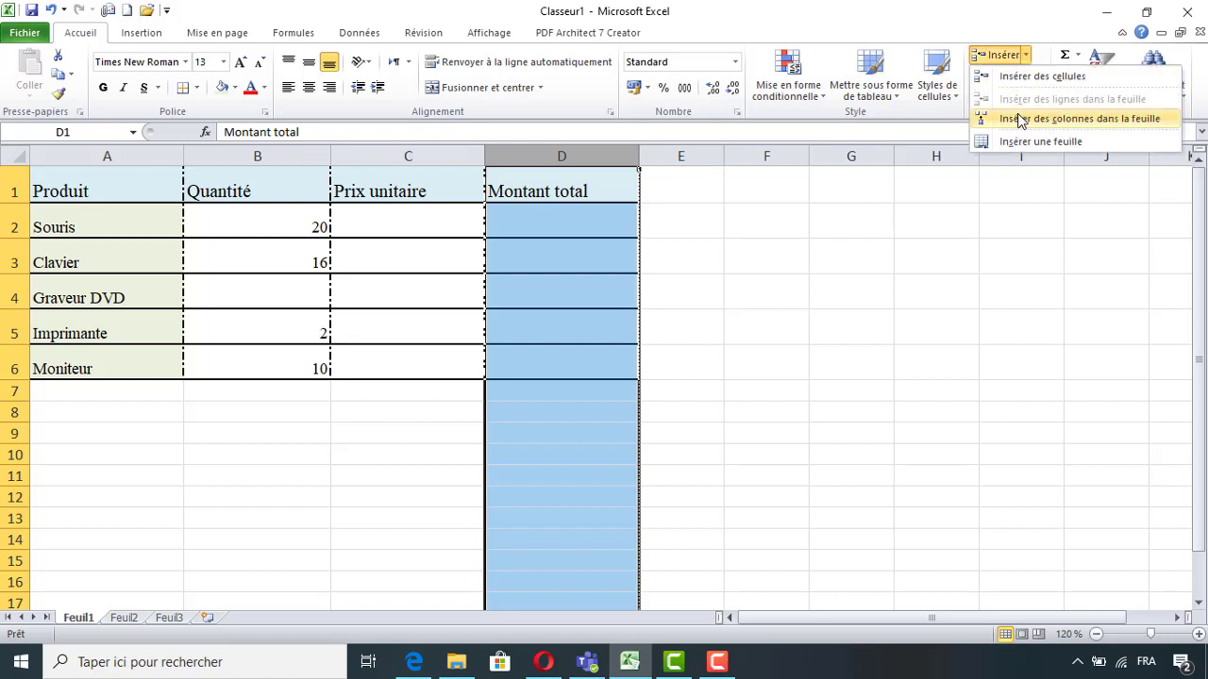
Delete the empty column D so Montant total follows Prix unitaire.
left_click(1020, 118)
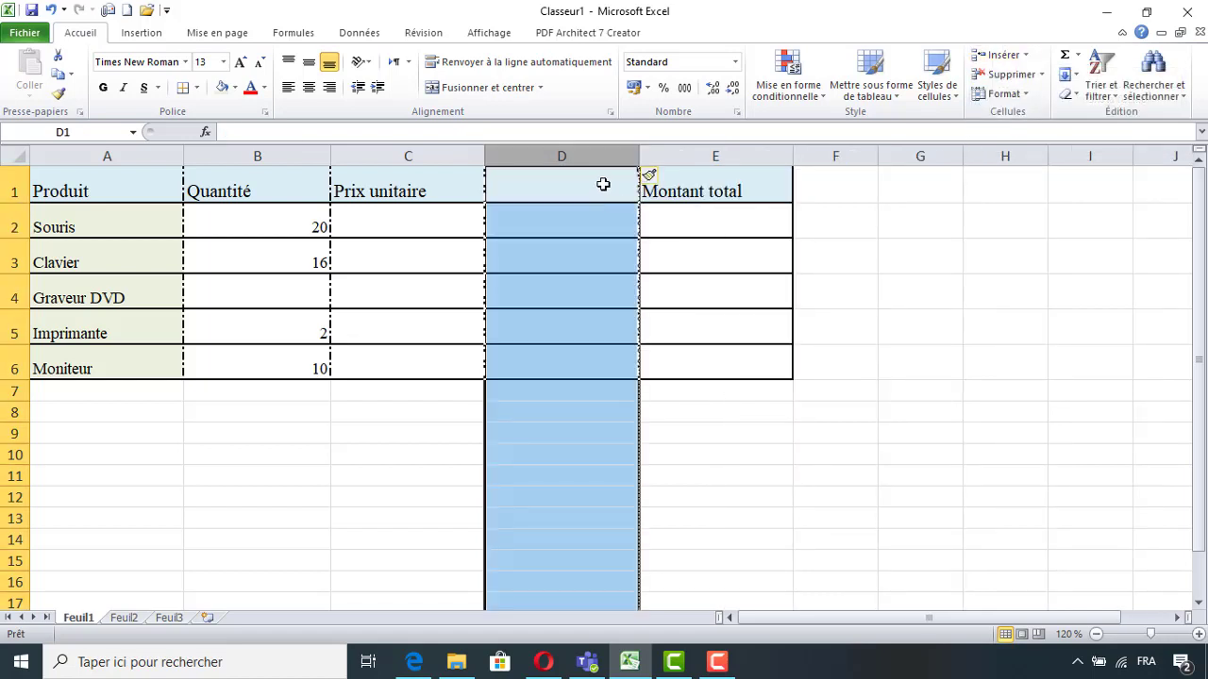
left_click(1011, 74)
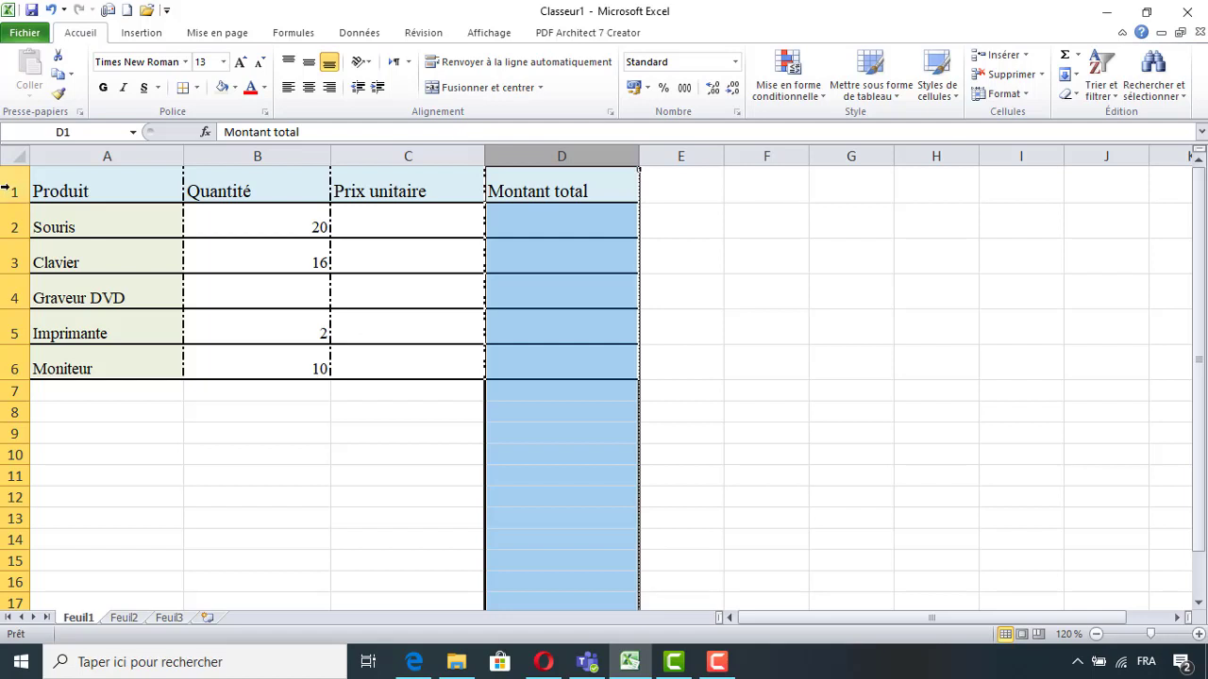
left_click(106, 243)
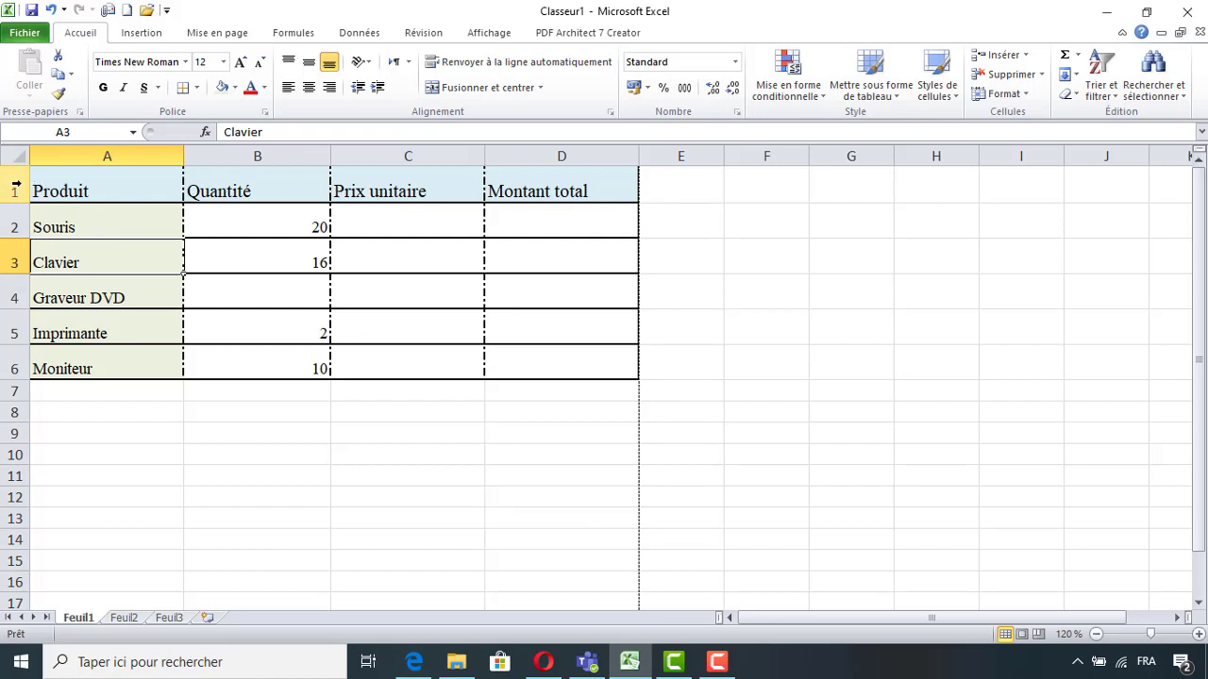
Insert six blank rows above the product table twice, twelve rows in total.
left_click_drag(14, 368, 23, 189)
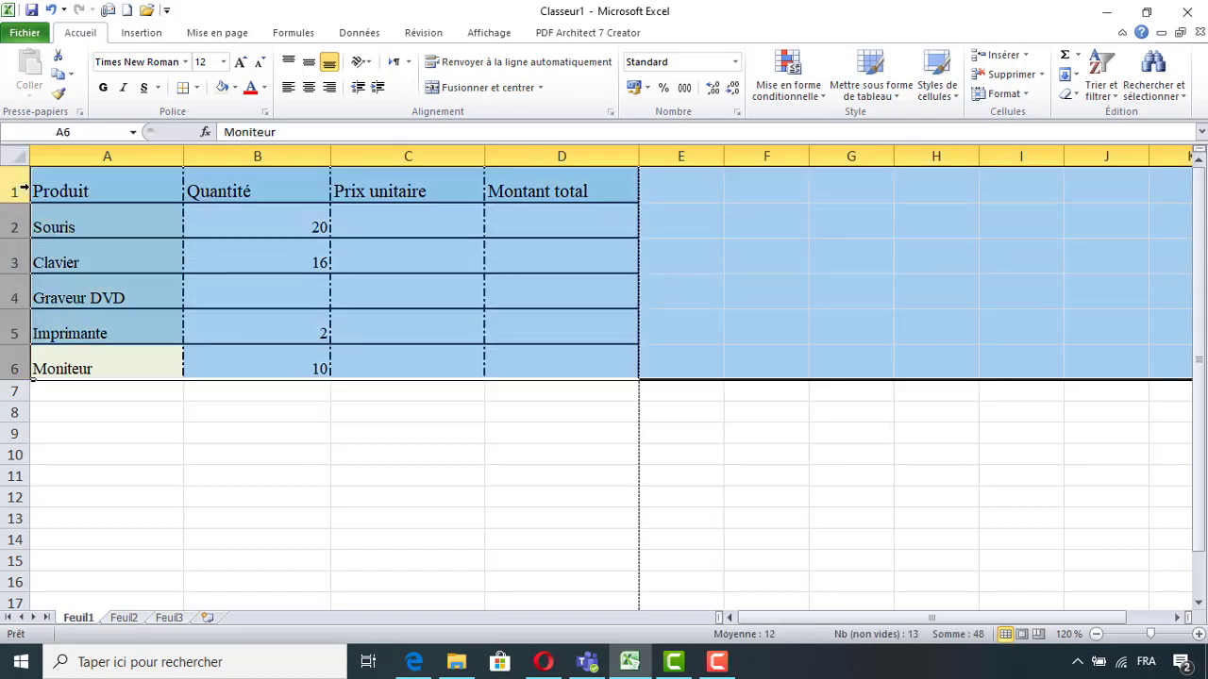
left_click(1025, 57)
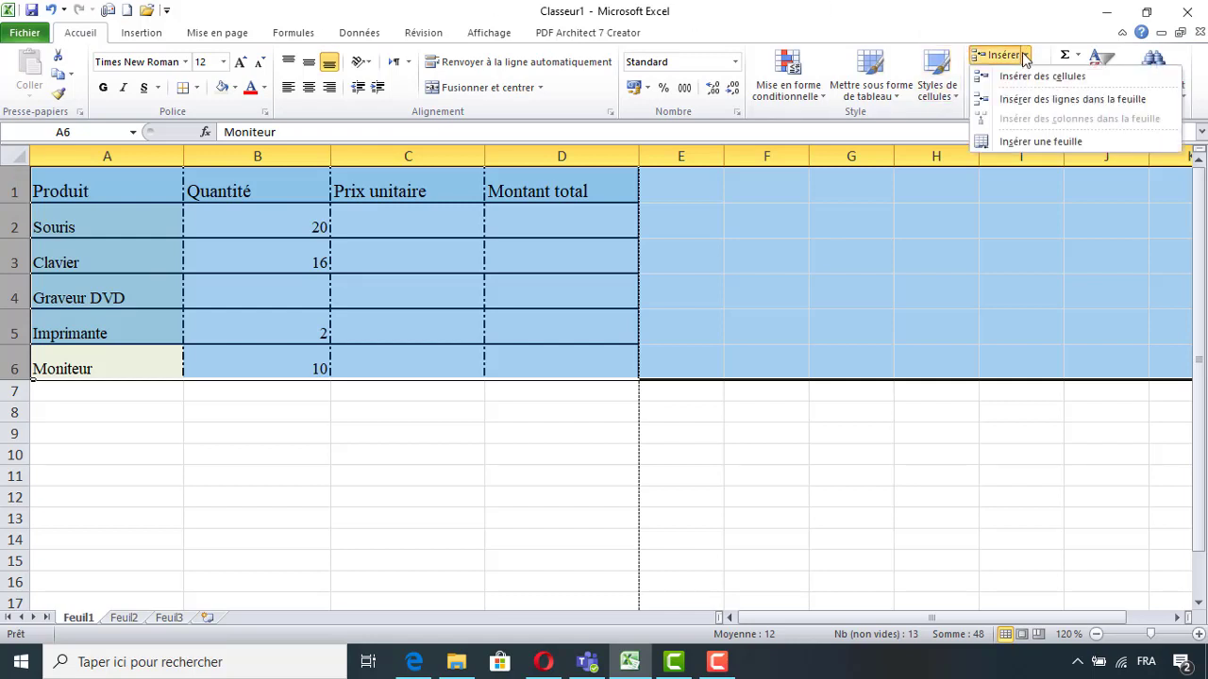
left_click(1041, 100)
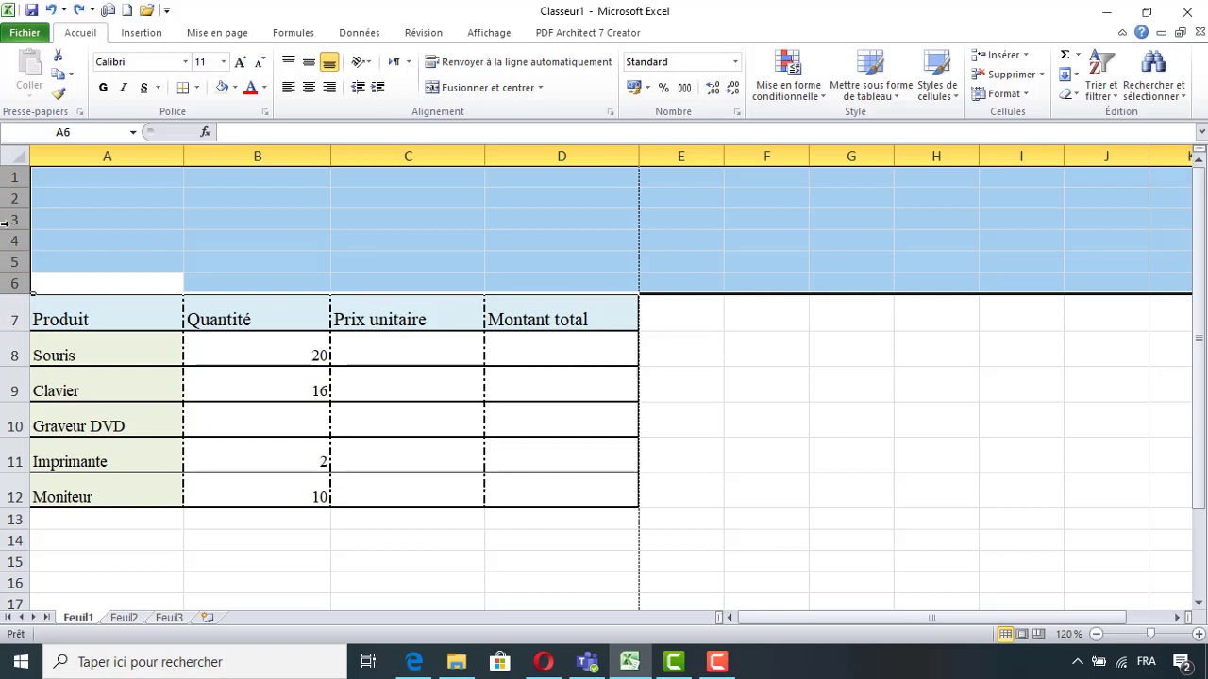
left_click(1025, 55)
left_click(1019, 100)
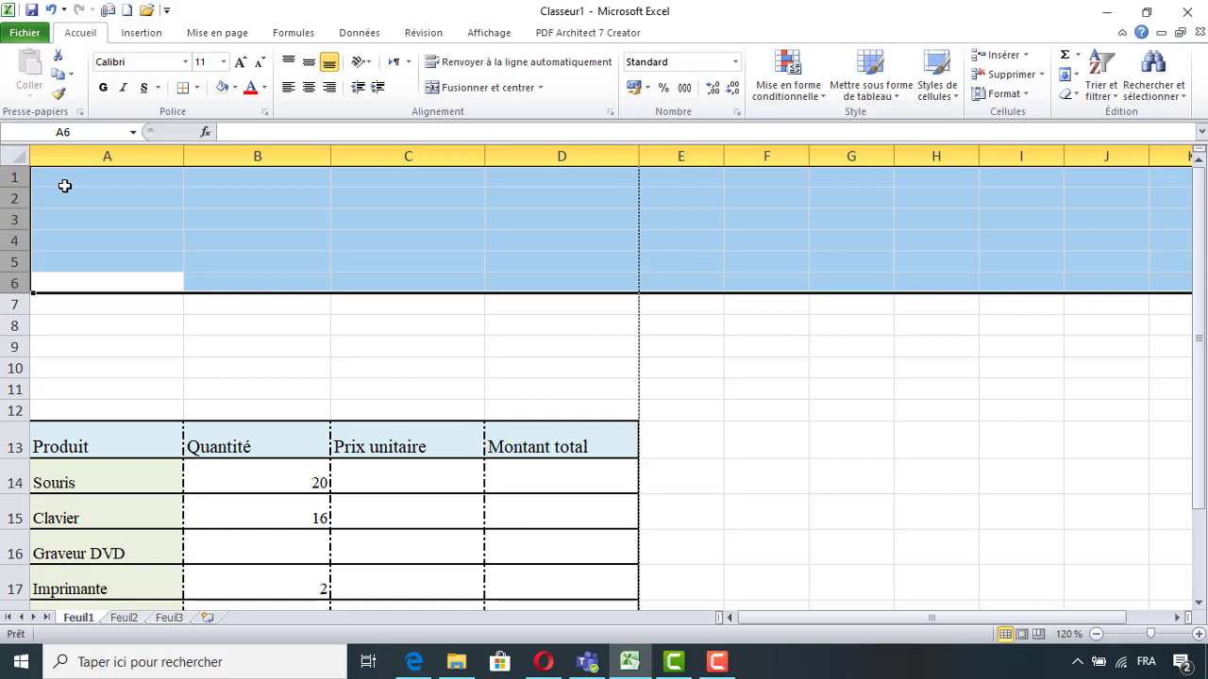
left_click(123, 185)
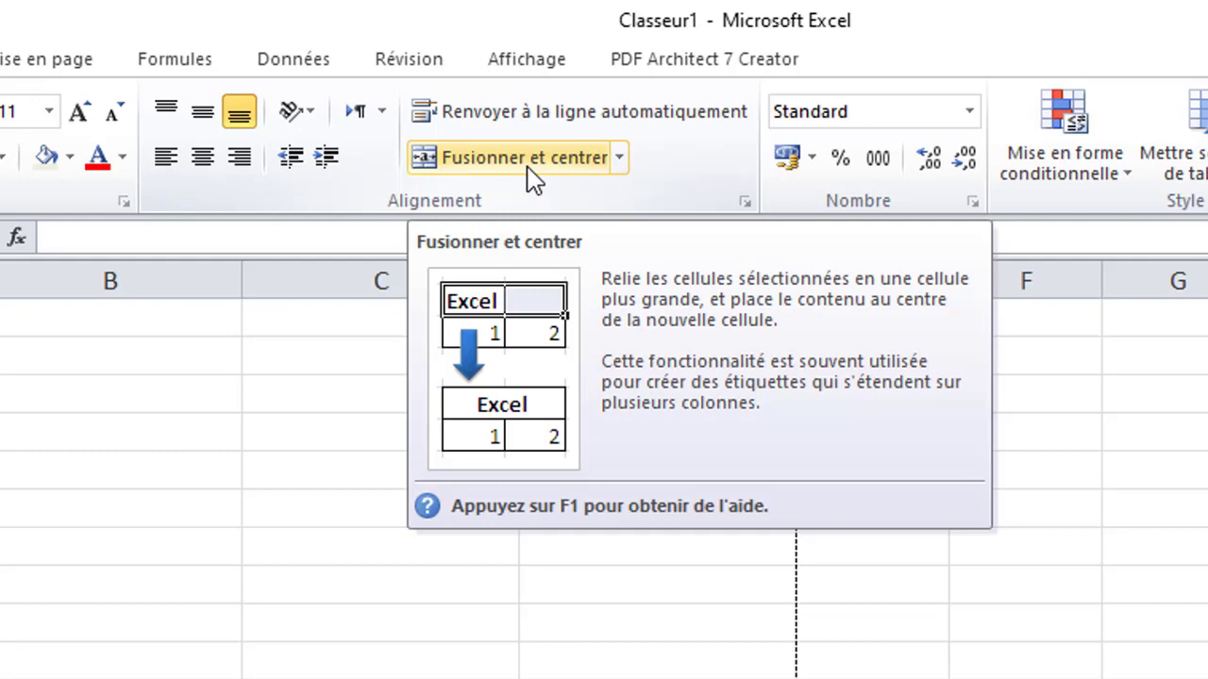
left_click(621, 160)
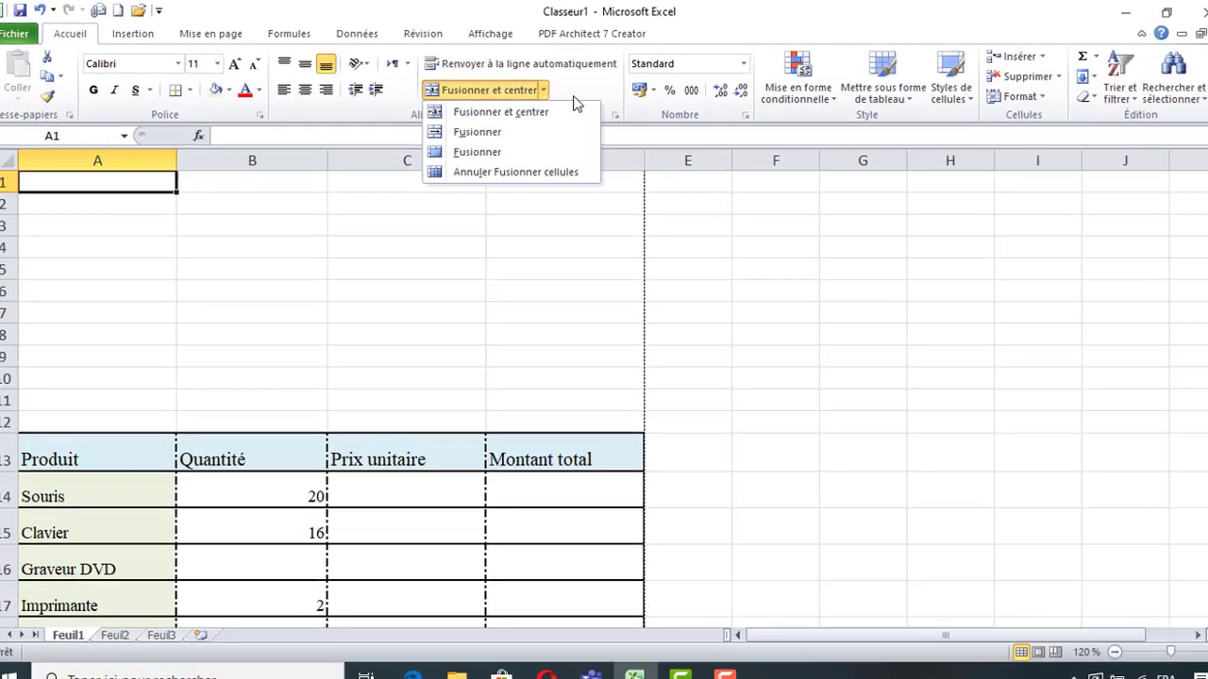
left_click(574, 102)
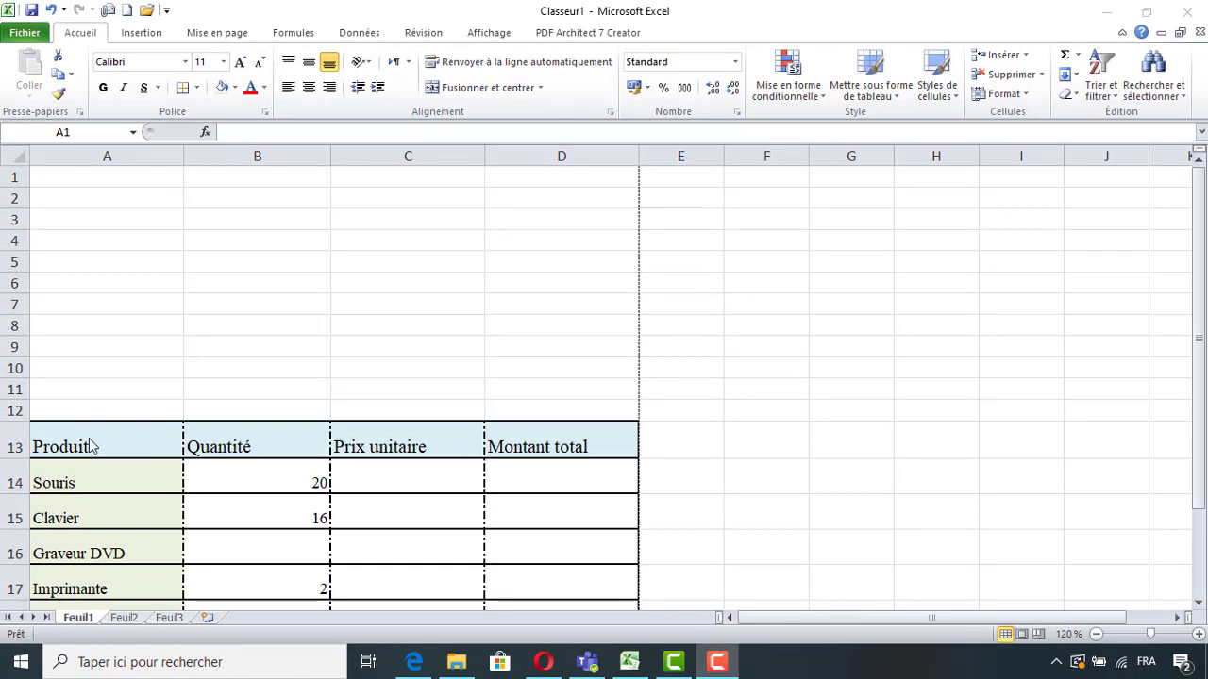
left_click(147, 444)
Make header row 13 taller and centre the titles A13:D13 vertically.
left_click_drag(220, 445, 495, 447)
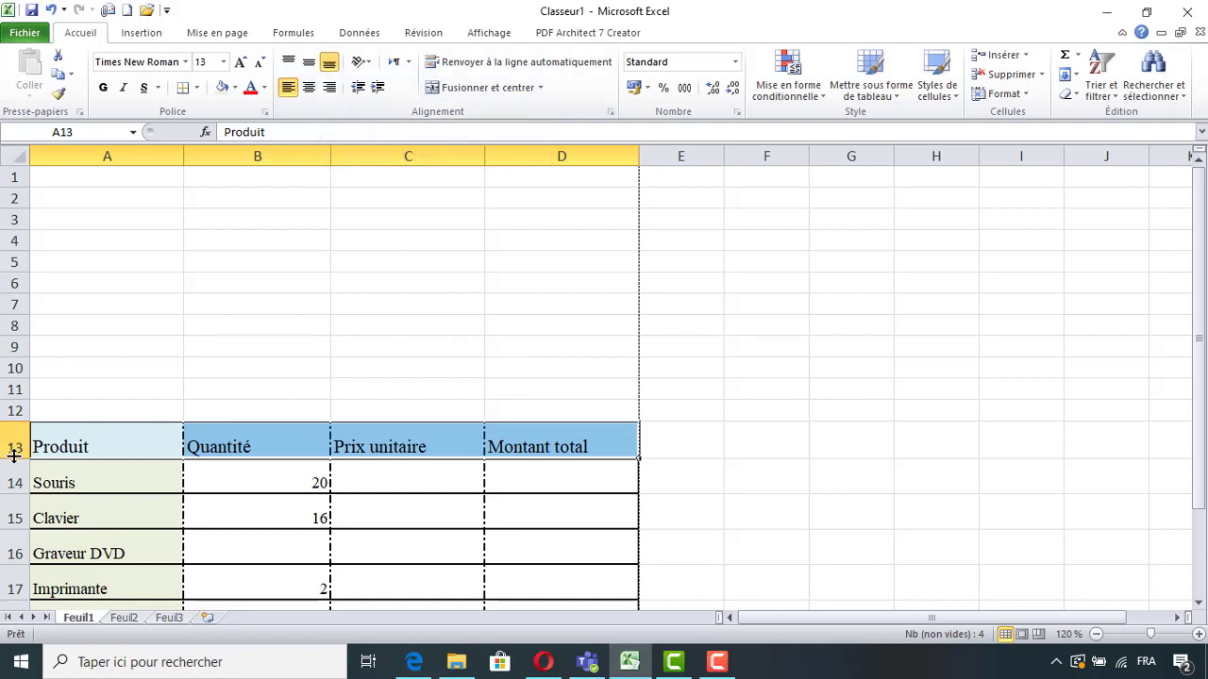
left_click_drag(15, 457, 15, 490)
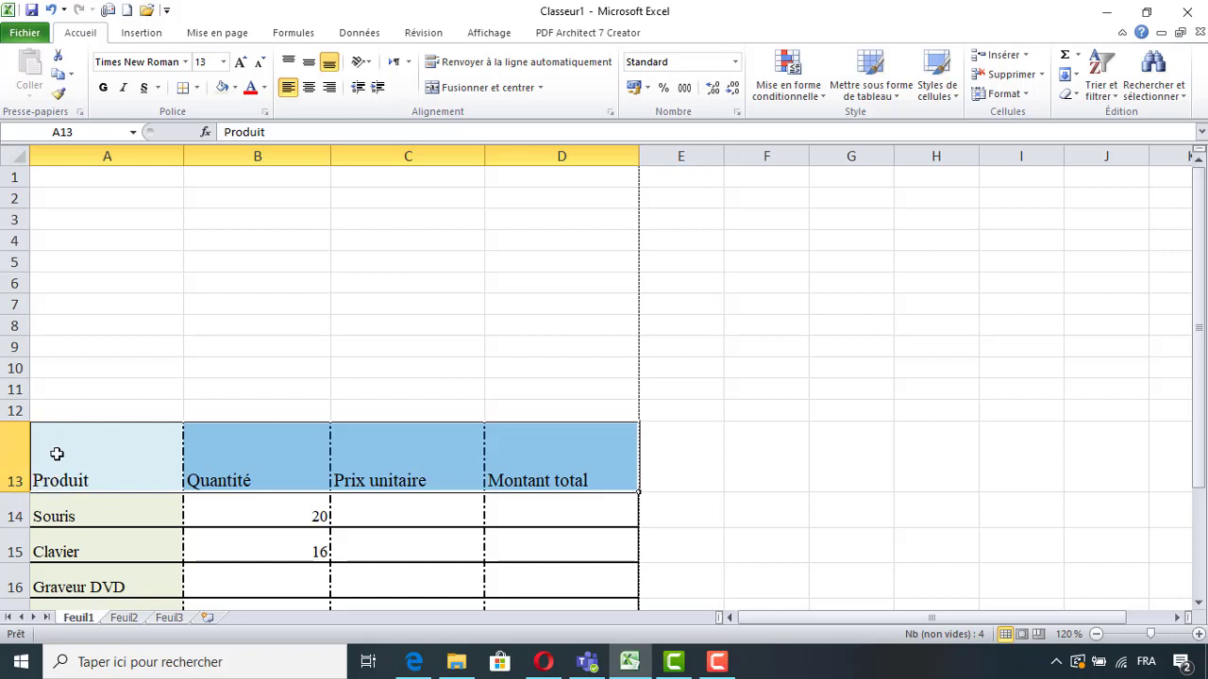
left_click(308, 64)
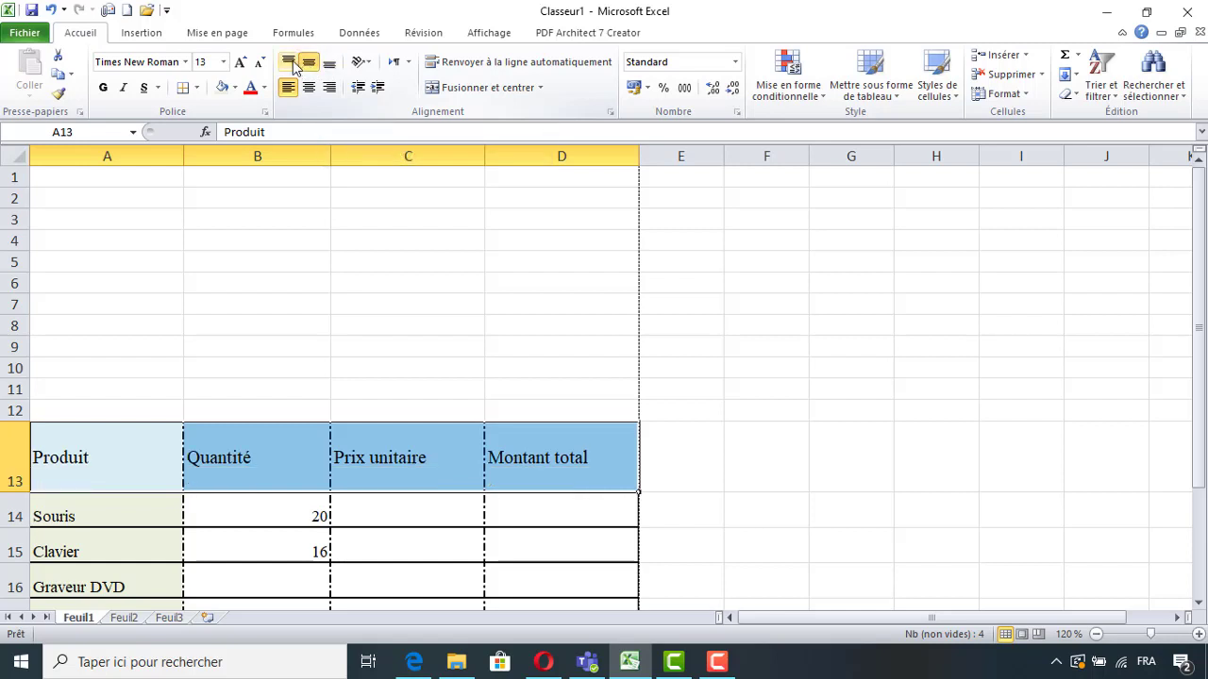
left_click(291, 62)
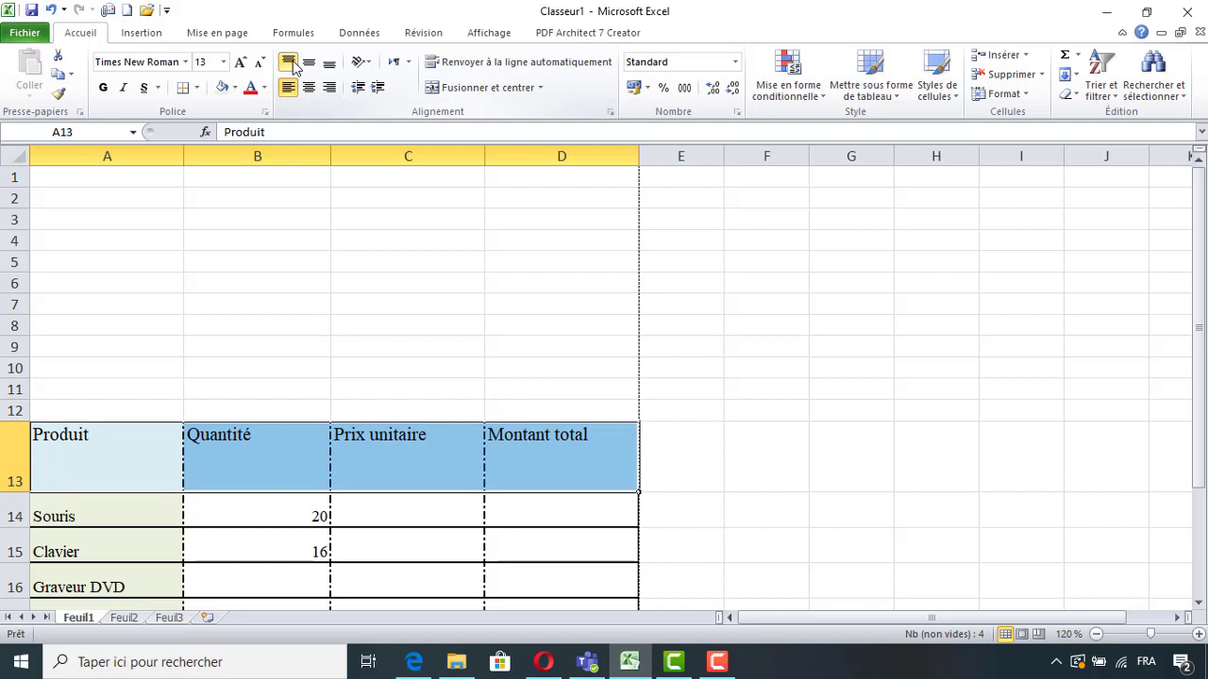
left_click(310, 64)
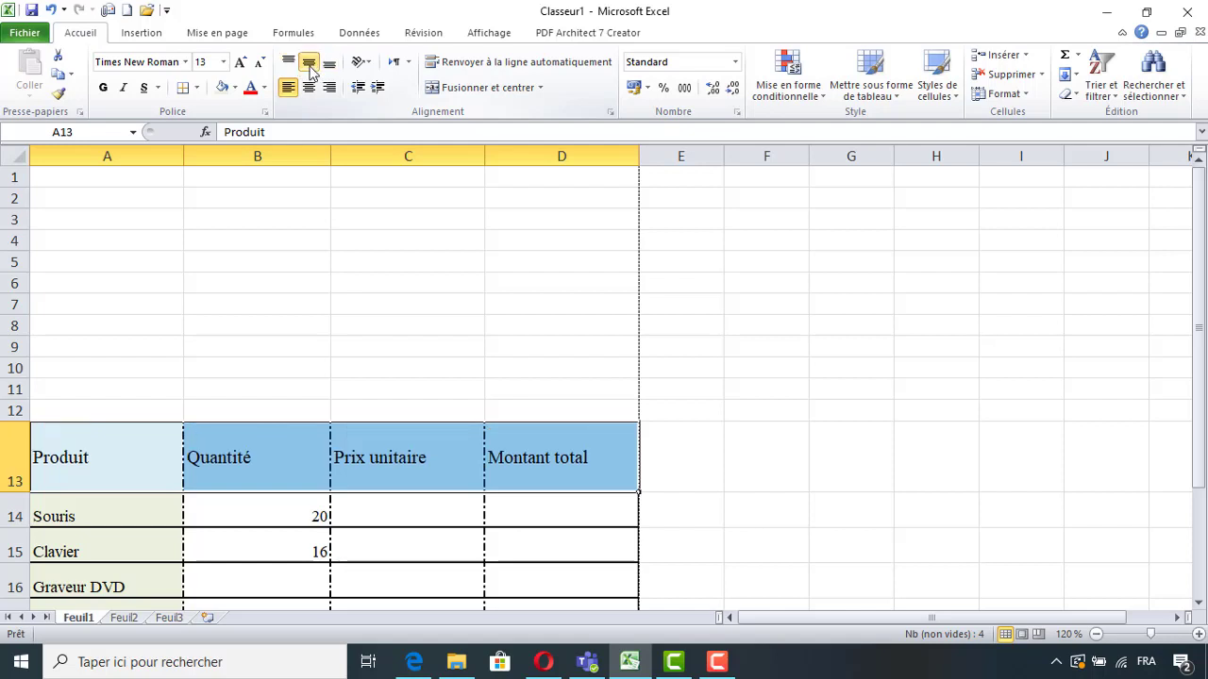
Centre the header titles horizontally and set row 13's height to 33.
left_click(308, 91)
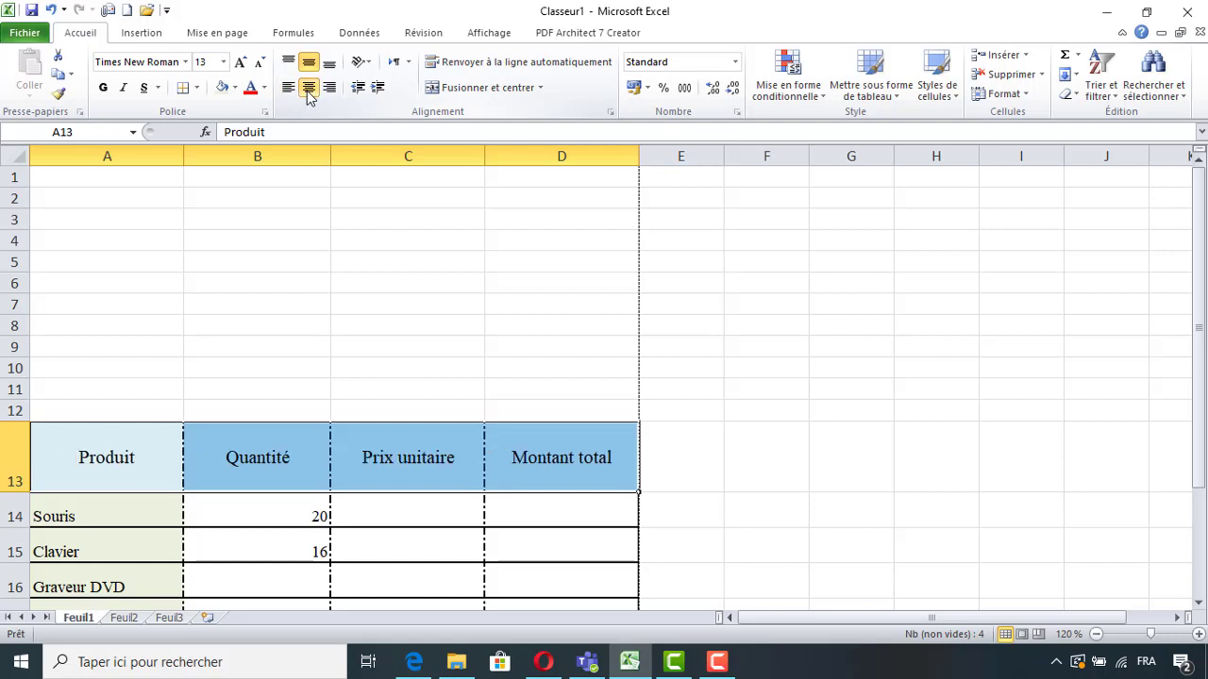
left_click(289, 88)
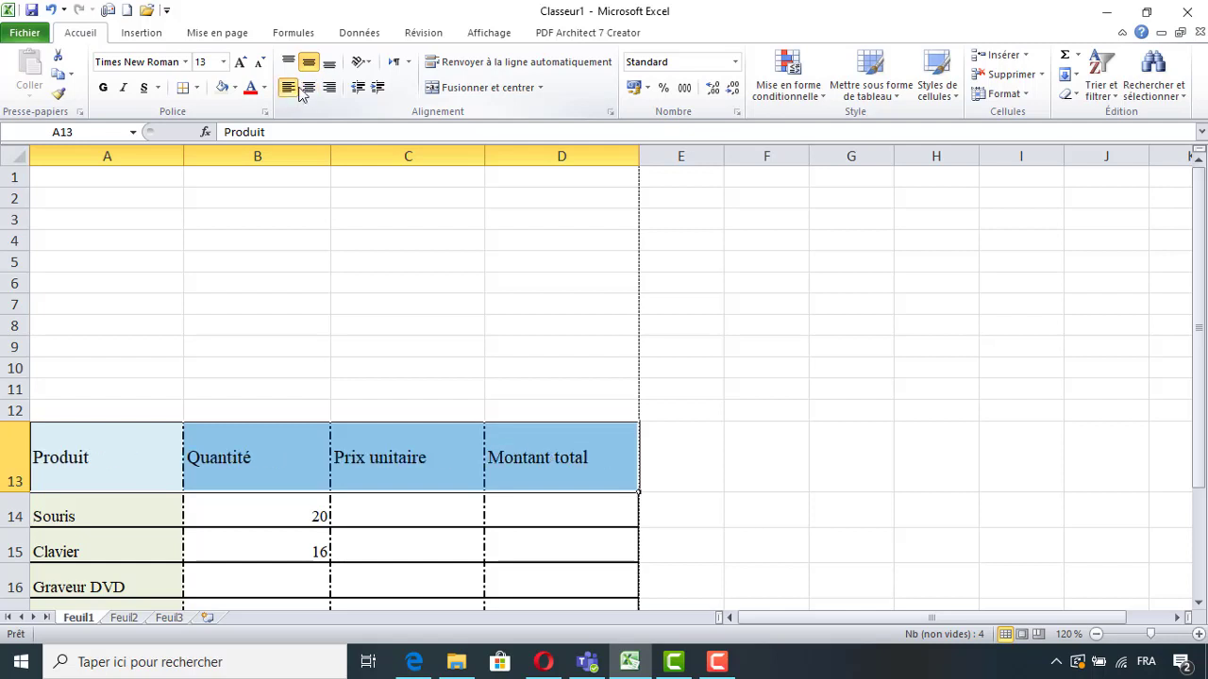
left_click(310, 87)
left_click(329, 87)
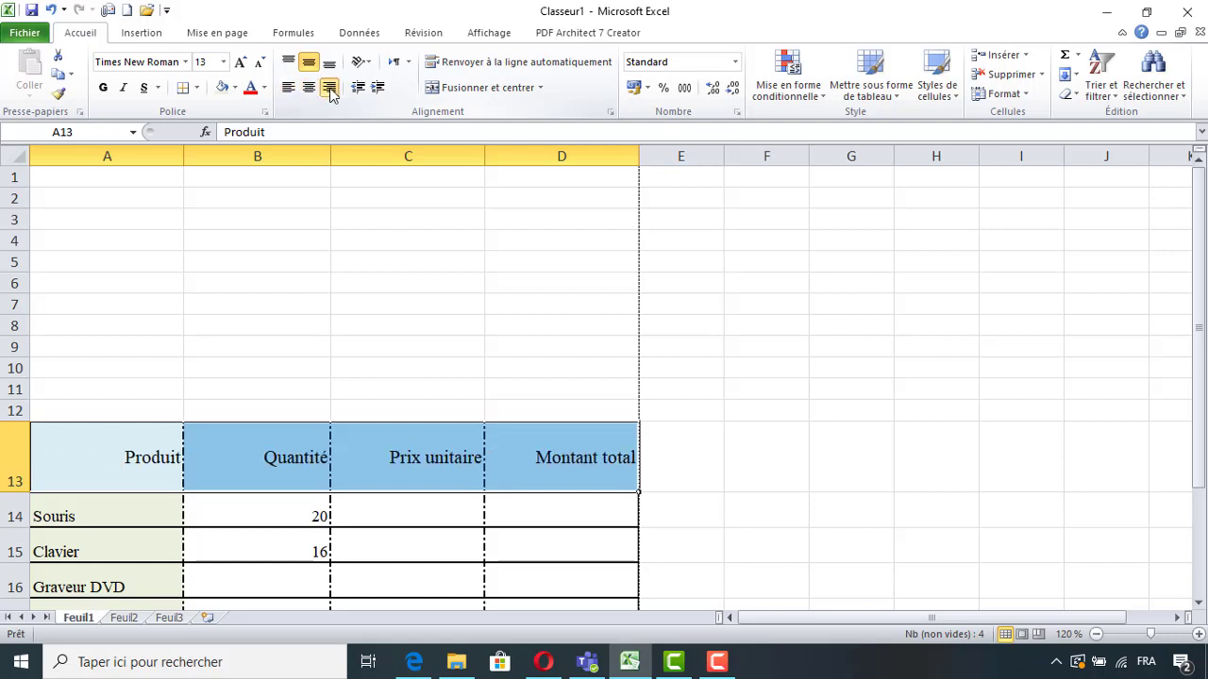
left_click(309, 88)
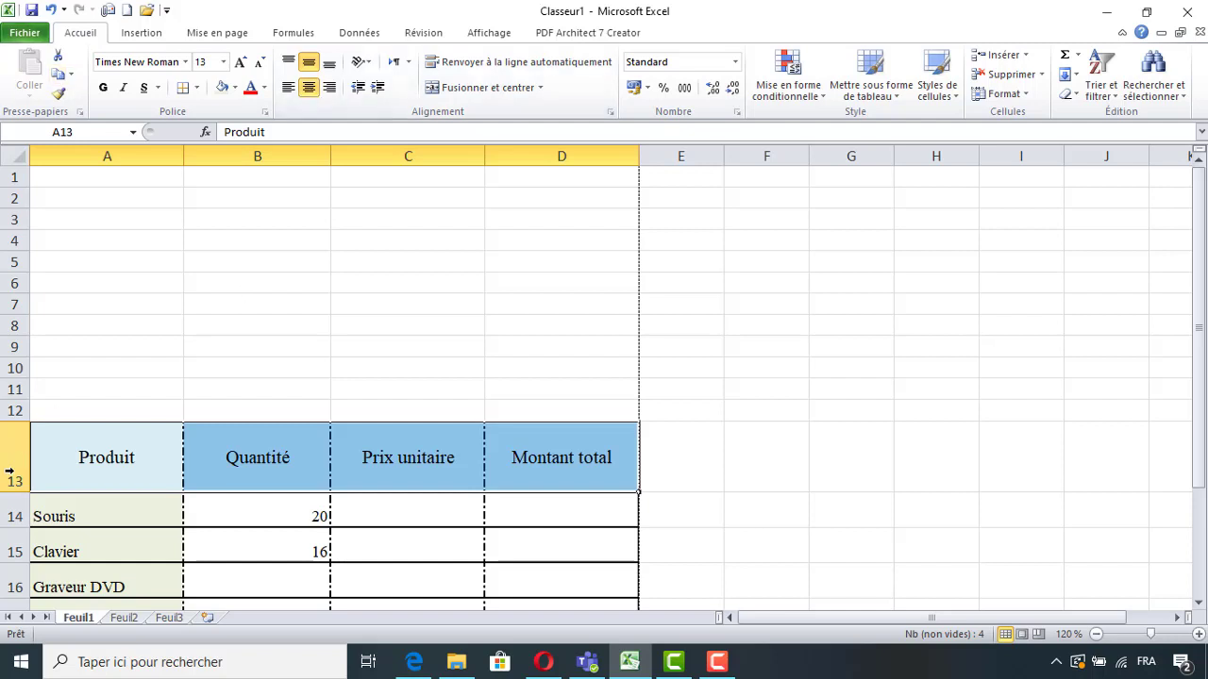
left_click_drag(15, 492, 19, 463)
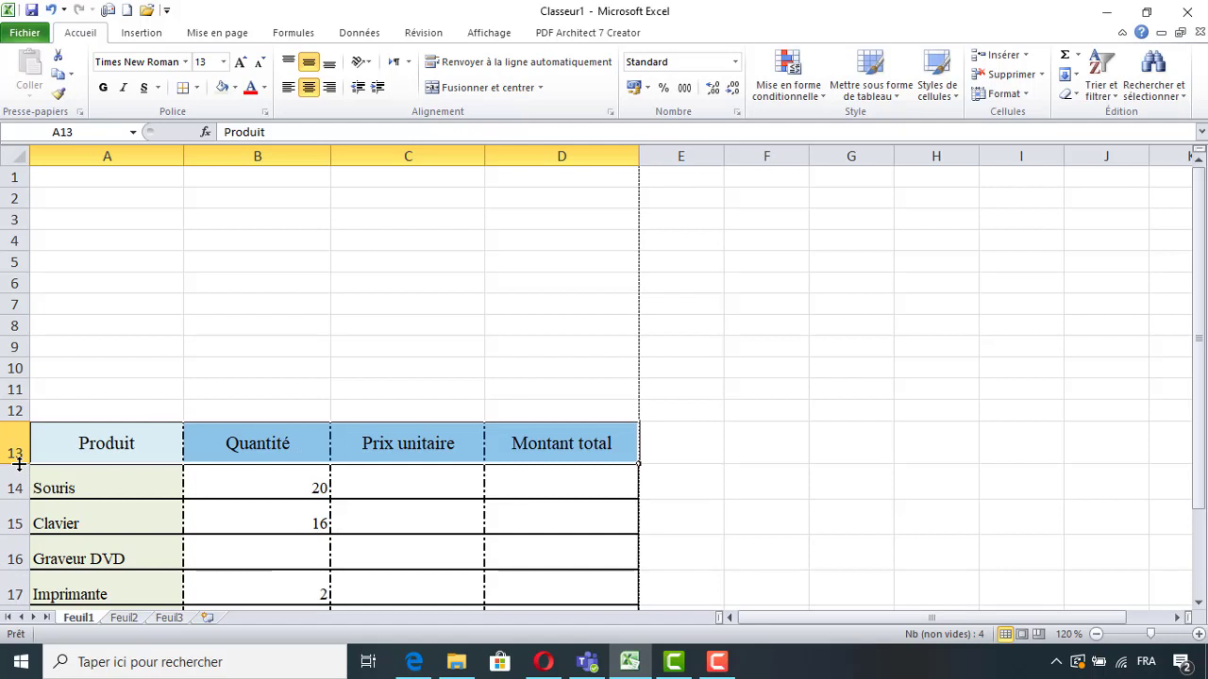
Shorten the header row and vertically centre the product names in A14:A18.
left_click_drag(1198, 311, 1199, 351)
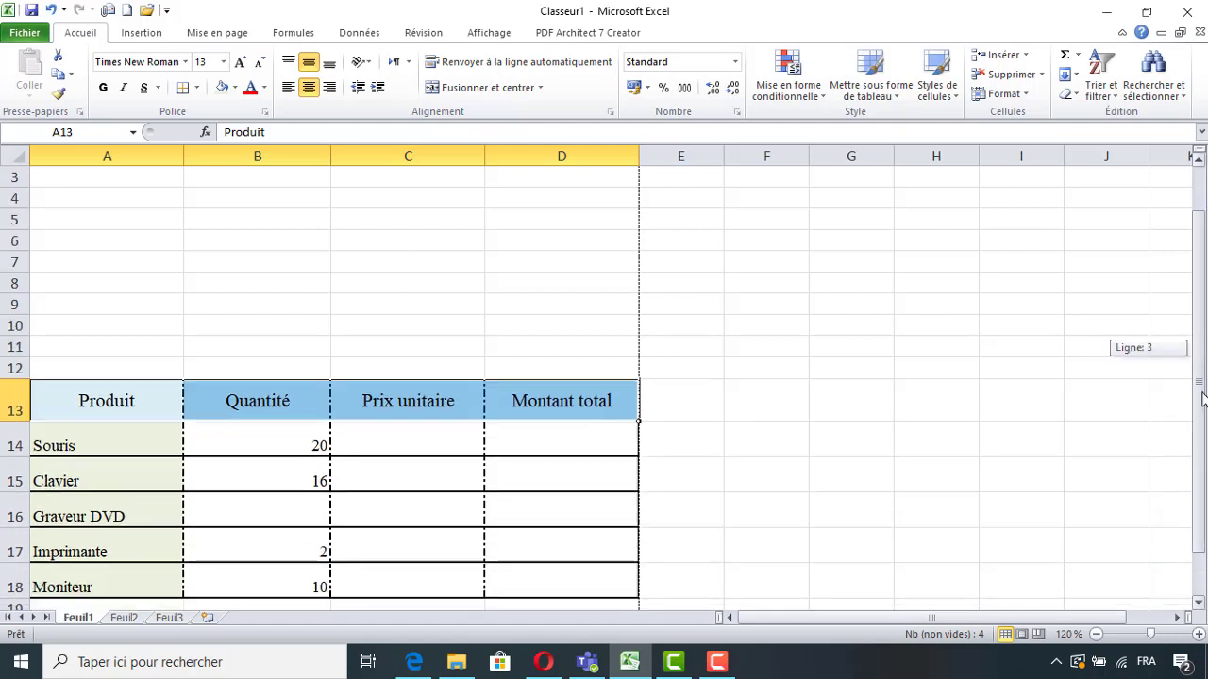
left_click_drag(141, 447, 100, 582)
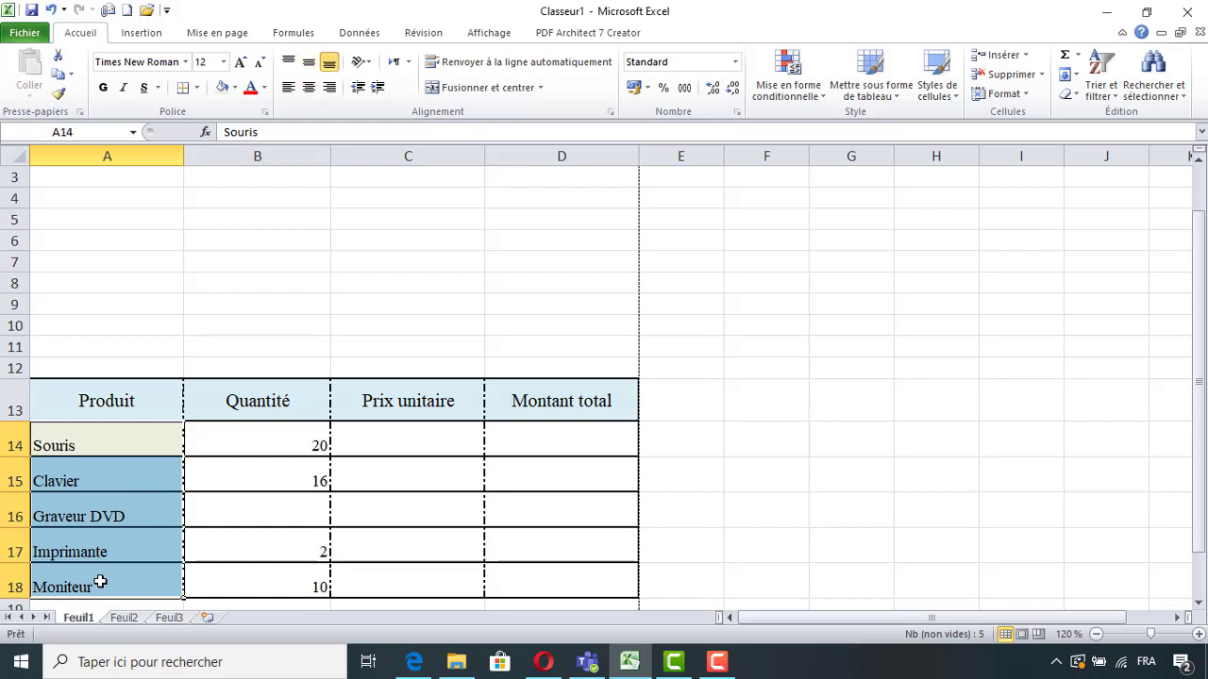
left_click(310, 65)
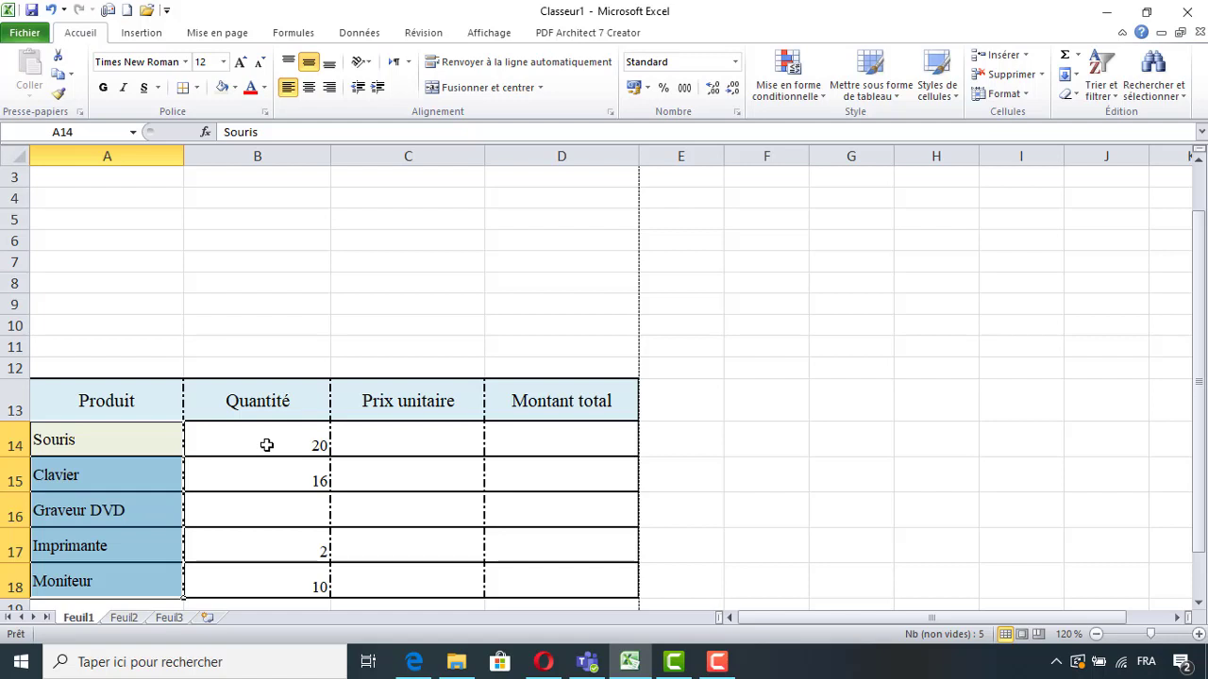
Vertically centre and right-align the quantity, price and total cells B14:D18.
left_click_drag(267, 445, 552, 584)
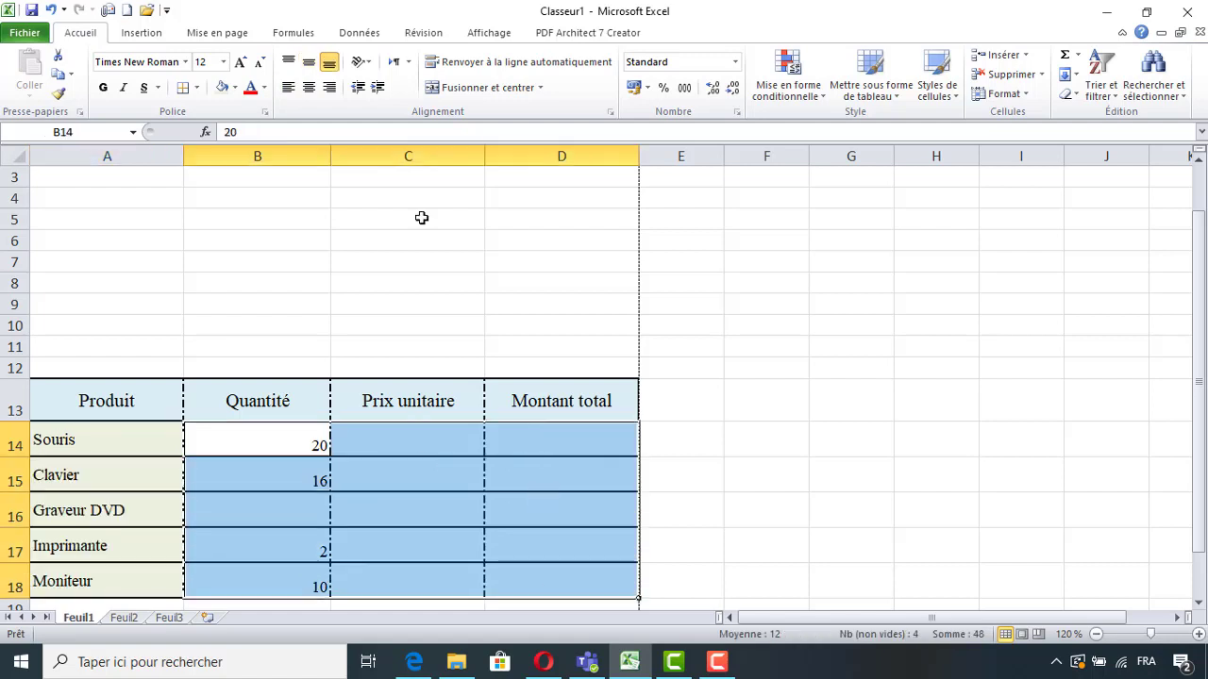
left_click(309, 63)
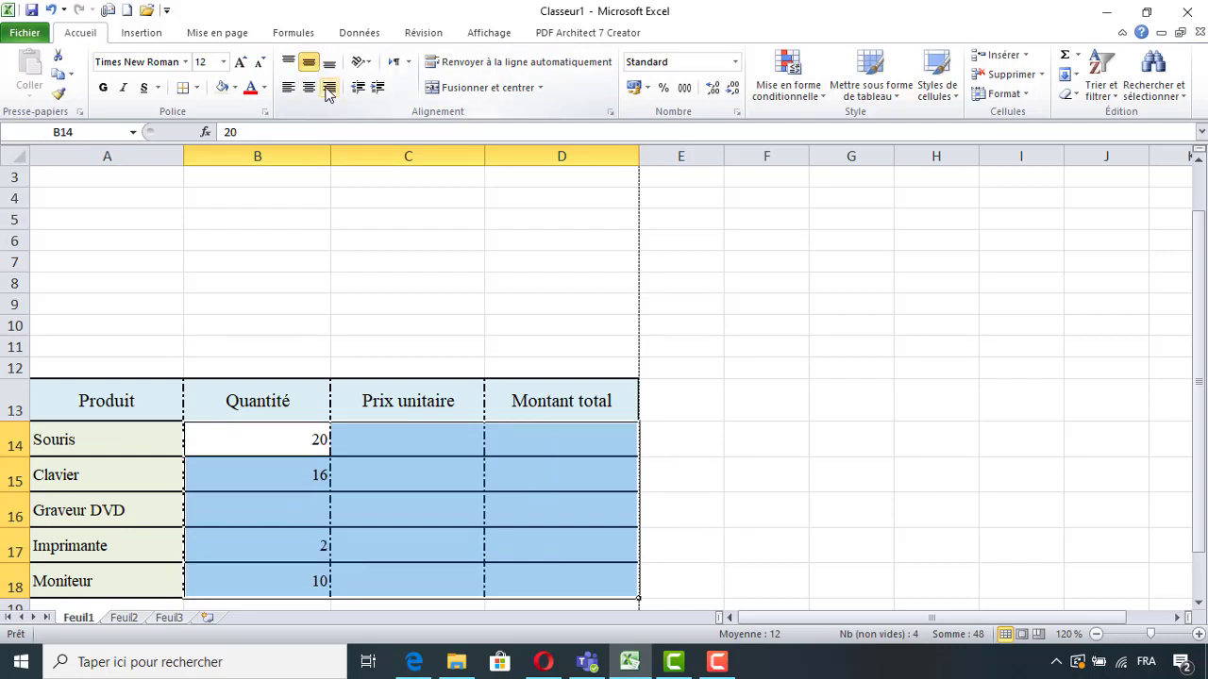
left_click(328, 88)
left_click(303, 407)
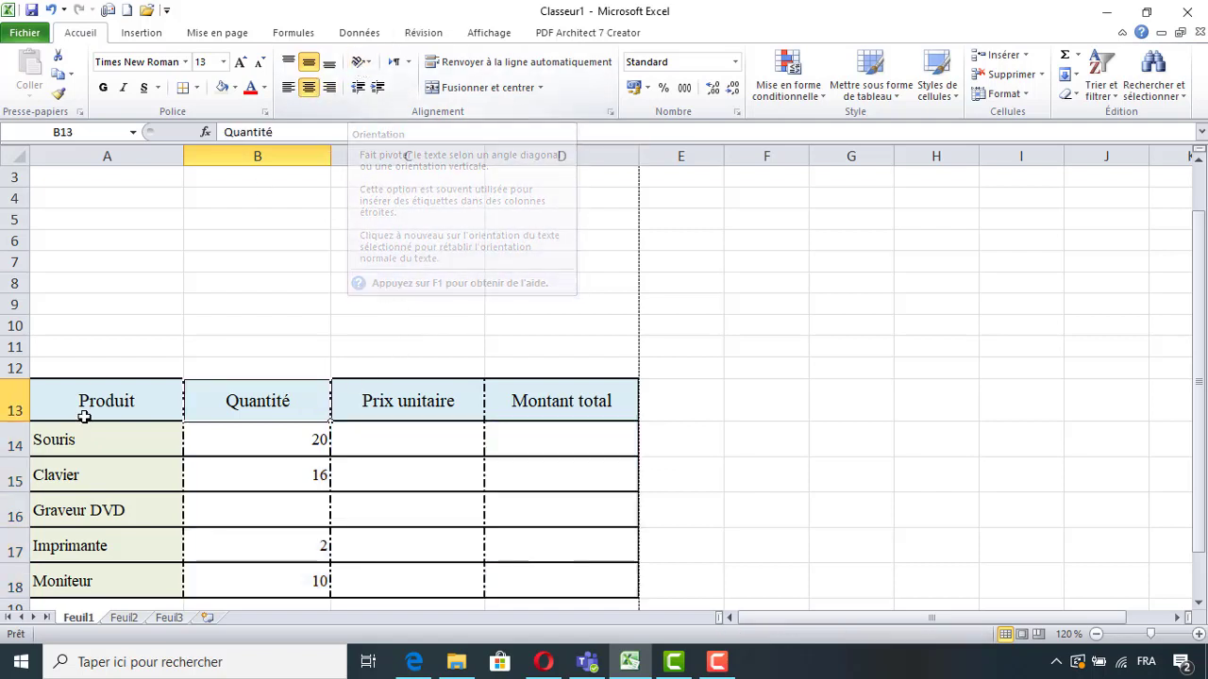
left_click_drag(95, 396, 497, 381)
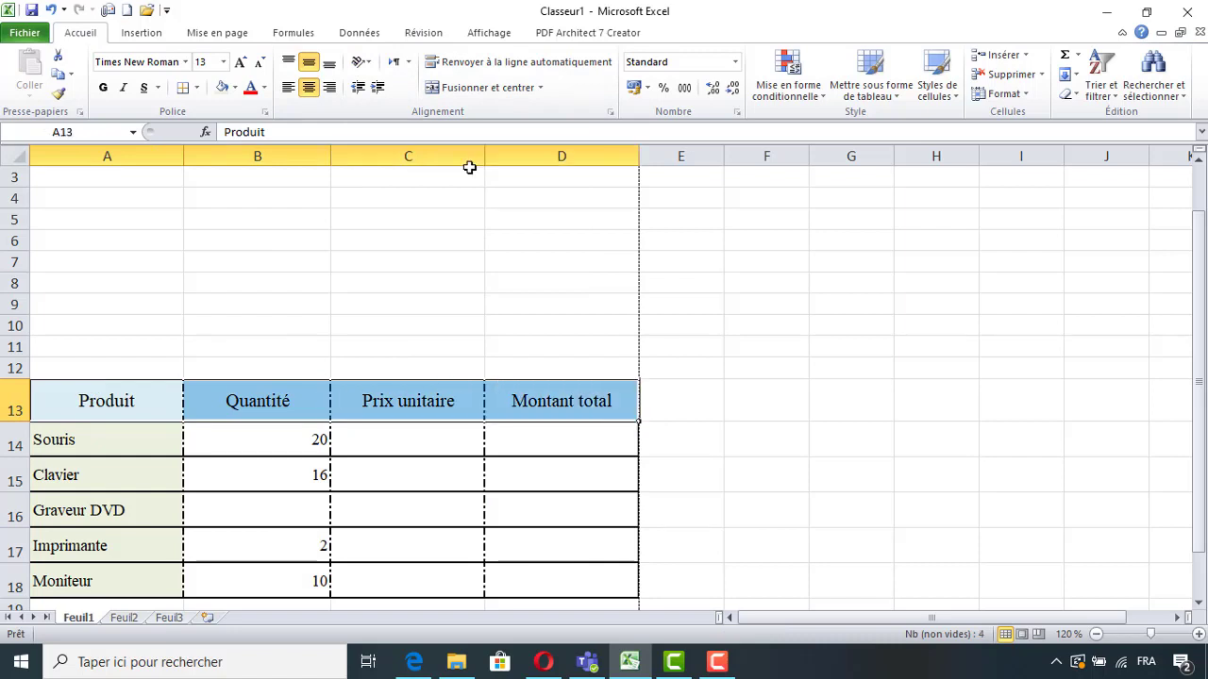
left_click(368, 68)
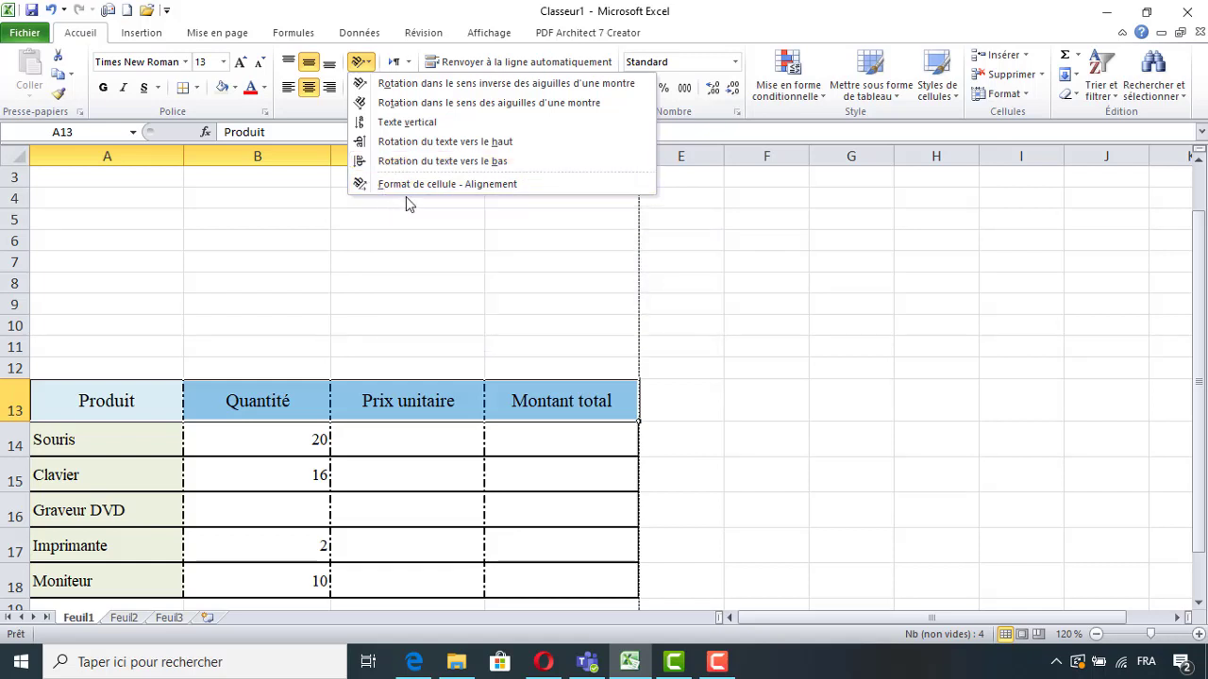
left_click(434, 185)
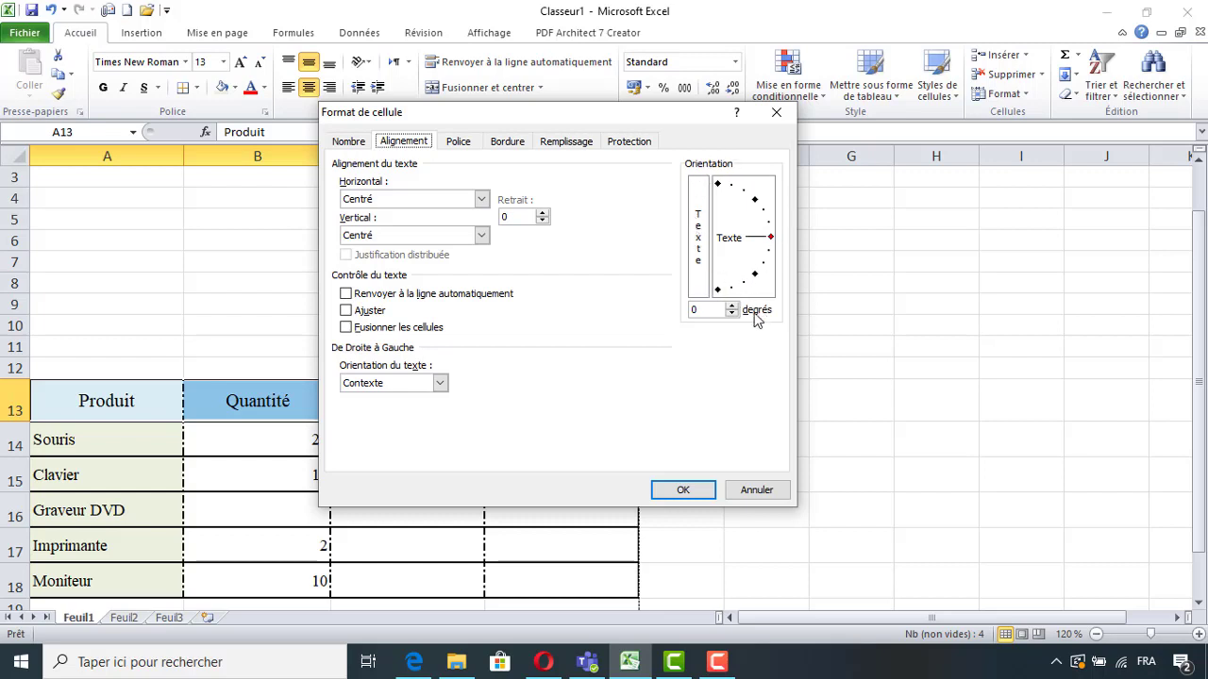
left_click(706, 309)
left_click_drag(706, 310, 690, 312)
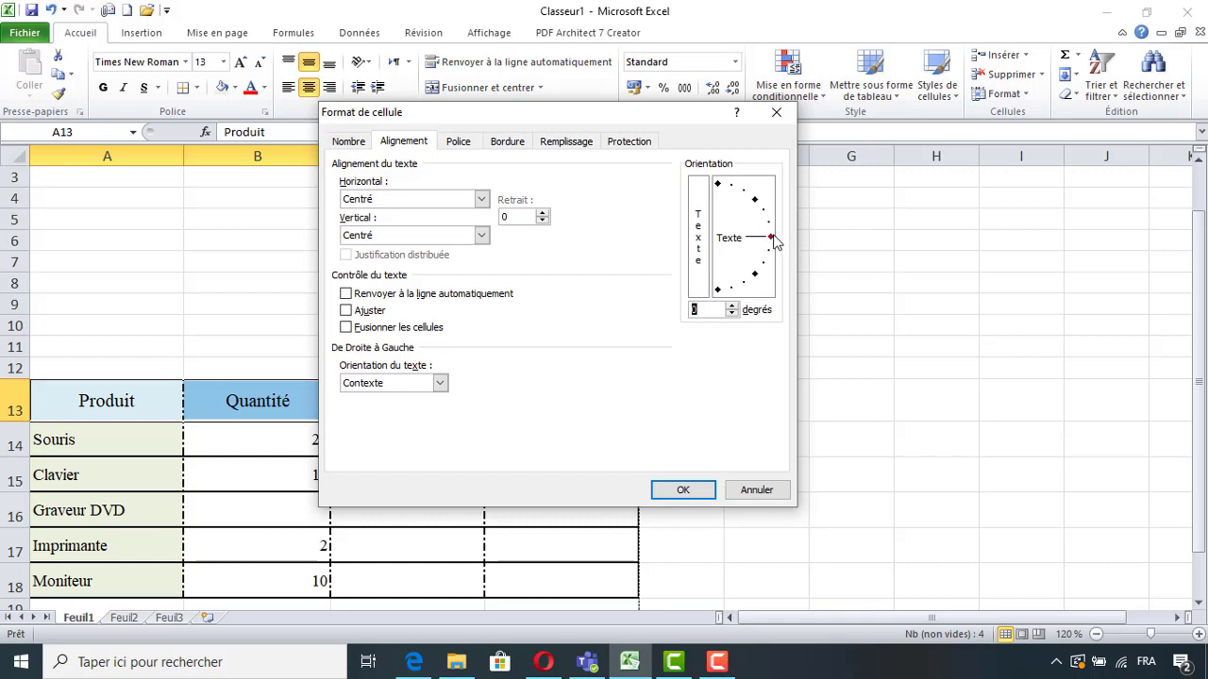
left_click_drag(774, 243, 759, 207)
left_click(683, 490)
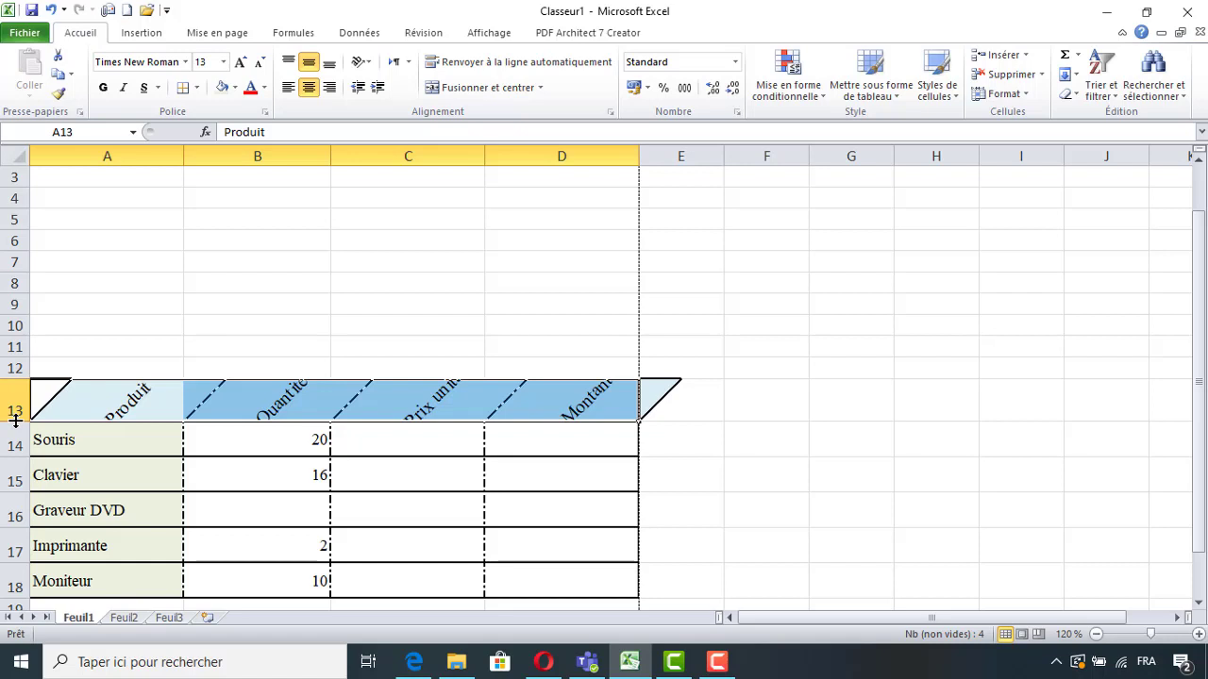
left_click_drag(15, 421, 19, 479)
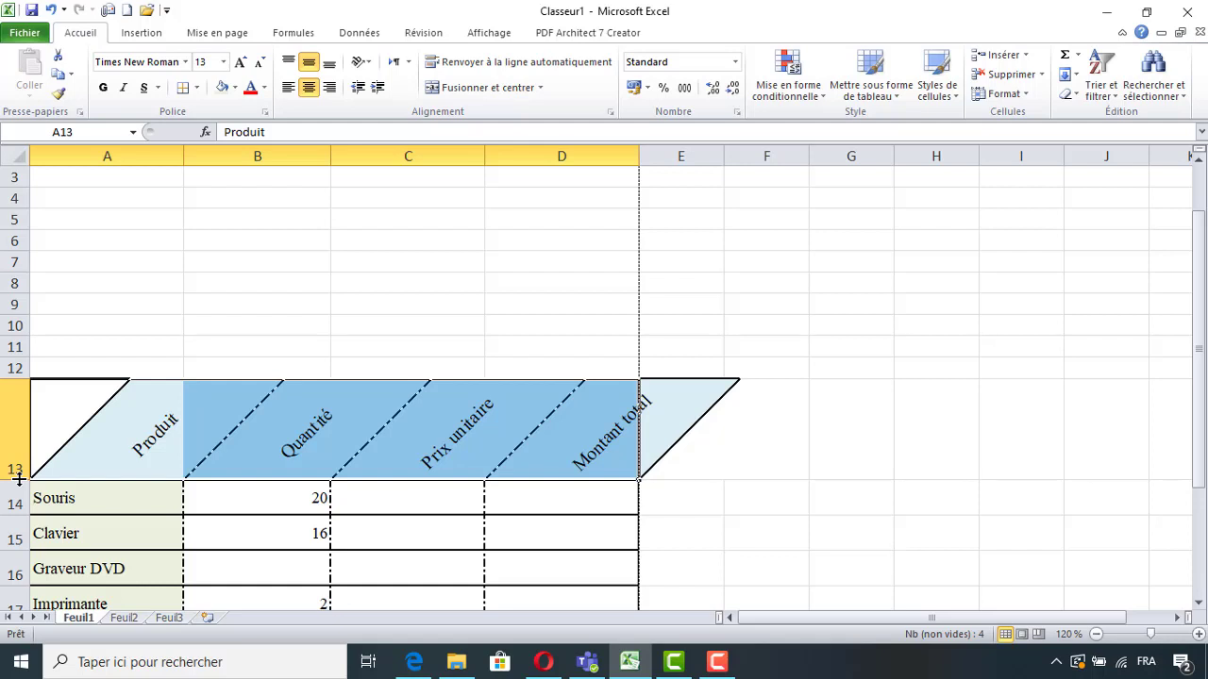
left_click(52, 9)
left_click(52, 9)
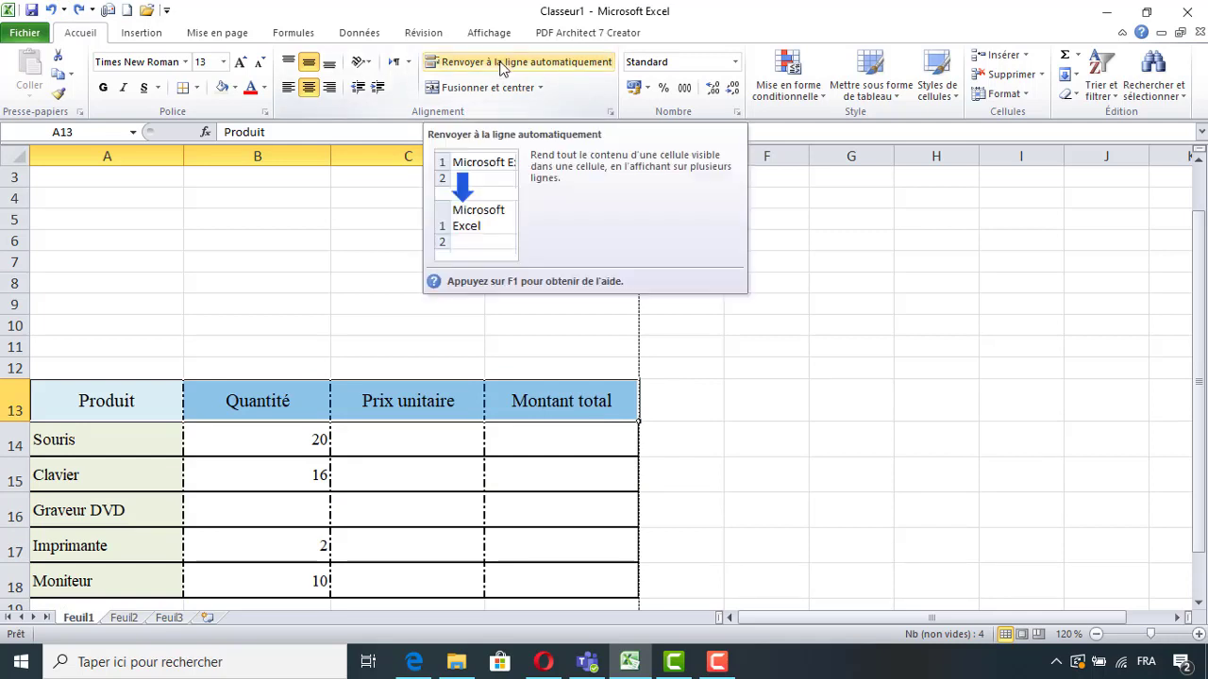
Enter 'facture d'achat du matériel informatique' in A3, leaving text wrapping off.
left_click(78, 179)
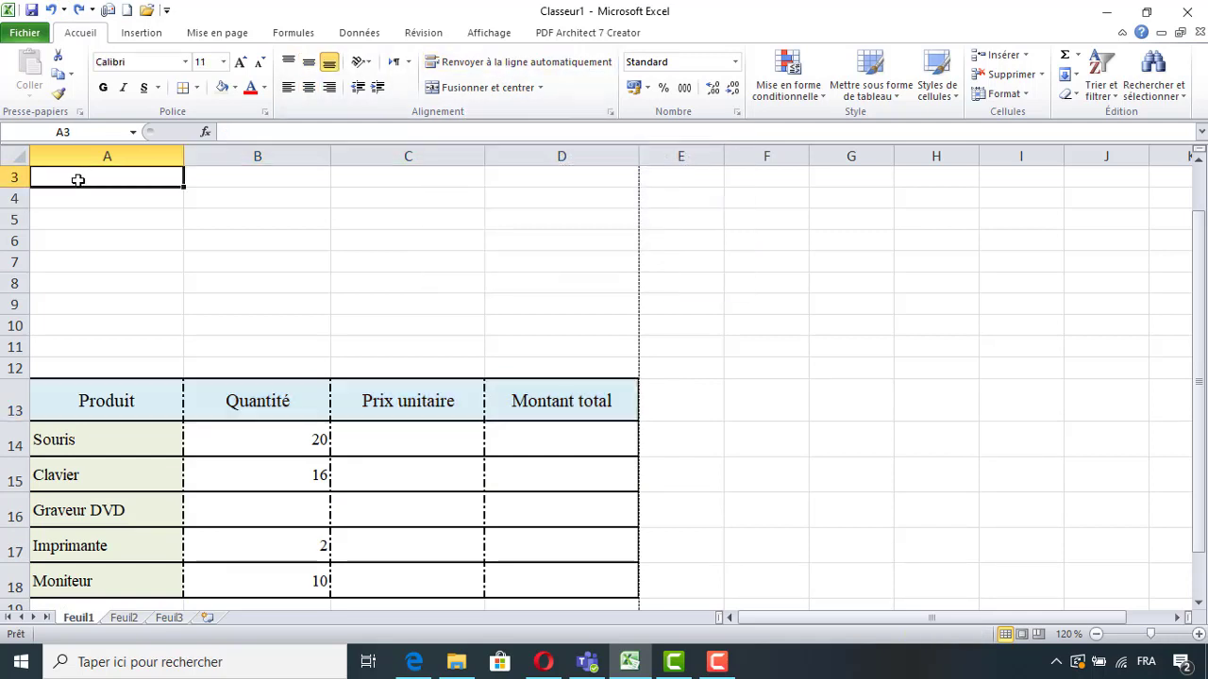
type("fact")
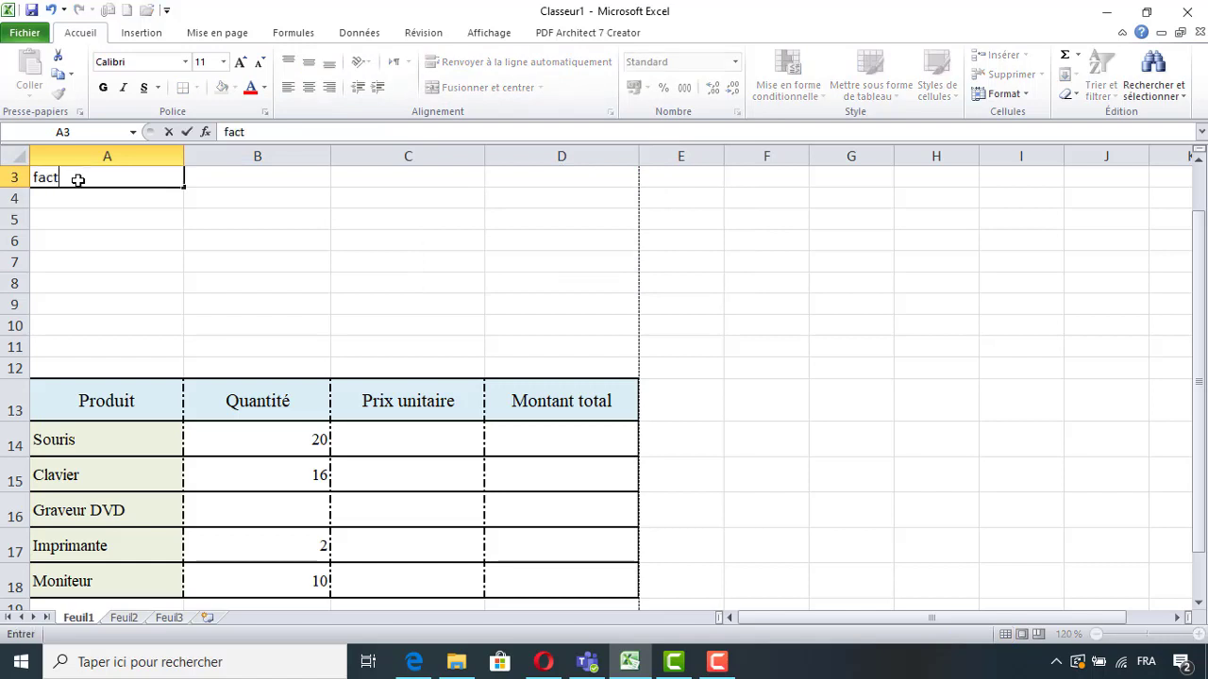
type("ure")
type(" d")
type("'achat du ")
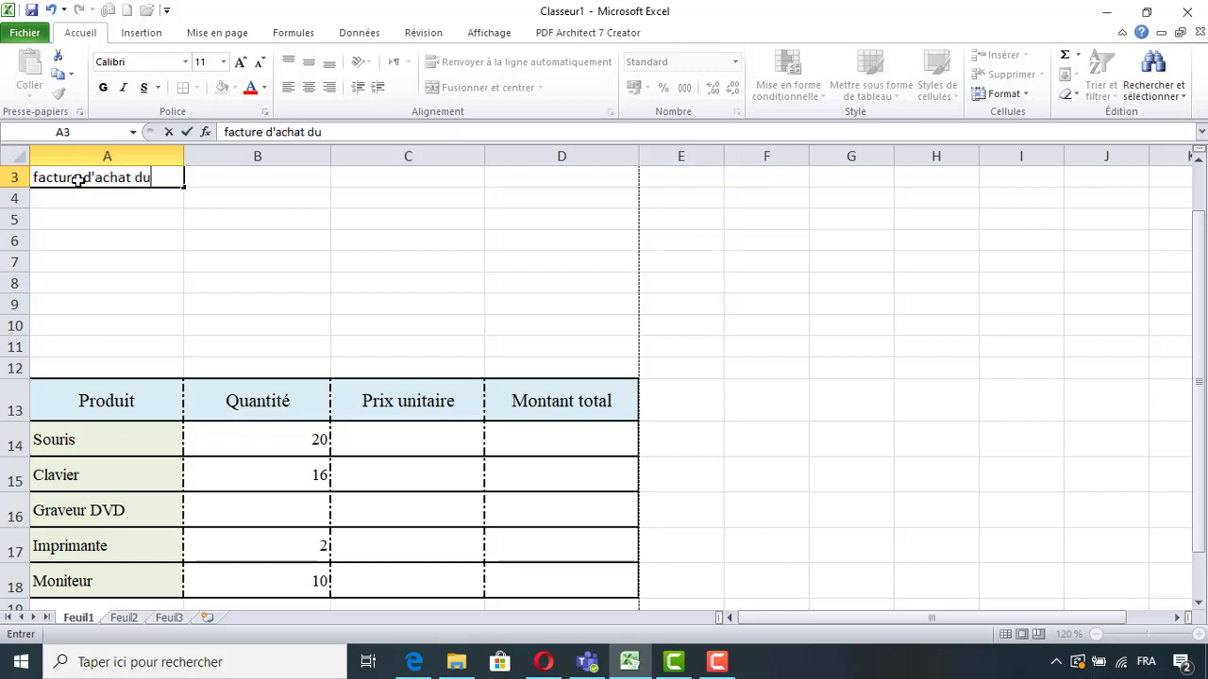
type("matéri")
type("el inf")
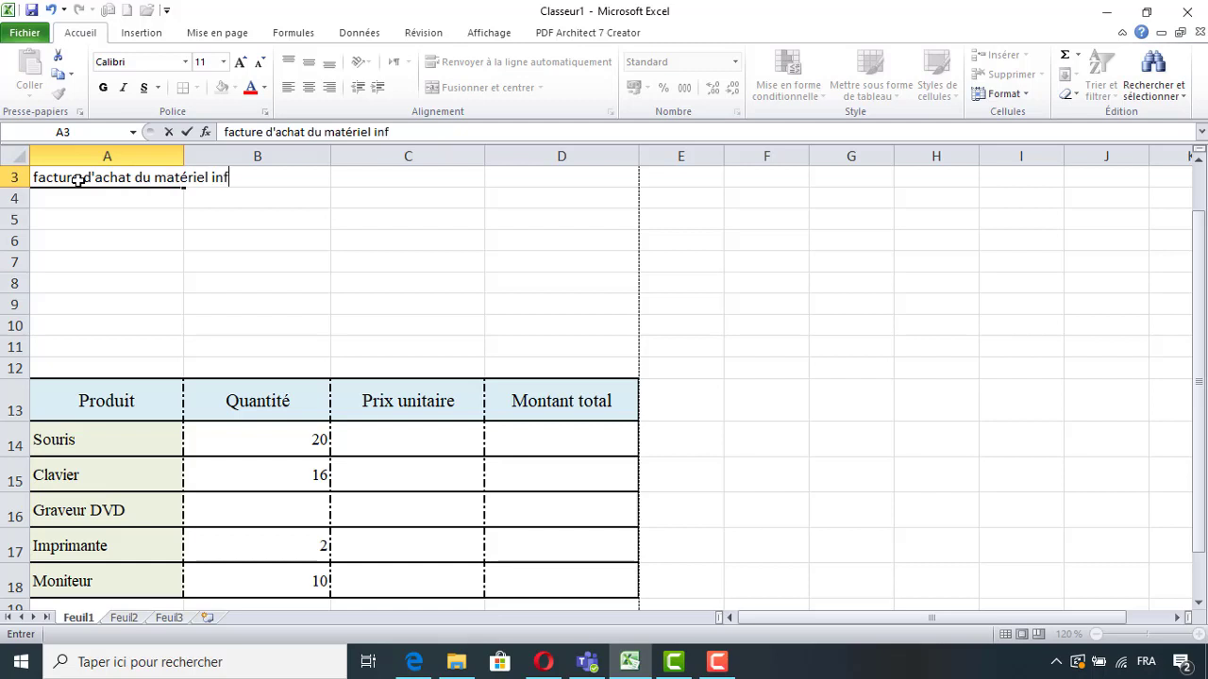
type("ormatiq")
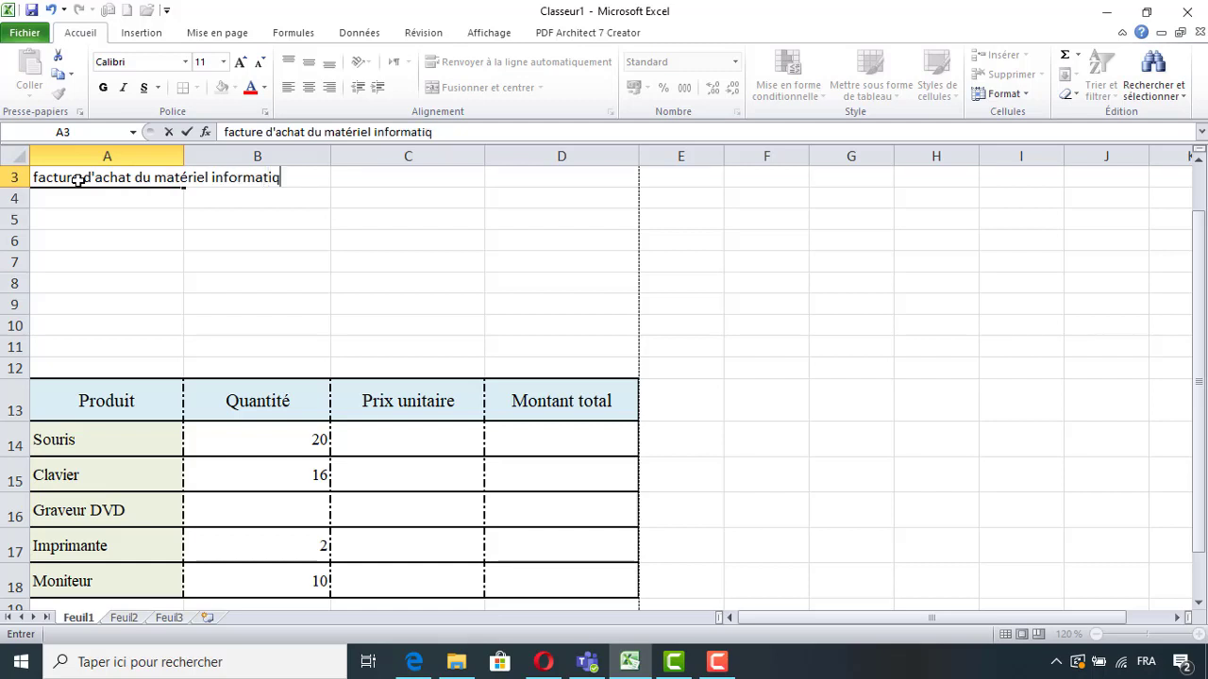
type("ue")
left_click(83, 204)
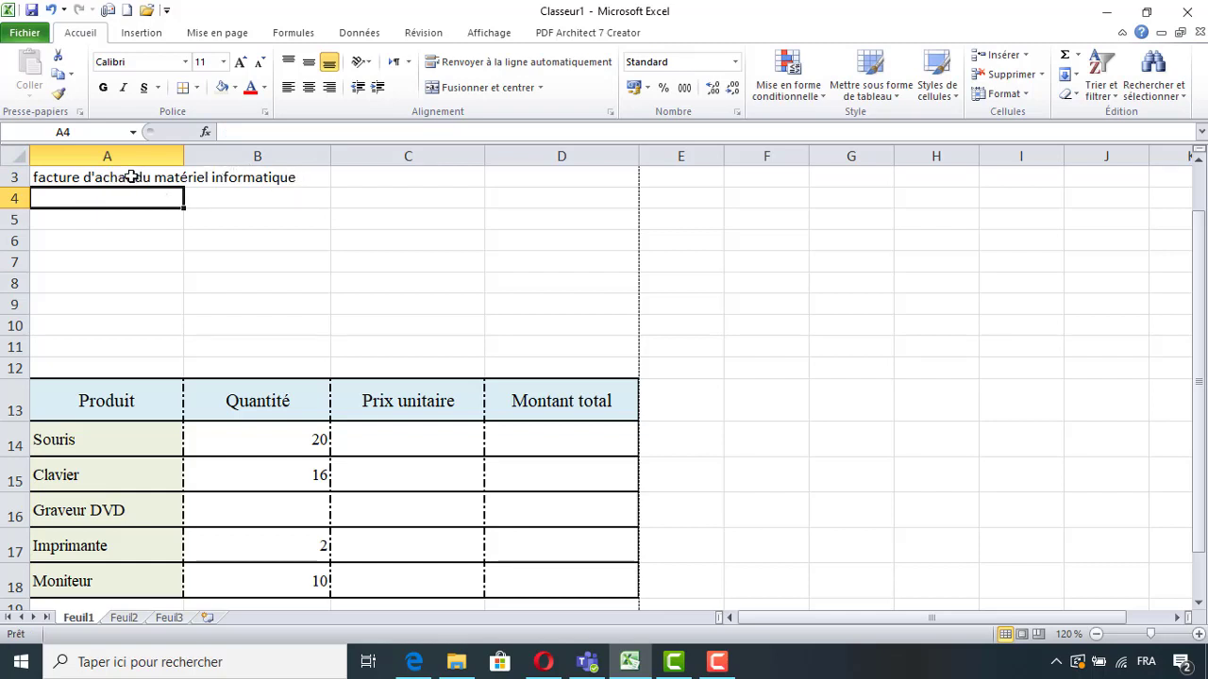
left_click(131, 177)
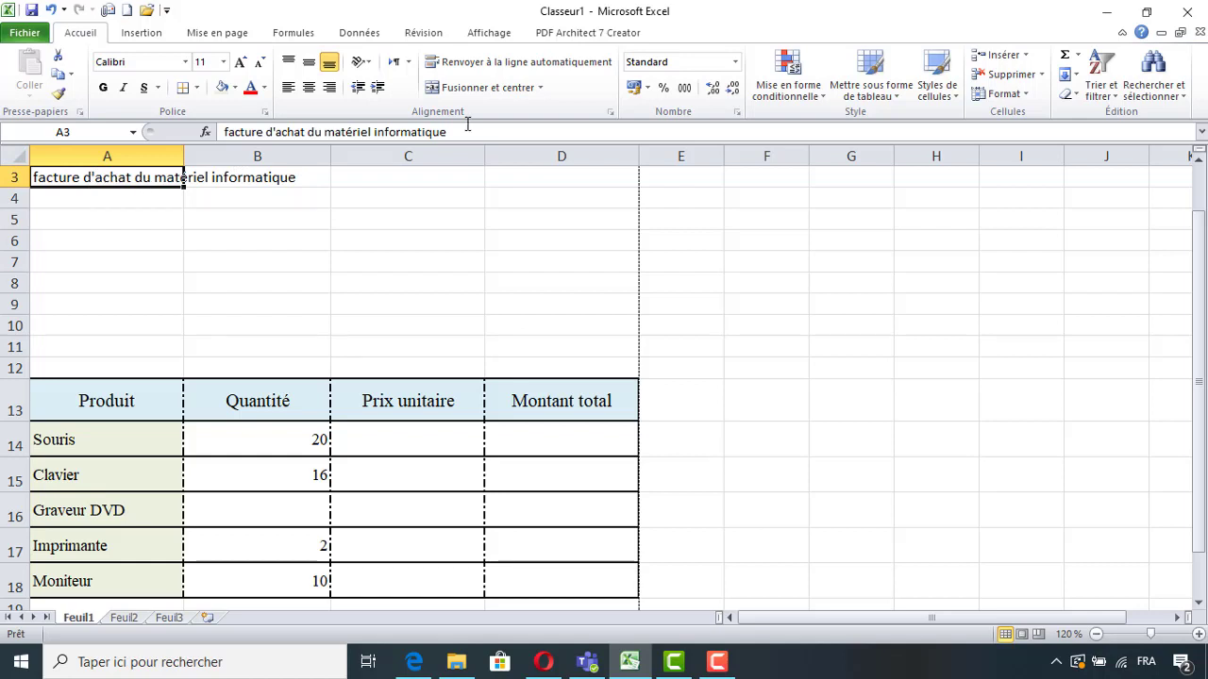
left_click(514, 66)
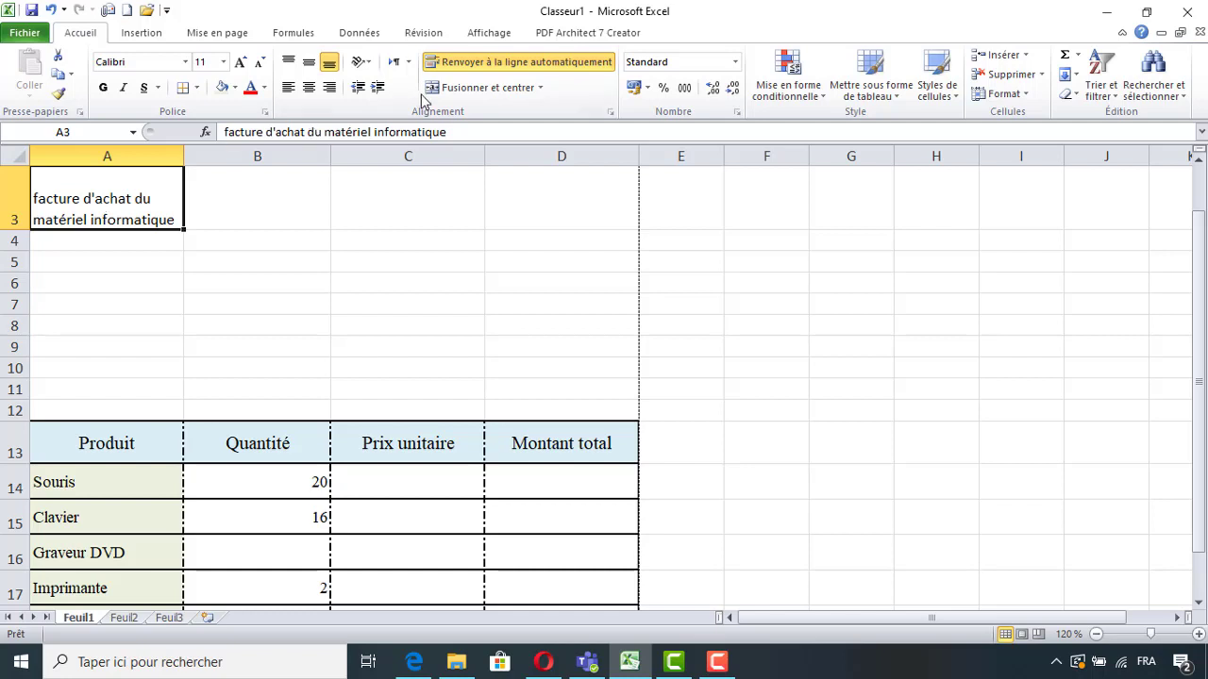
left_click(486, 61)
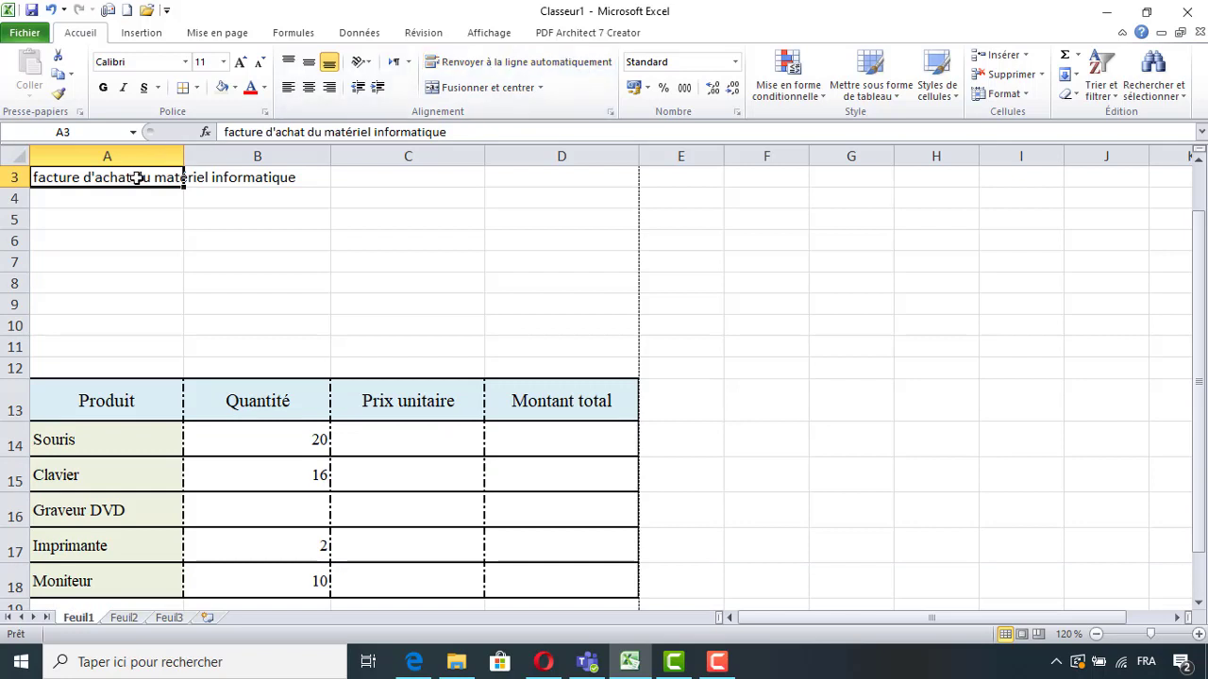
left_click_drag(137, 178, 515, 201)
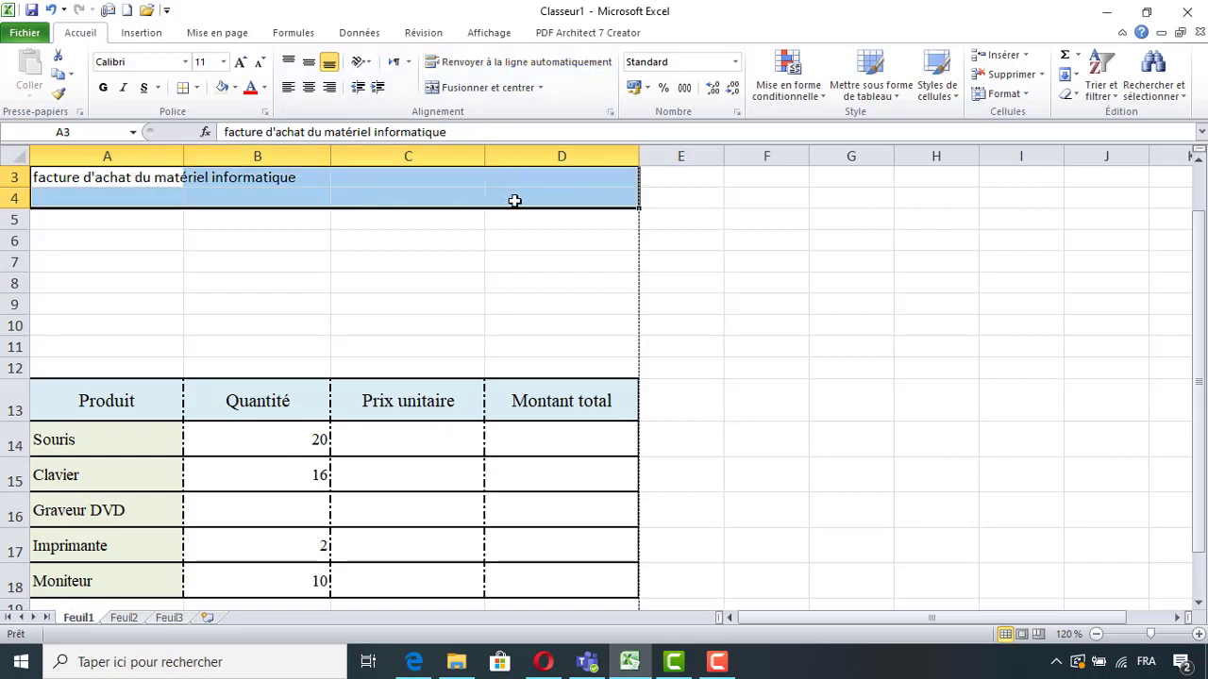
Merge A3:D4 and centre the invoice title horizontally and vertically.
left_click(503, 88)
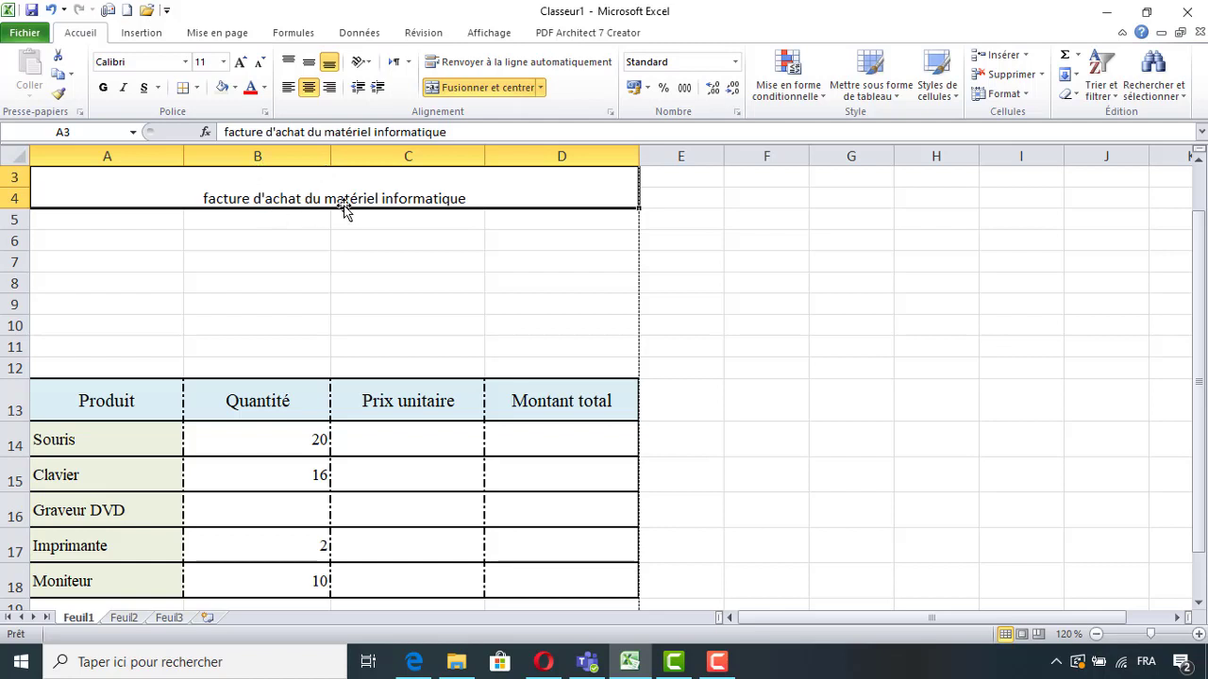
left_click(307, 64)
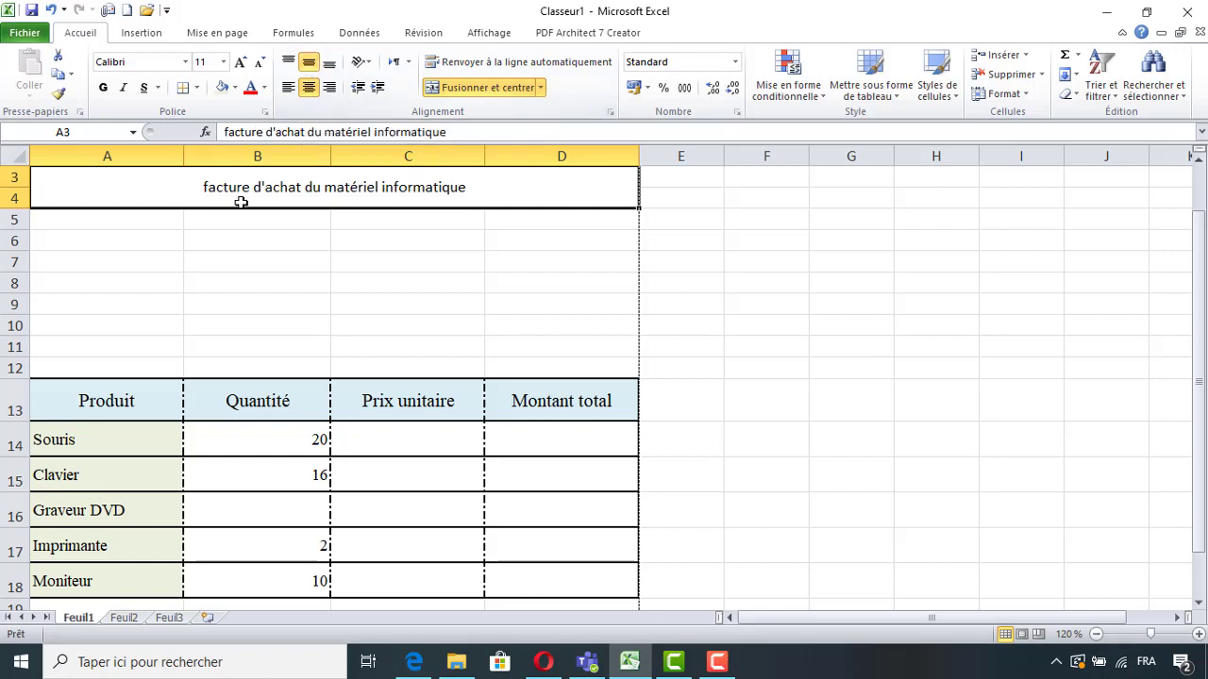
Format the invoice title in Algerian, size 14, dark blue.
left_click(186, 62)
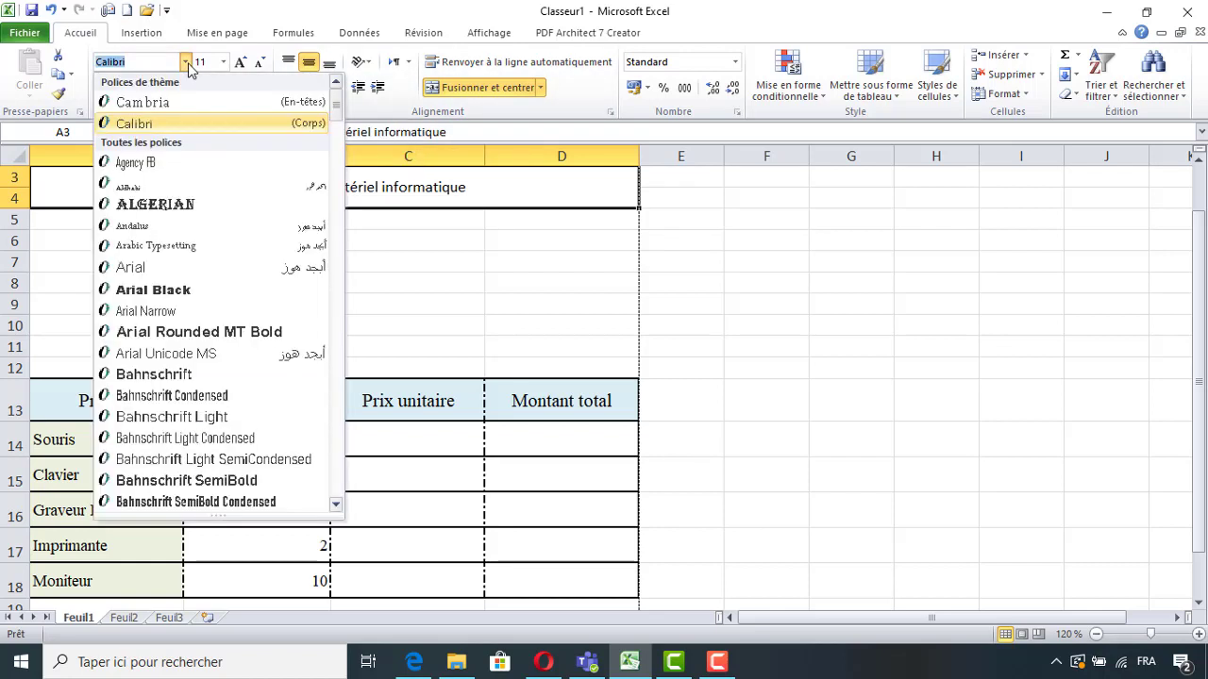
left_click(154, 205)
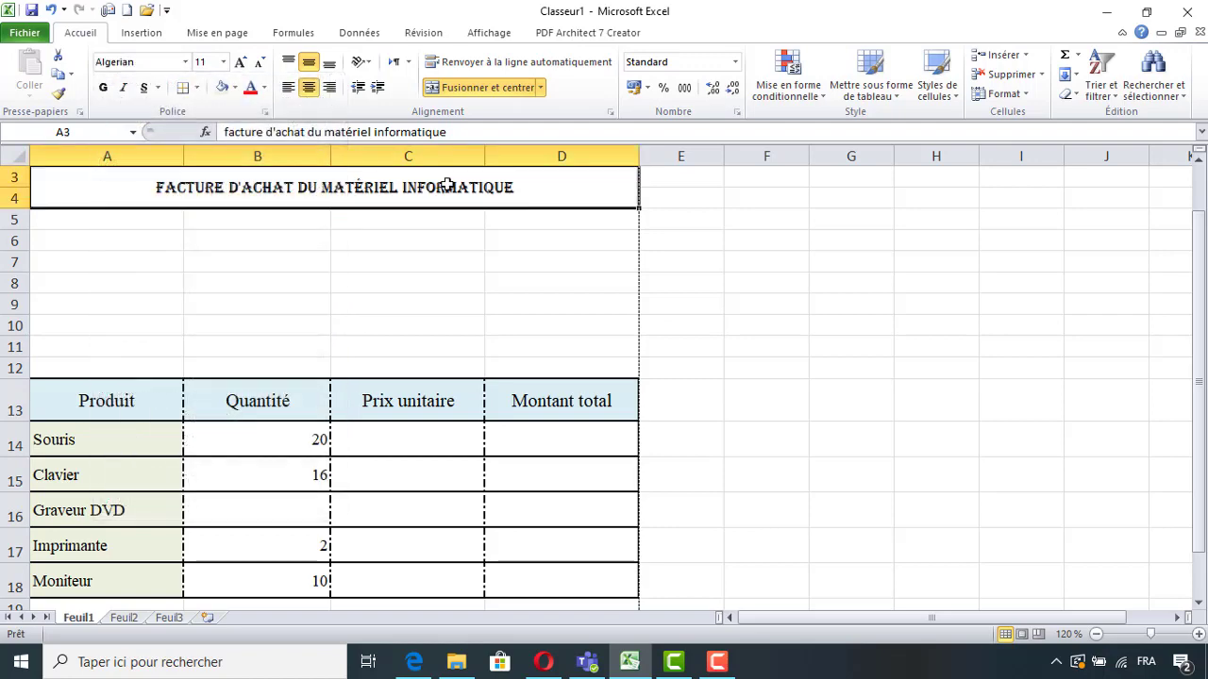
left_click(266, 88)
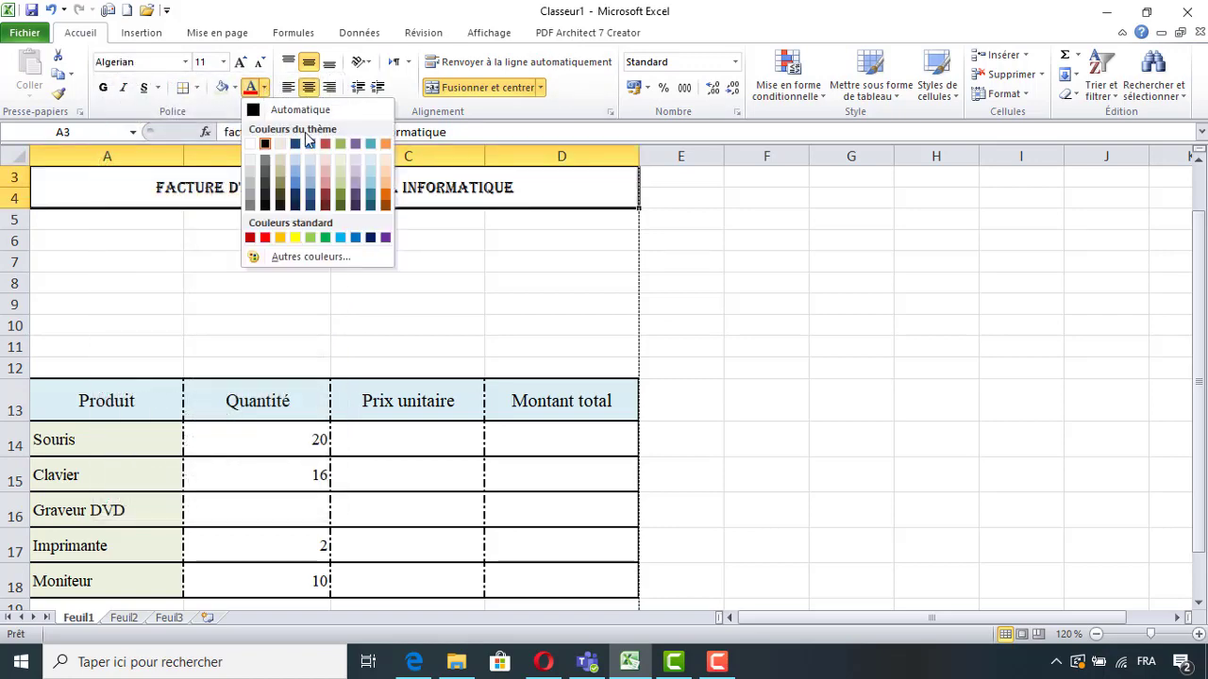
left_click(310, 197)
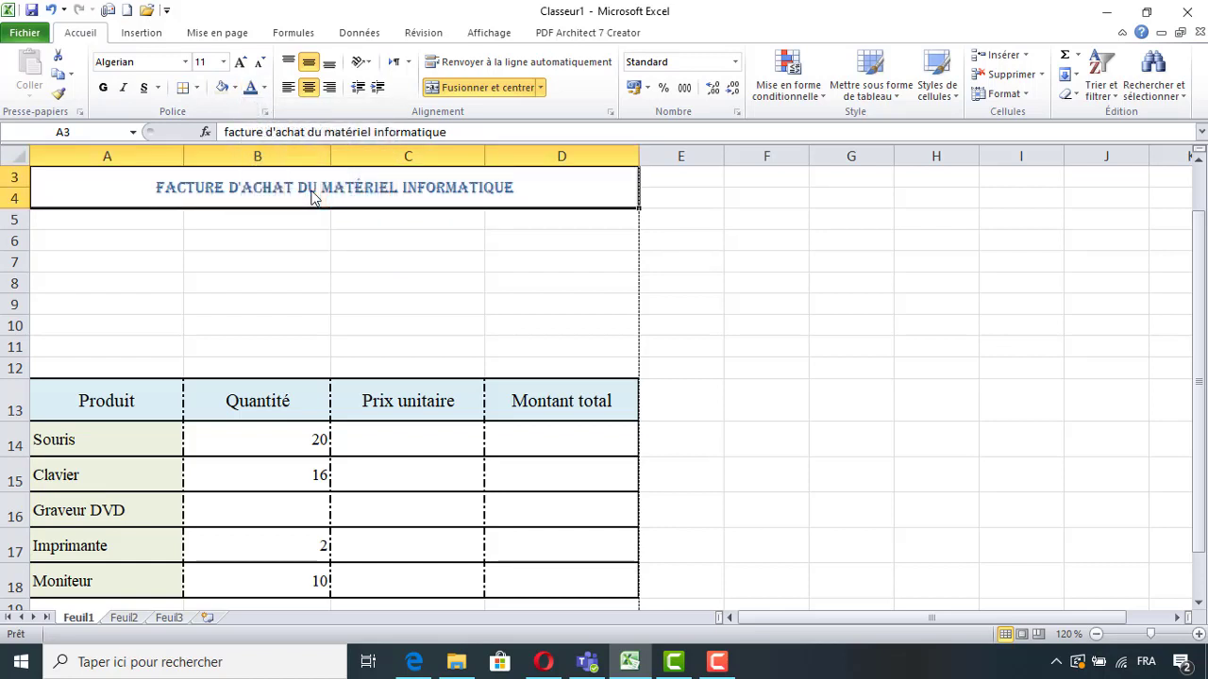
left_click(223, 61)
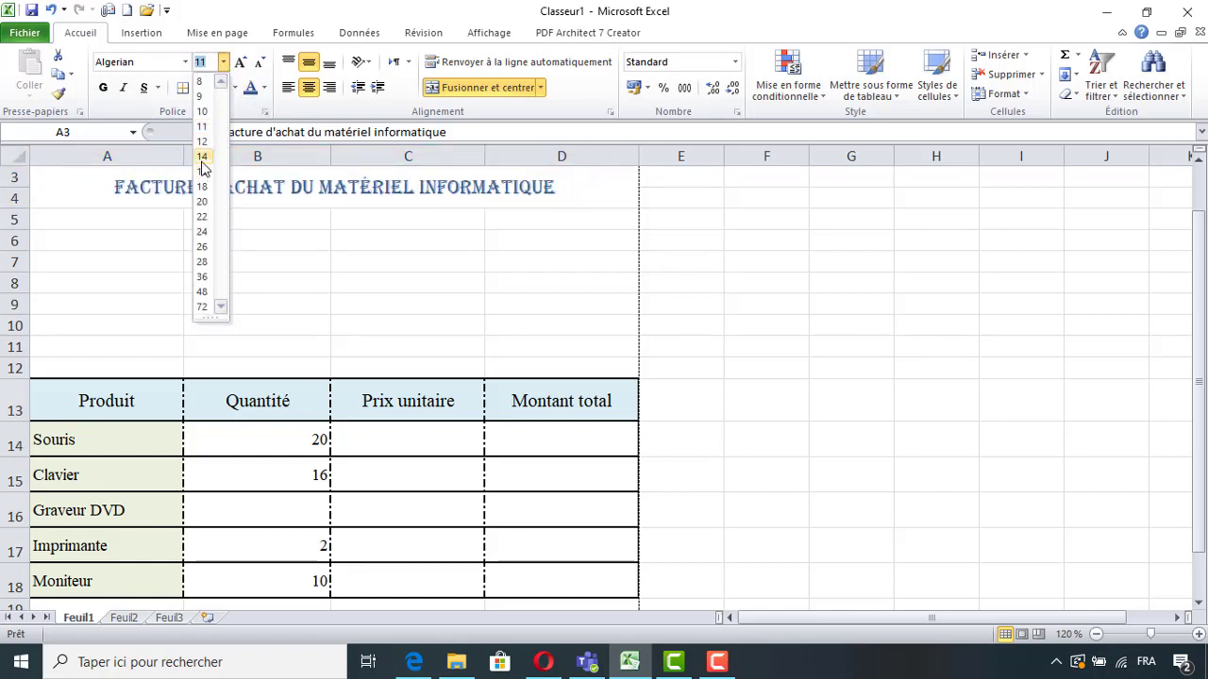
left_click(202, 157)
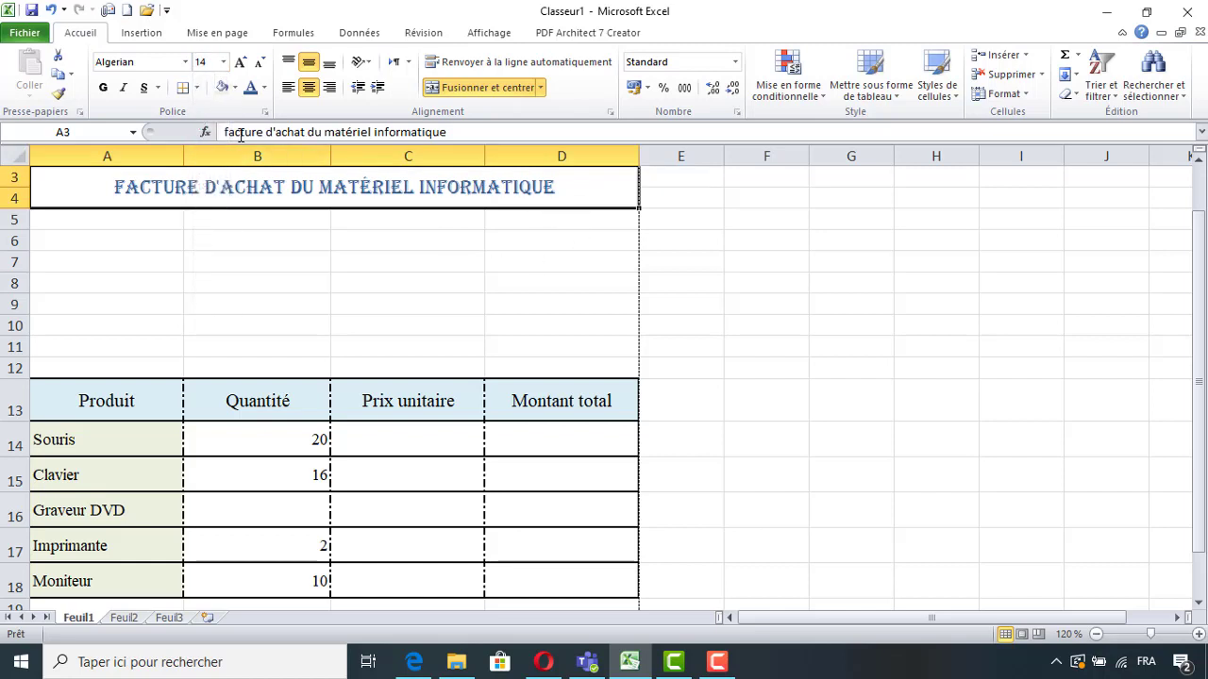
left_click(196, 87)
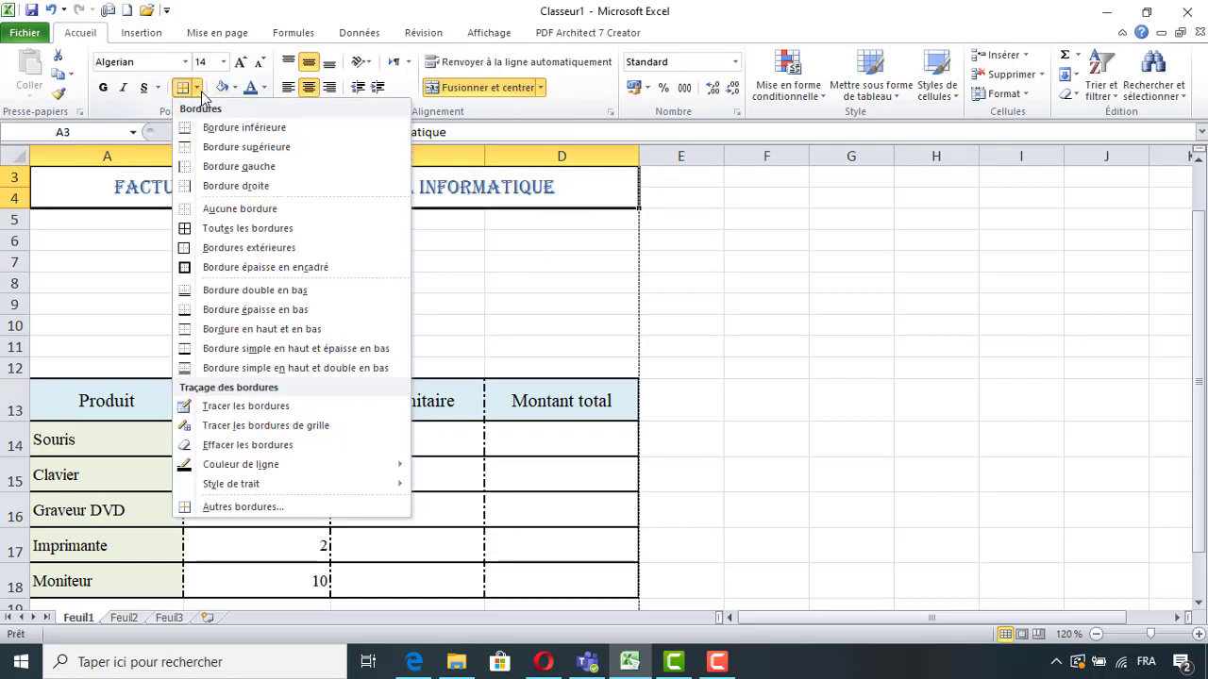
Give the merged title a solid-line outline border through the full border settings.
left_click(216, 231)
left_click(269, 192)
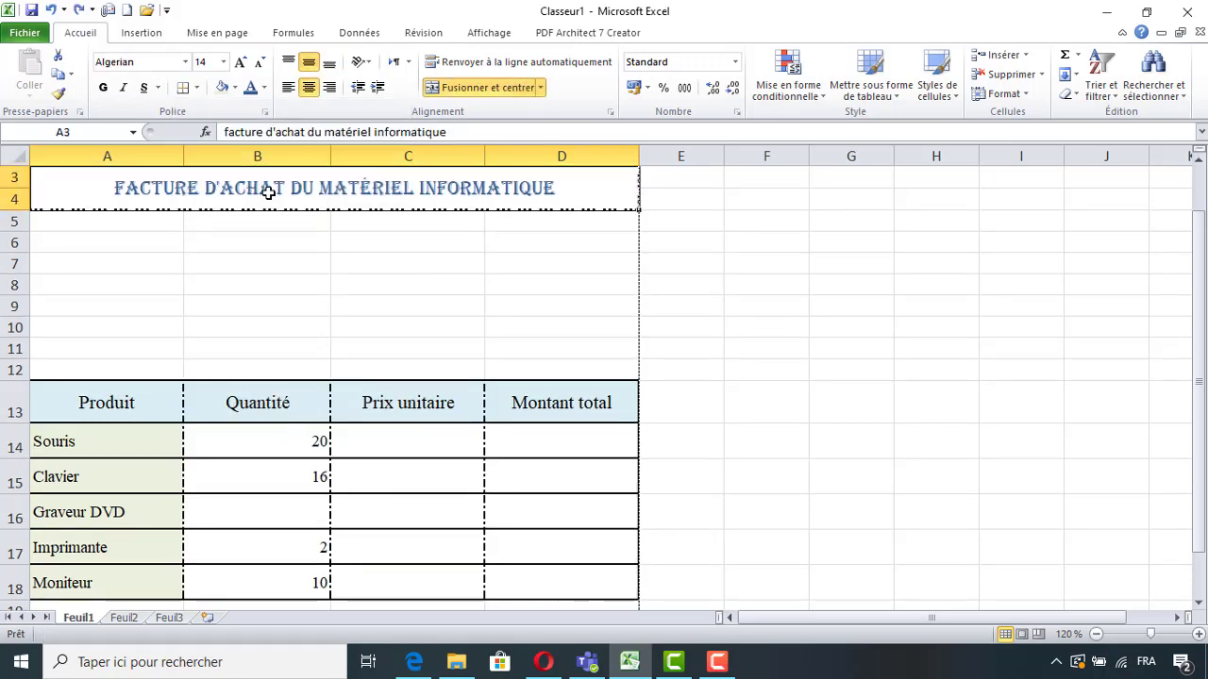
left_click(196, 87)
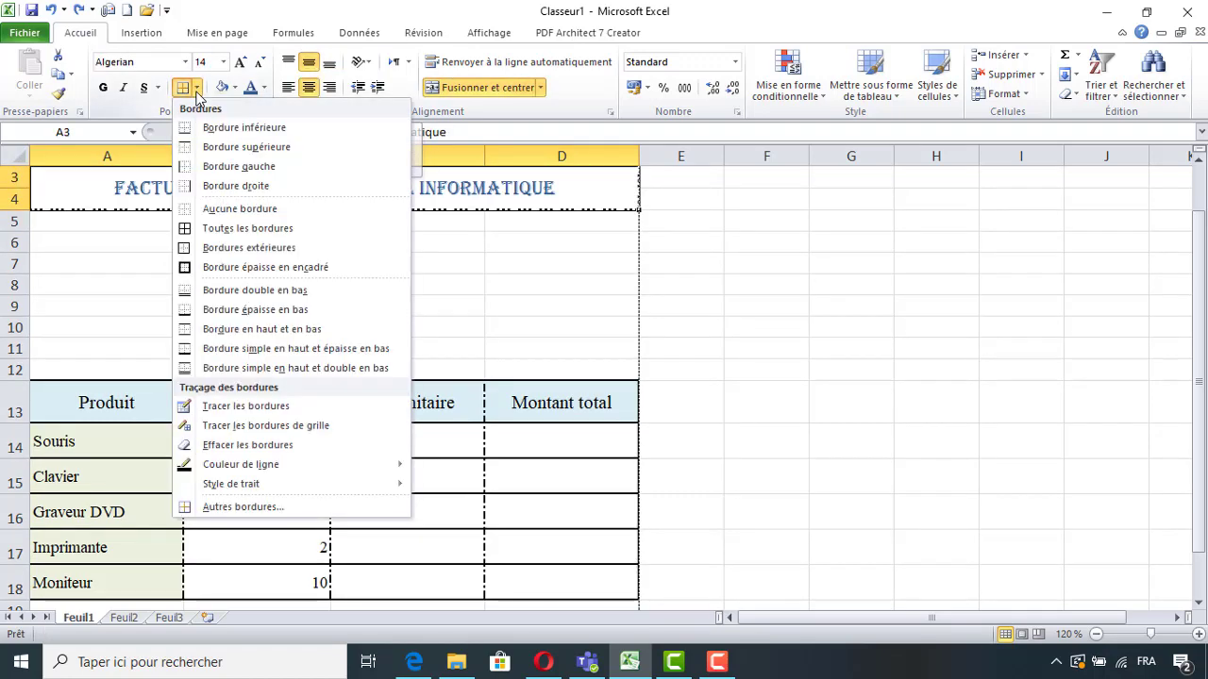
left_click(255, 508)
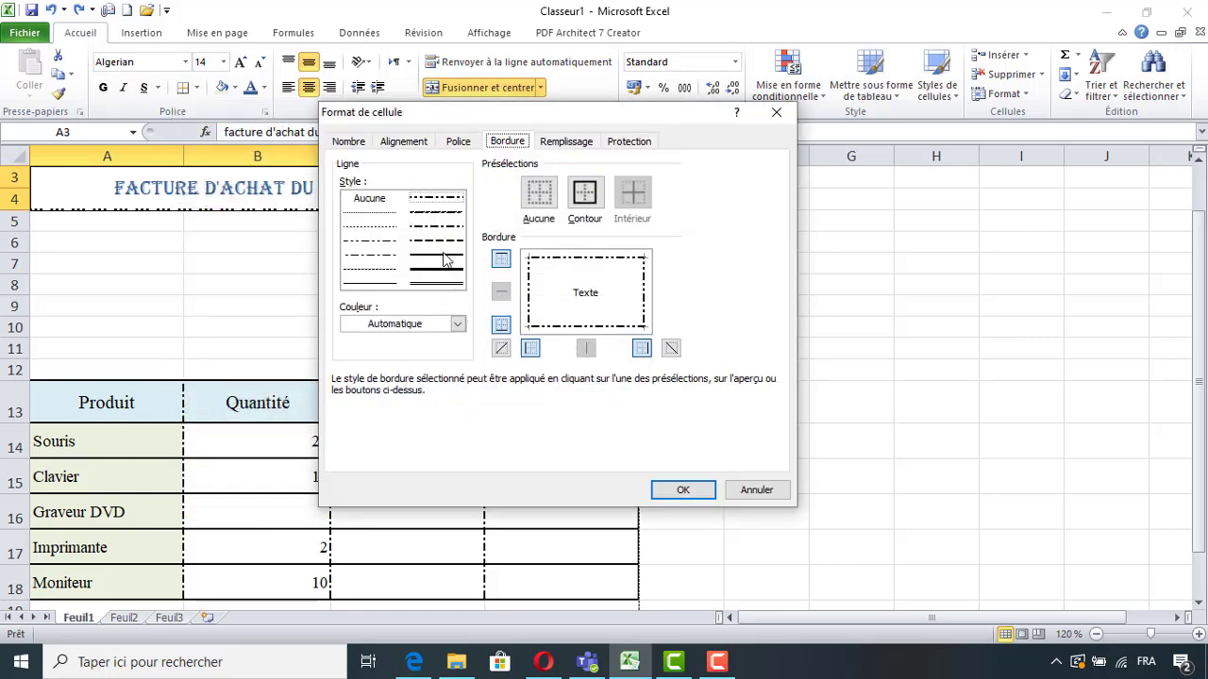
left_click(443, 261)
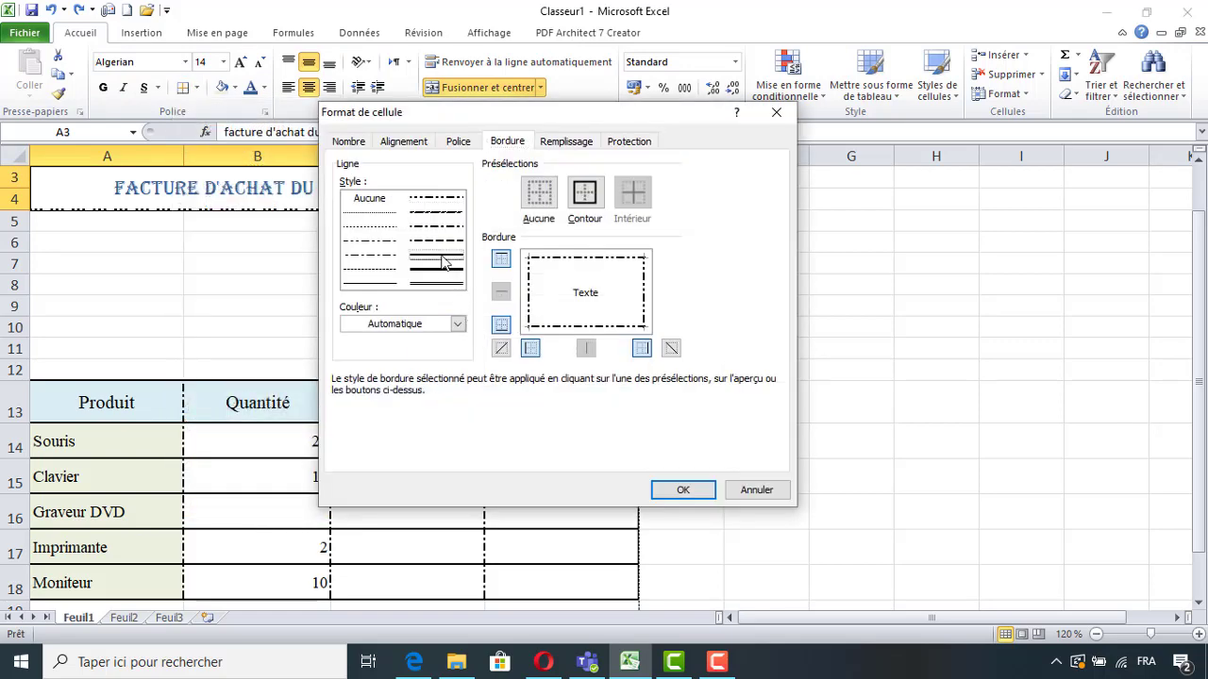
left_click(585, 196)
left_click(683, 490)
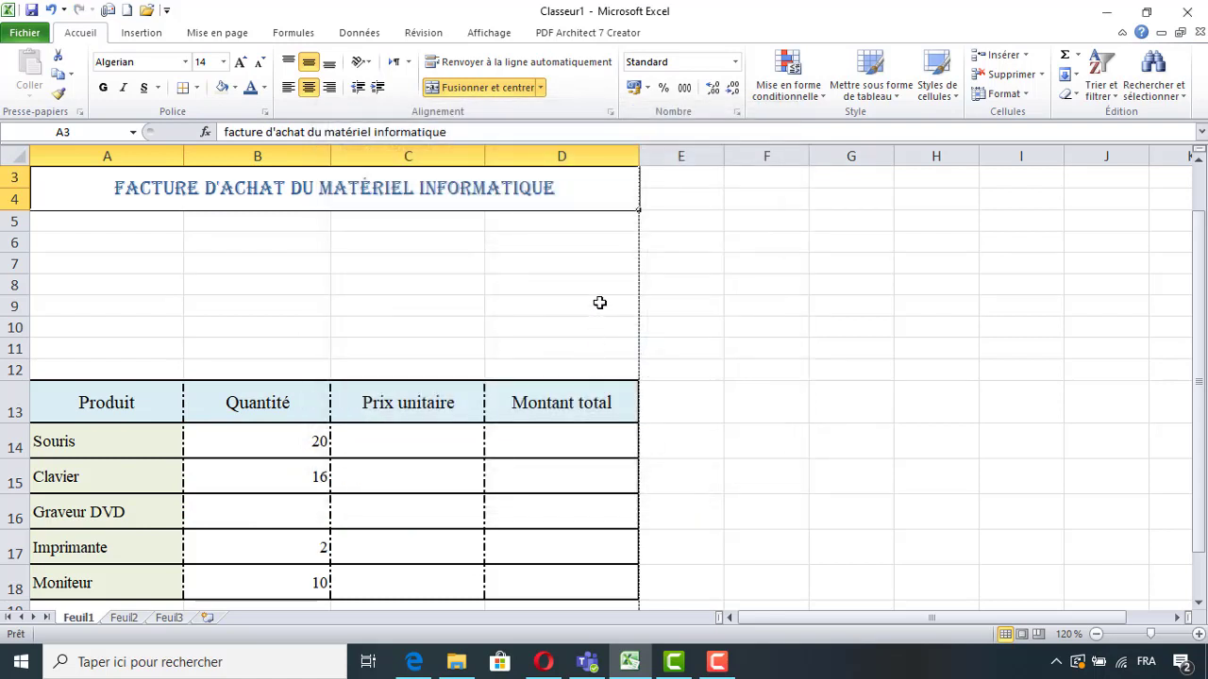
left_click(559, 229)
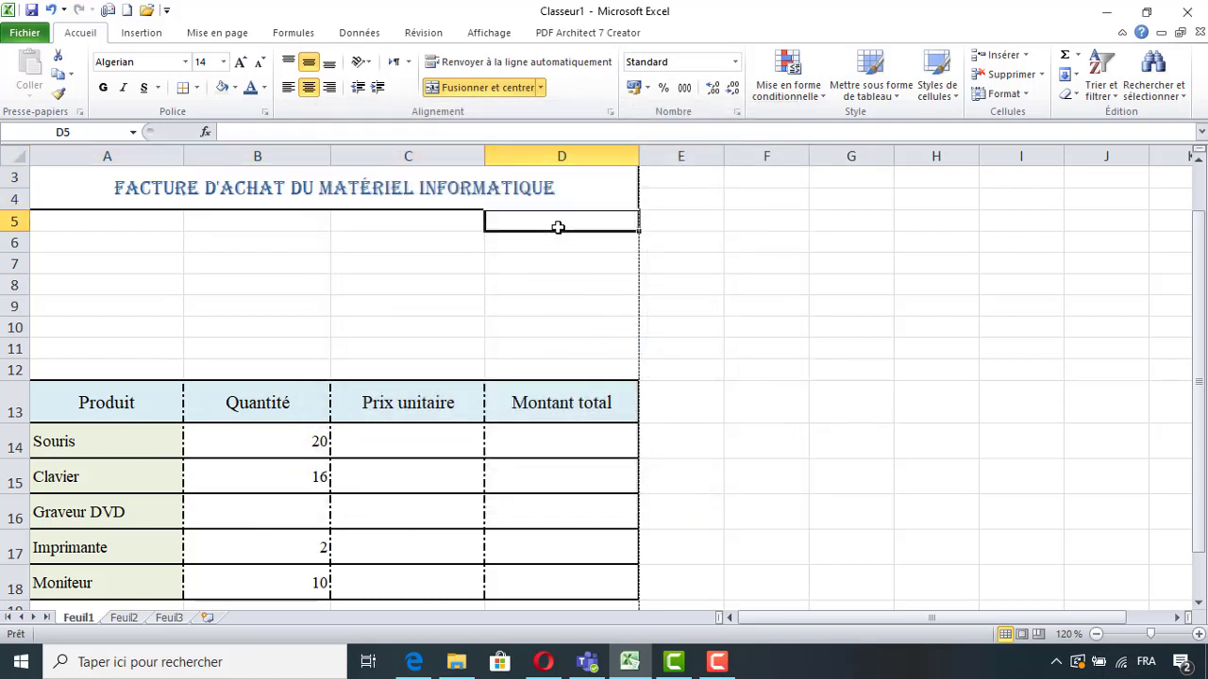
Shade the merged invoice title with a light blue fill.
left_click(453, 196)
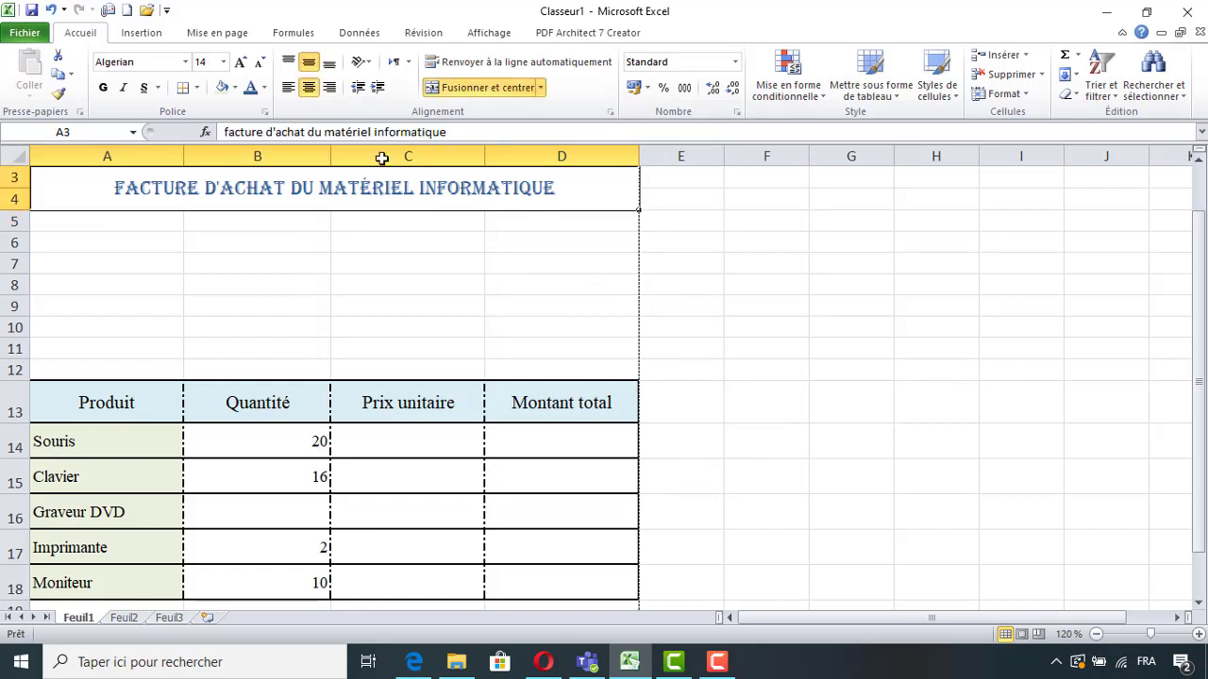
left_click(236, 87)
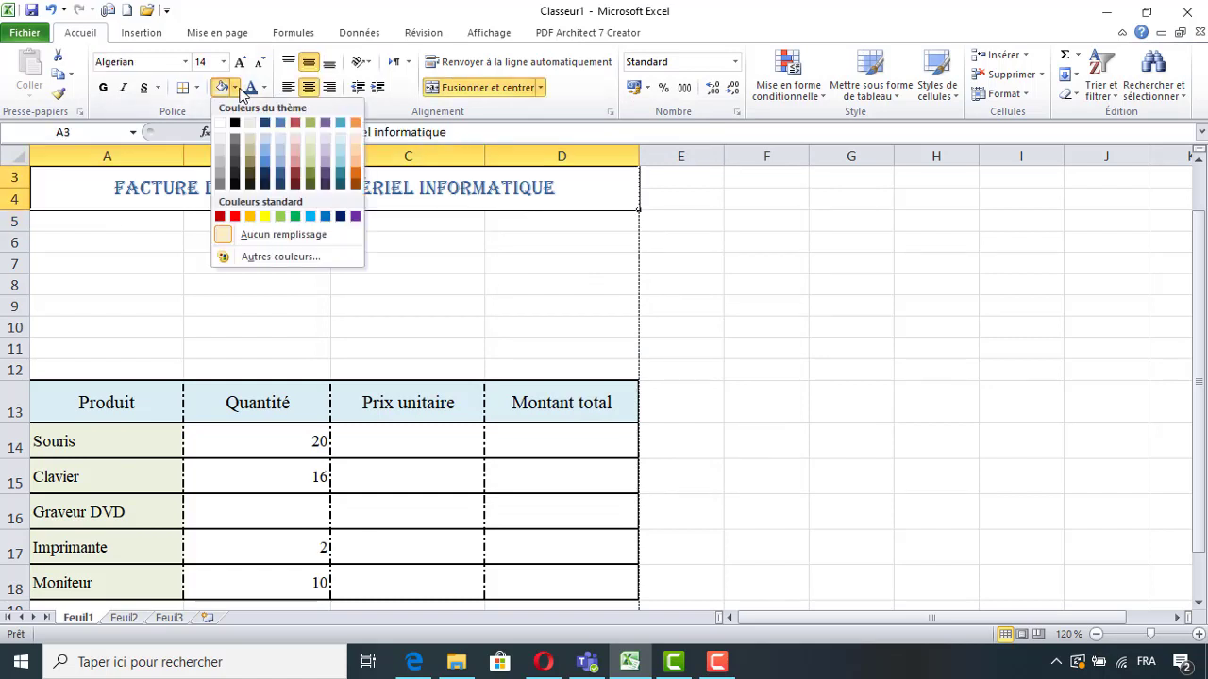
left_click(311, 143)
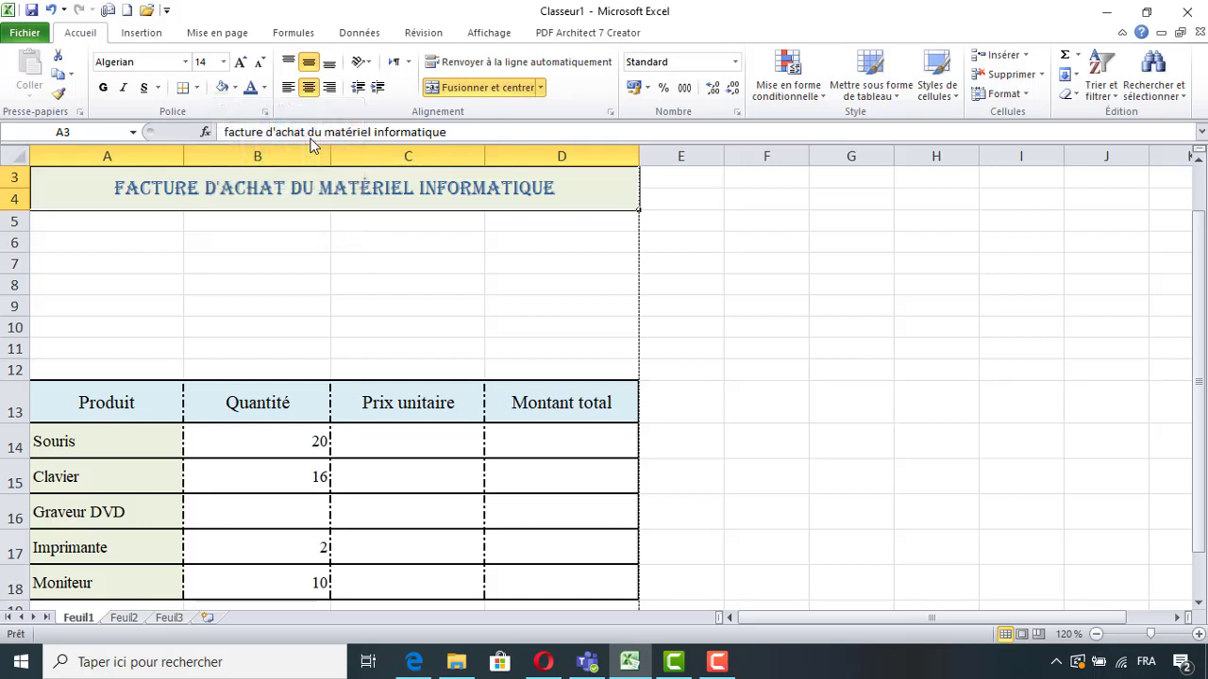
left_click(391, 350)
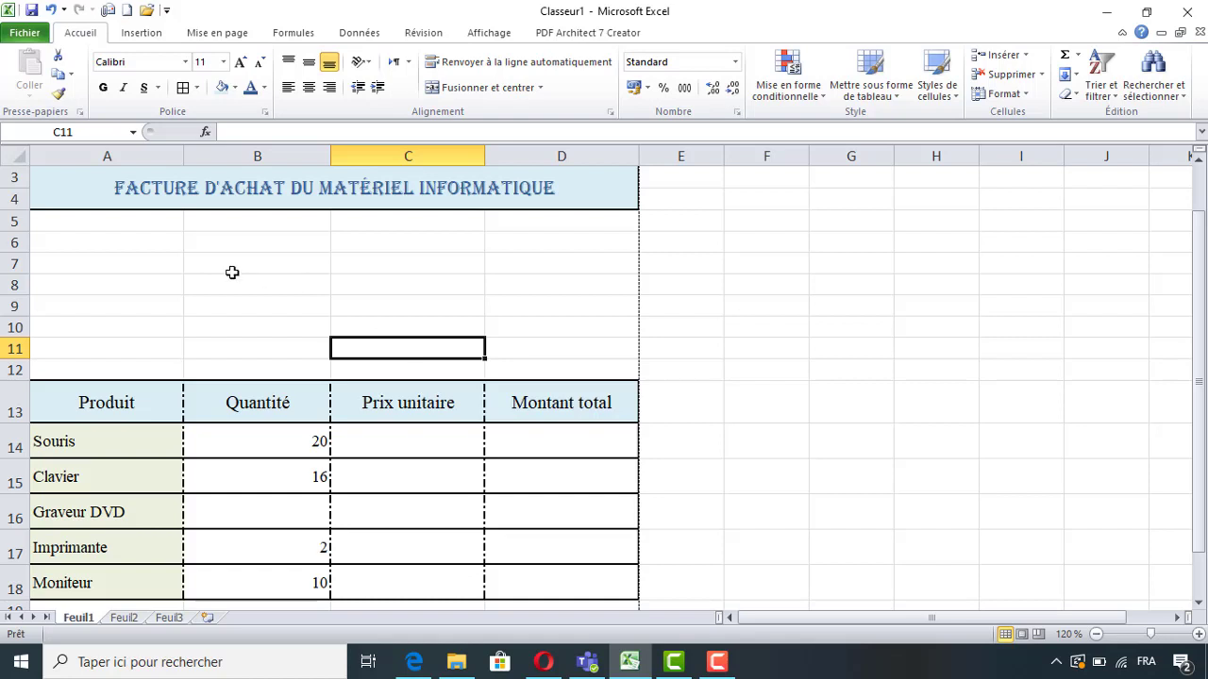
Merge and centre A8:B8 and enter 'Société A Informatique'.
left_click(109, 288)
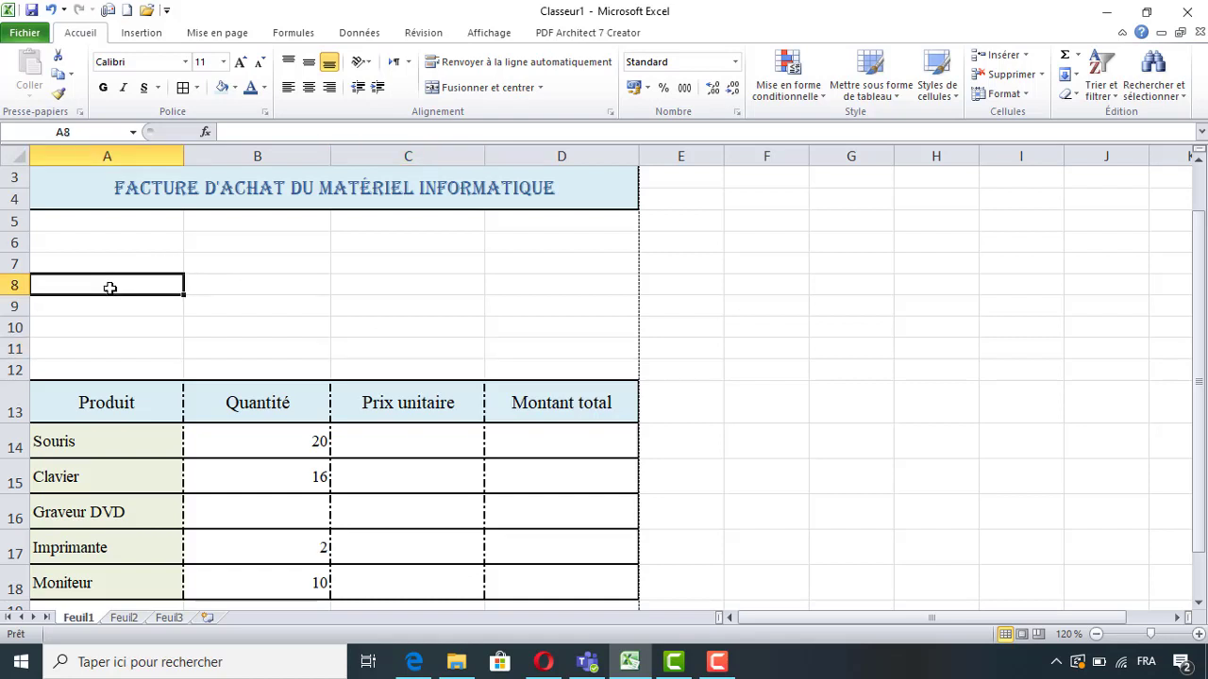
left_click_drag(110, 288, 215, 284)
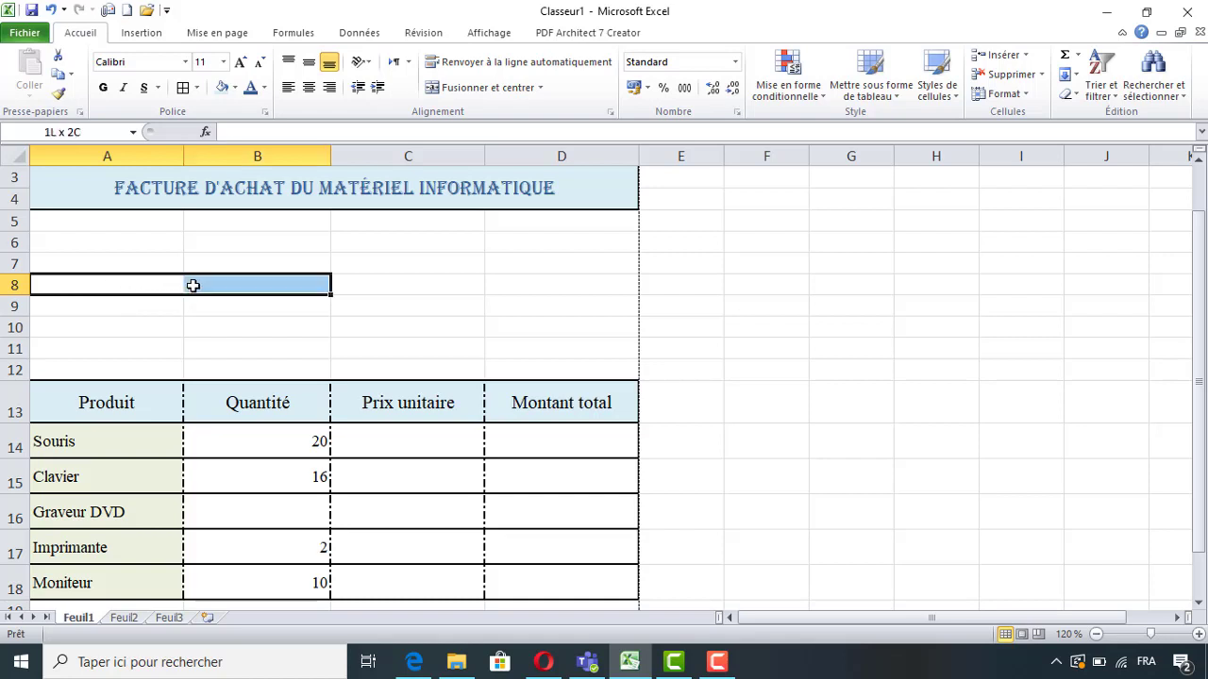
left_click(505, 87)
type("S")
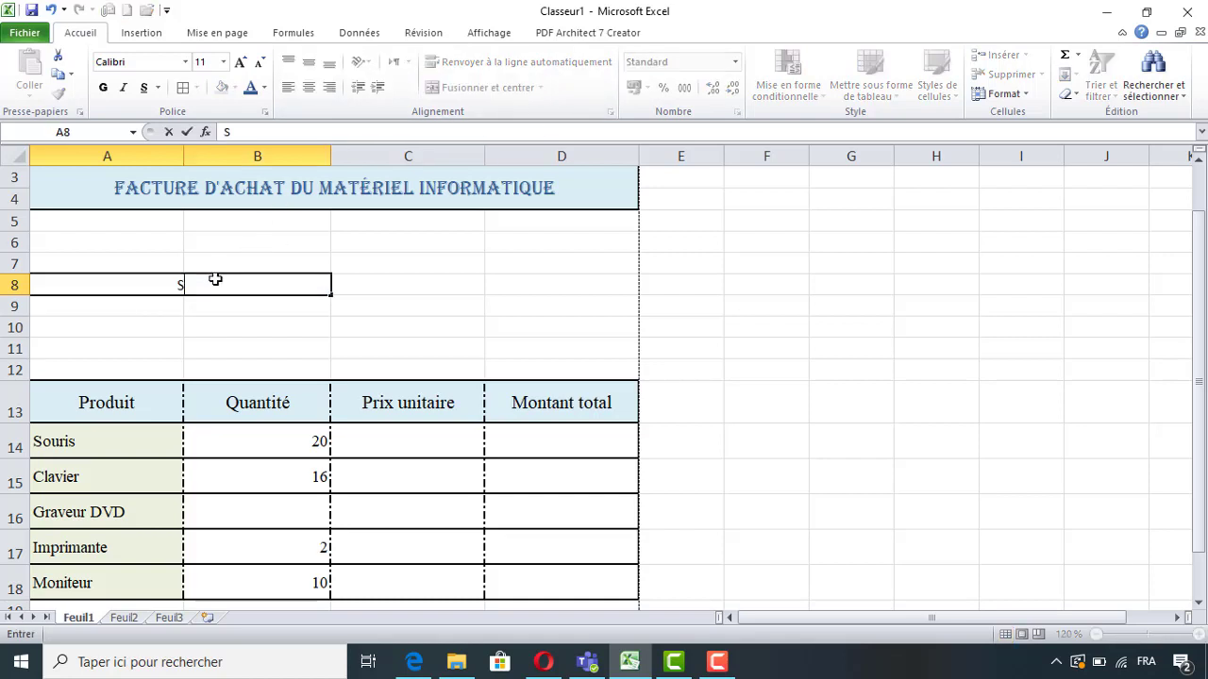
type("ociété")
type(" A")
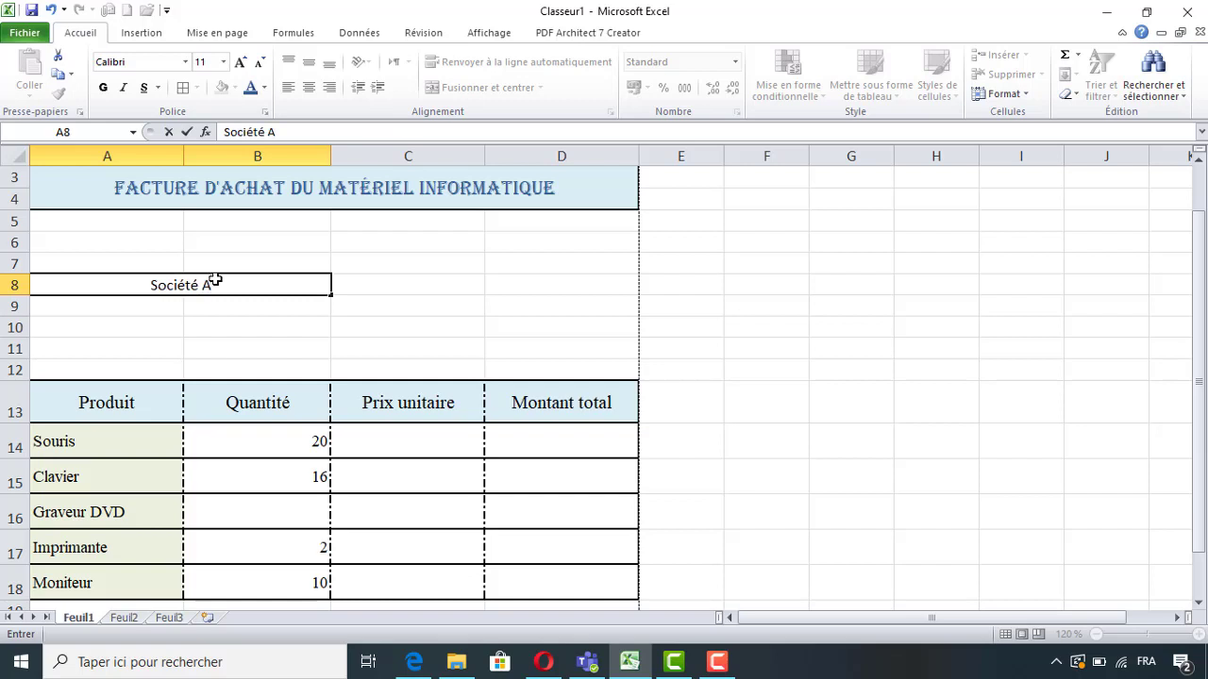
type(" Informa")
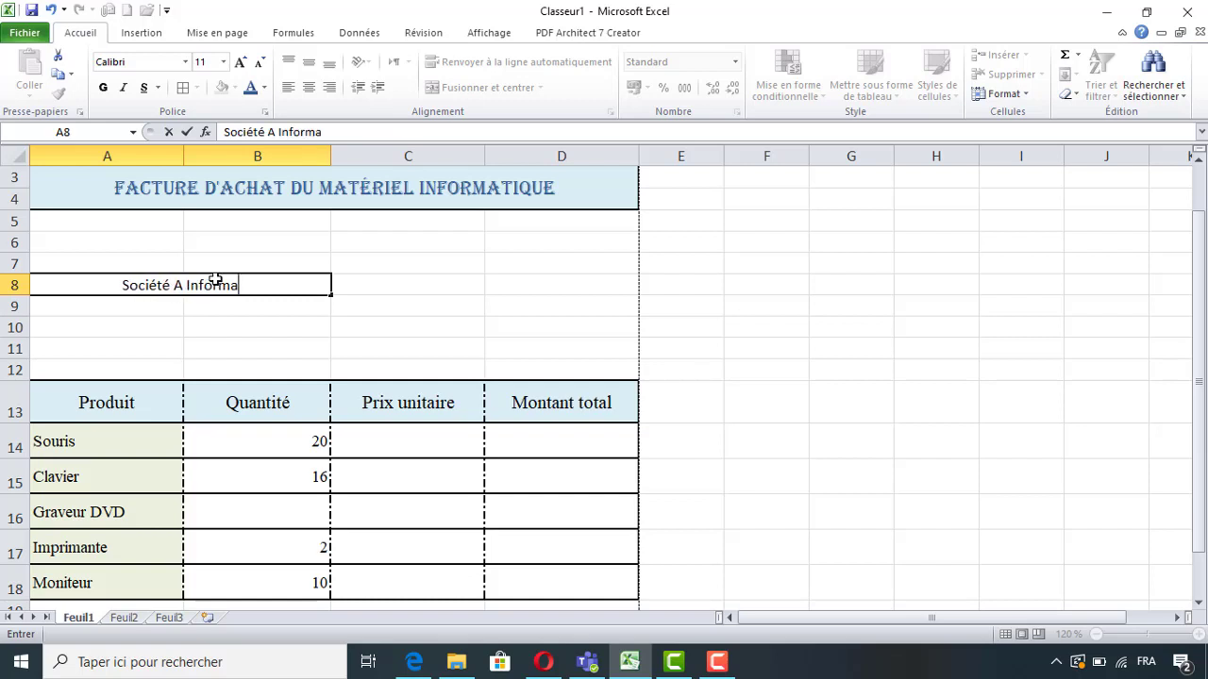
type("tique")
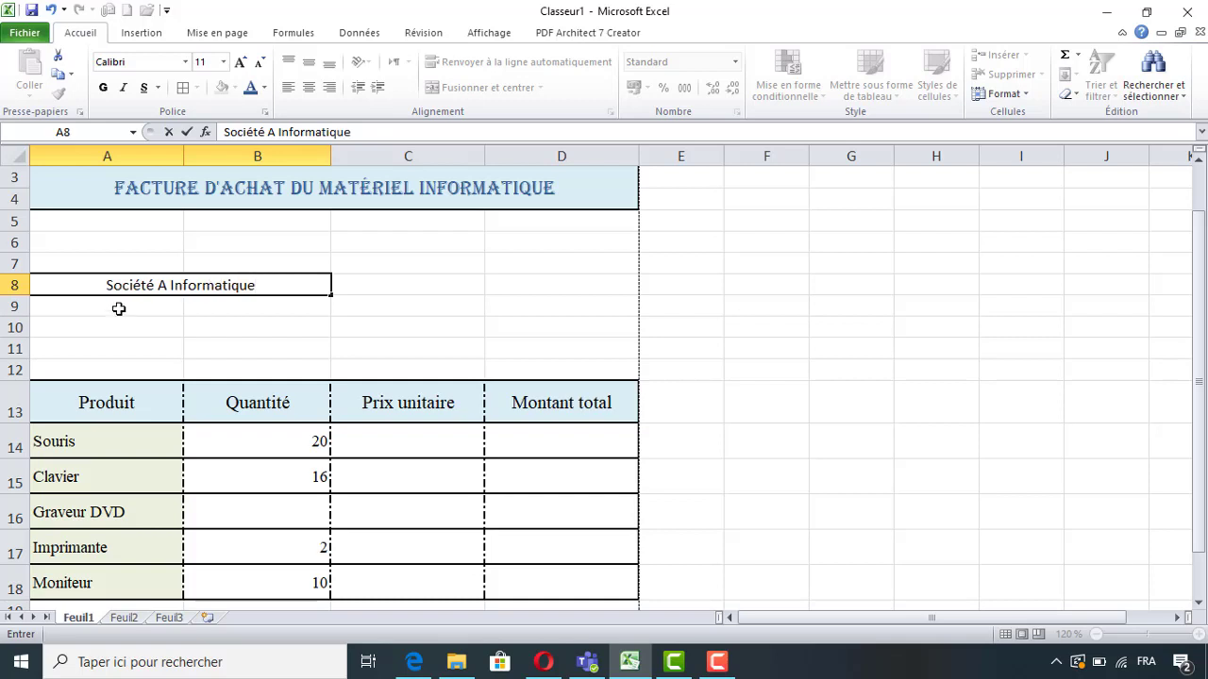
key("Return")
Add the labels Adresse, Tel : and E-mail: in A9, A11 and A12.
type("Adre")
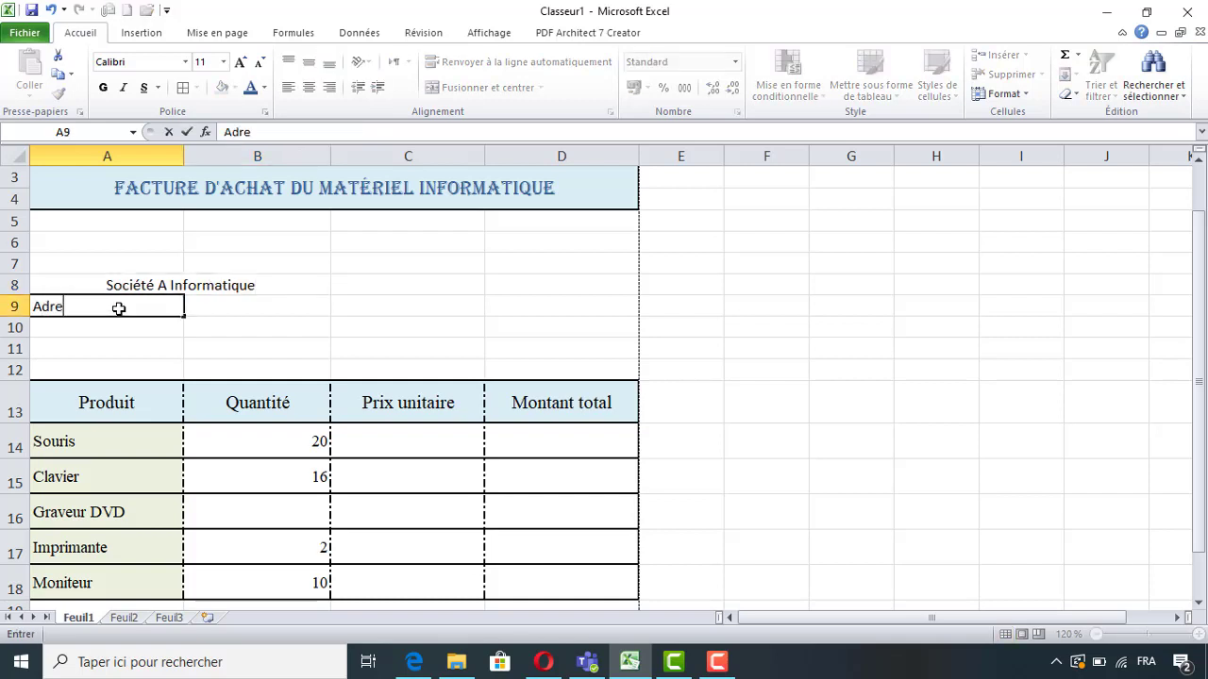
type("sse")
key("Return")
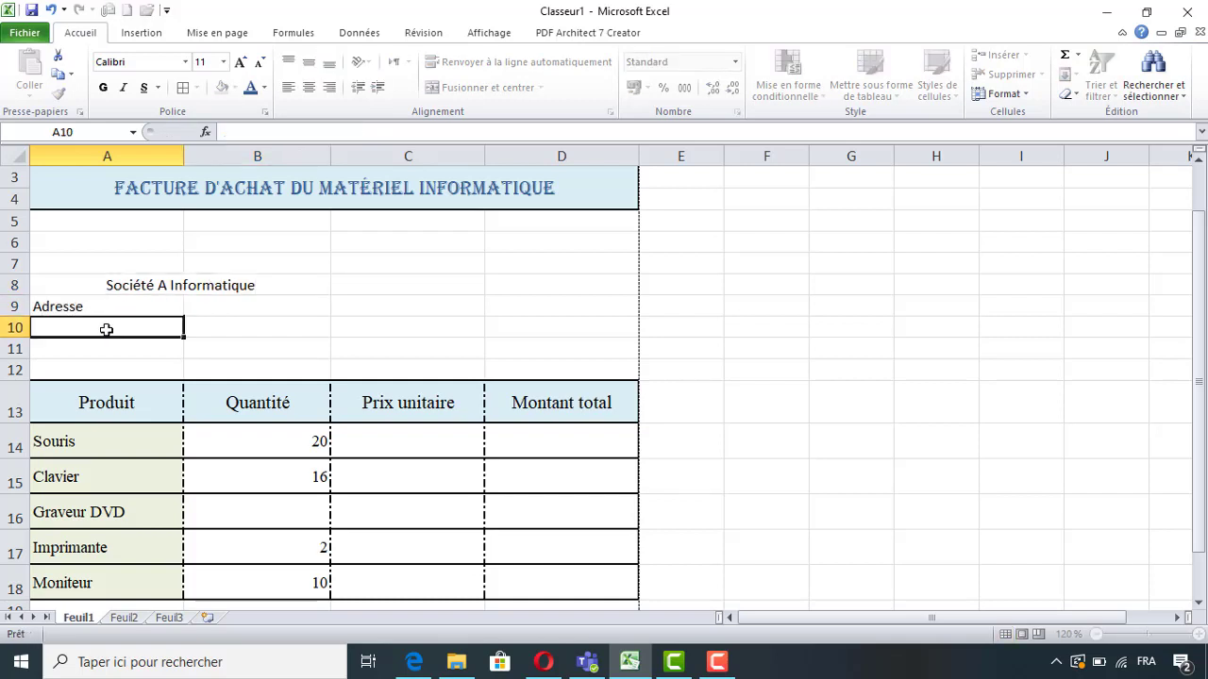
left_click(121, 348)
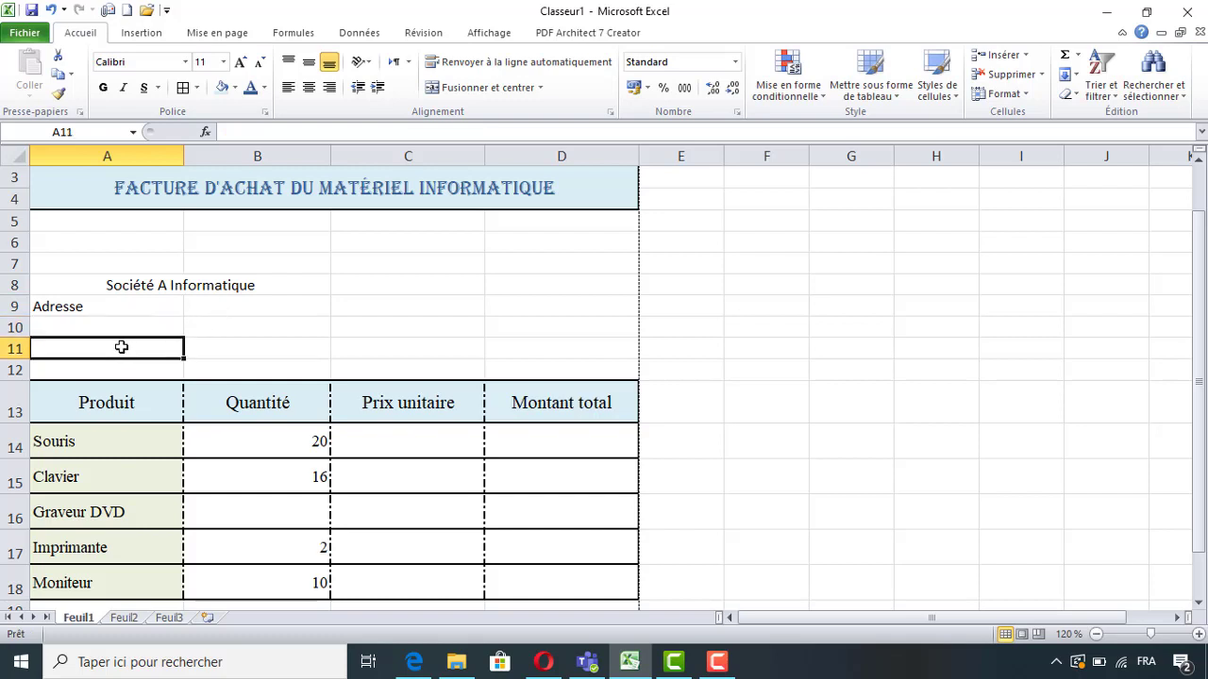
type("Tel :")
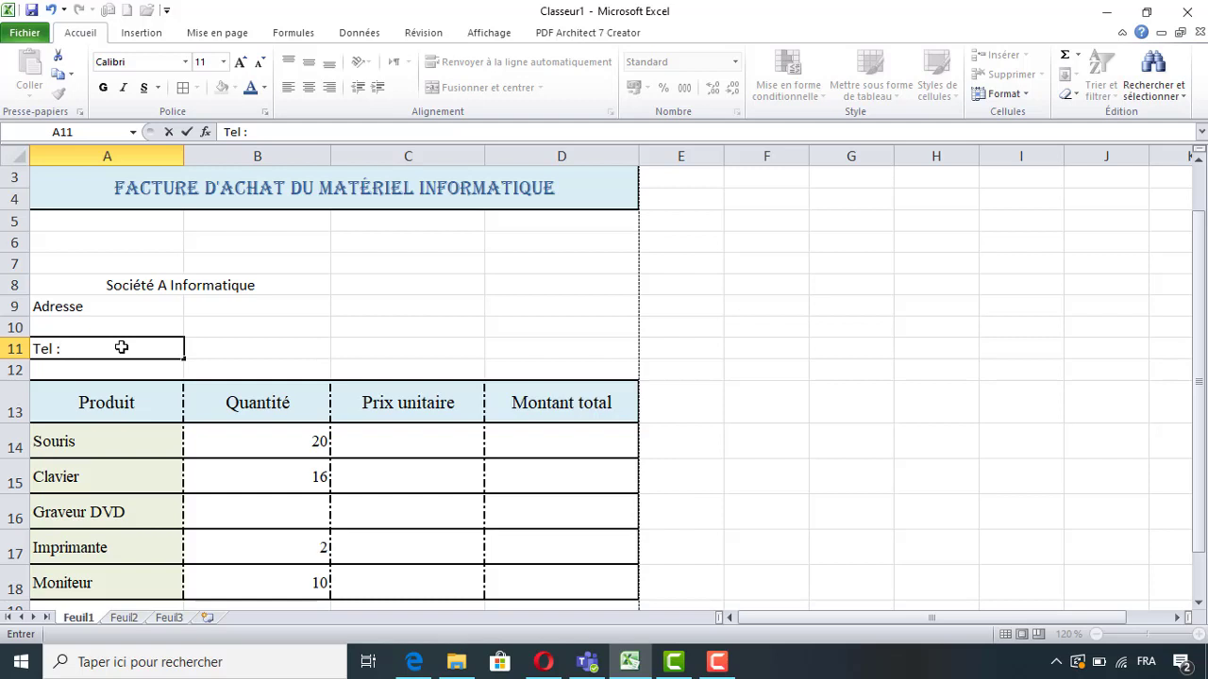
left_click(113, 370)
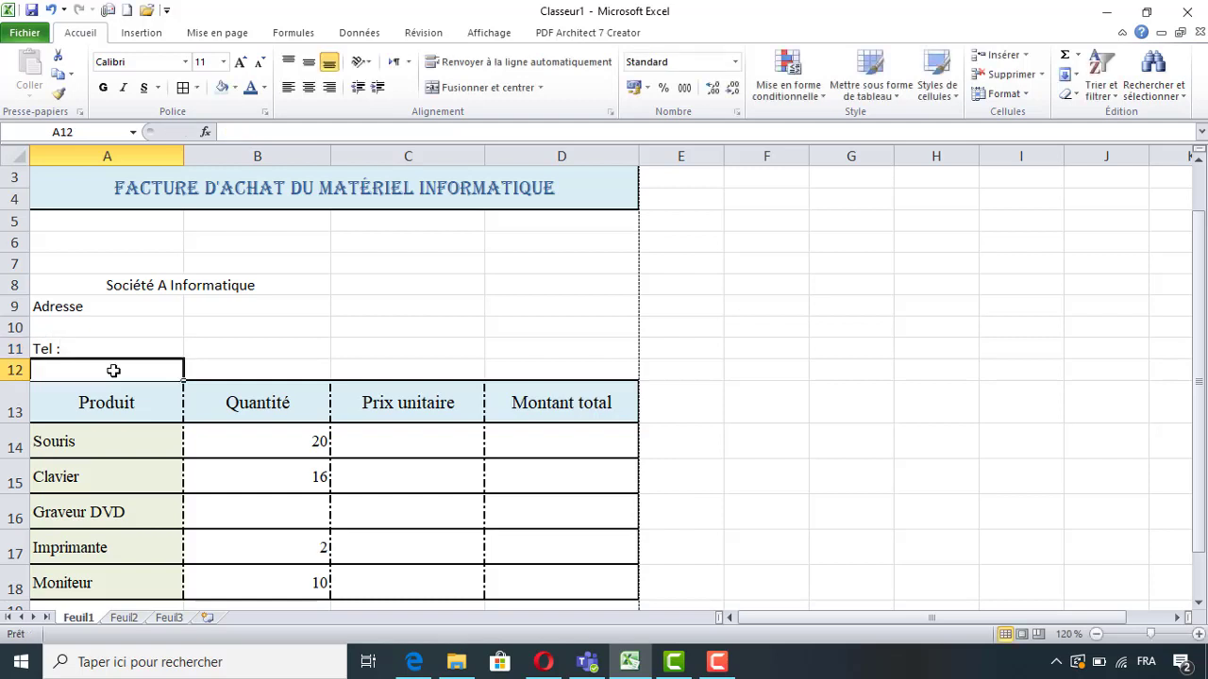
type("E")
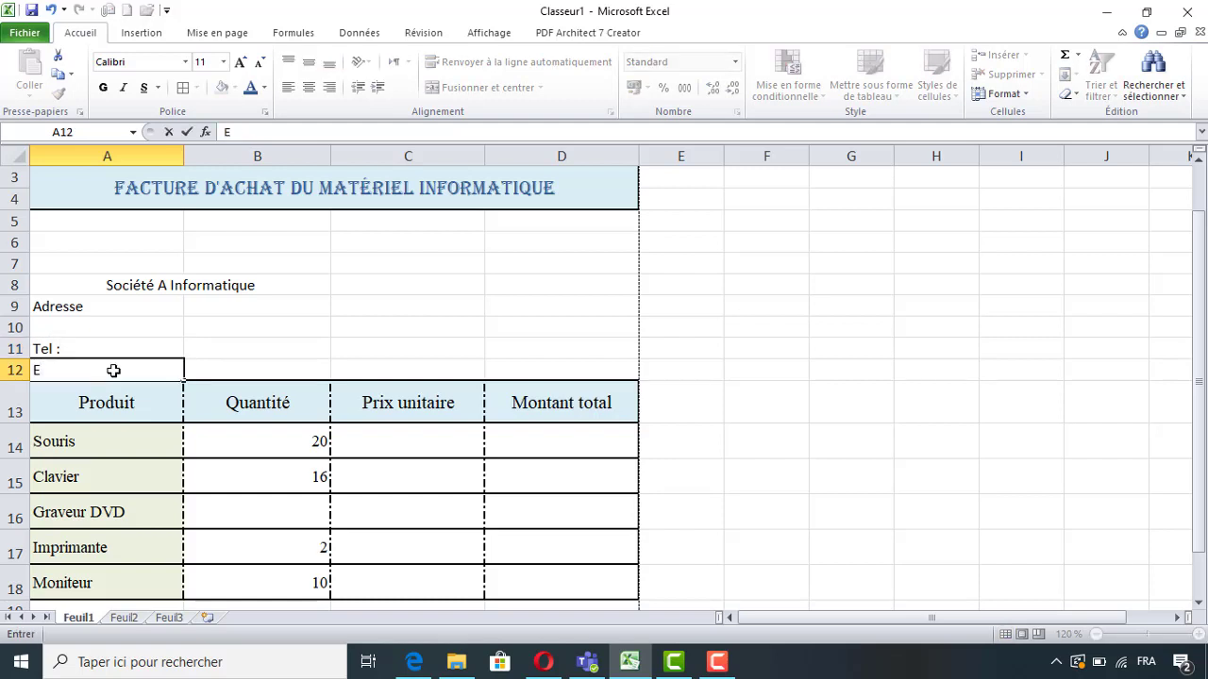
type("-mail:")
left_click(69, 288)
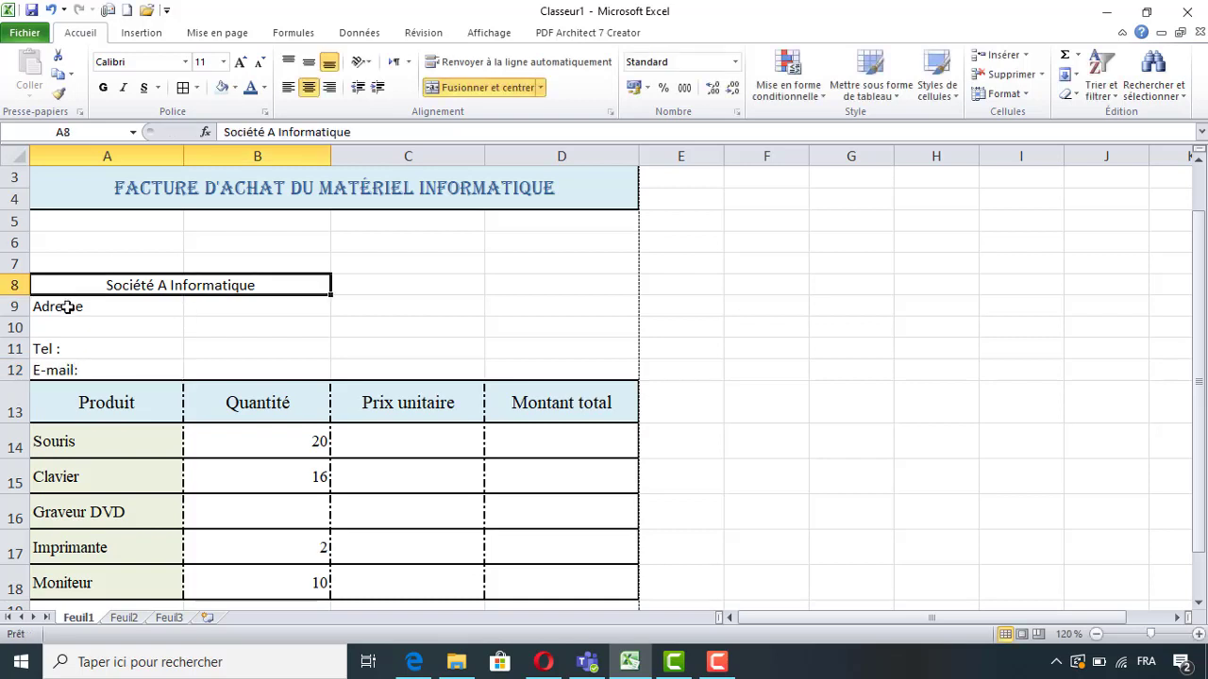
Merge each contact row in A9:B12 across columns A and B.
left_click_drag(71, 309, 187, 365)
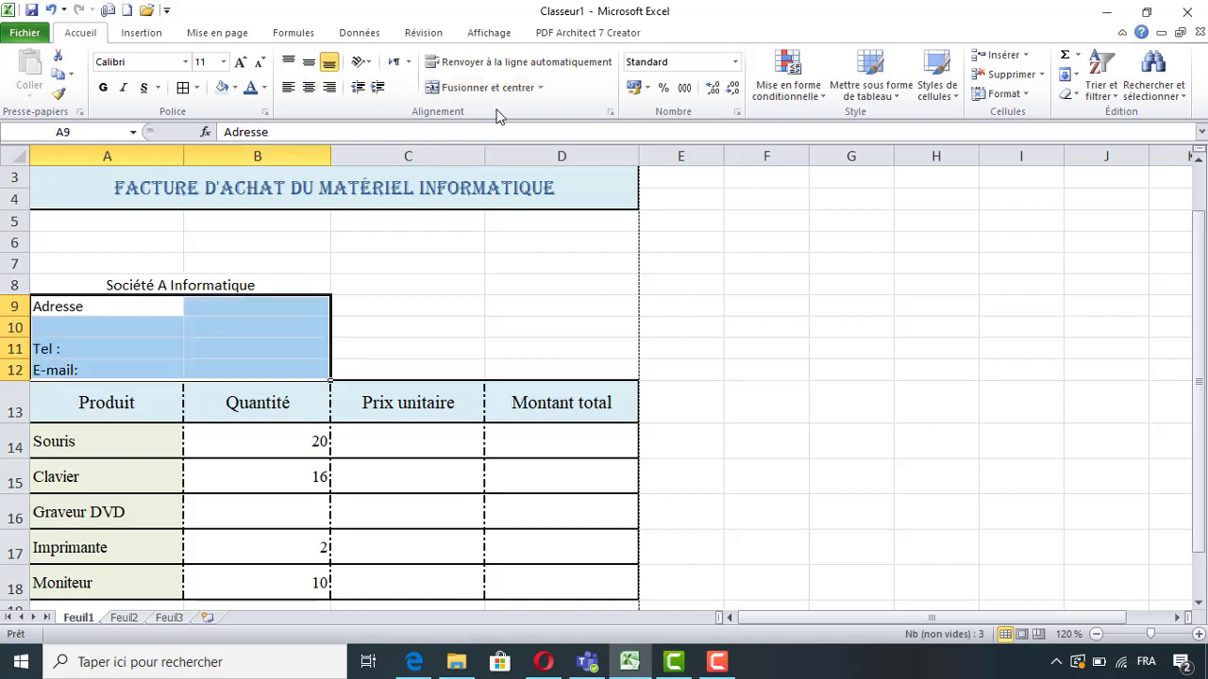
left_click(540, 89)
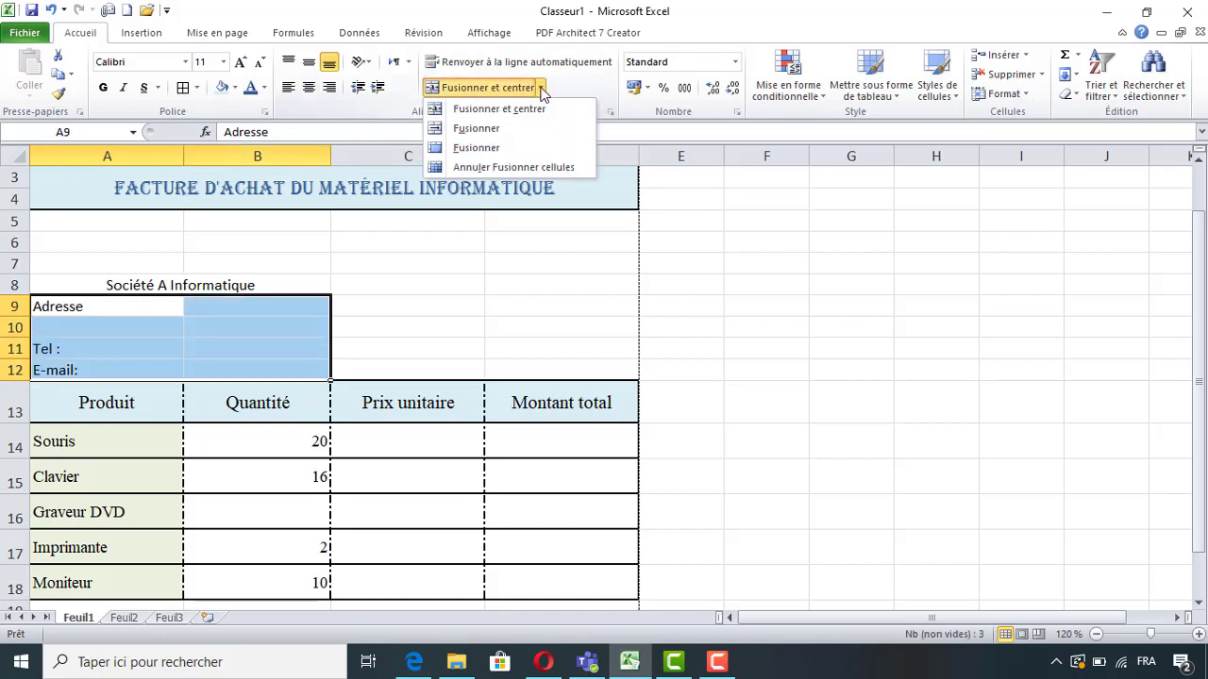
left_click(492, 132)
left_click(296, 320)
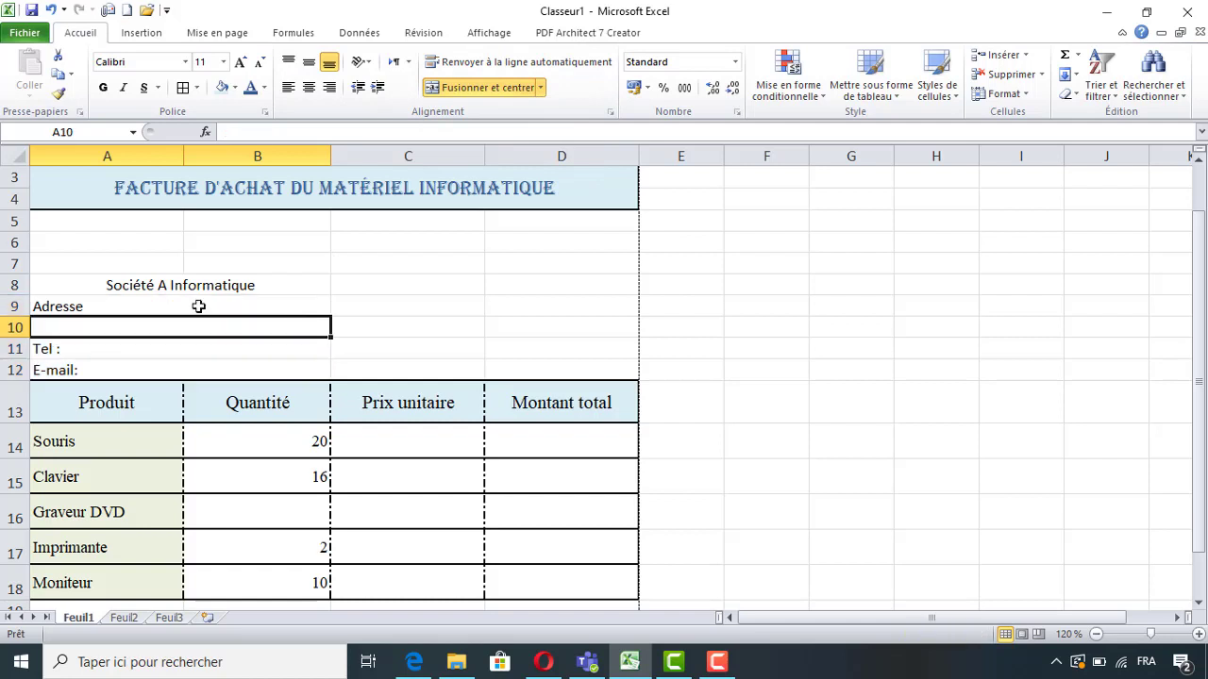
Give block A8:B12 an outside border and bold Times New Roman text.
mouse_move(73, 283)
left_mouse_down()
mouse_move(170, 306)
mouse_move(177, 363)
left_mouse_up()
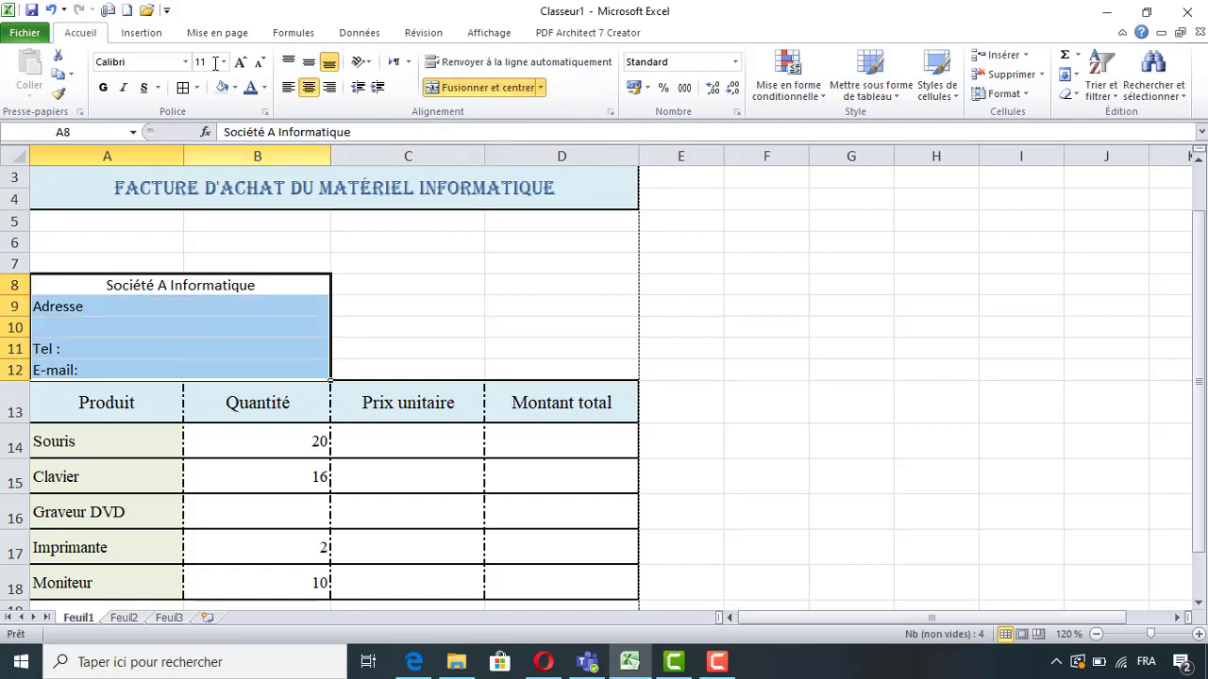
left_click(196, 88)
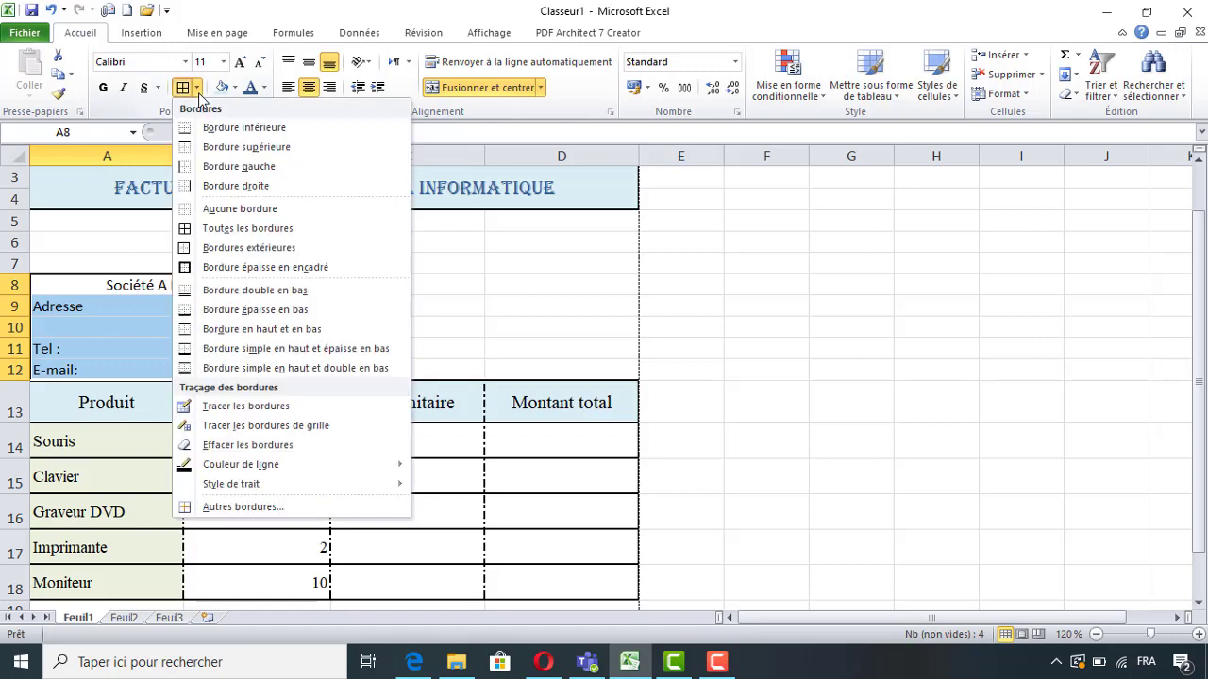
left_click(244, 250)
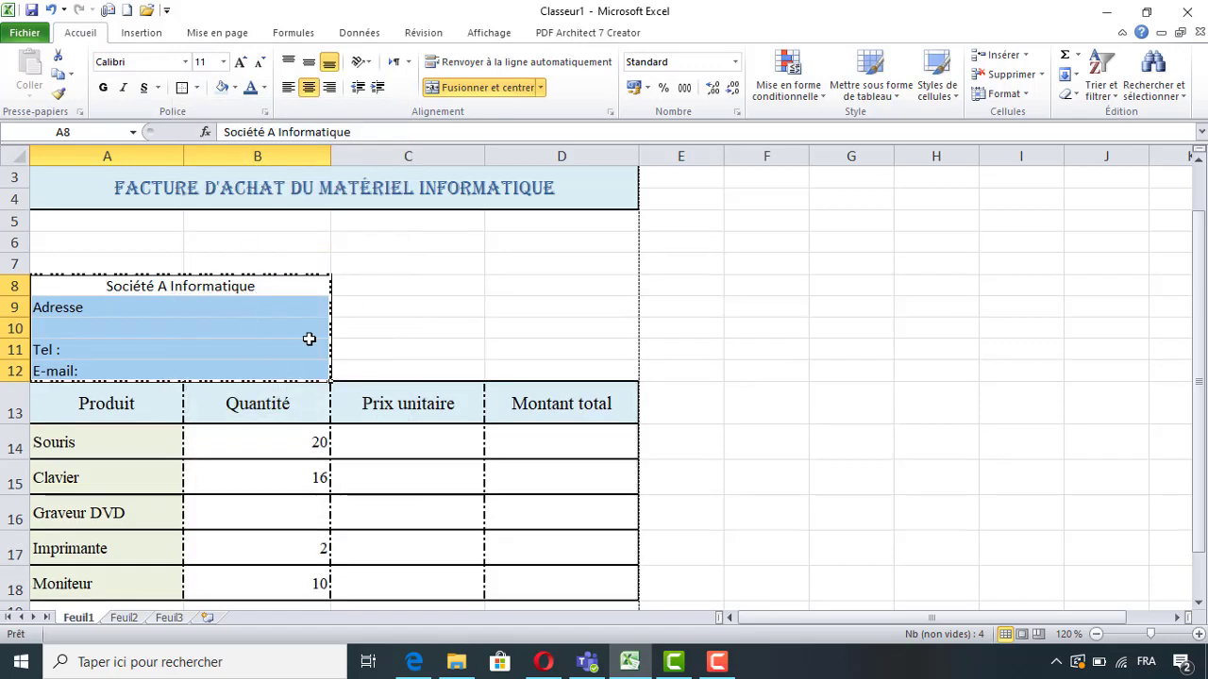
left_click(146, 62)
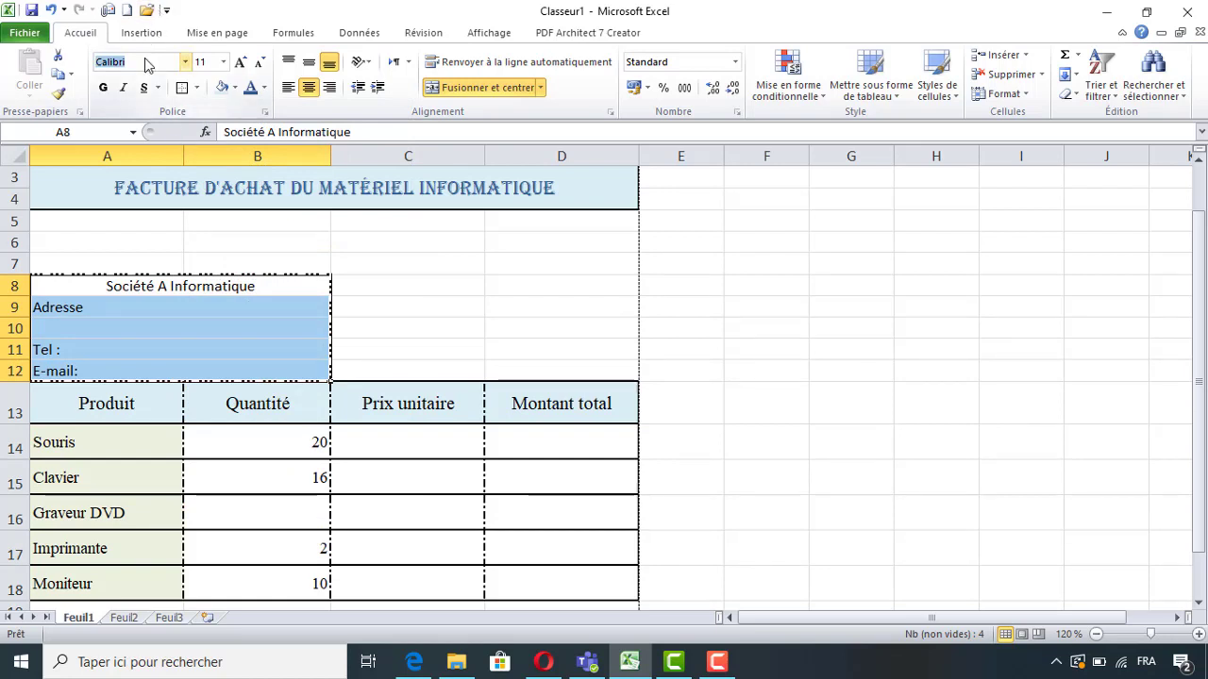
type("Times New Roman")
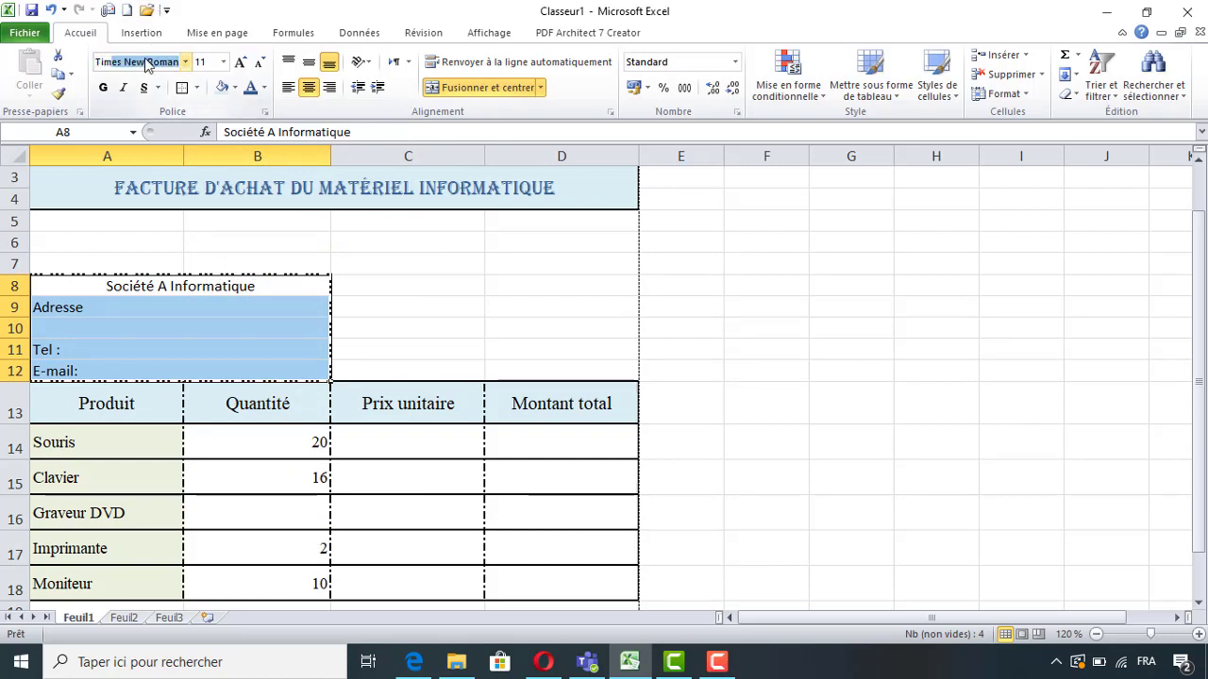
key("Return")
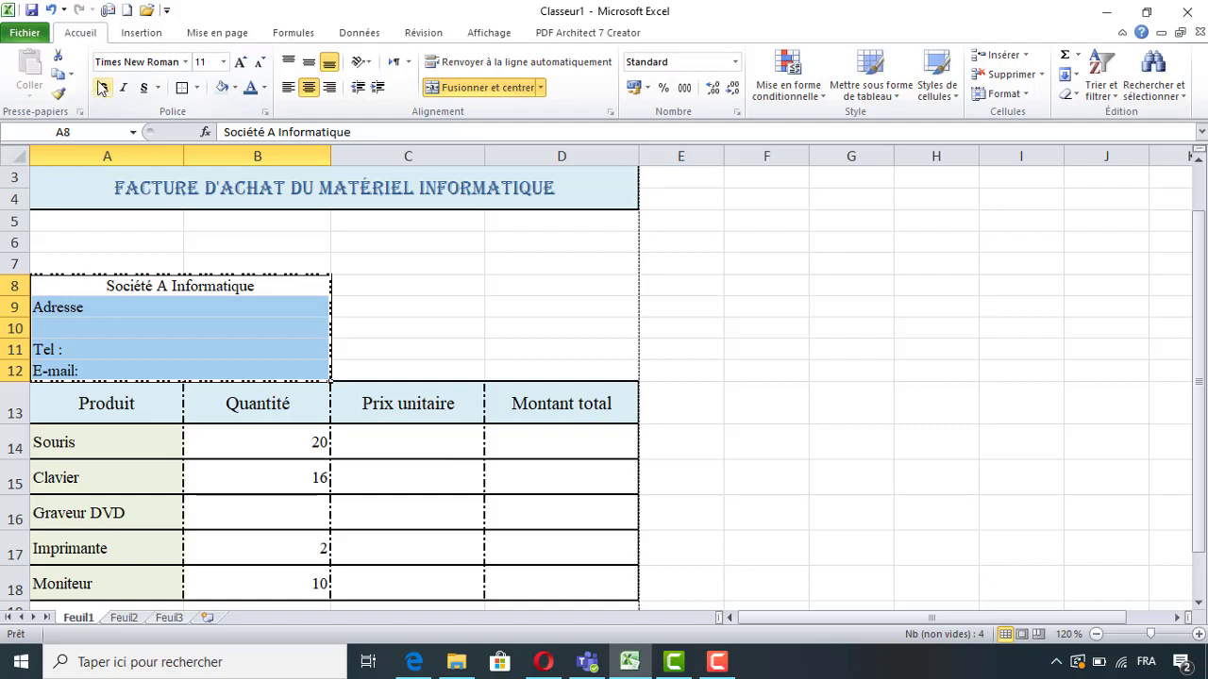
left_click(104, 88)
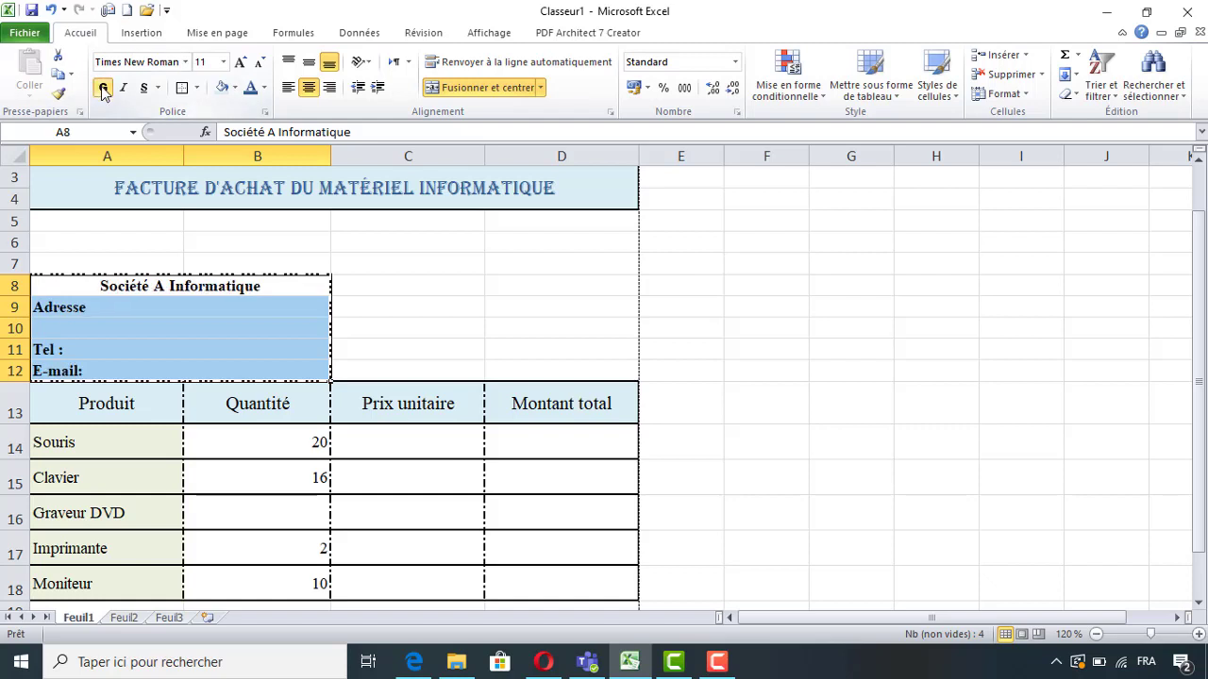
Fill the company block A8:B12 with a light blue theme colour.
left_click(235, 89)
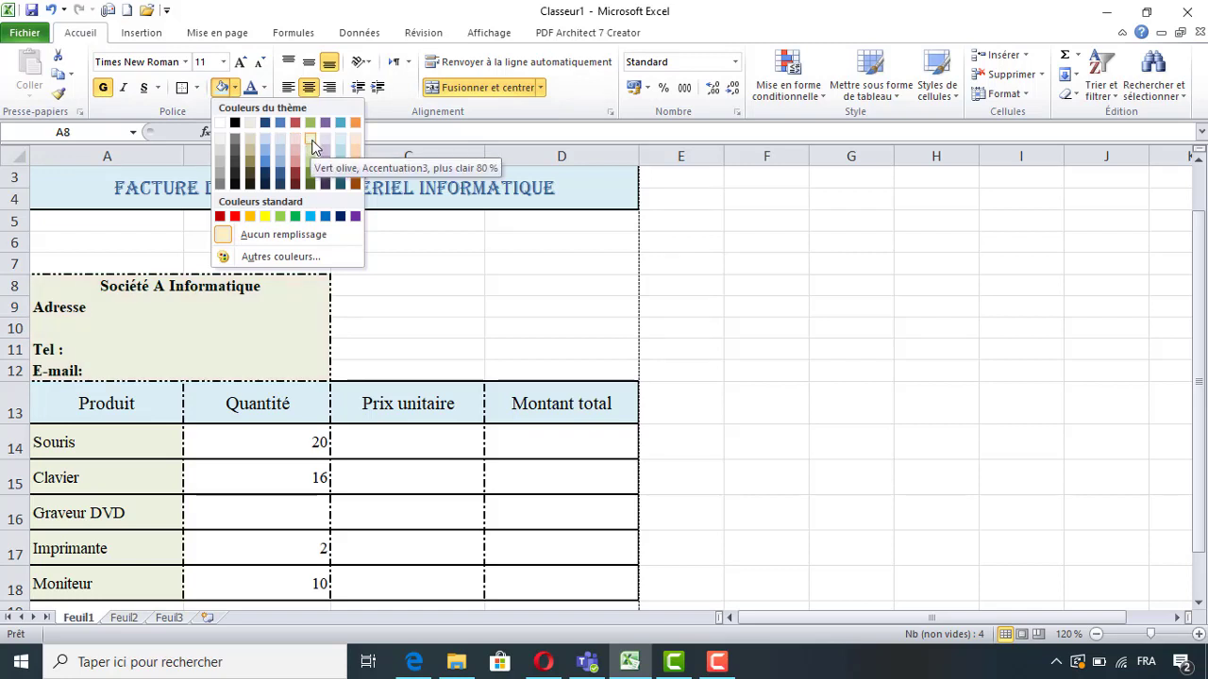
left_click(341, 141)
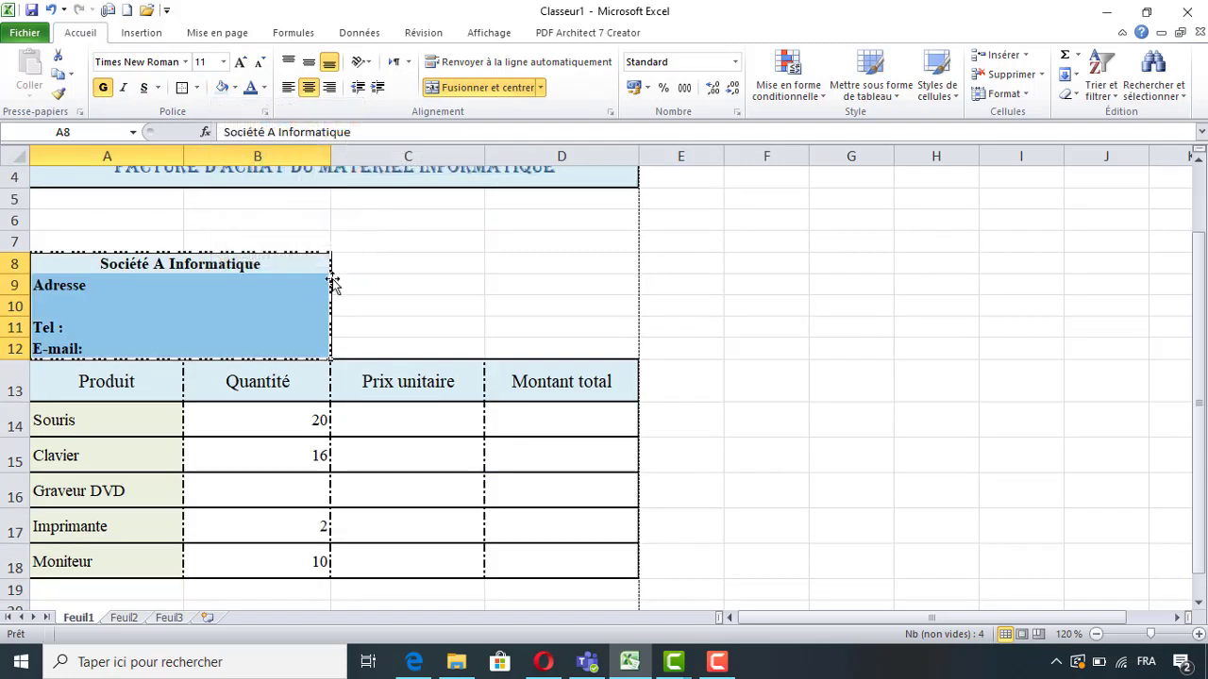
left_click(304, 288)
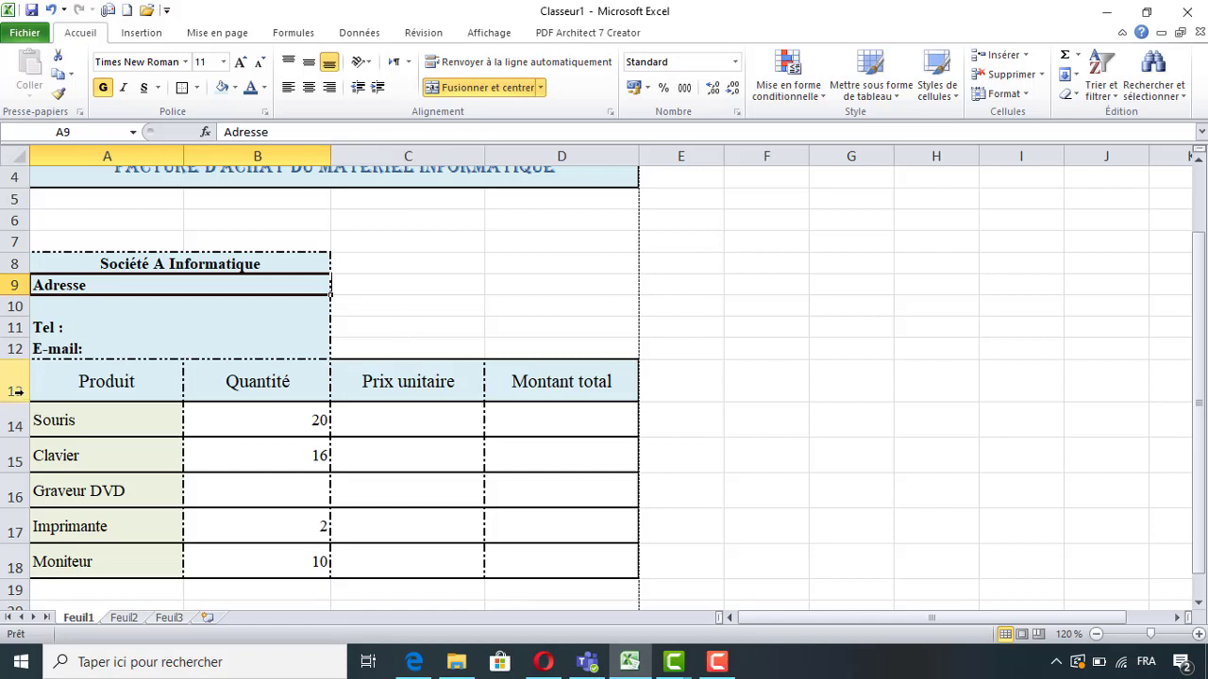
Insert fourteen blank rows 13–26 above the product table and clear their formatting.
left_click_drag(15, 390, 15, 623)
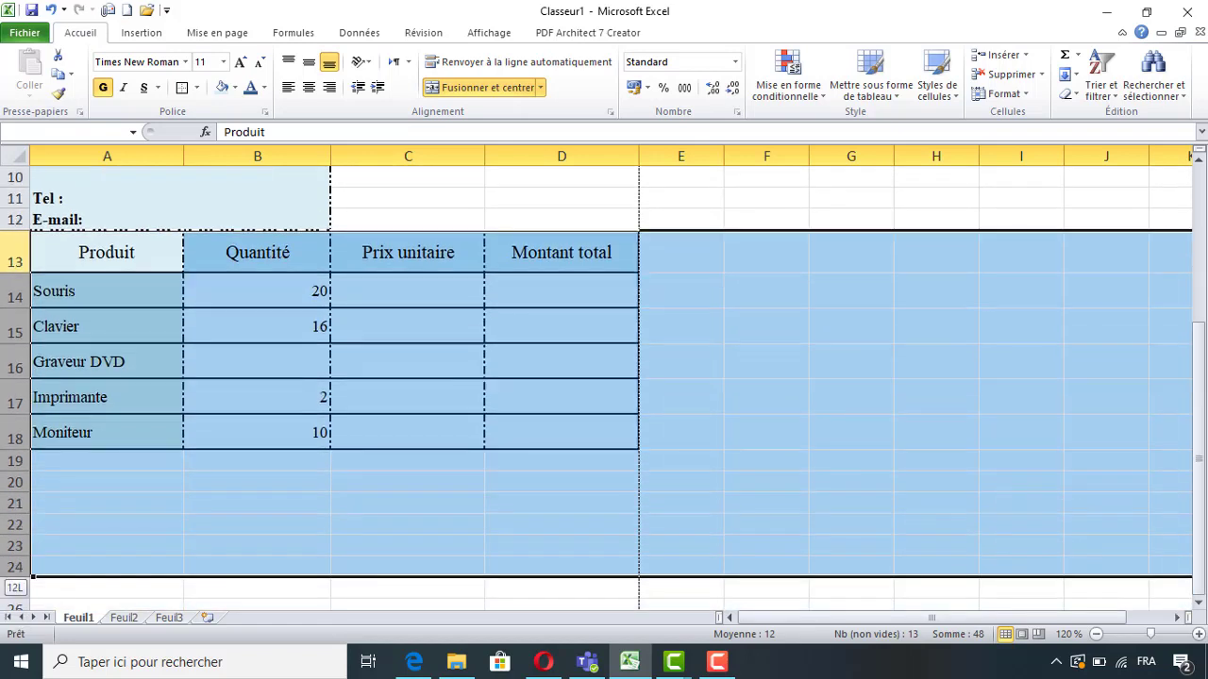
left_click_drag(15, 622, 15, 613)
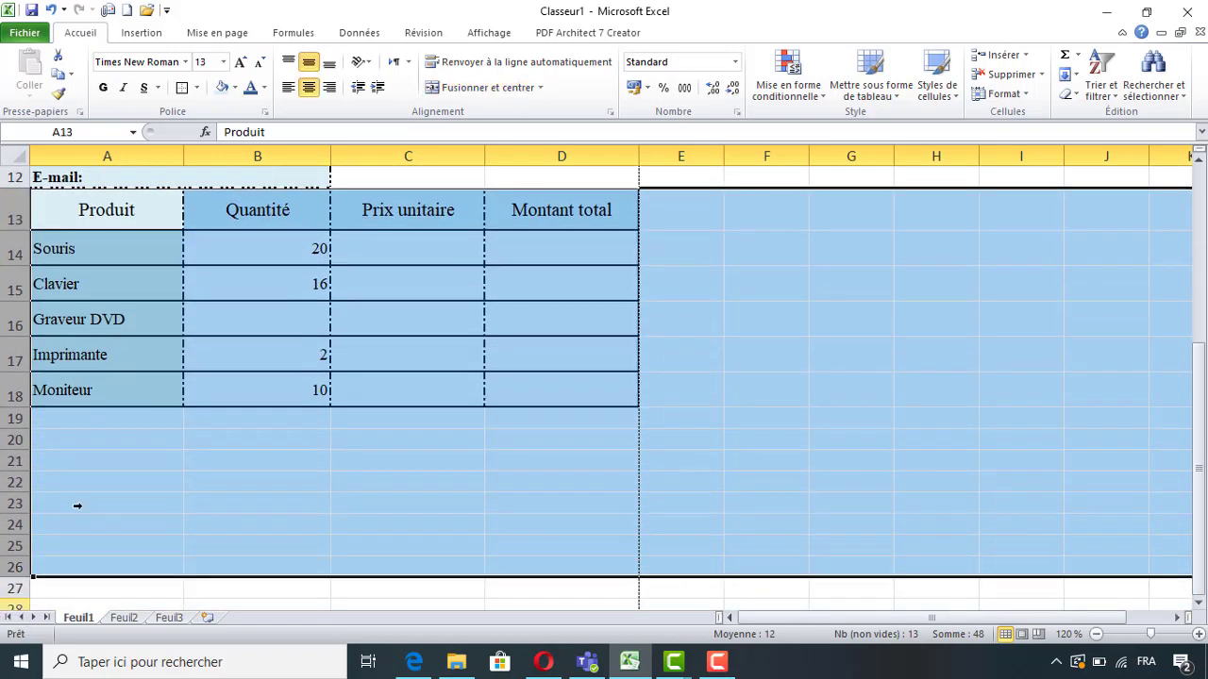
left_click(1004, 56)
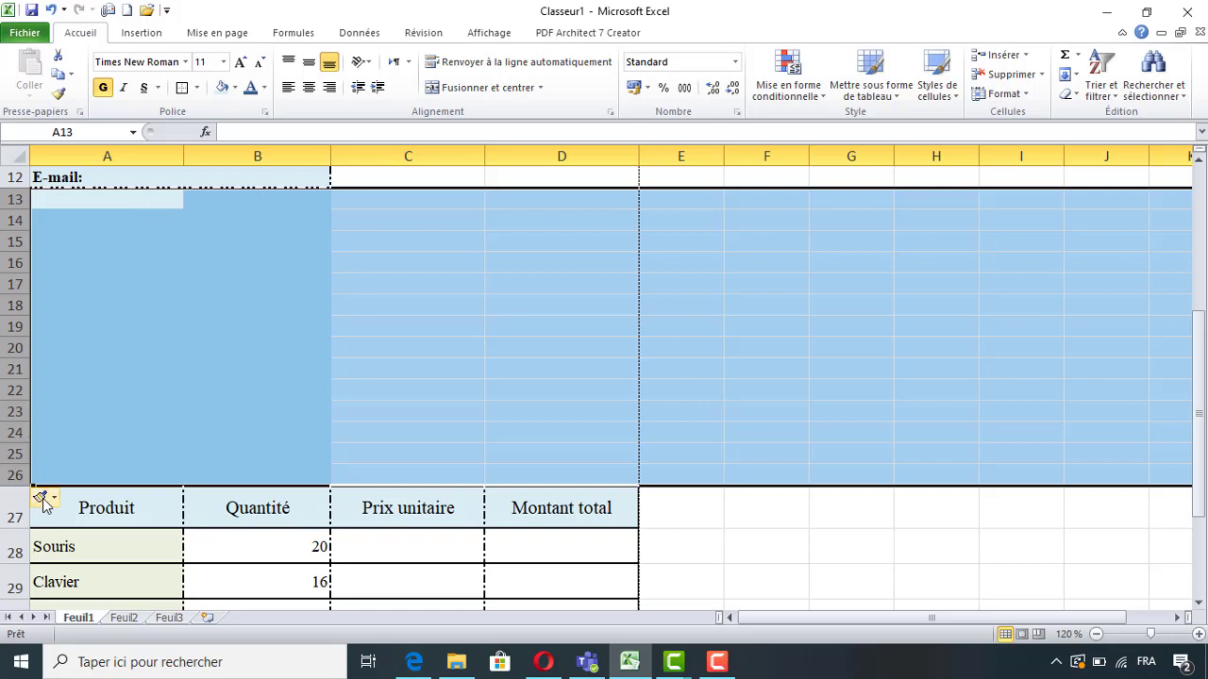
mouse_move(38, 497)
left_click(52, 497)
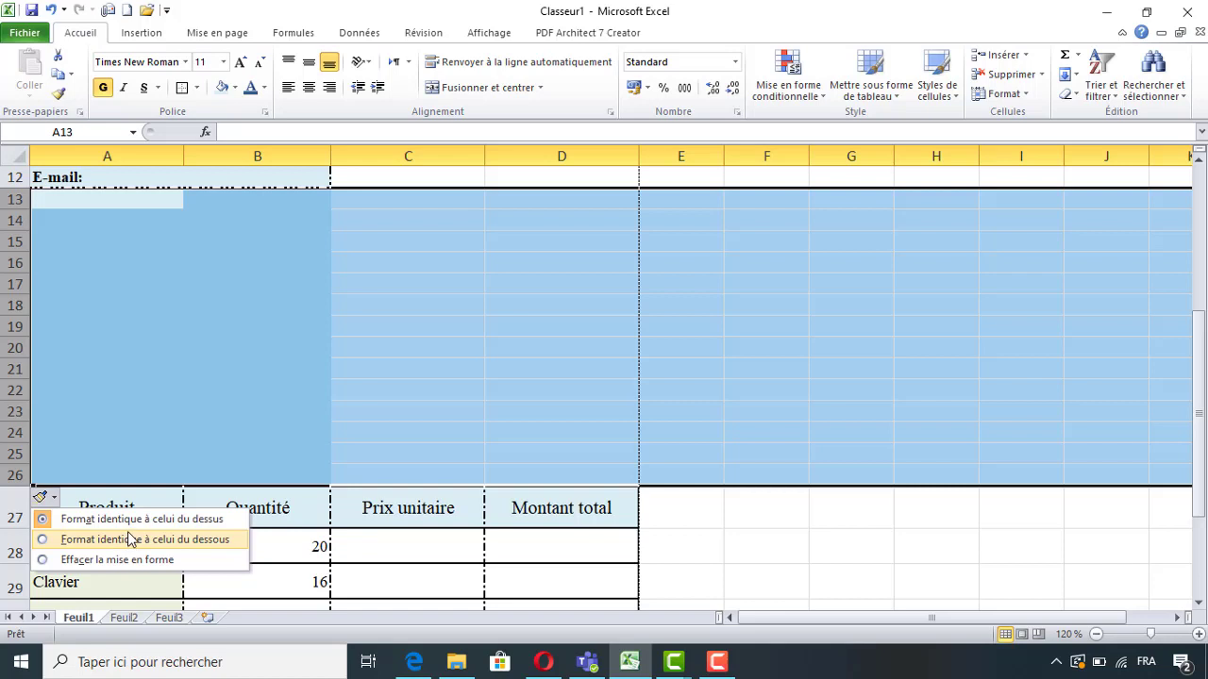
left_click(42, 560)
left_click(119, 412)
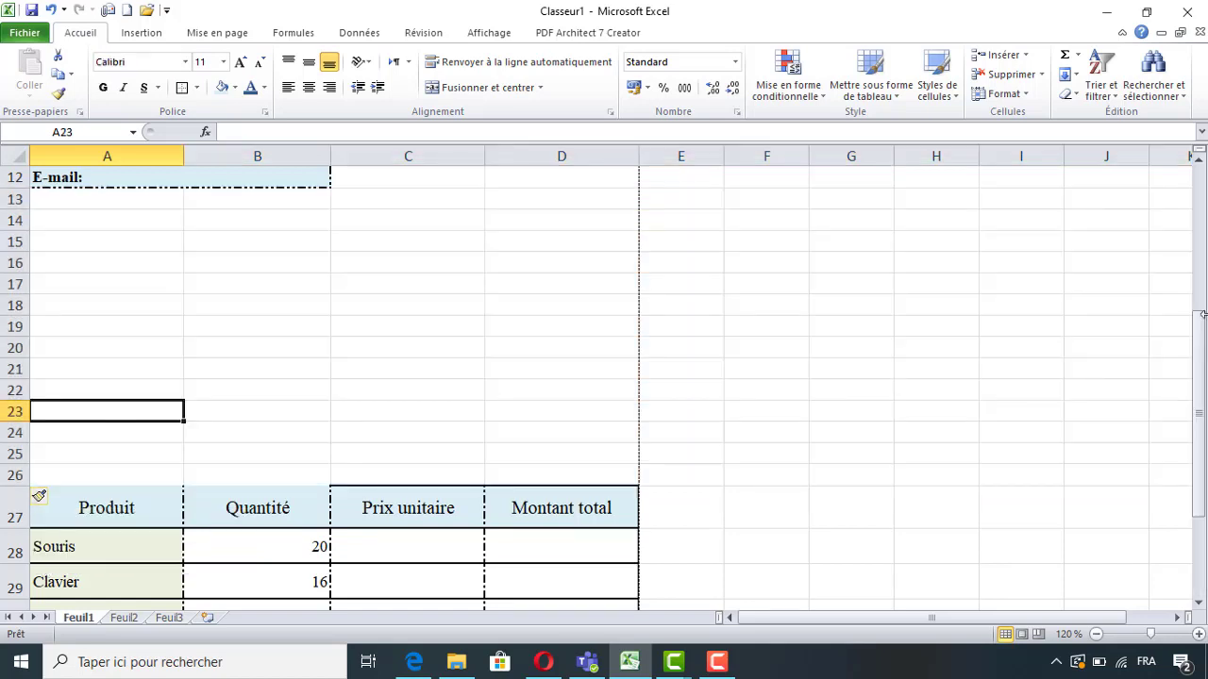
left_click_drag(1201, 314, 1202, 261)
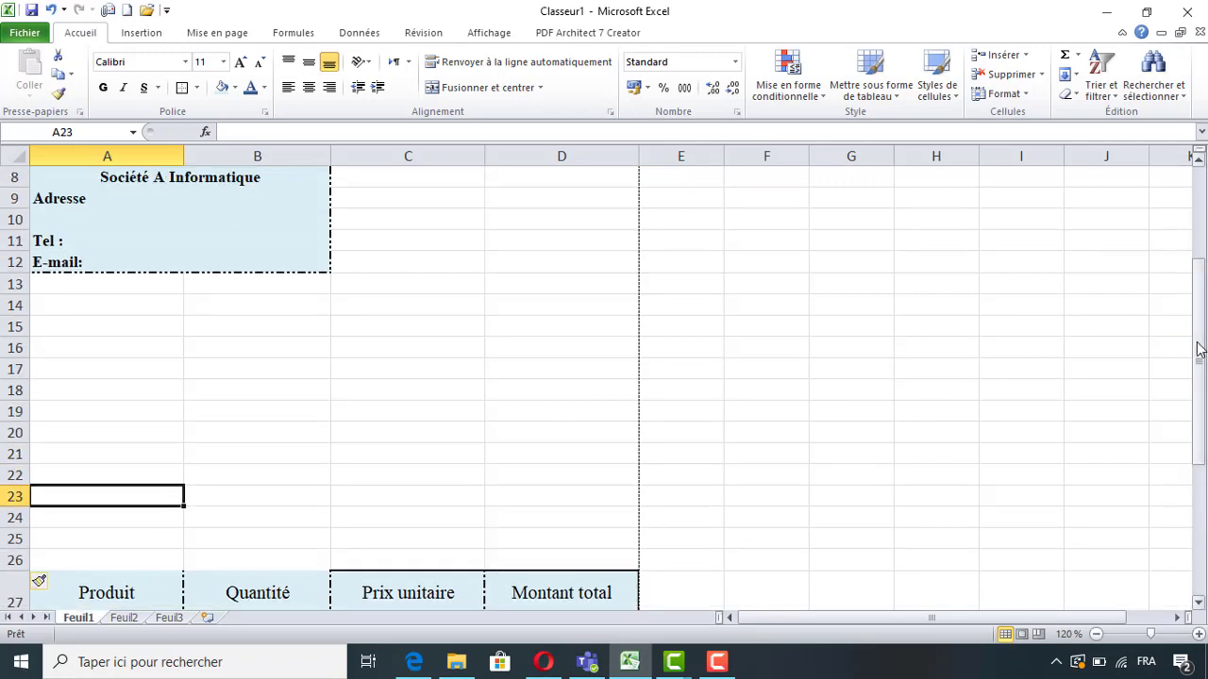
left_click_drag(1198, 345, 1198, 320)
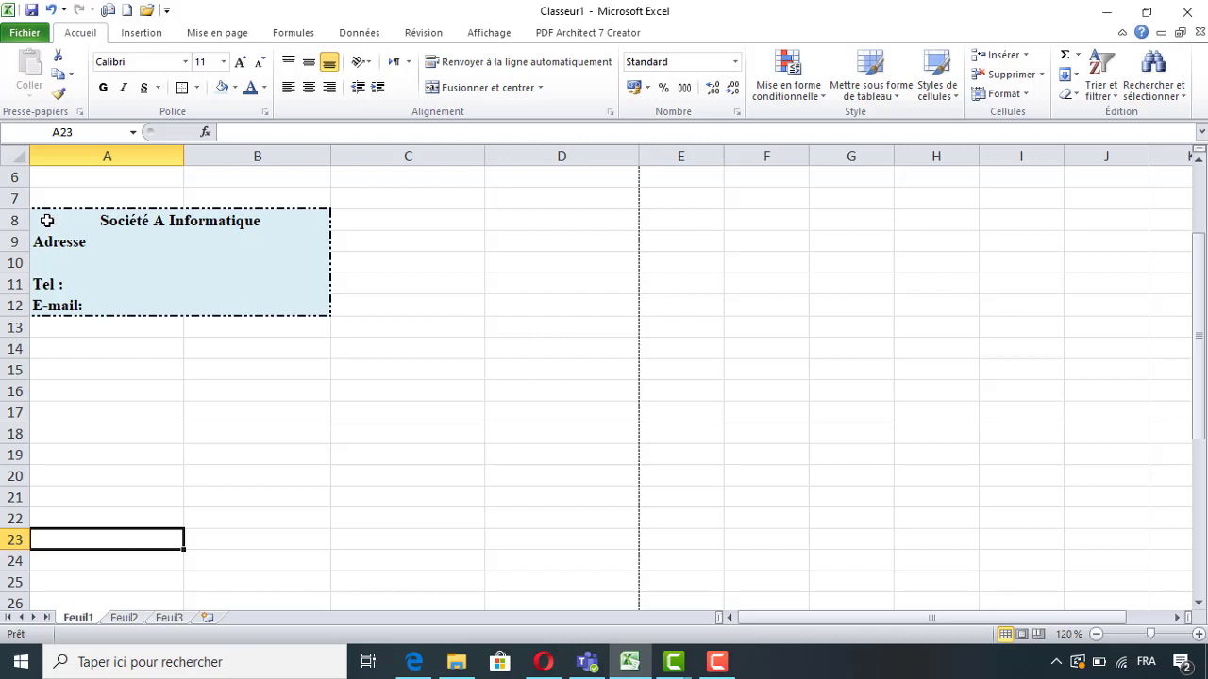
left_click_drag(47, 219, 196, 305)
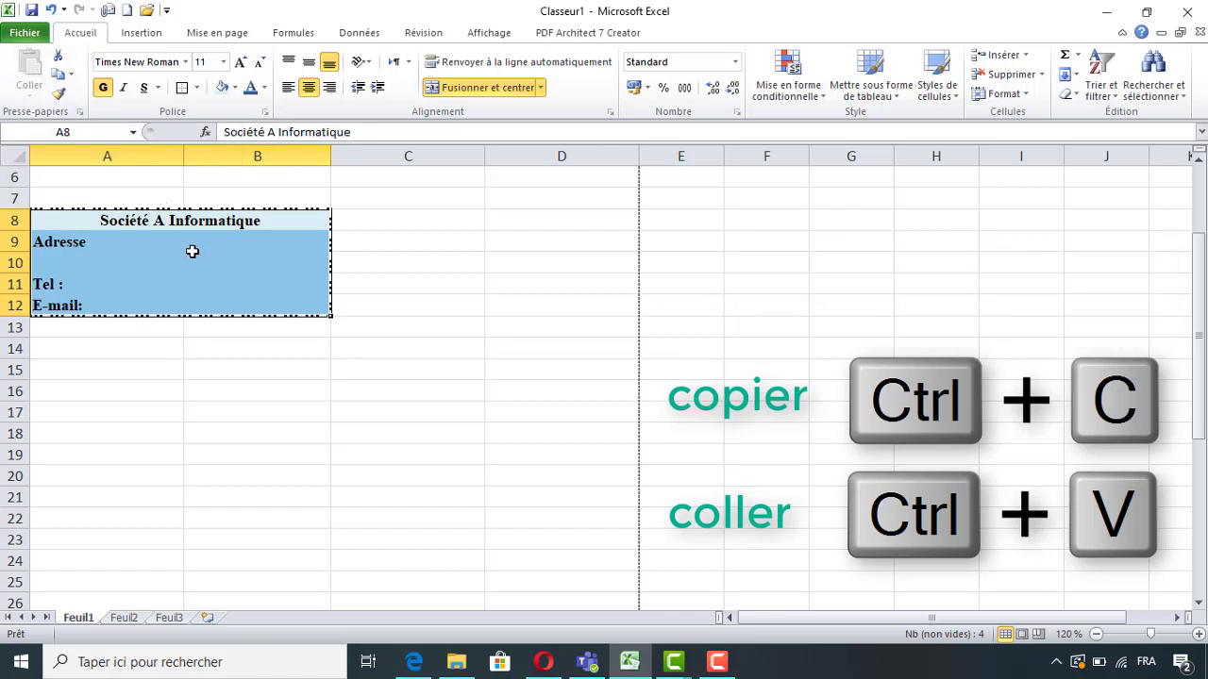
Copy the company block A8:B12 and paste it with its original formatting at C15.
right_click(262, 263)
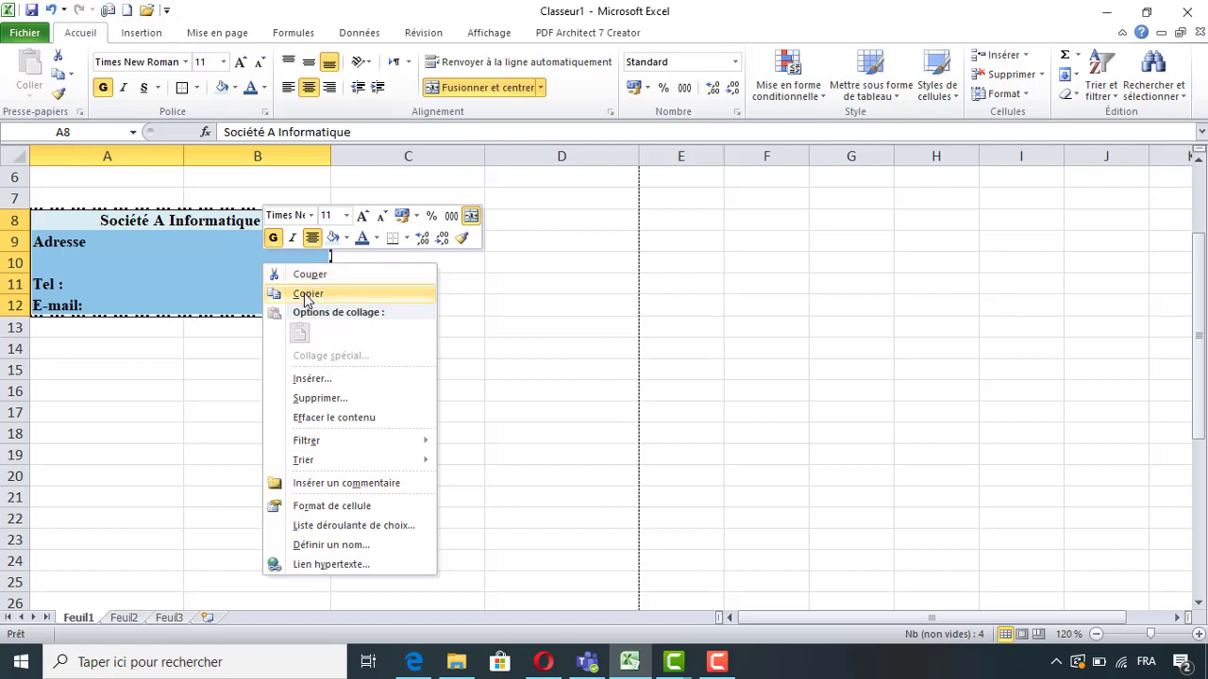
left_click(304, 295)
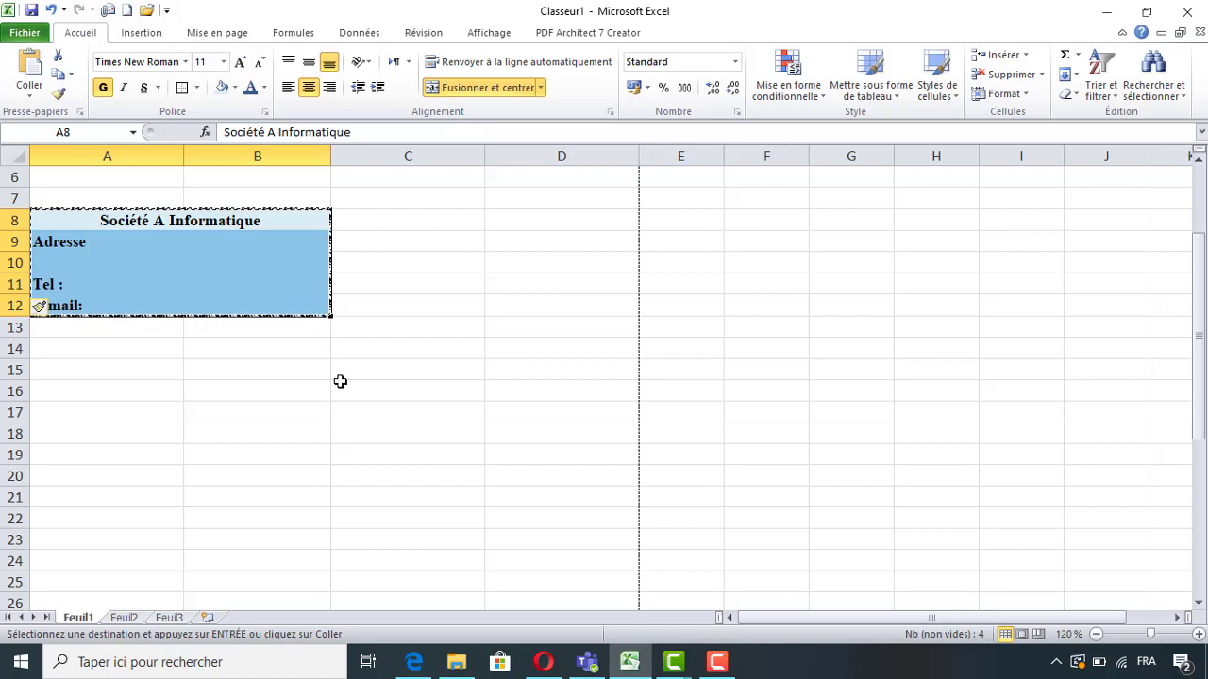
left_click(368, 371)
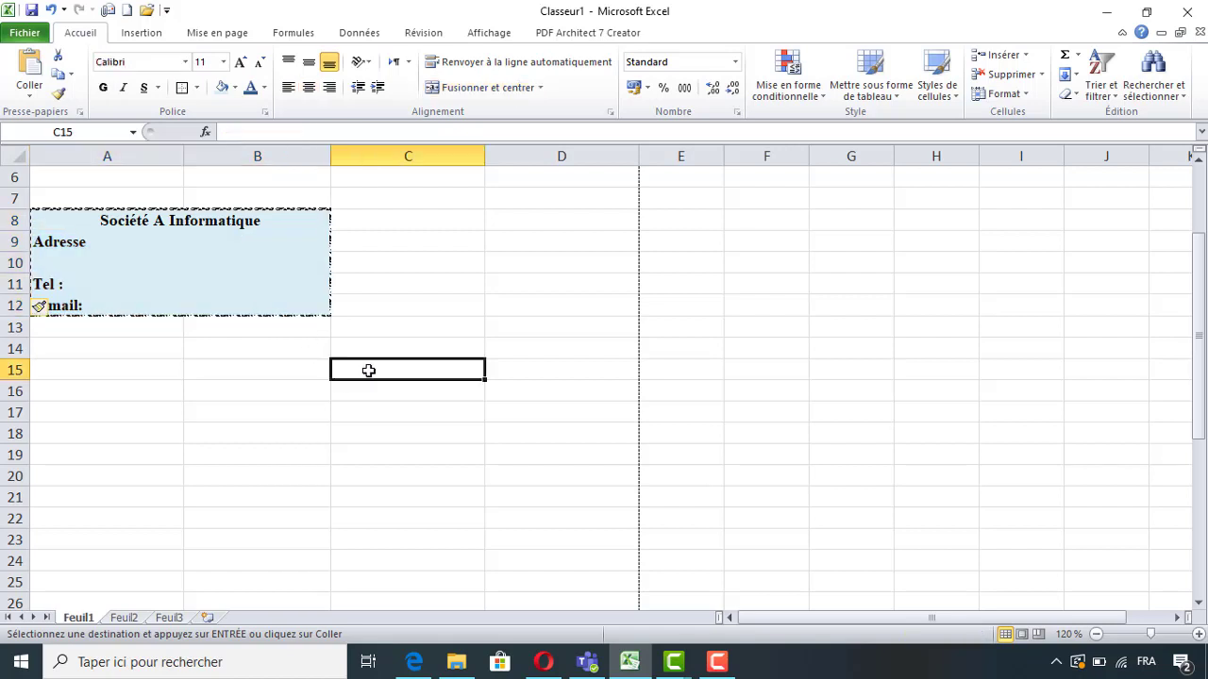
right_click(369, 375)
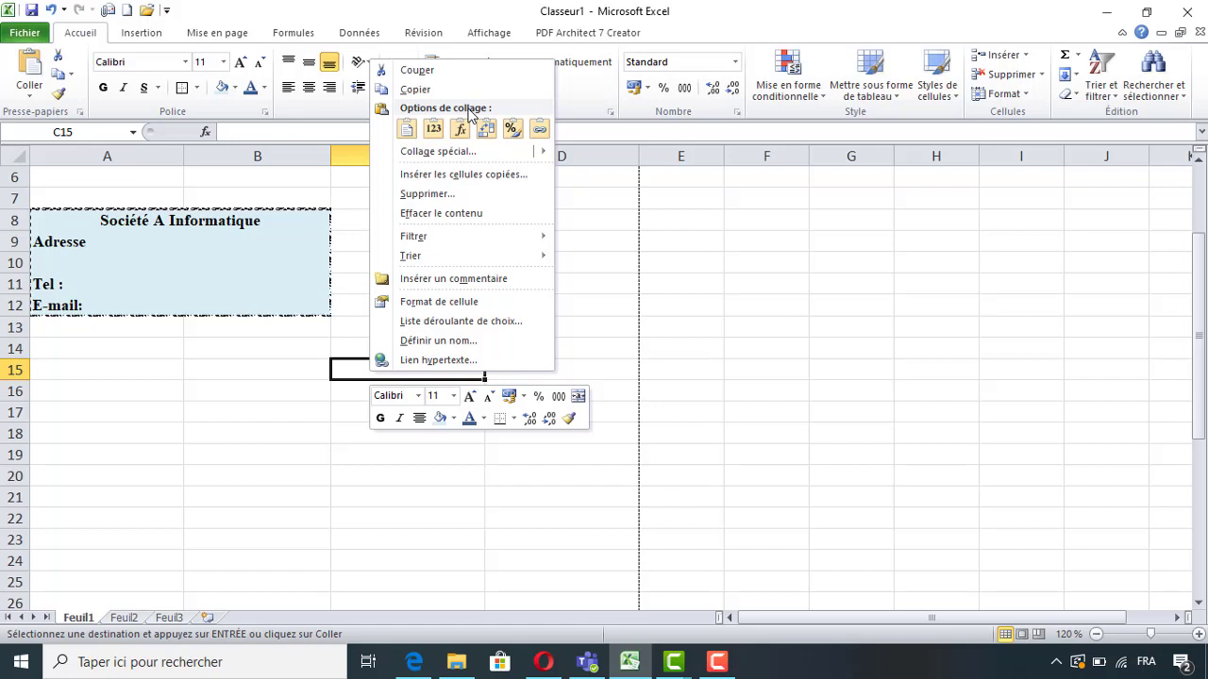
left_click(433, 129)
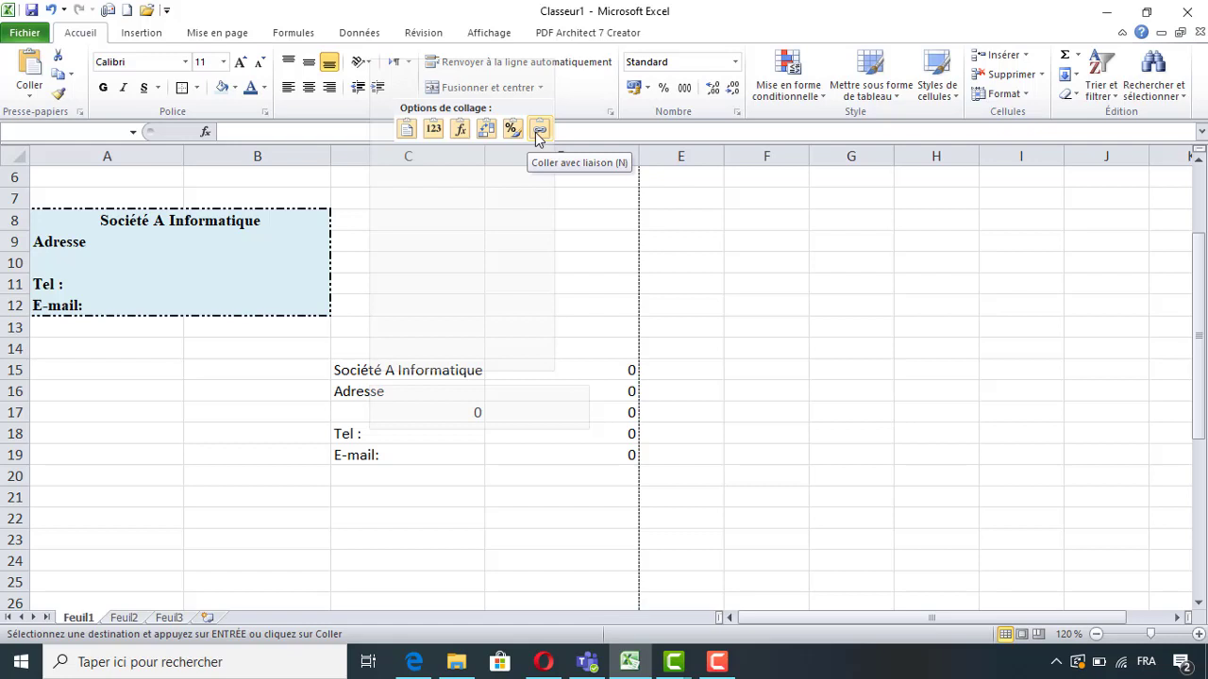
left_click(406, 133)
scroll(579, 270, "down", 2)
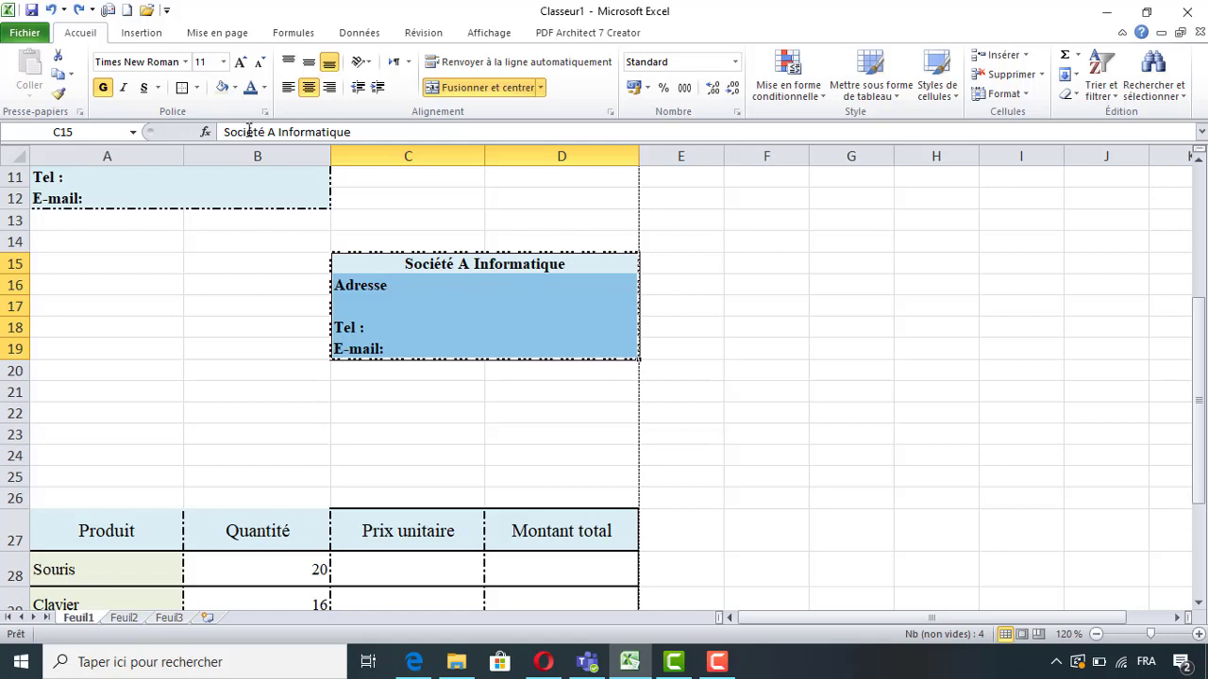
Give the copied block C15:D19 a light fill colour, then open the Fichier information view.
left_click(236, 89)
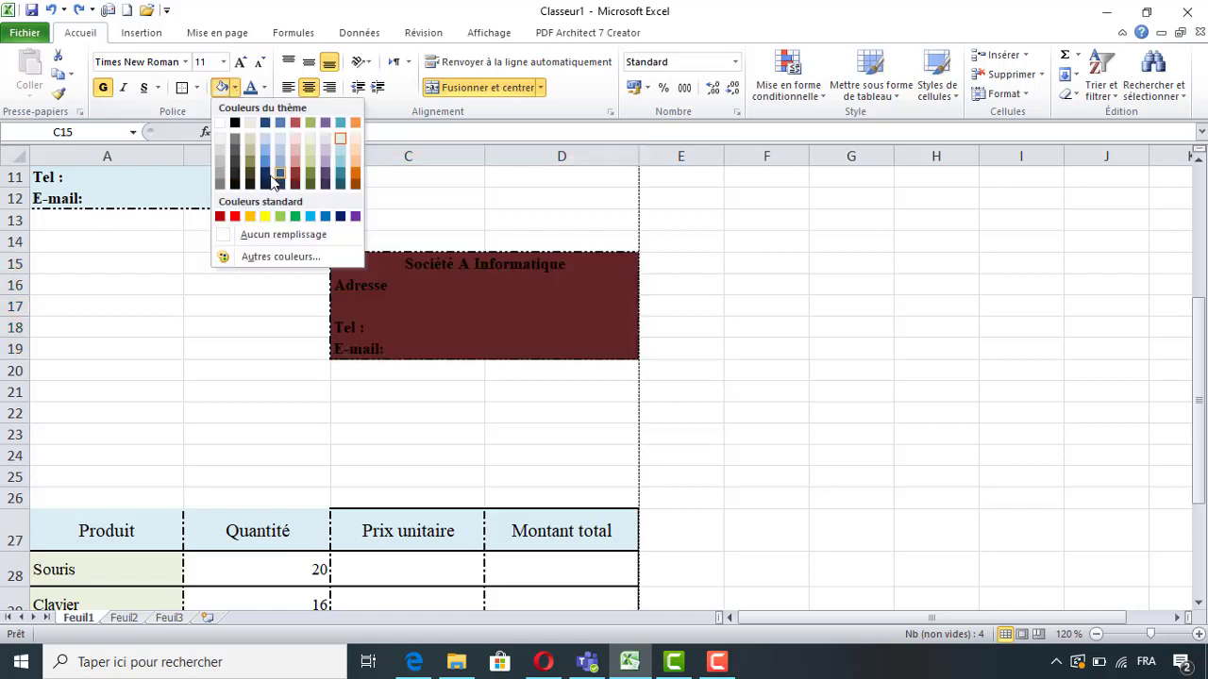
key("Escape")
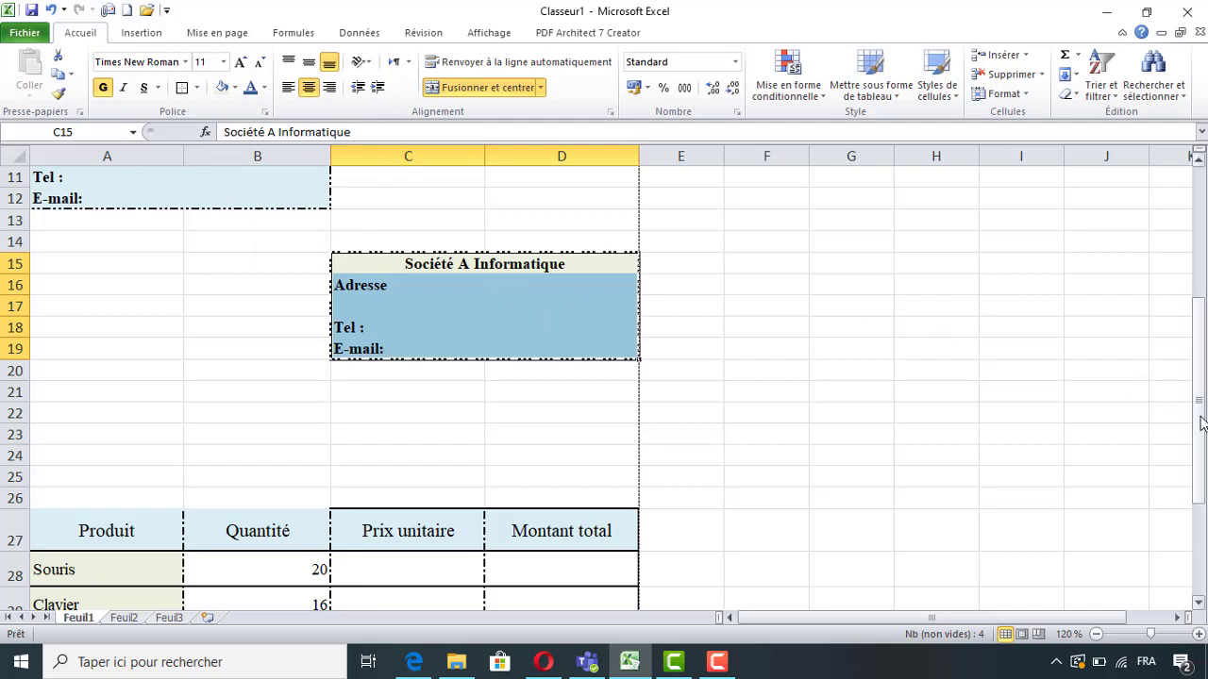
left_click_drag(1202, 405, 1203, 357)
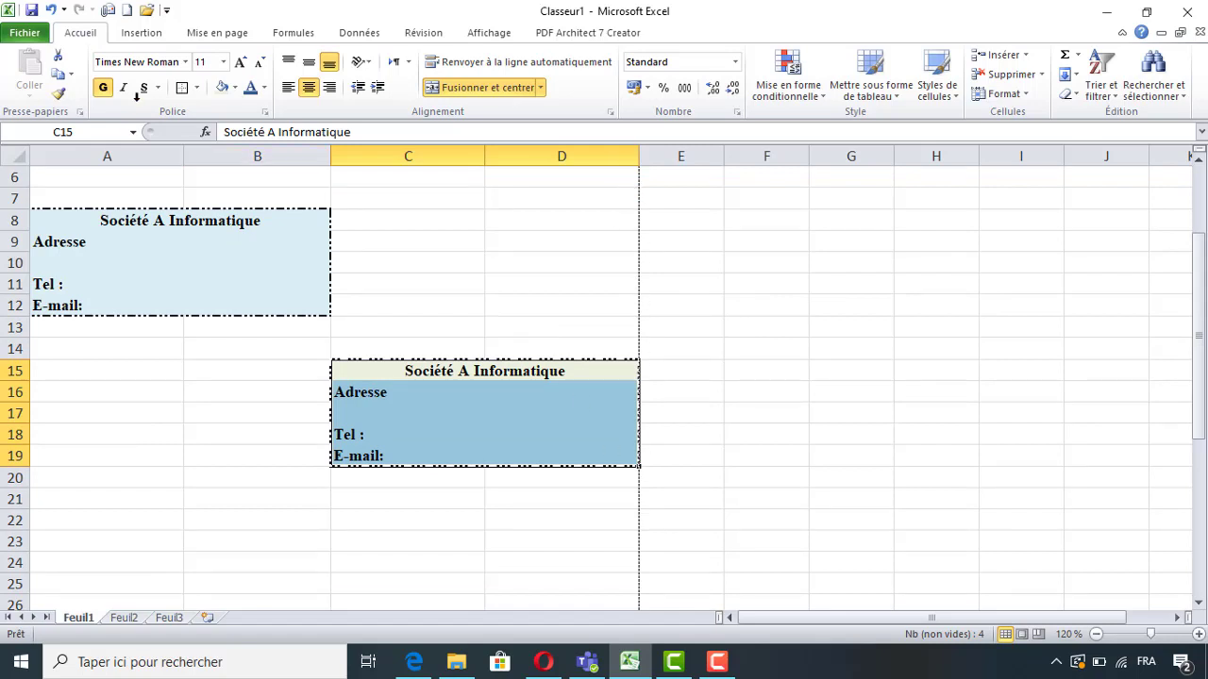
left_click(26, 34)
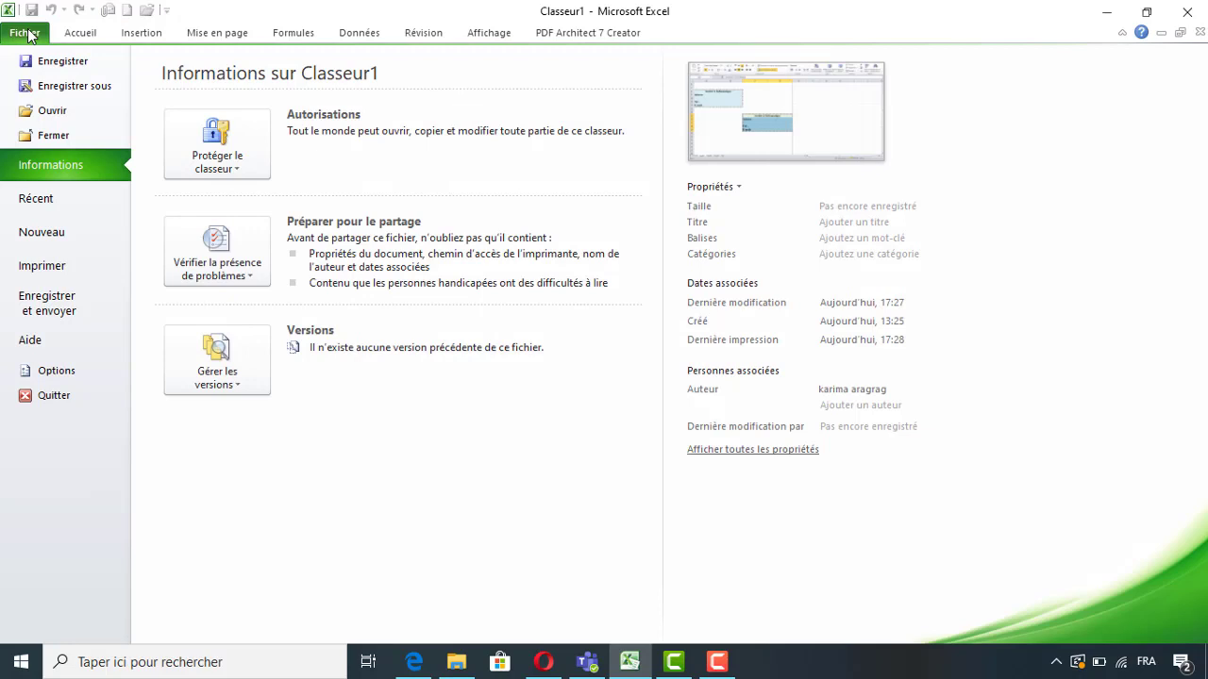
Check the invoice's print preview, then return to the worksheet.
left_click(68, 266)
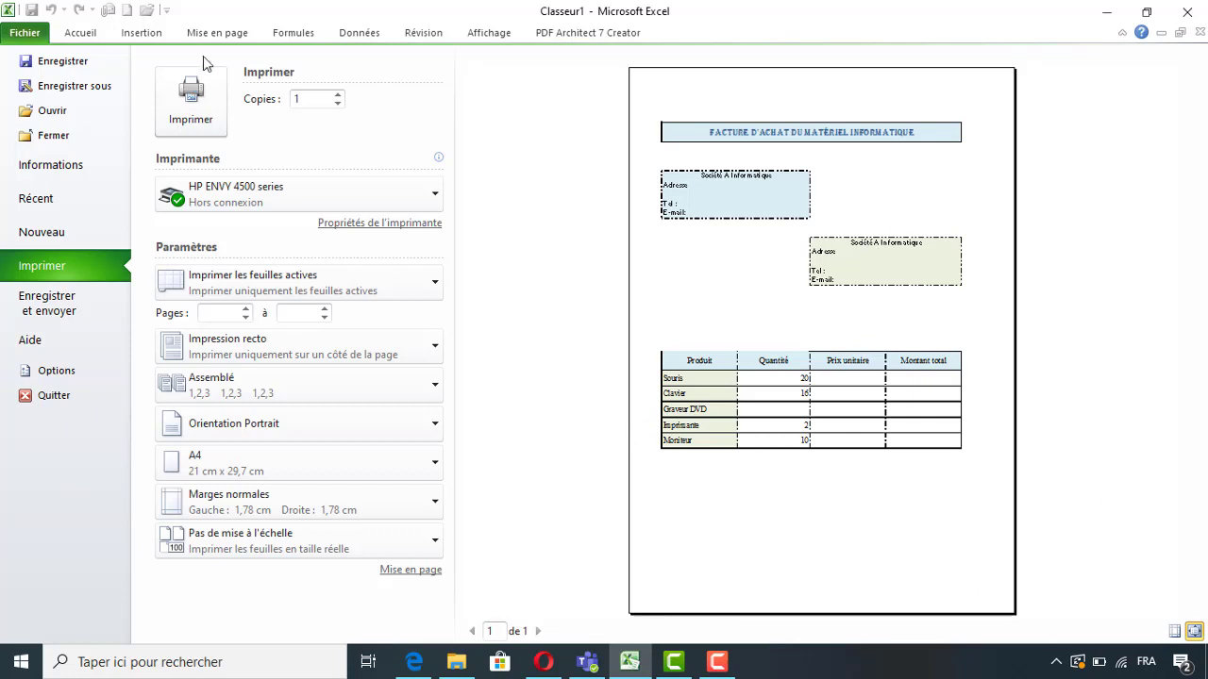
left_click(84, 42)
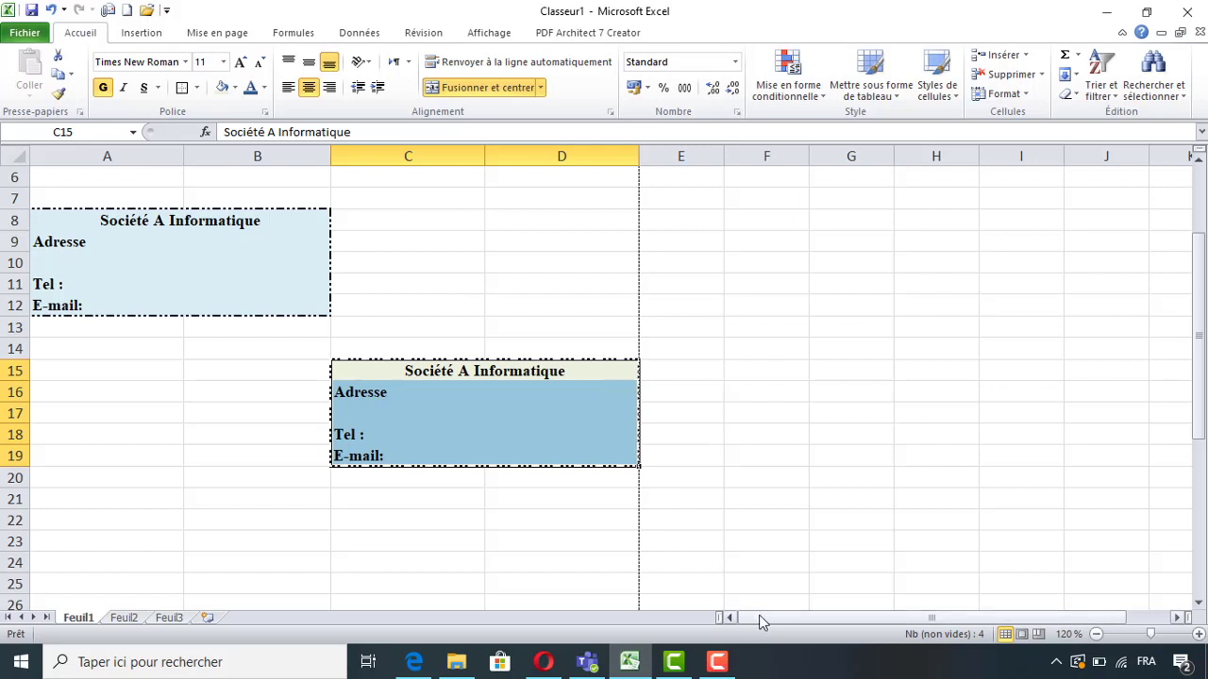
left_click(1022, 635)
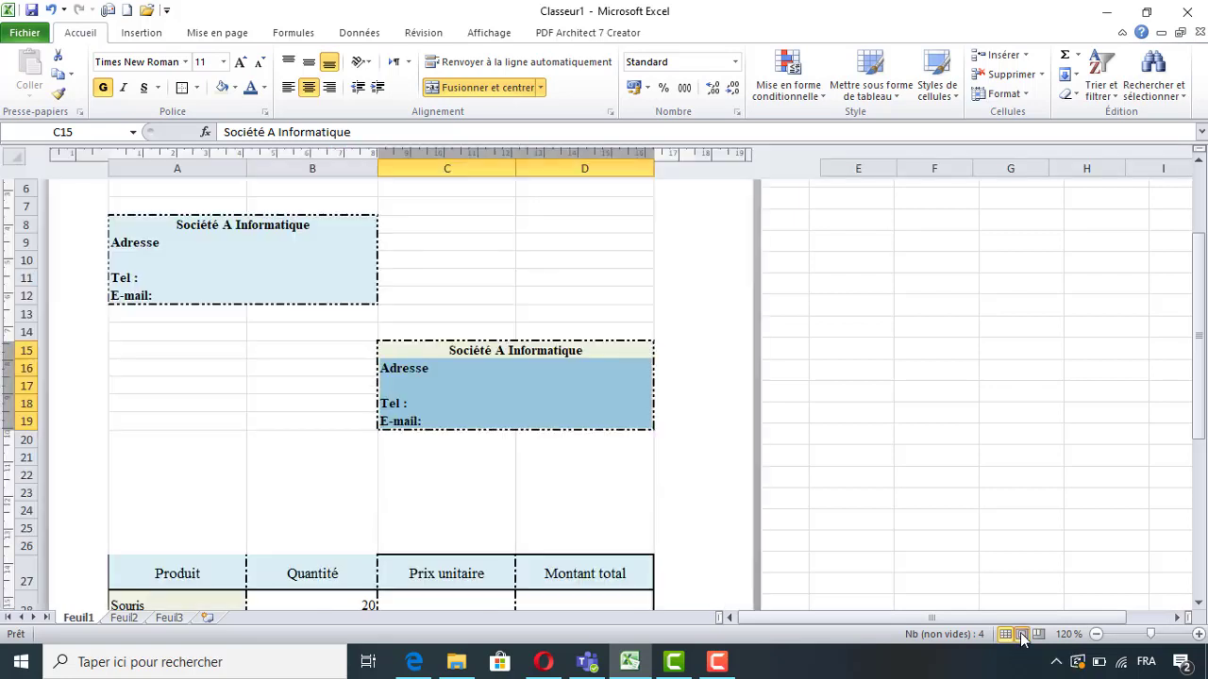
mouse_move(1198, 367)
left_mouse_down()
mouse_move(1189, 558)
mouse_move(1196, 310)
left_mouse_up()
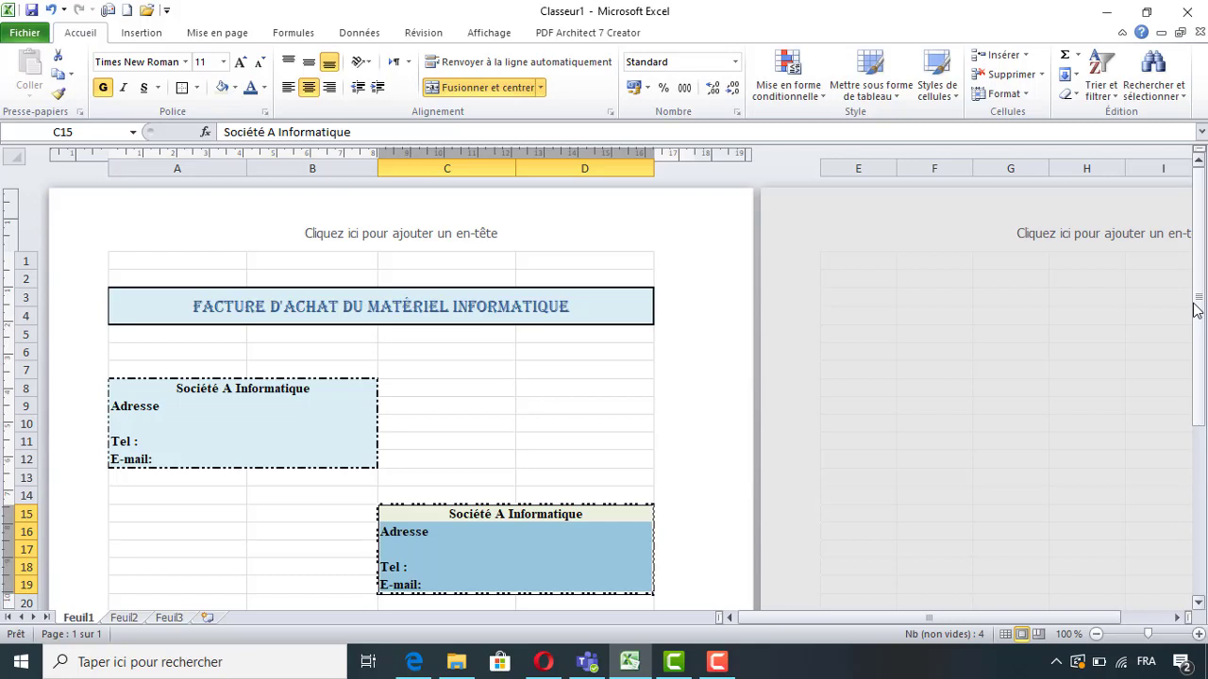
left_click(1006, 634)
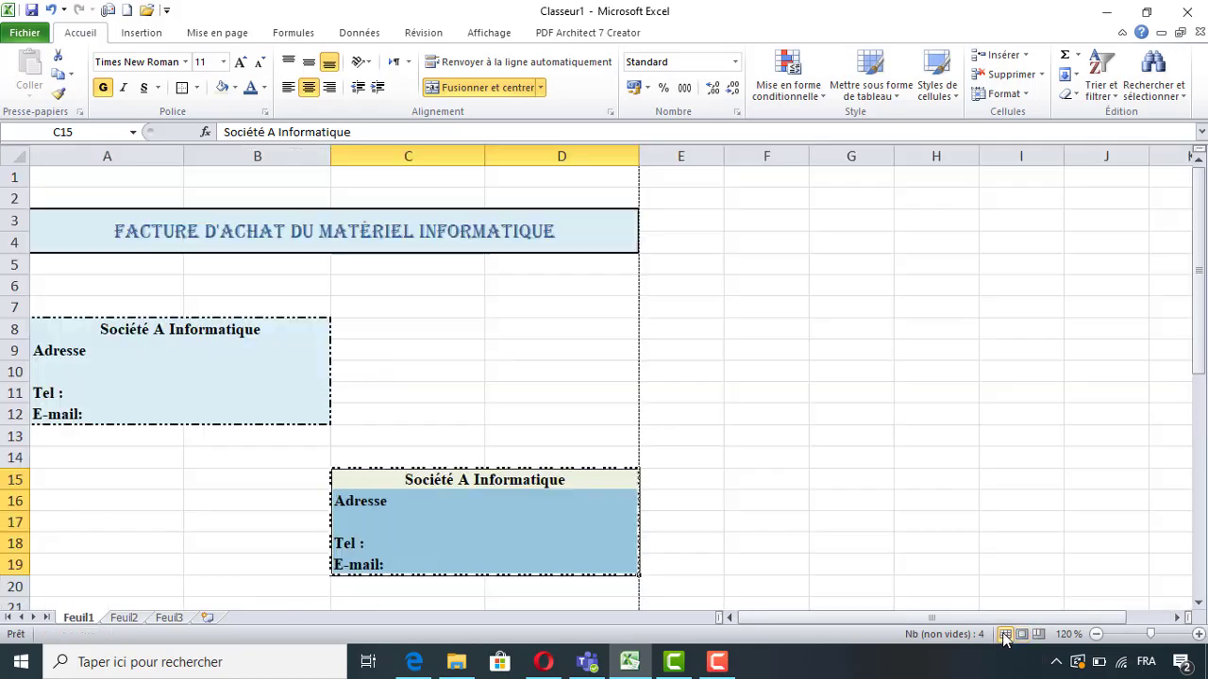
left_click_drag(1197, 352, 1198, 484)
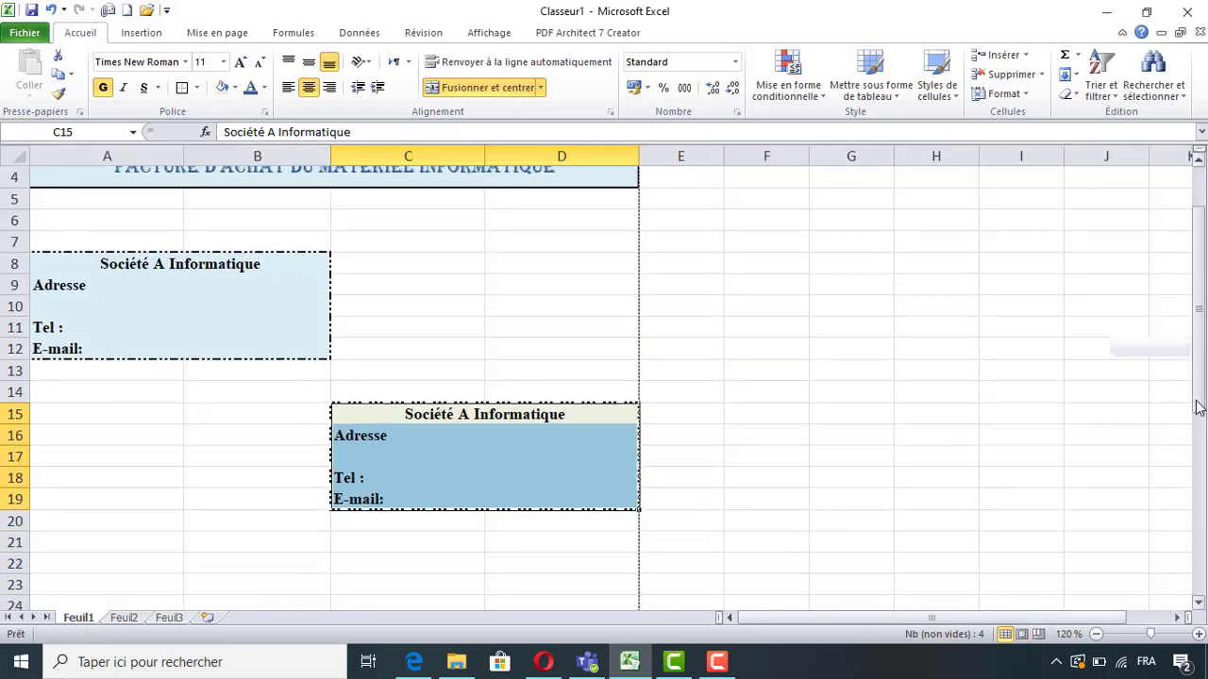
left_click_drag(1085, 559, 636, 518)
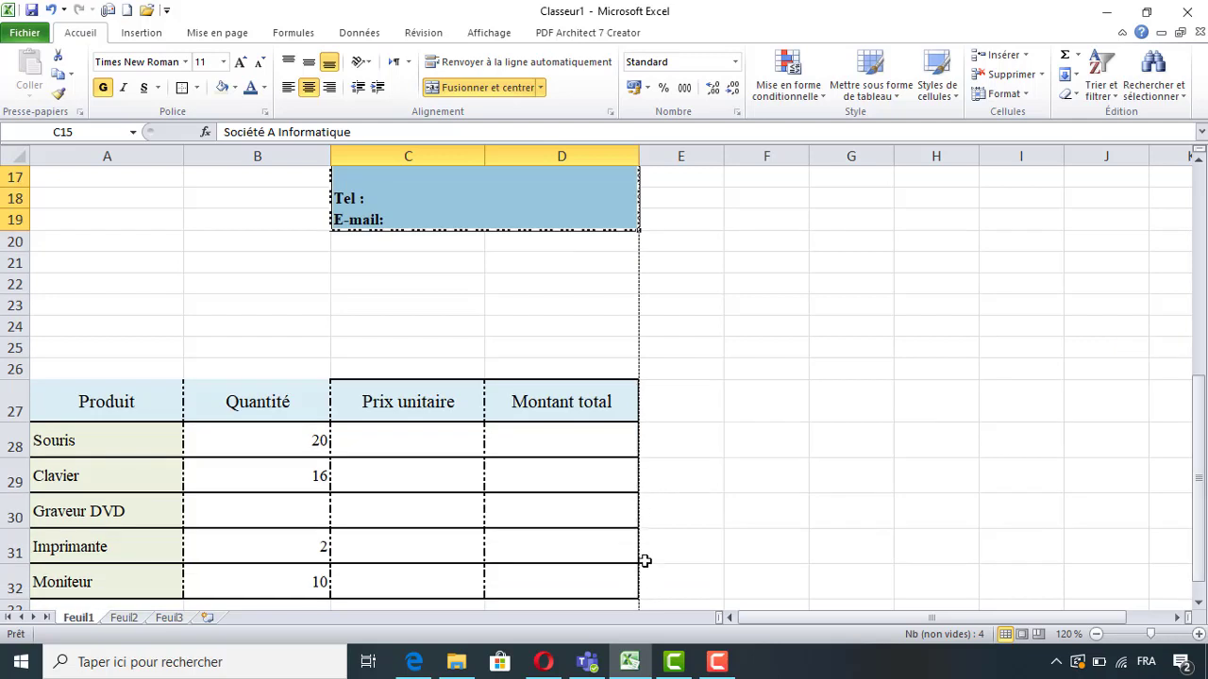
scroll(661, 604, "up", 1)
left_click(631, 552)
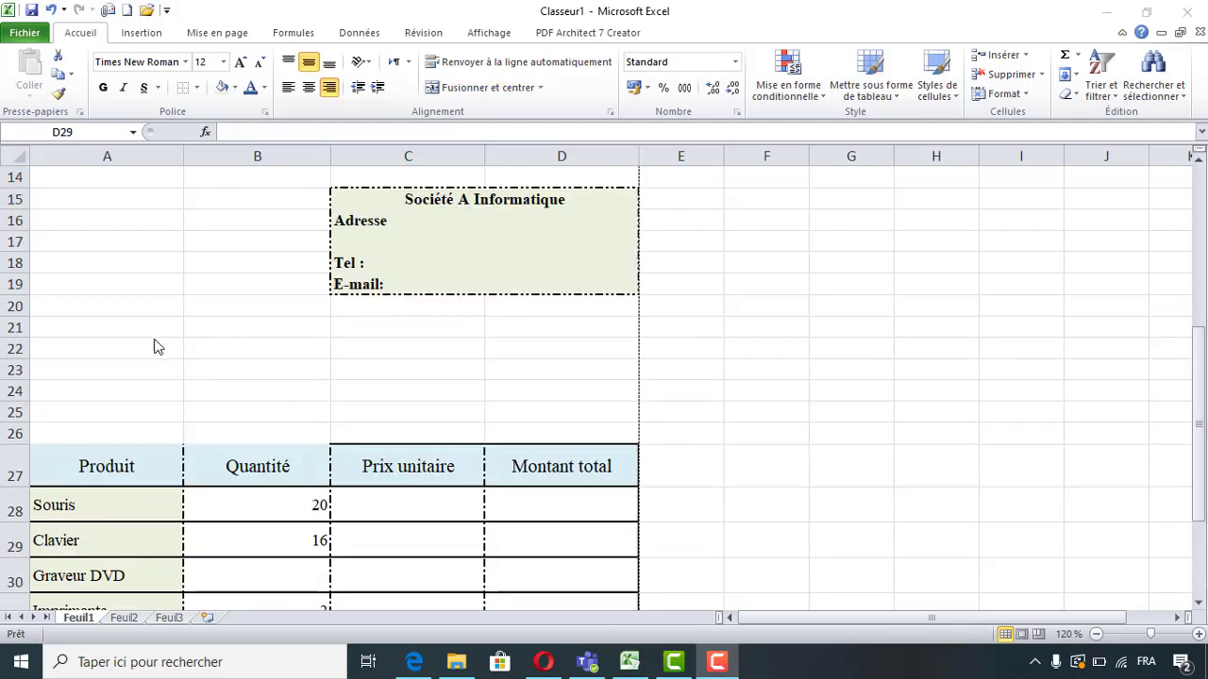
Enter 'Facture n°12345678' in A22 and merge it centred across A22:B23.
left_click(116, 343)
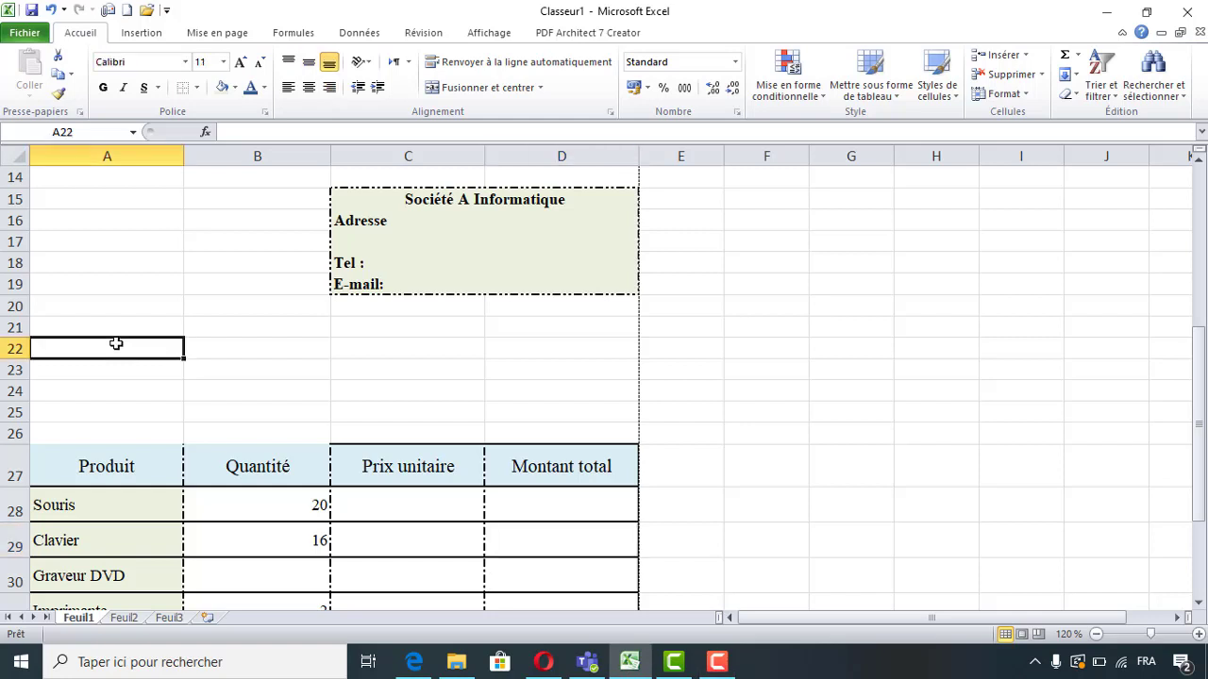
type("Facture n°")
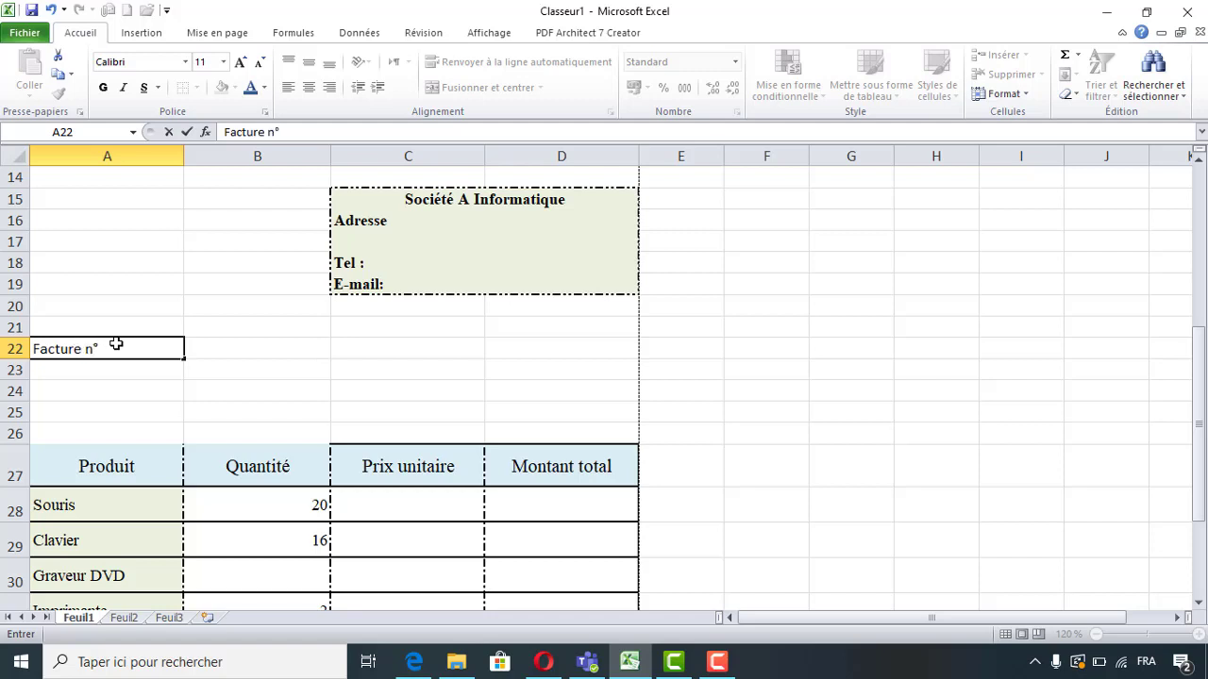
type("123456788")
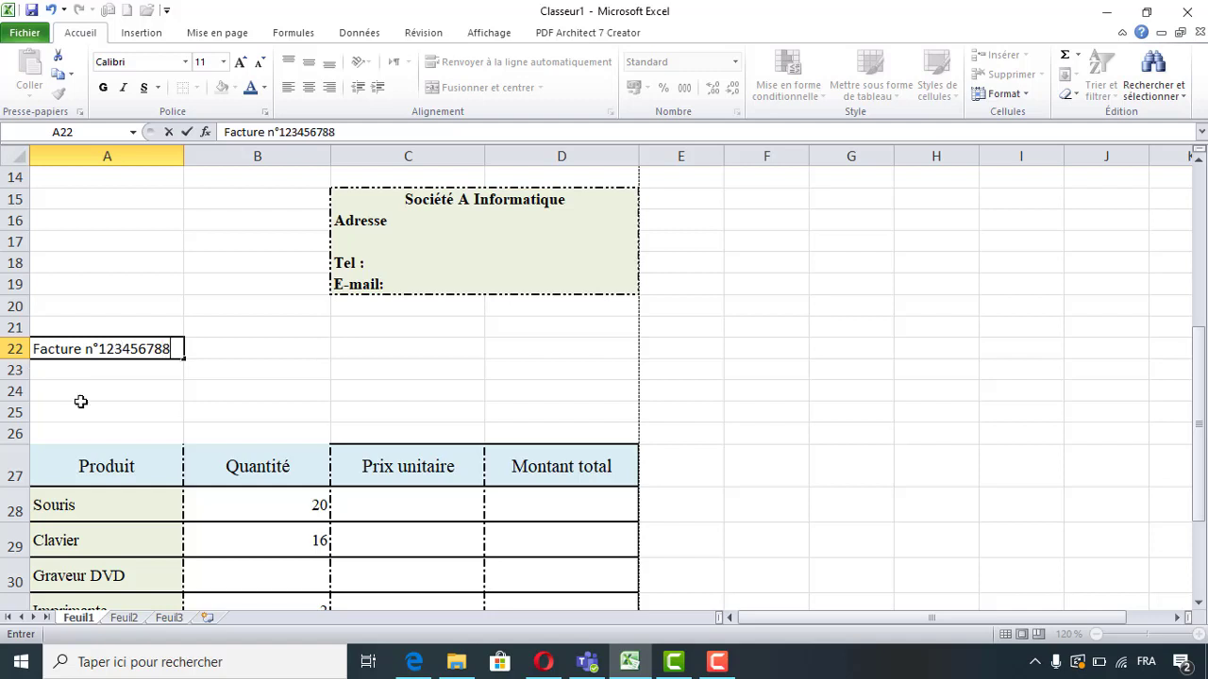
left_click_drag(250, 351, 128, 369)
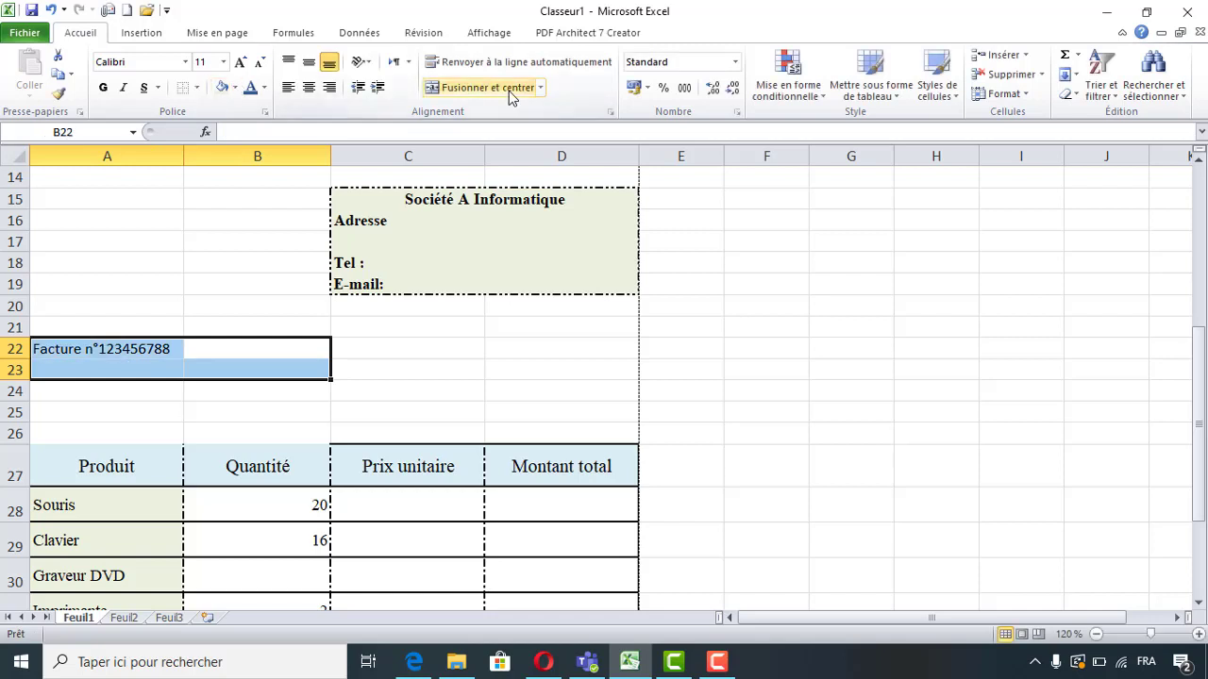
left_click(503, 90)
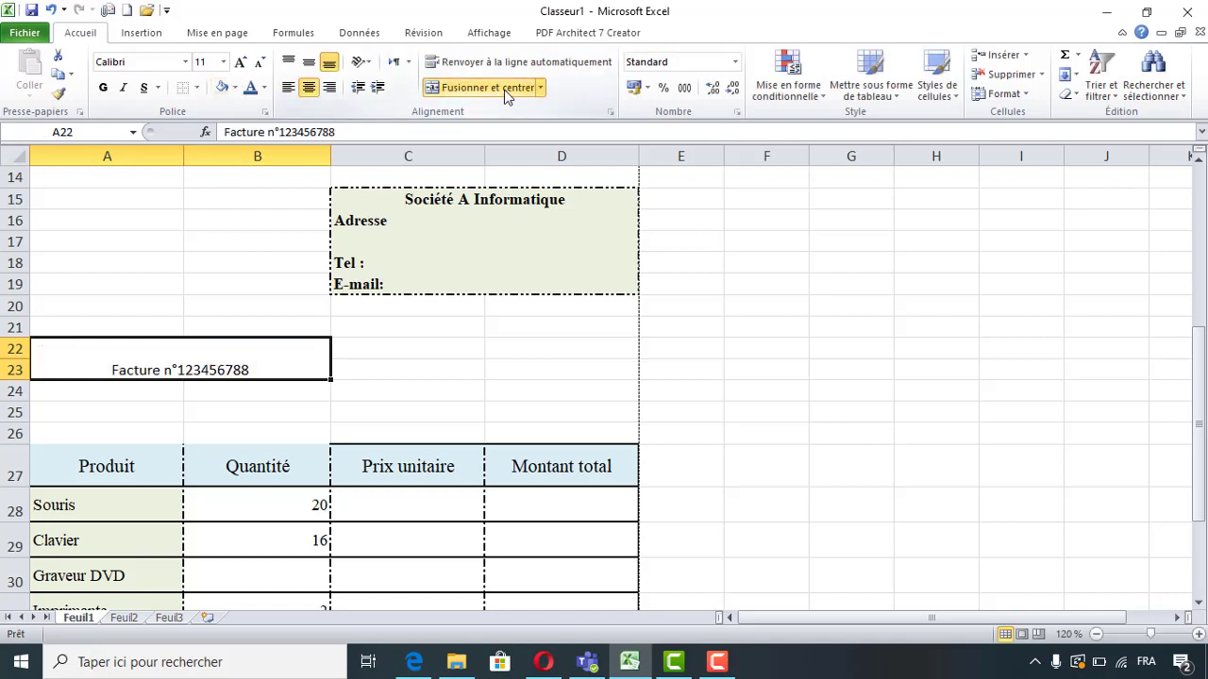
left_click(309, 66)
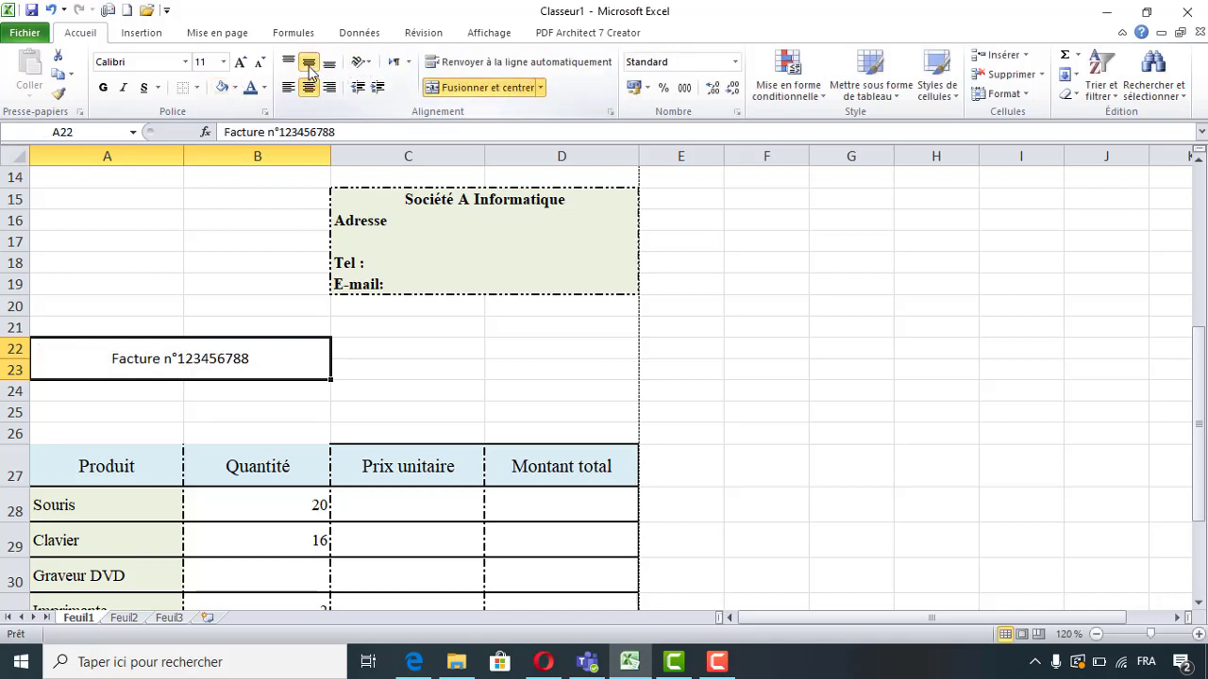
Format the invoice number heading in red 14-pt Times New Roman.
left_click(165, 61)
type("T")
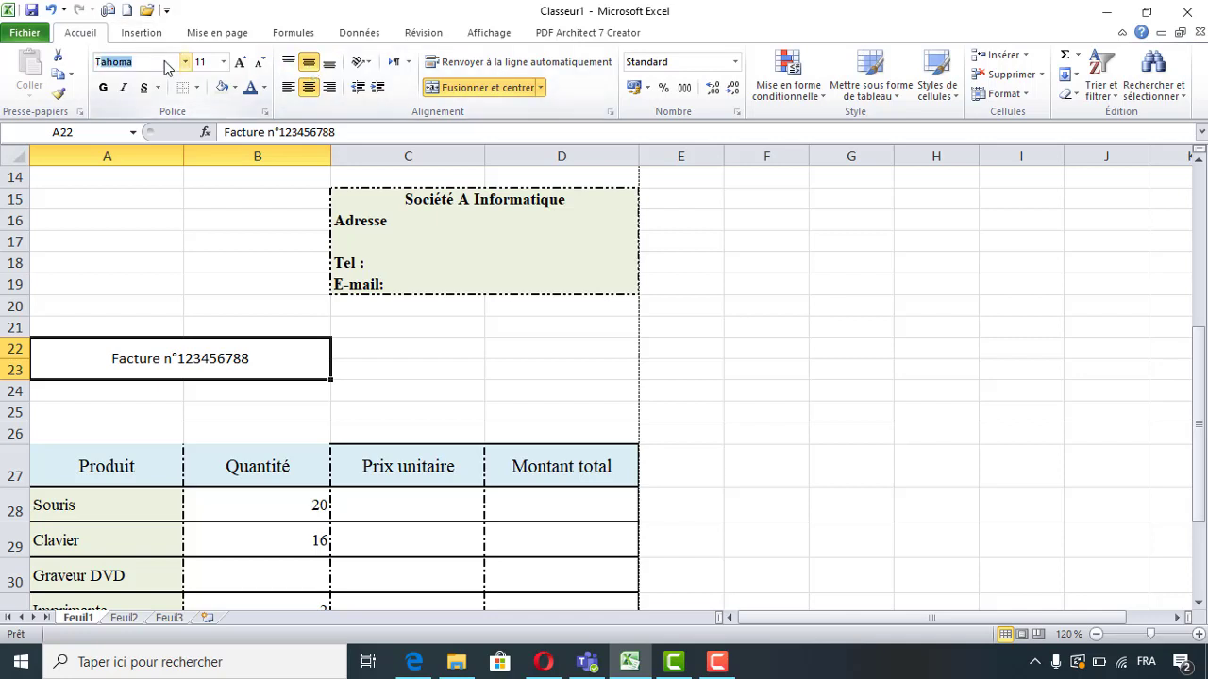
type("imes New R")
key("Return")
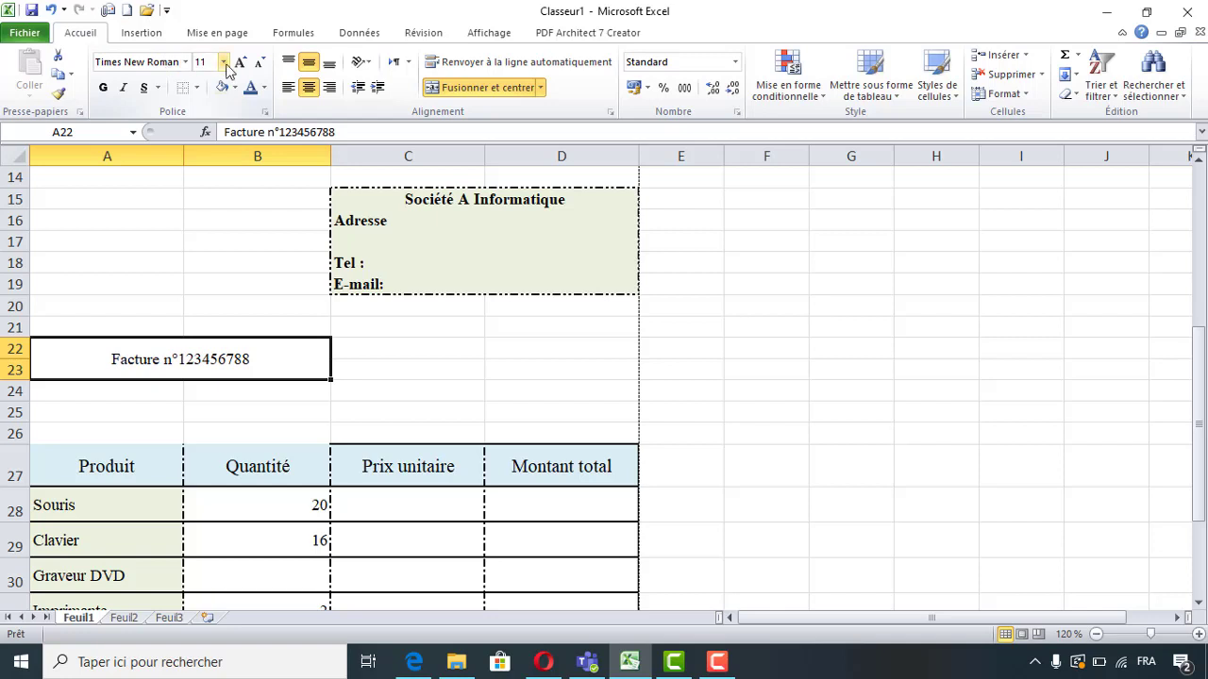
left_click(240, 62)
left_click(239, 64)
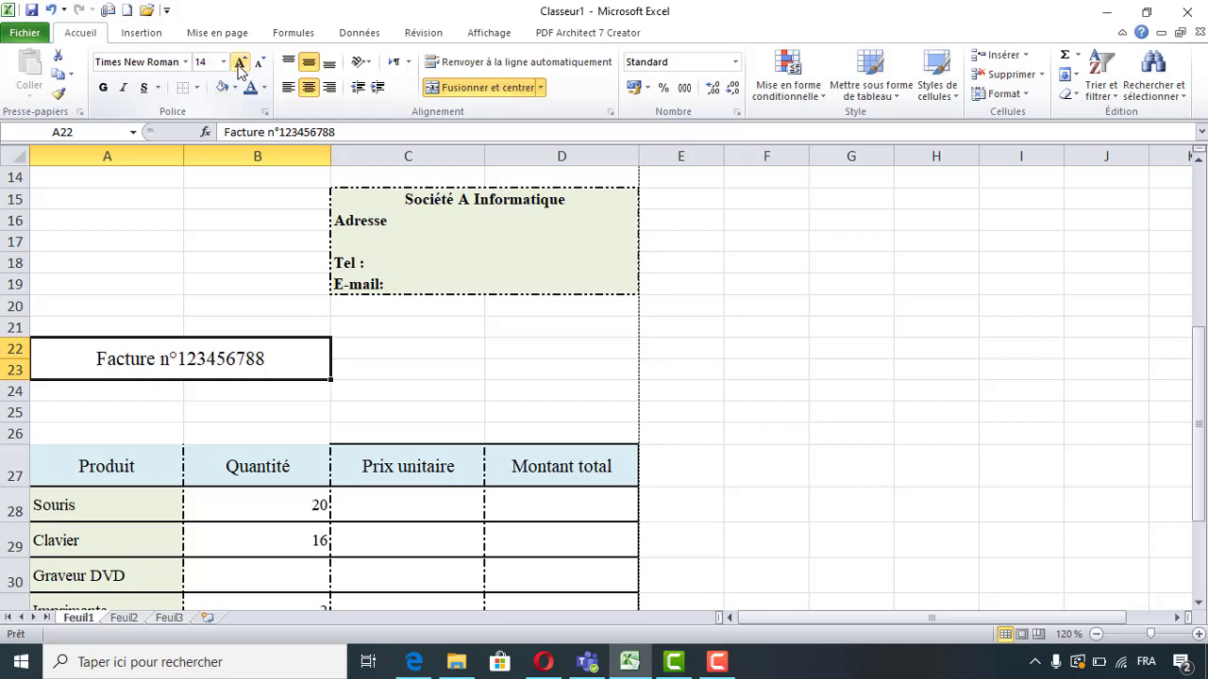
left_click(266, 88)
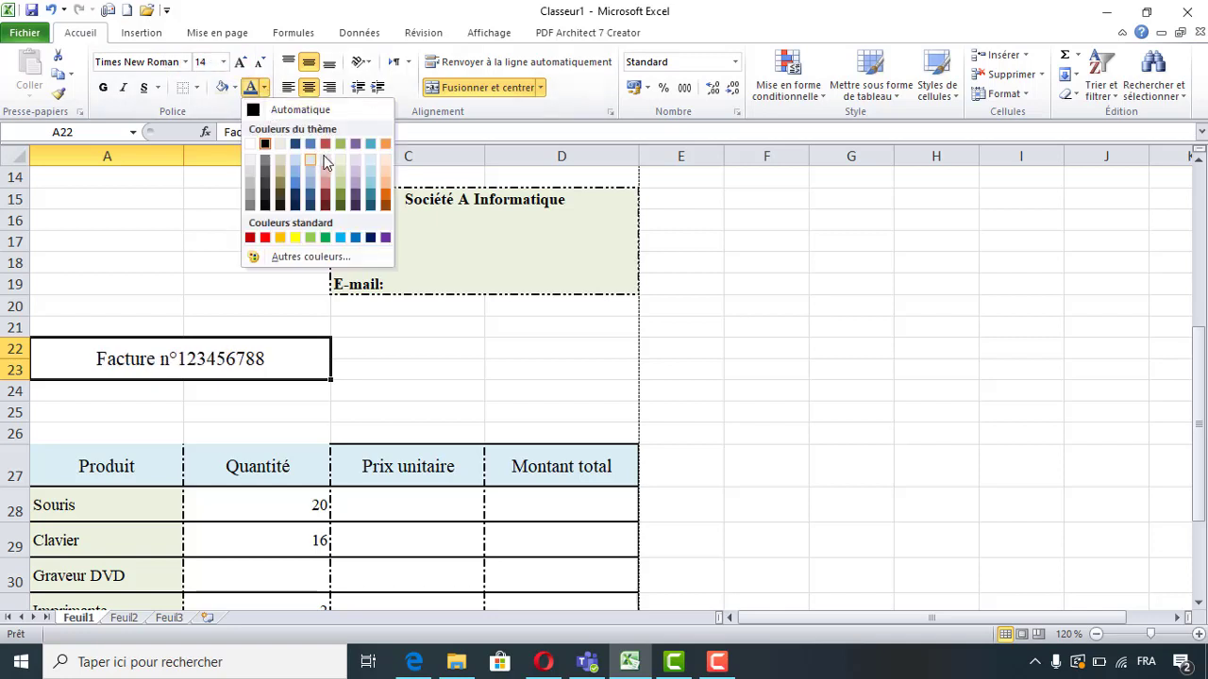
left_click(265, 236)
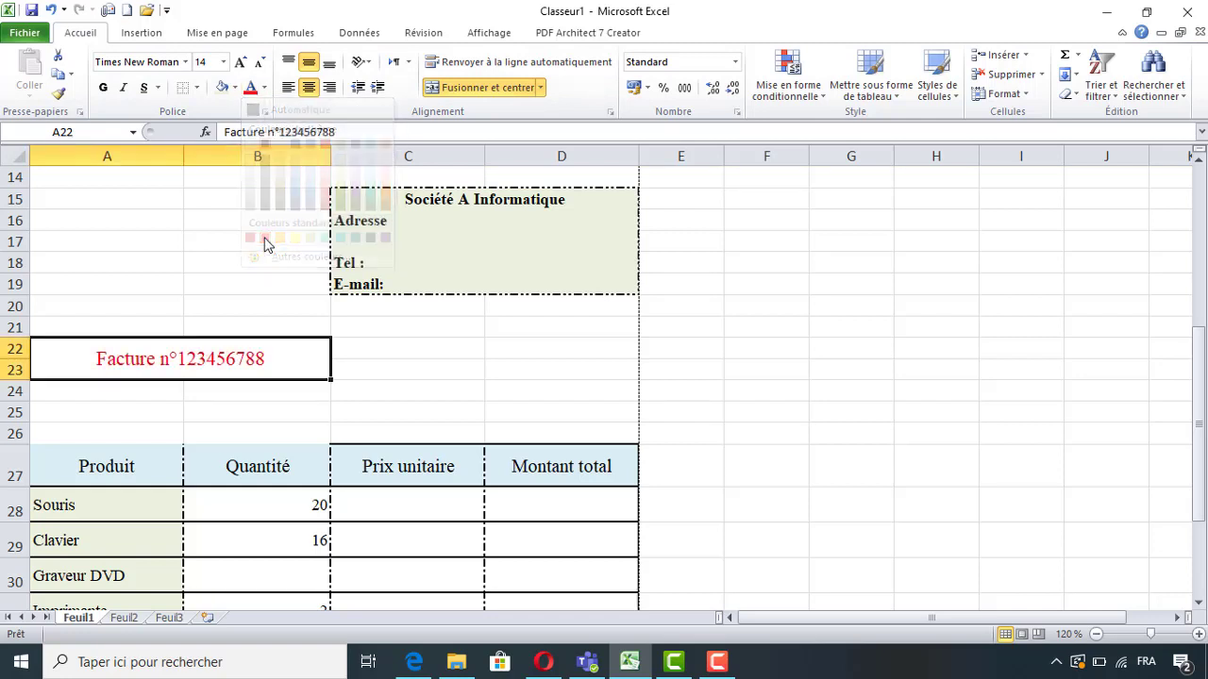
Frame the merged heading A22:B23 with a solid outline border.
left_click(197, 87)
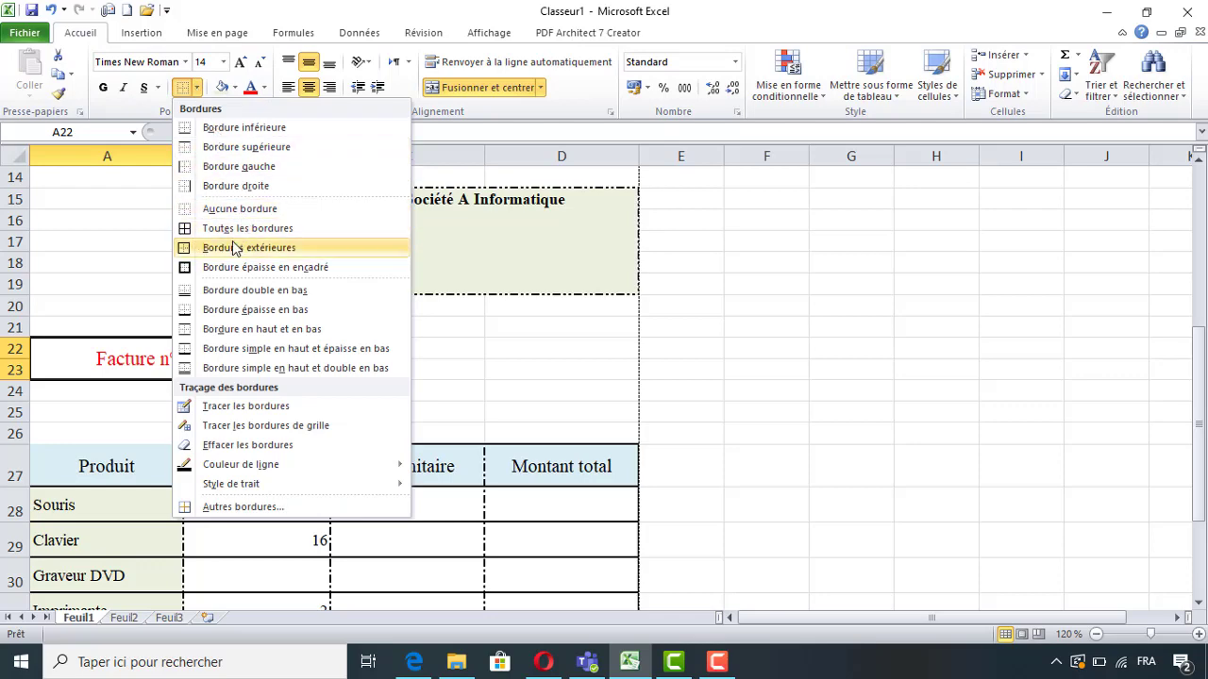
left_click(234, 247)
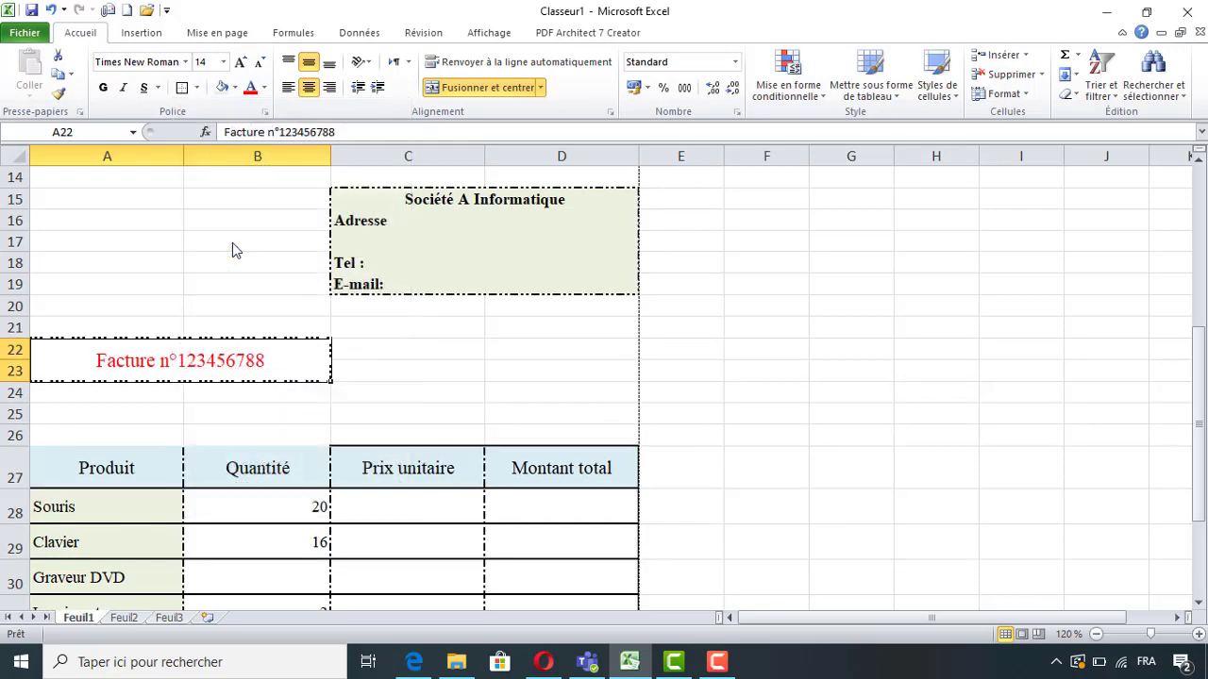
left_click(196, 89)
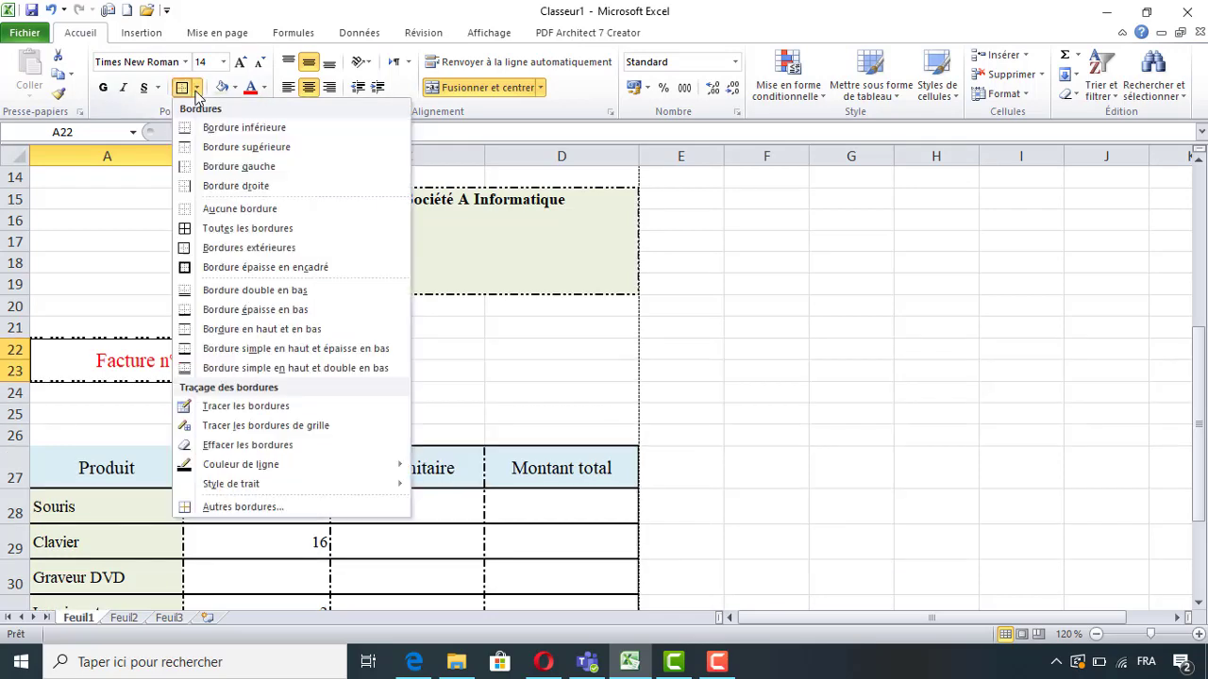
left_click(217, 505)
left_click(437, 255)
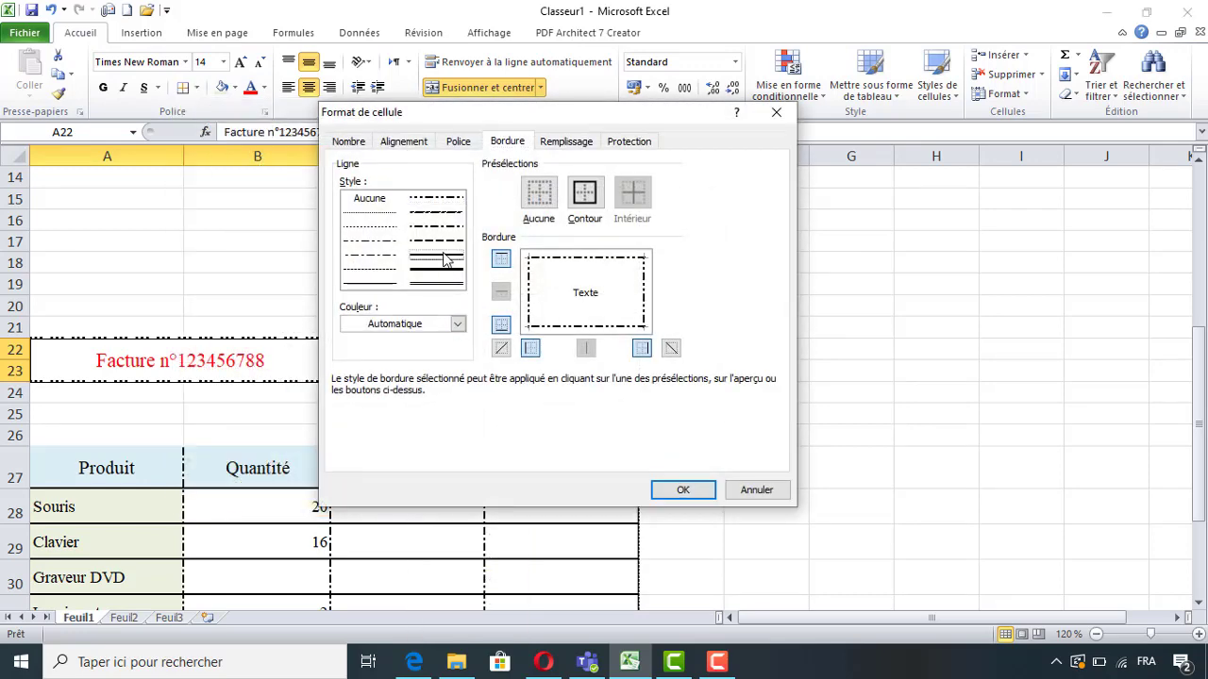
left_click(584, 194)
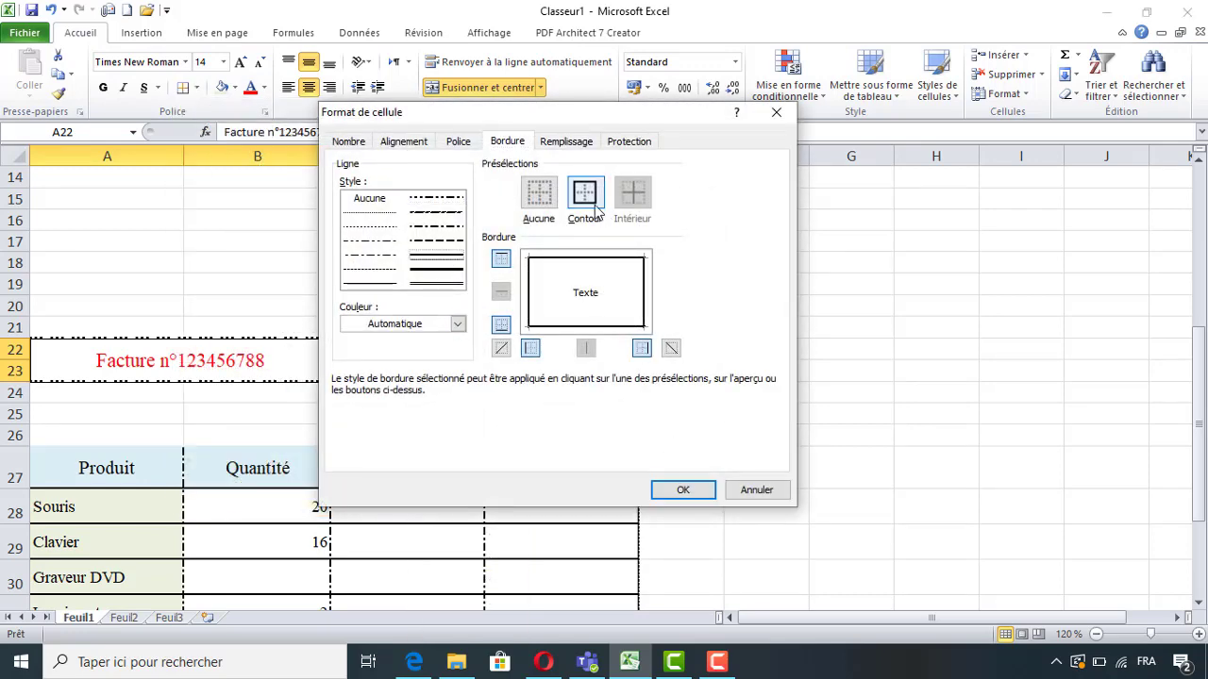
left_click(679, 491)
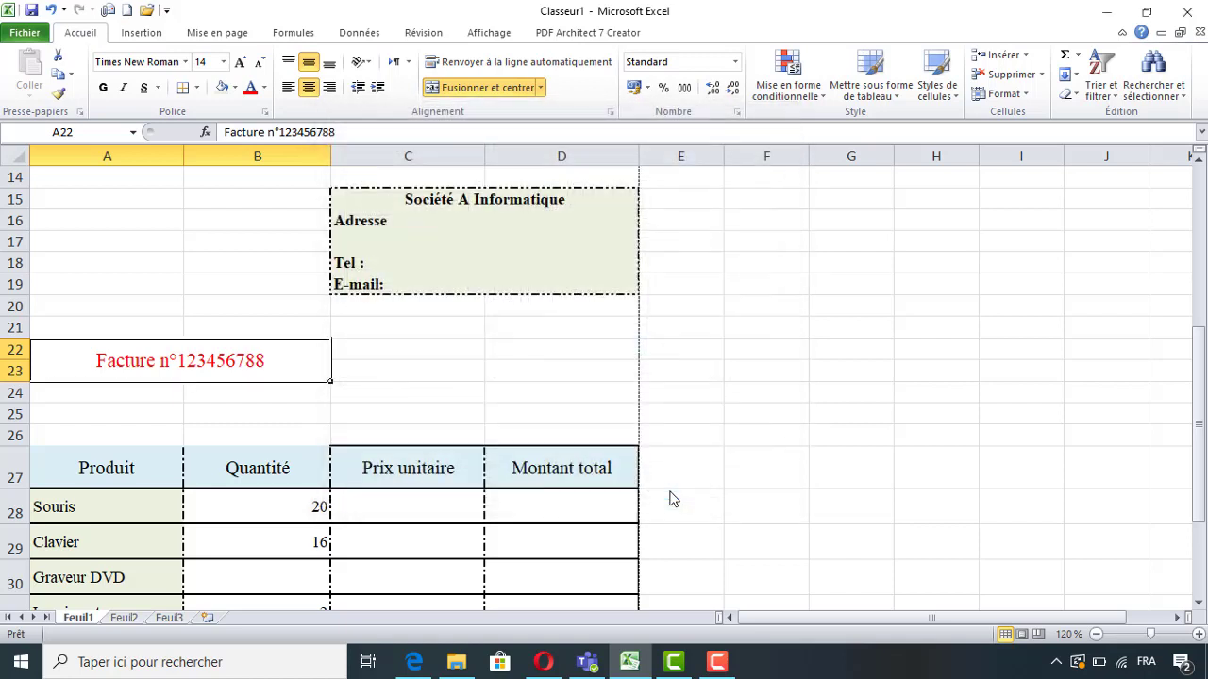
Enter the label 'Date' in cell A25.
left_click(133, 411)
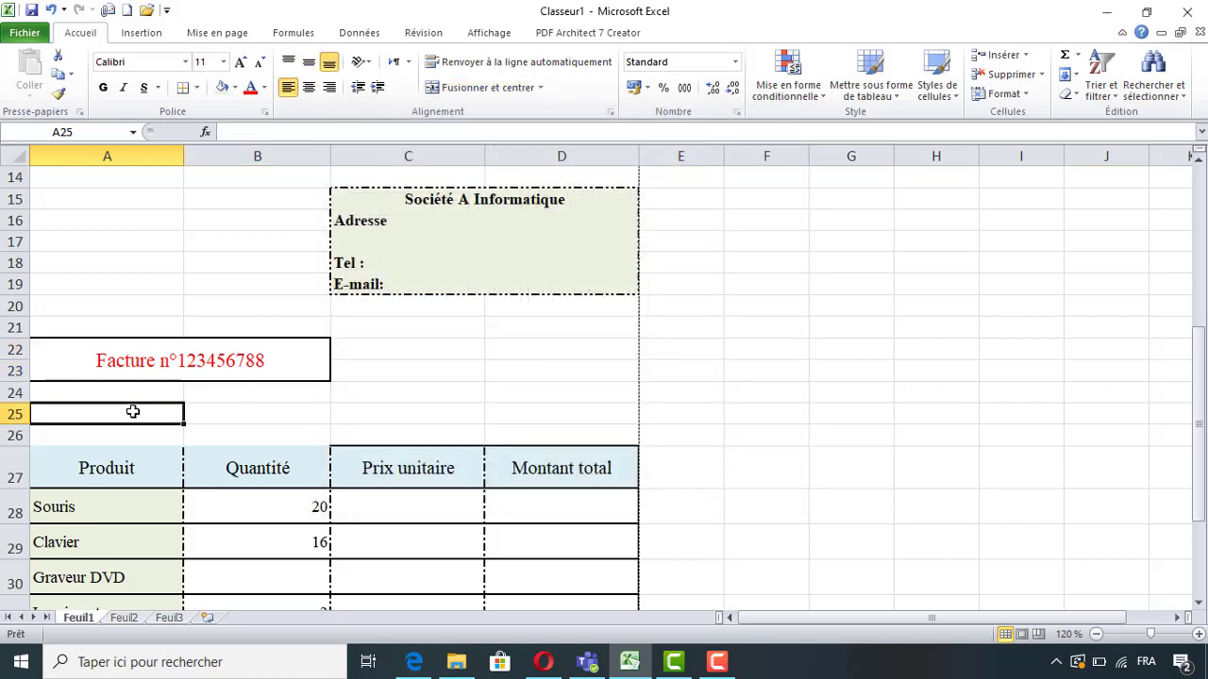
type("Date")
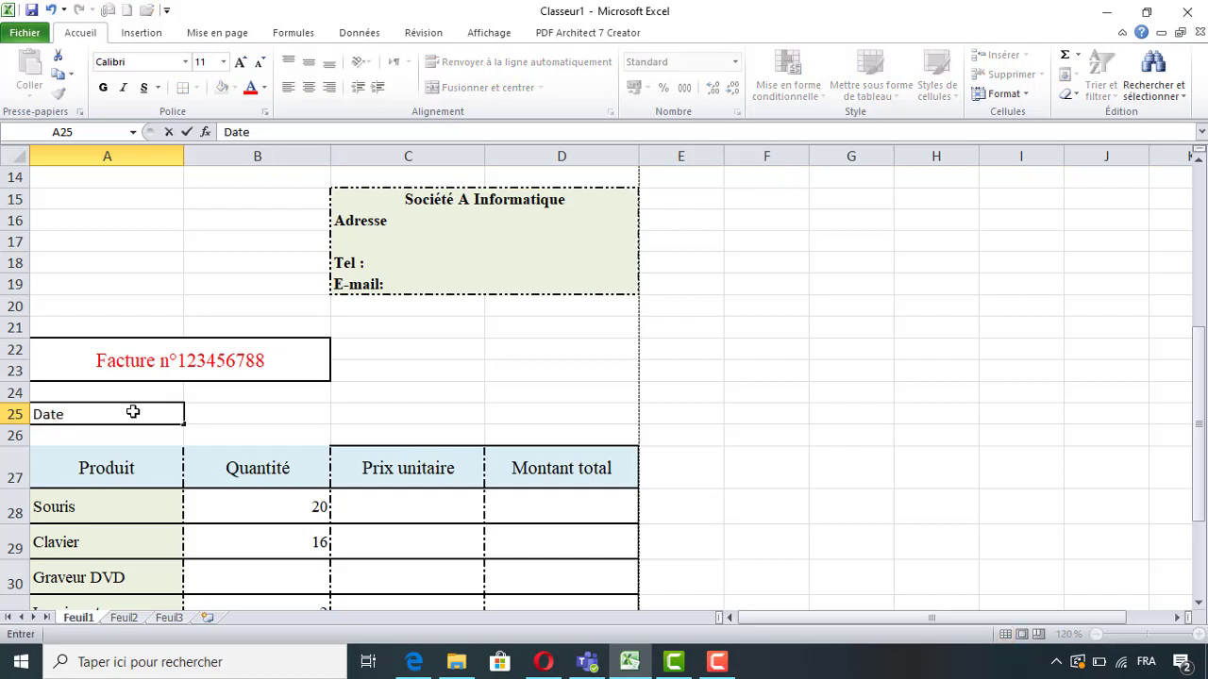
left_click(241, 462)
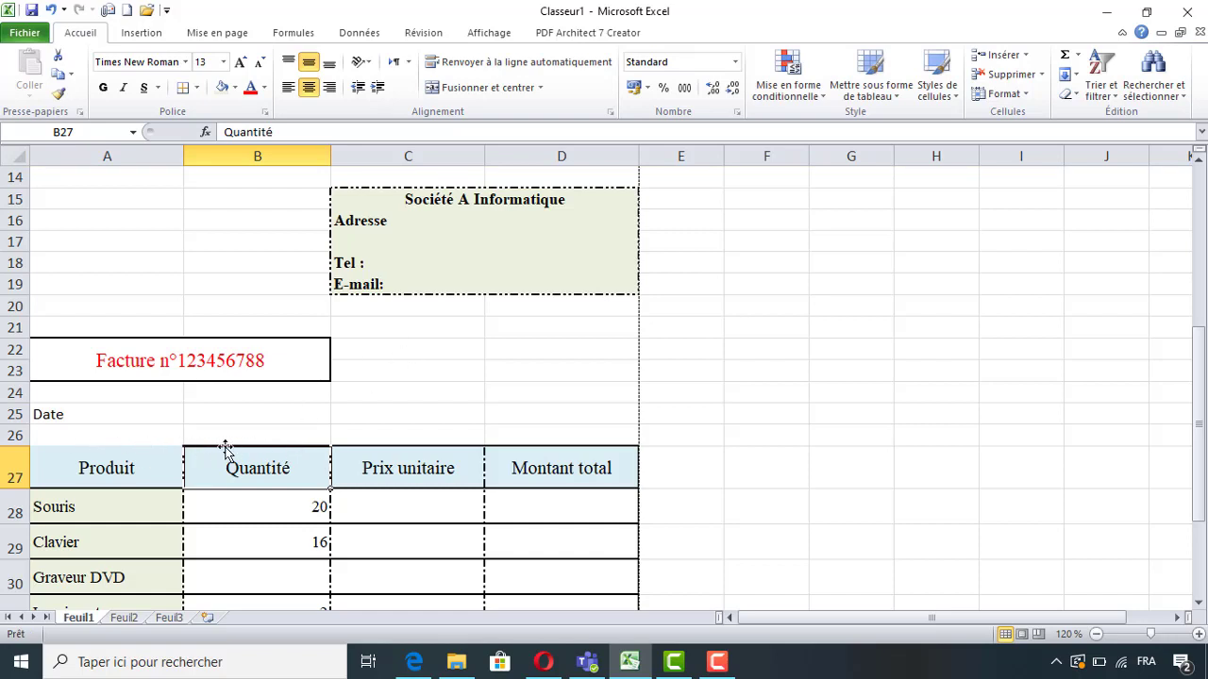
Add a top border to the Produit and Quantité header cells A27:B27.
left_click_drag(87, 462, 202, 461)
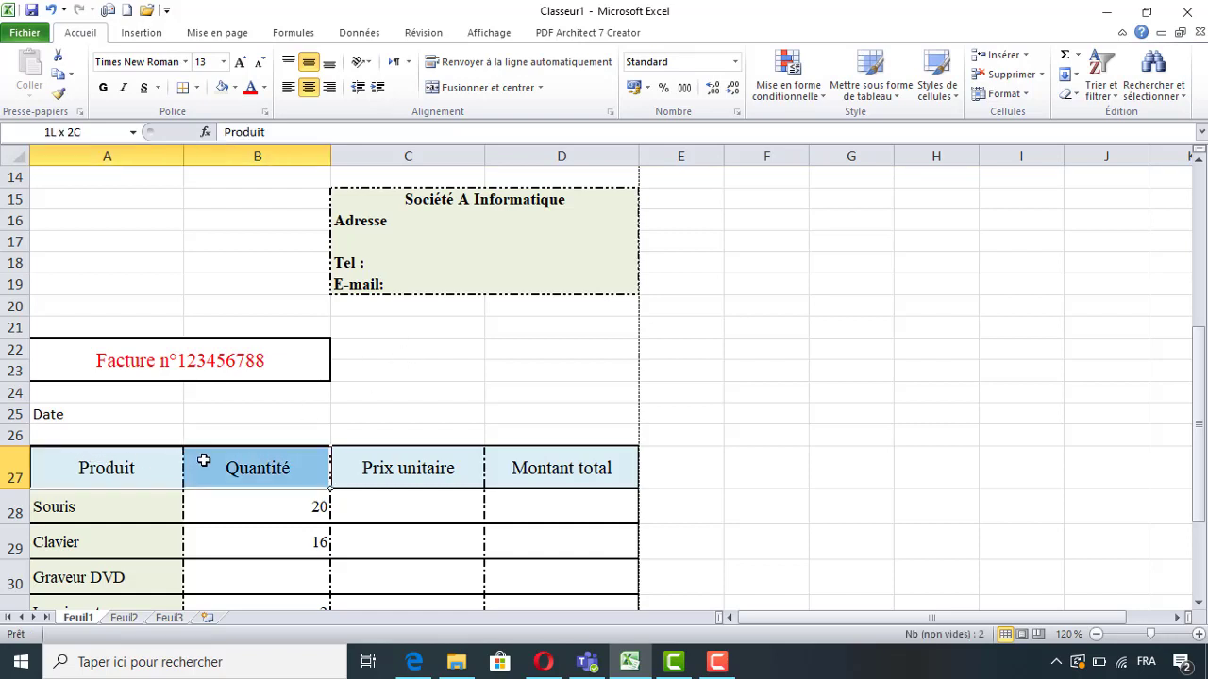
left_click(197, 88)
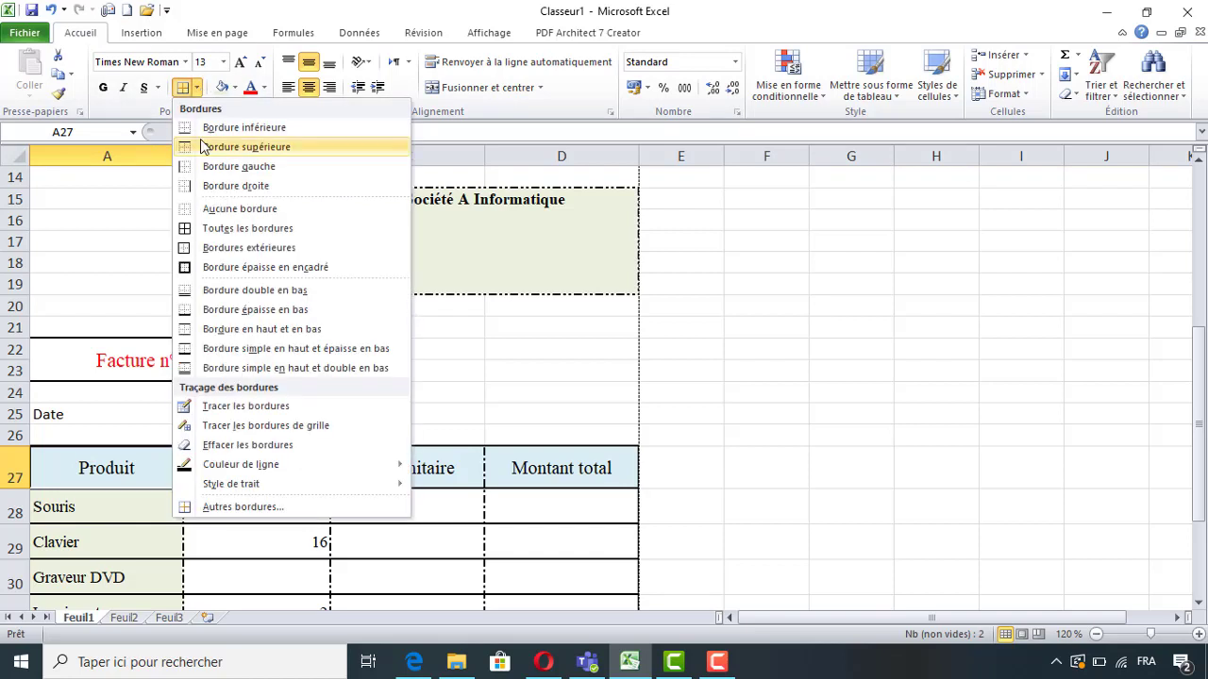
left_click(211, 147)
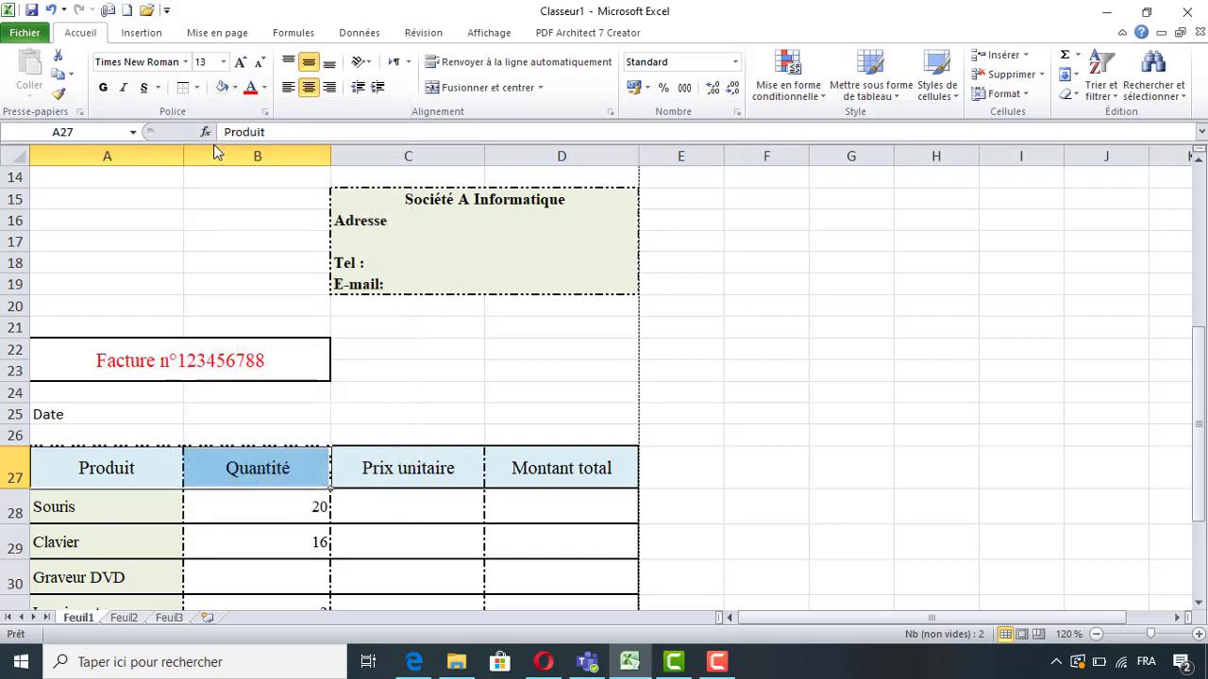
left_click(197, 88)
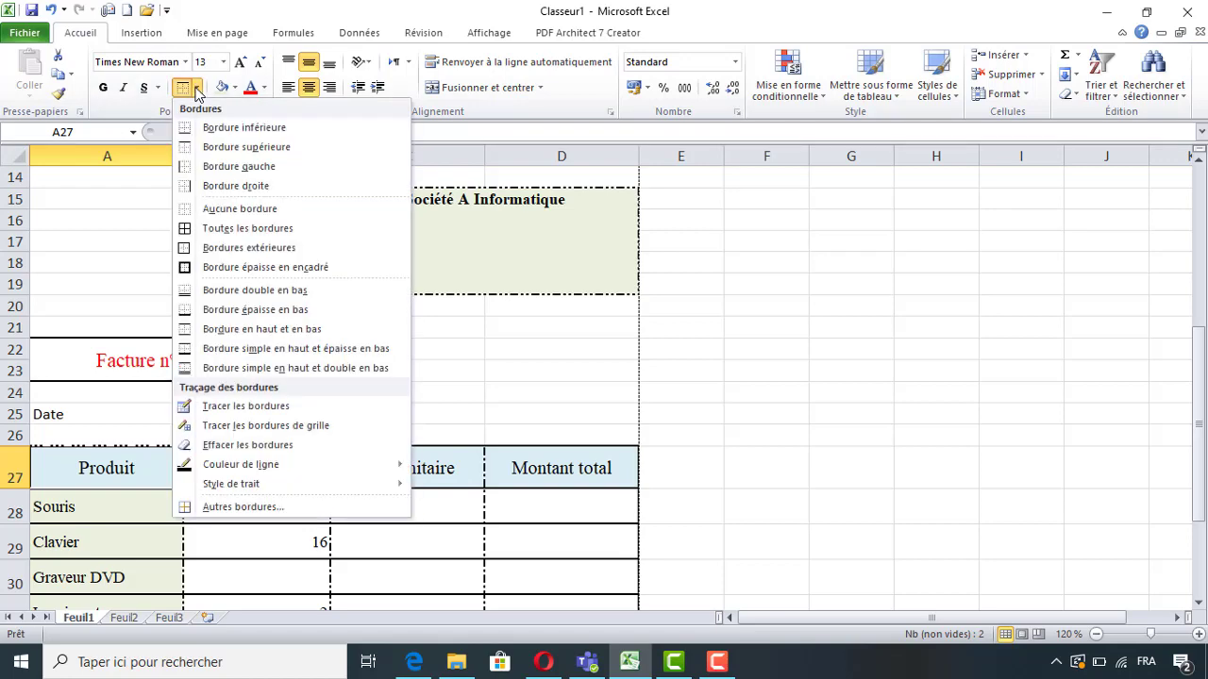
left_click(245, 507)
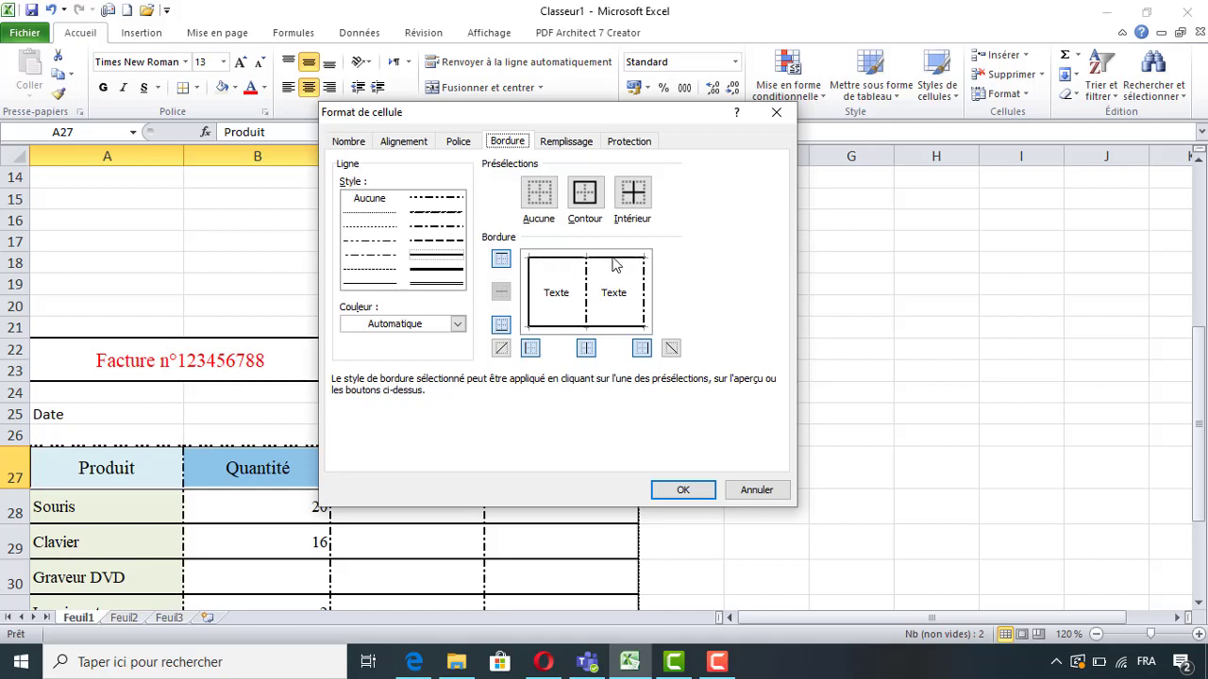
left_click(688, 491)
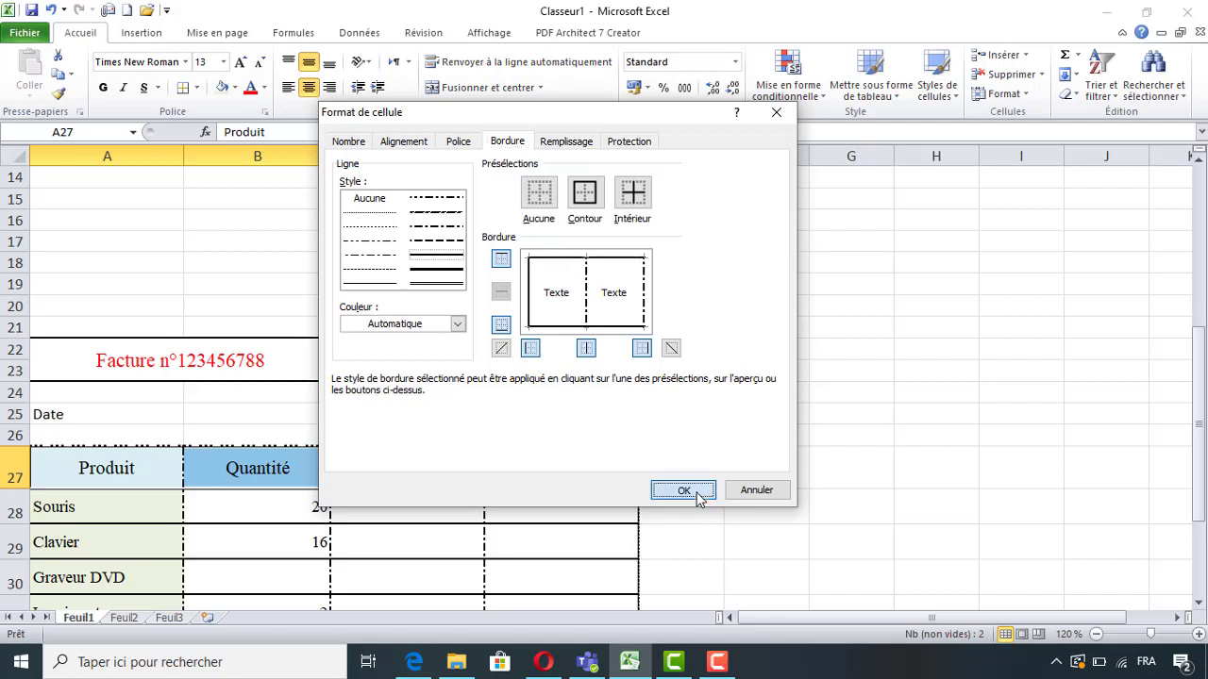
Inspect the Prix unitaire header, the cell below it and the Clavier quantity in B29.
left_click(359, 464)
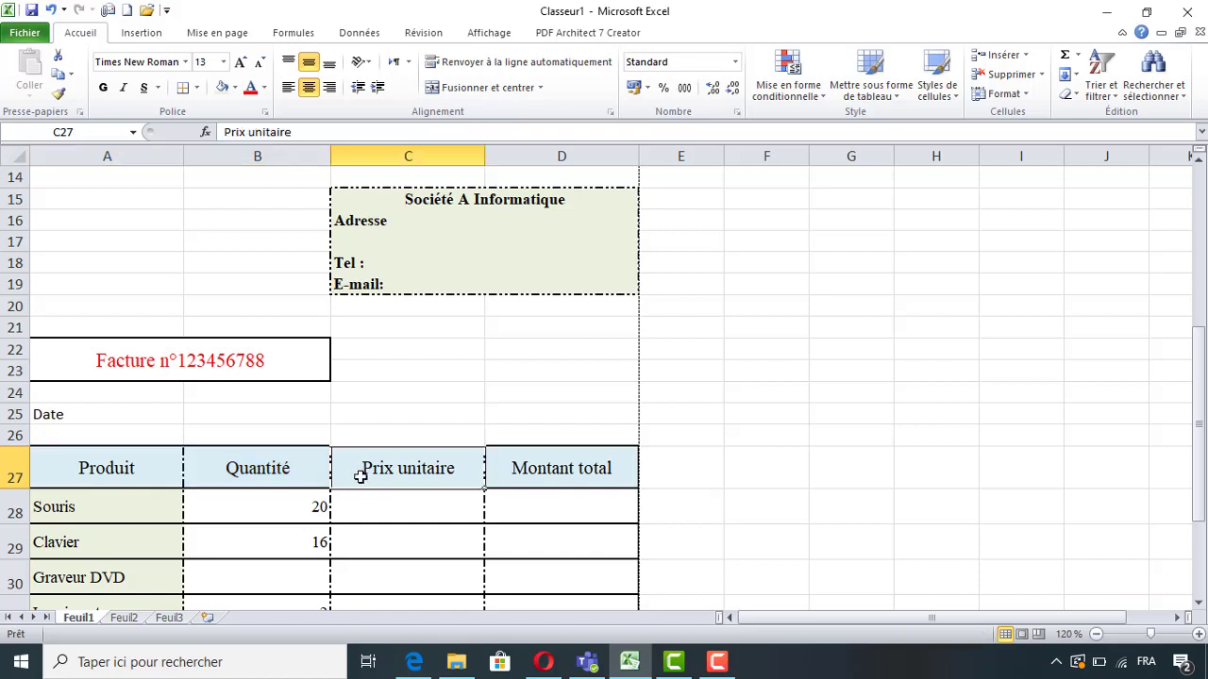
left_click(361, 496)
left_click(289, 536)
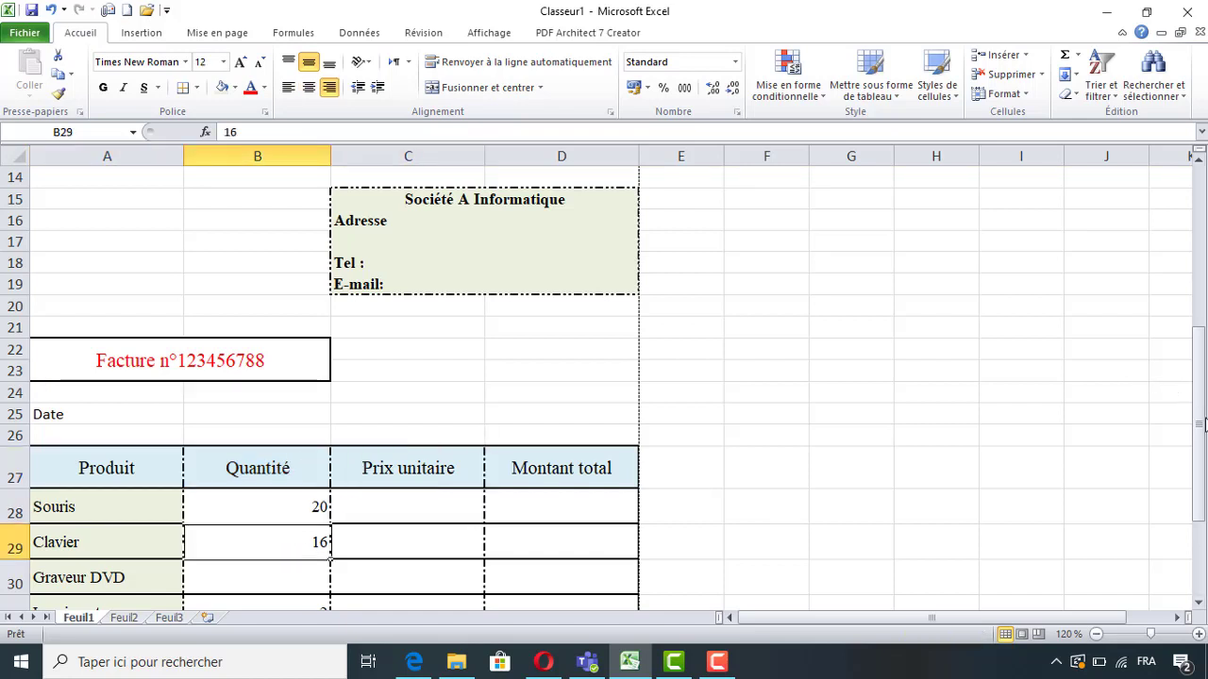
mouse_move(1199, 396)
left_mouse_down()
mouse_move(1201, 346)
mouse_move(1200, 488)
left_mouse_up()
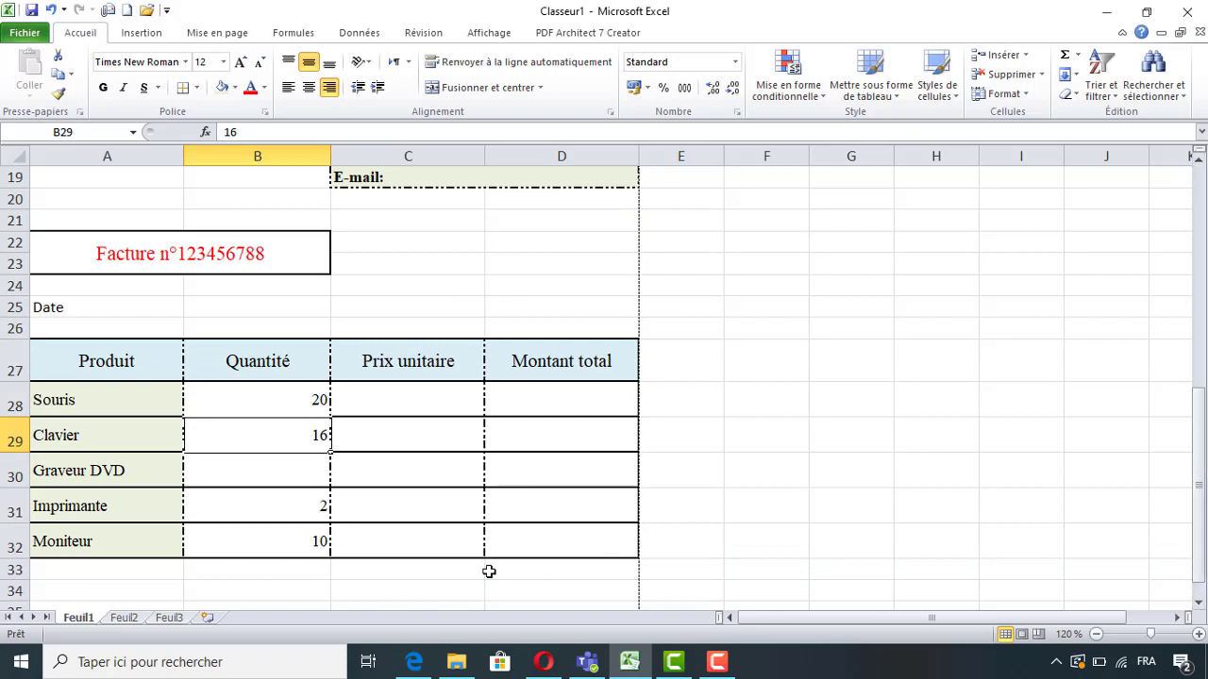
Enter the labels Total HT, TVA, Montant tva and Total TTC down C33:C36.
left_click(434, 575)
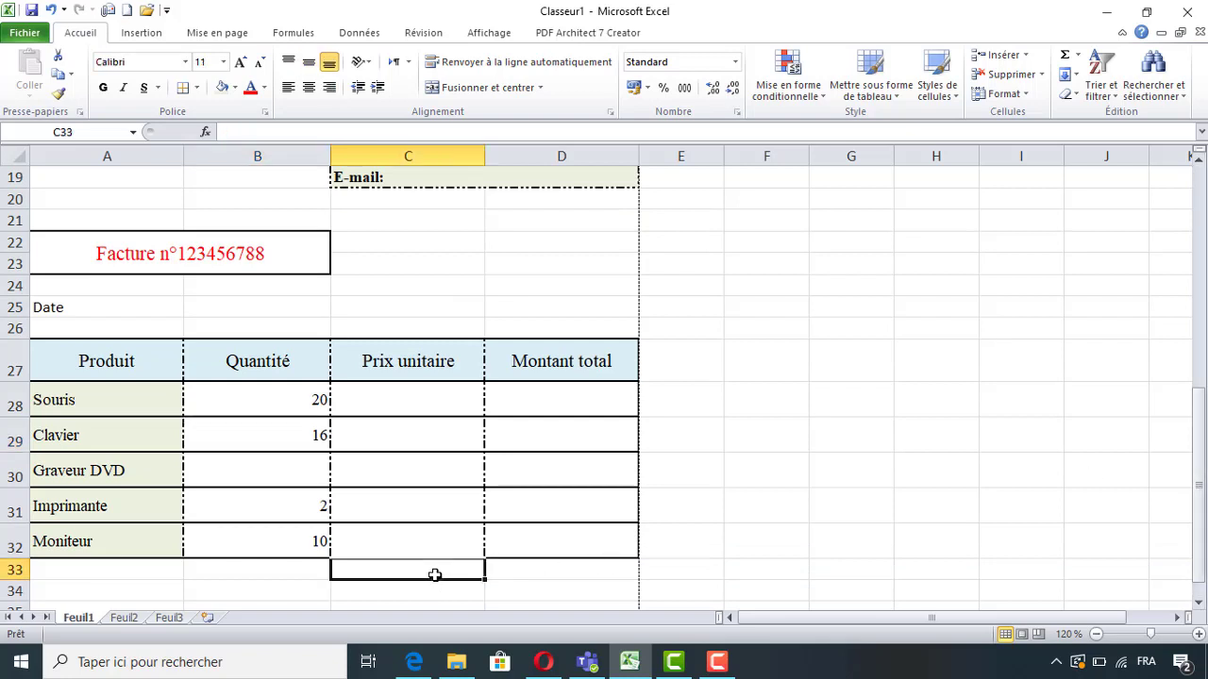
type("To")
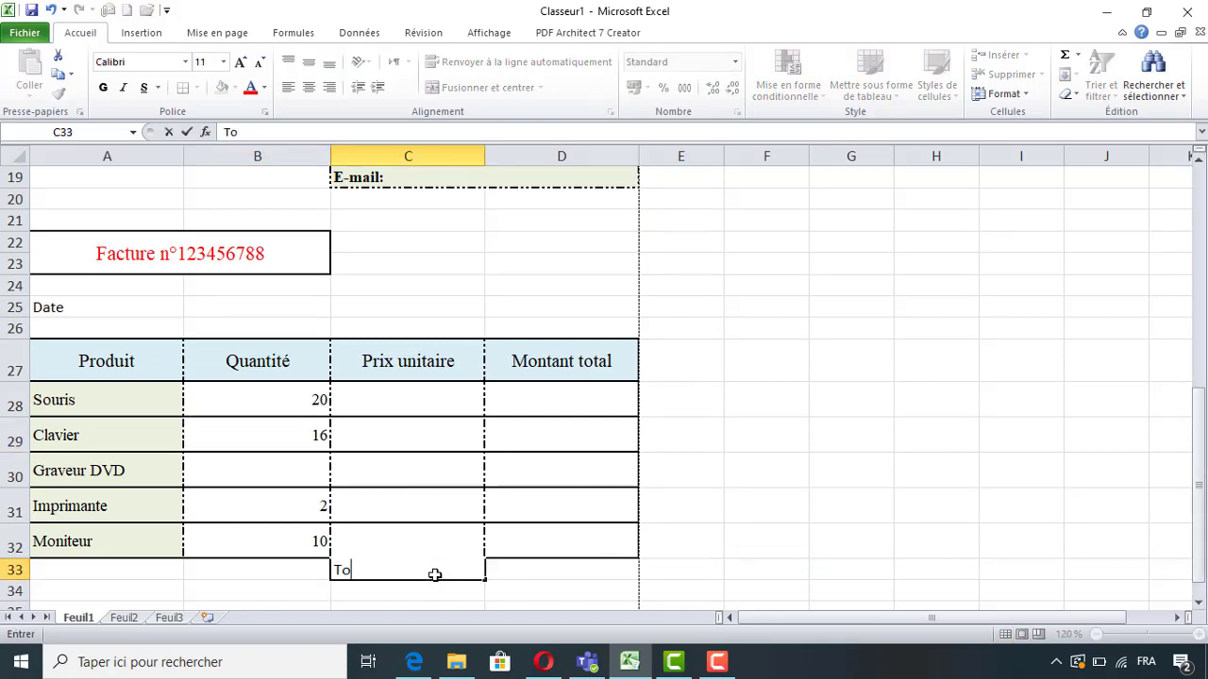
type("tal HT")
key("Return")
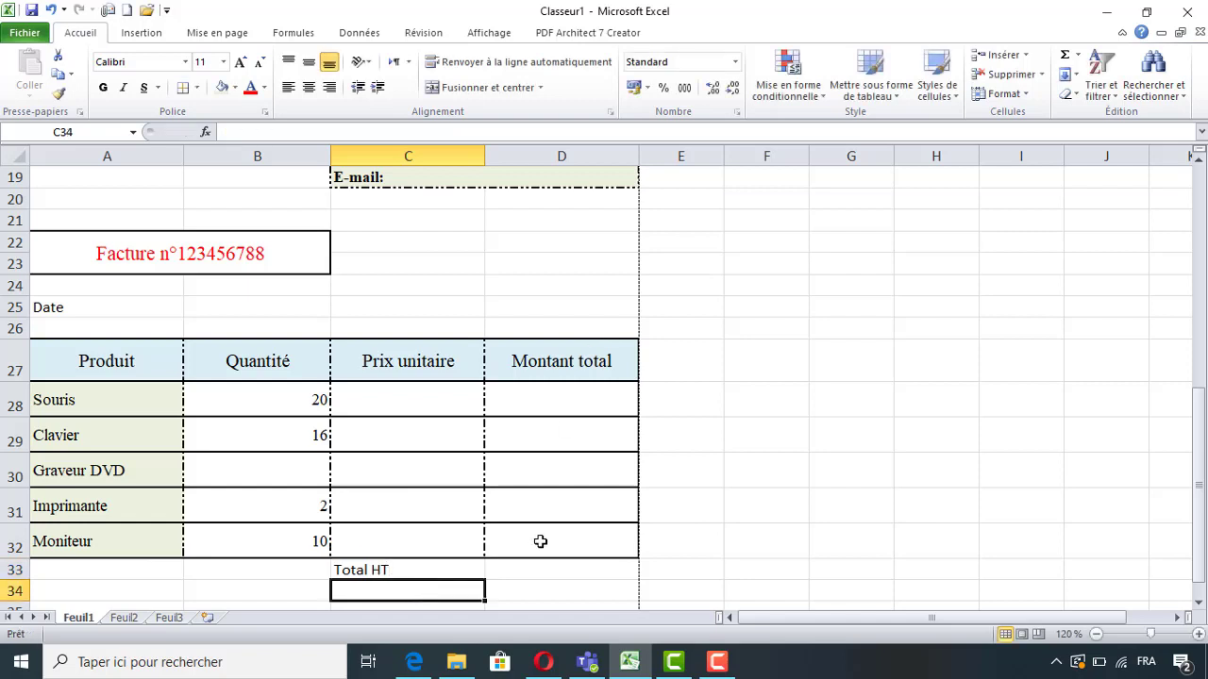
type("T")
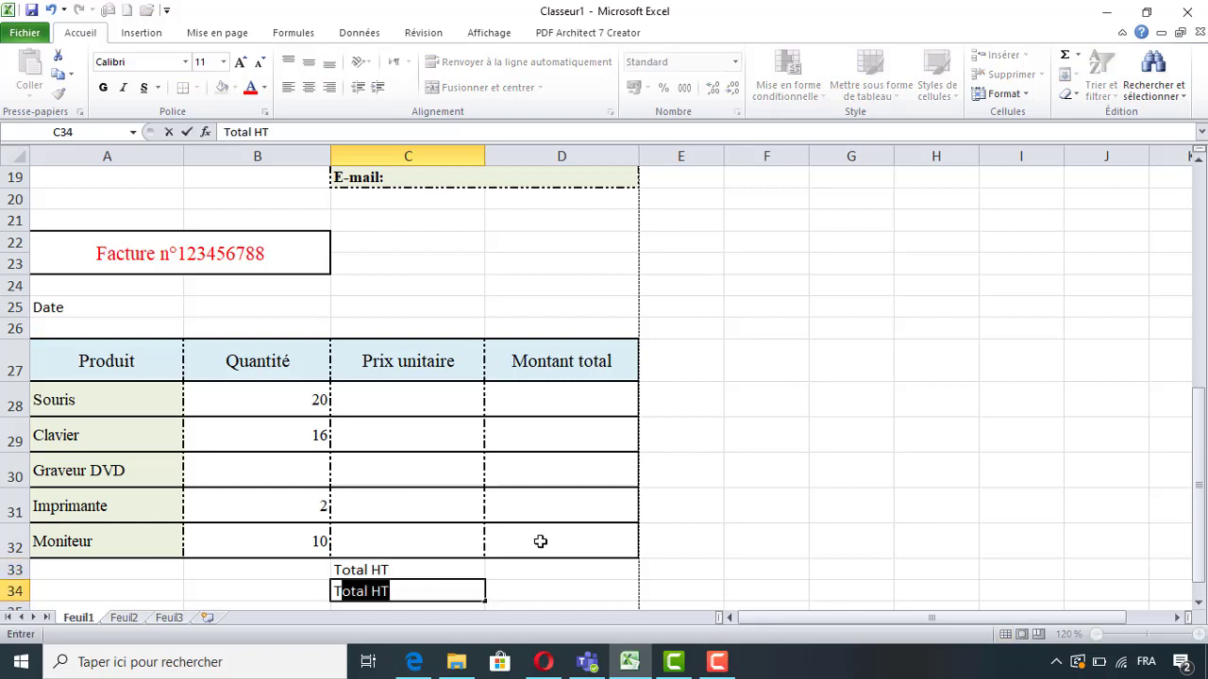
type("VA")
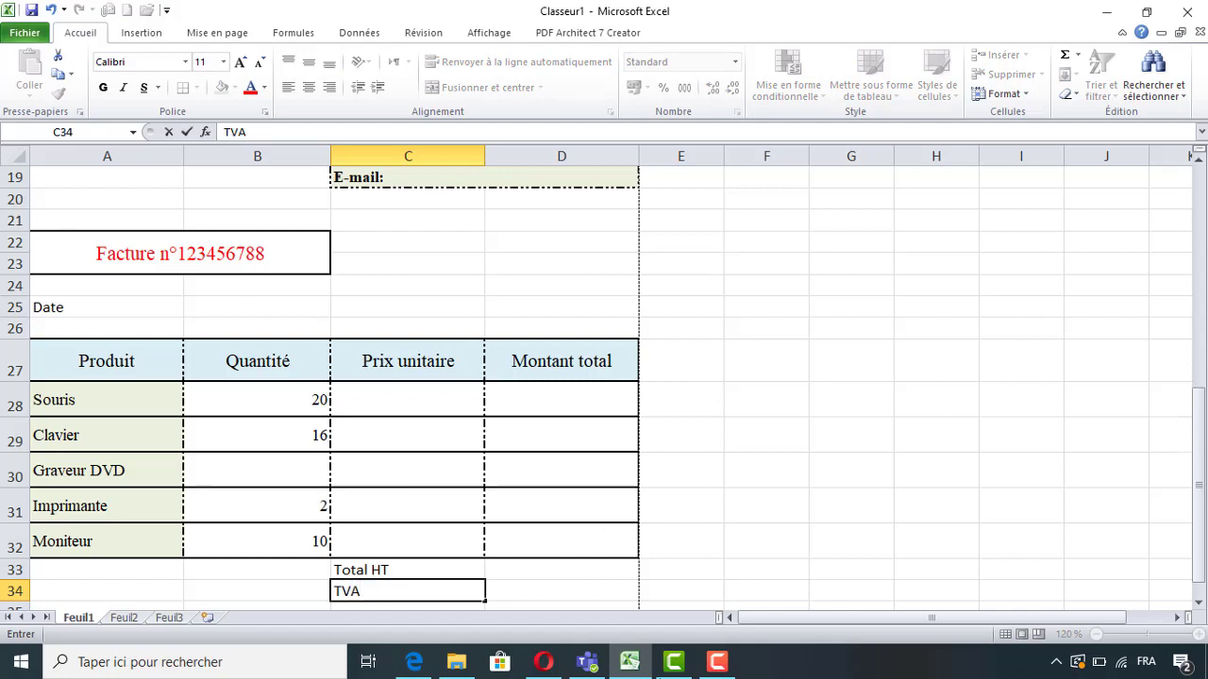
key("Return")
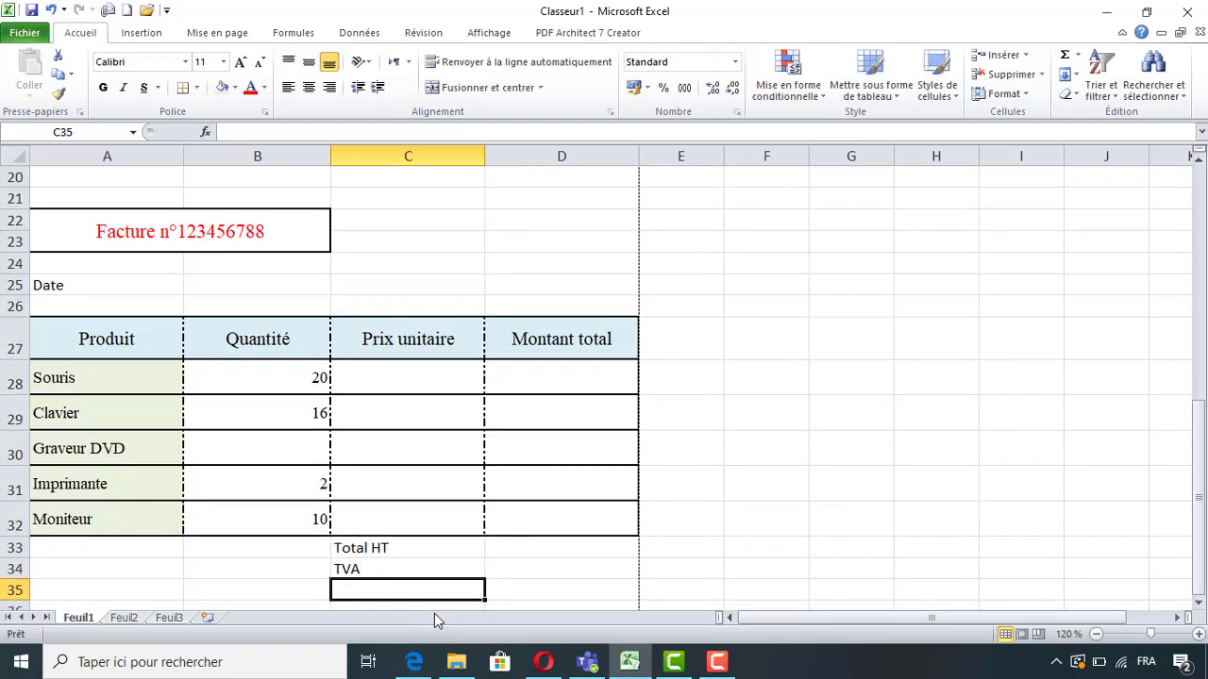
type("Mo")
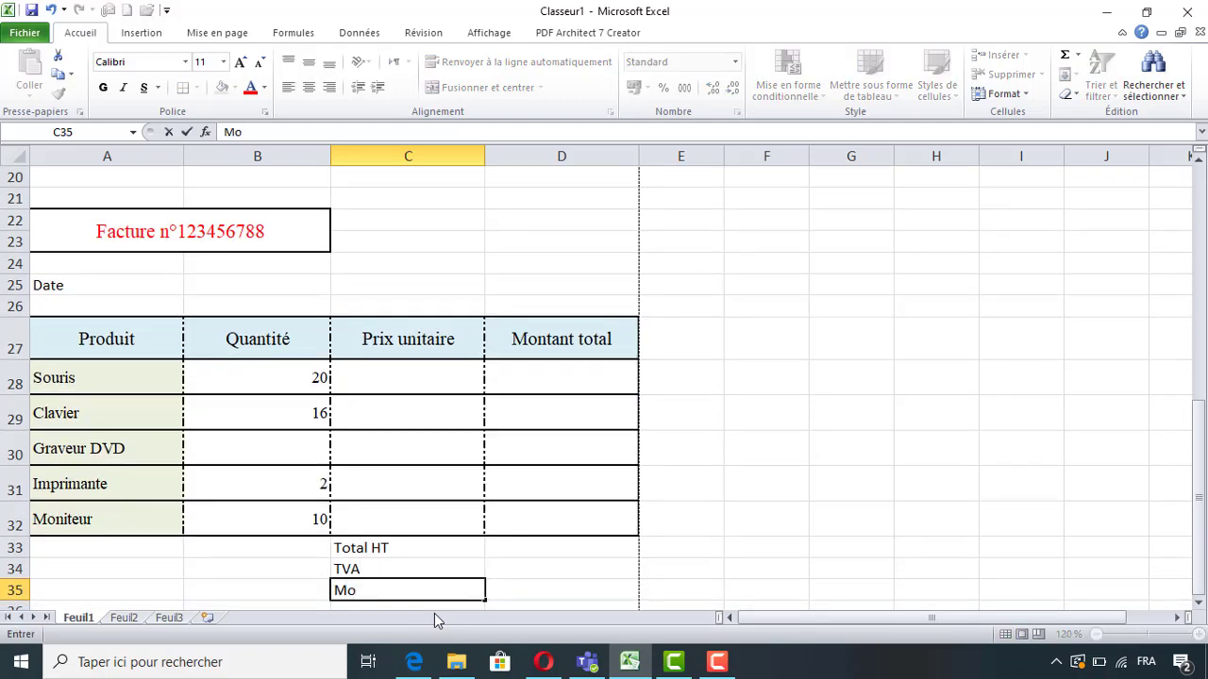
type("nt")
type("ant tva")
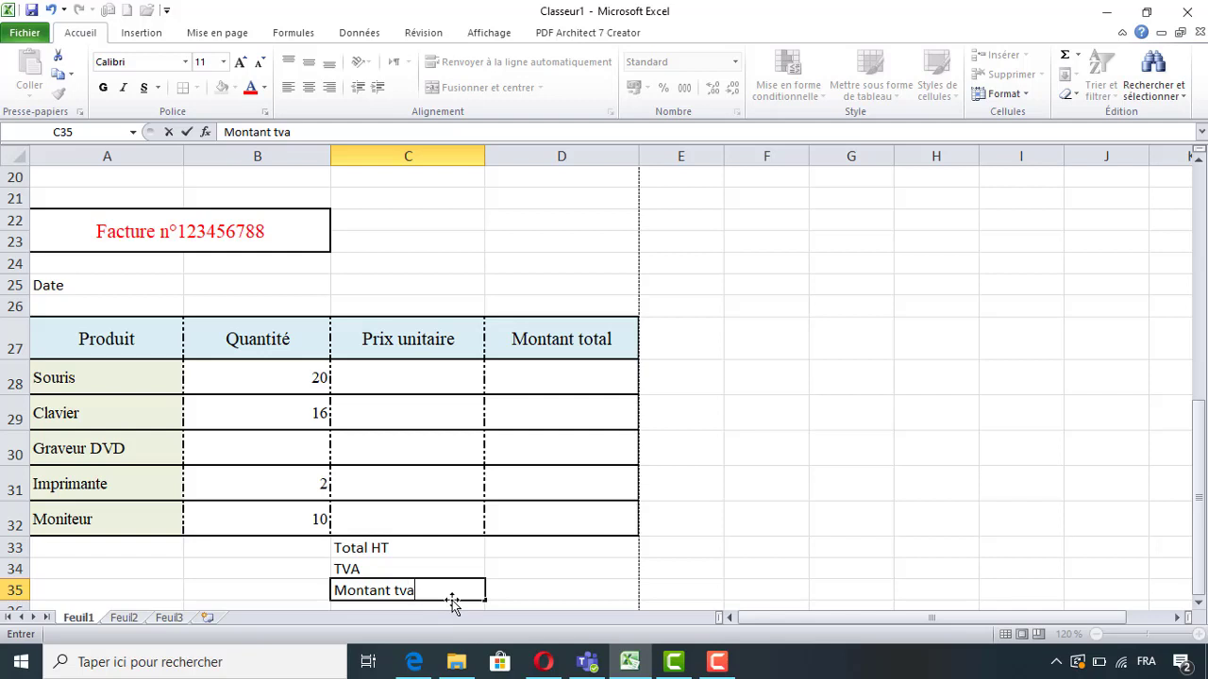
key("Return")
type("T")
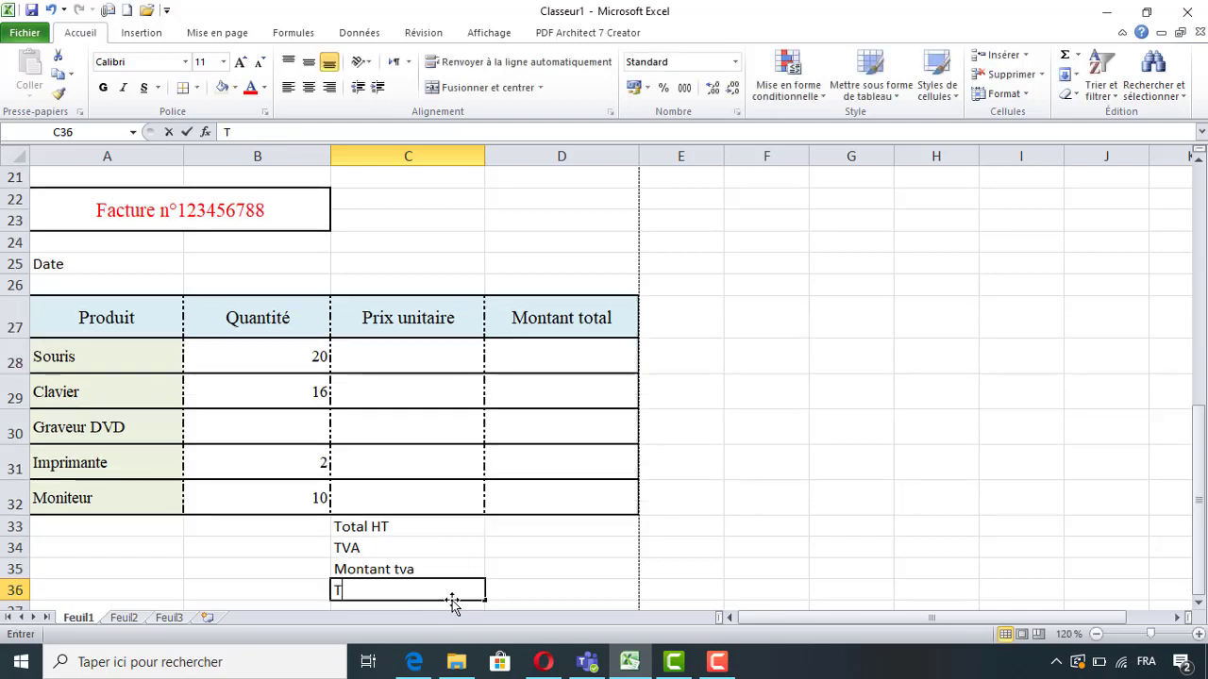
type("otal ")
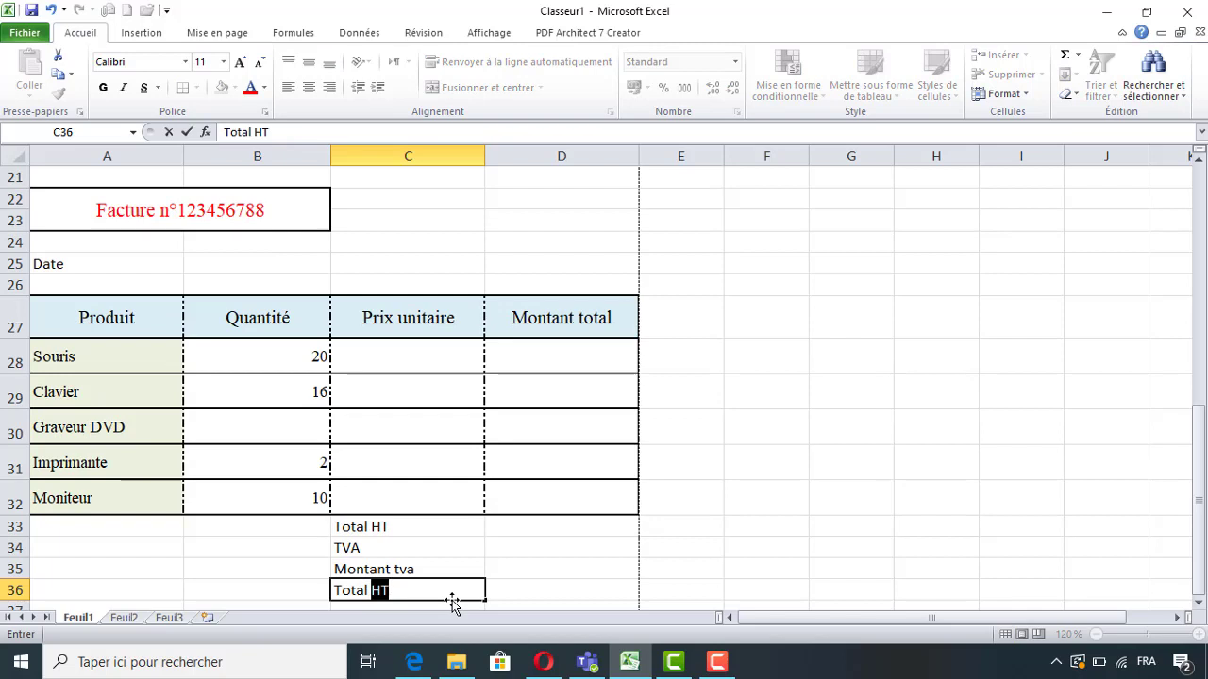
type("TTC")
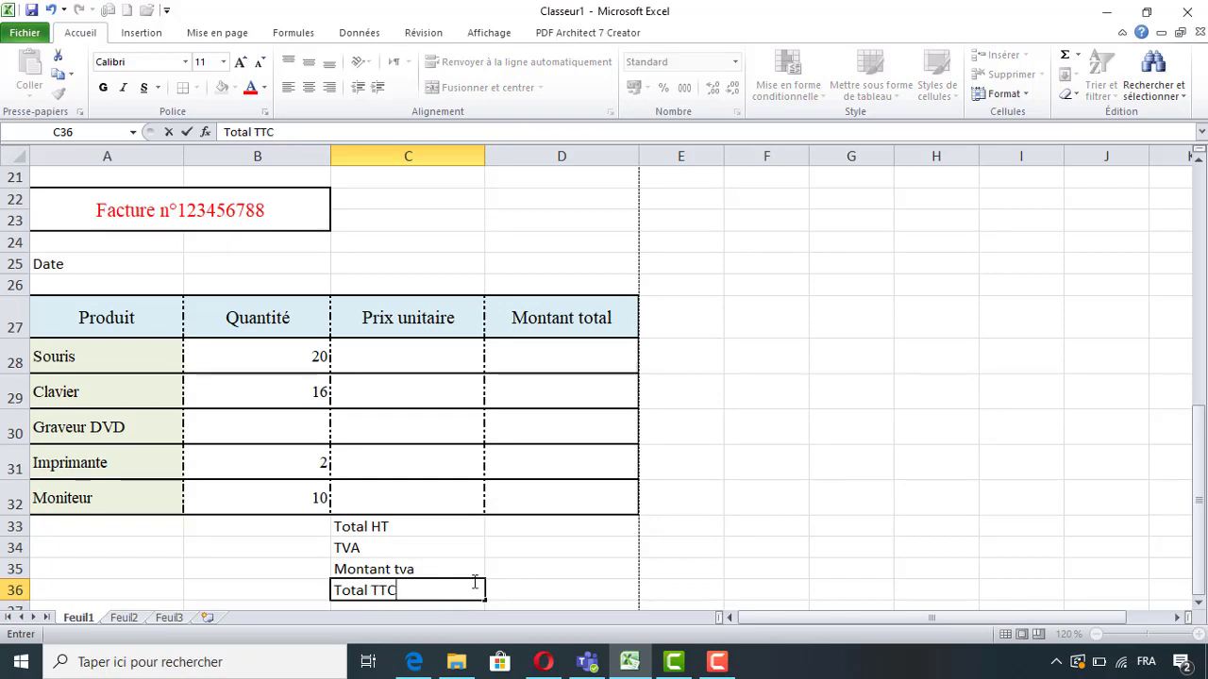
left_click(96, 357)
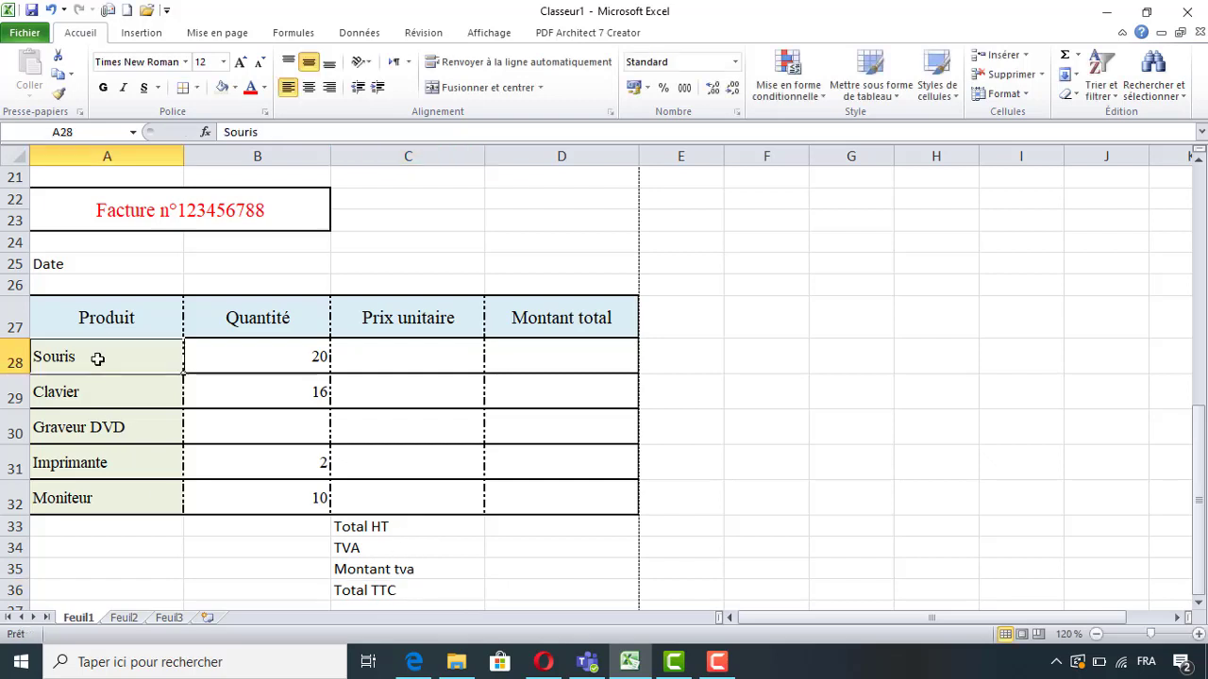
Format Painter the Souris cell onto C33:C36 and D28:D31 onto D33:D36.
left_click(58, 94)
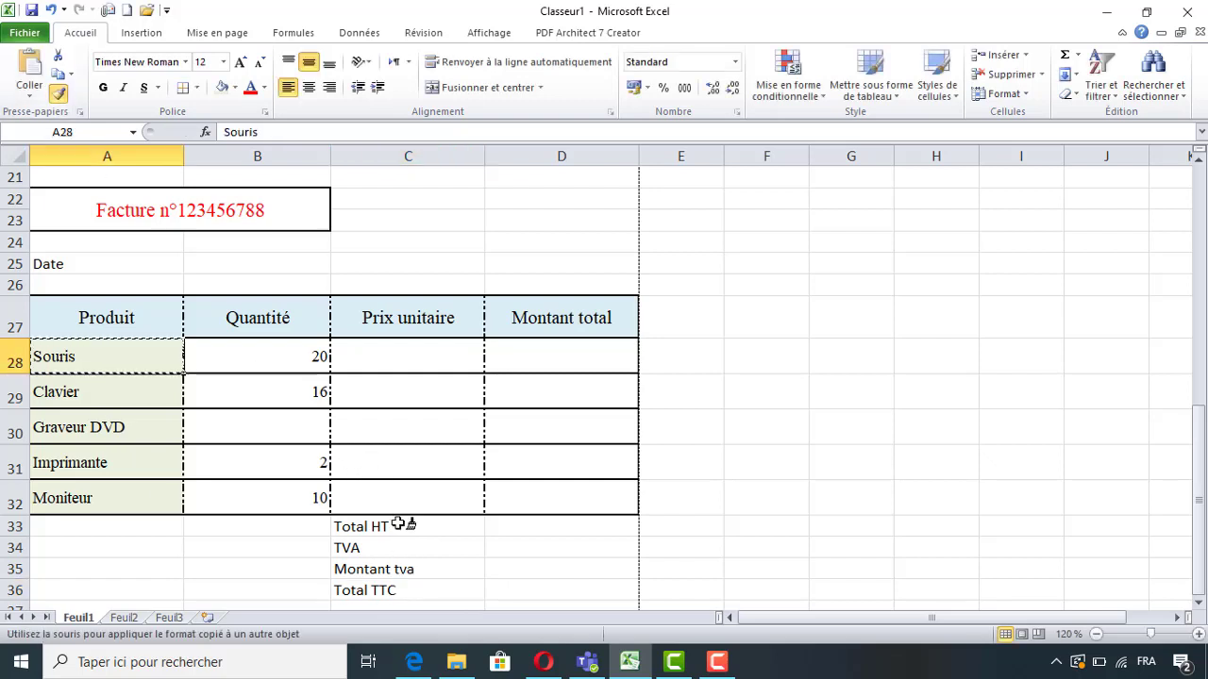
left_click_drag(399, 526, 391, 592)
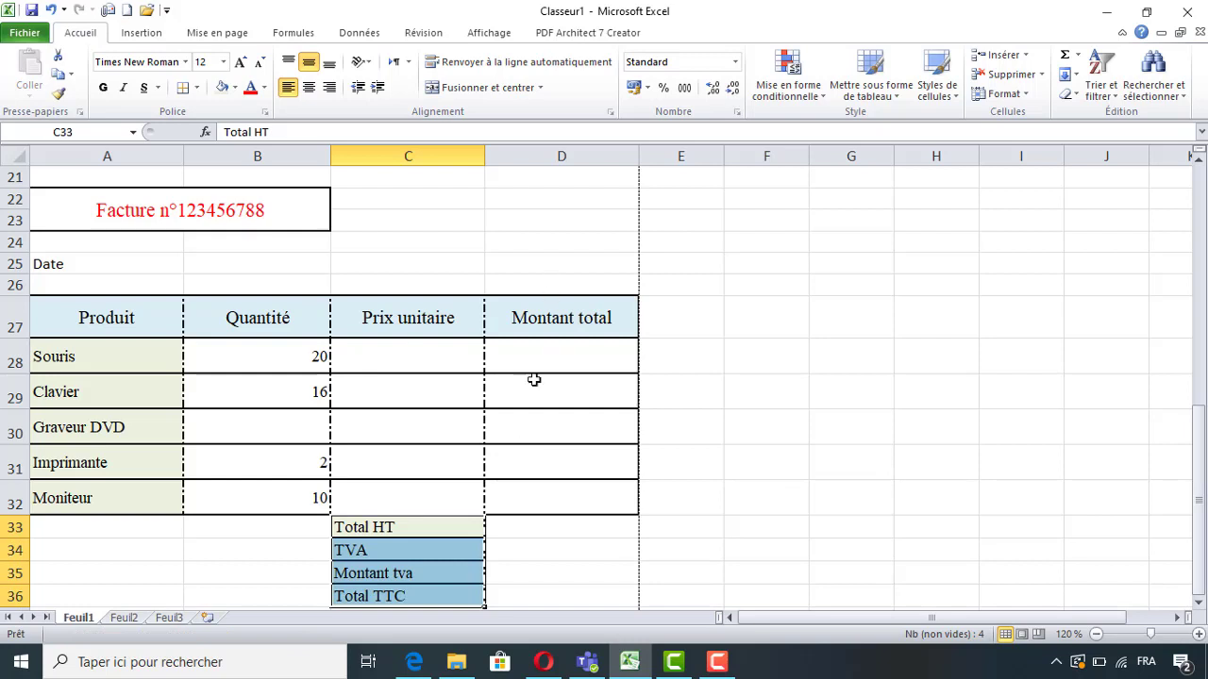
left_click_drag(531, 379, 531, 472)
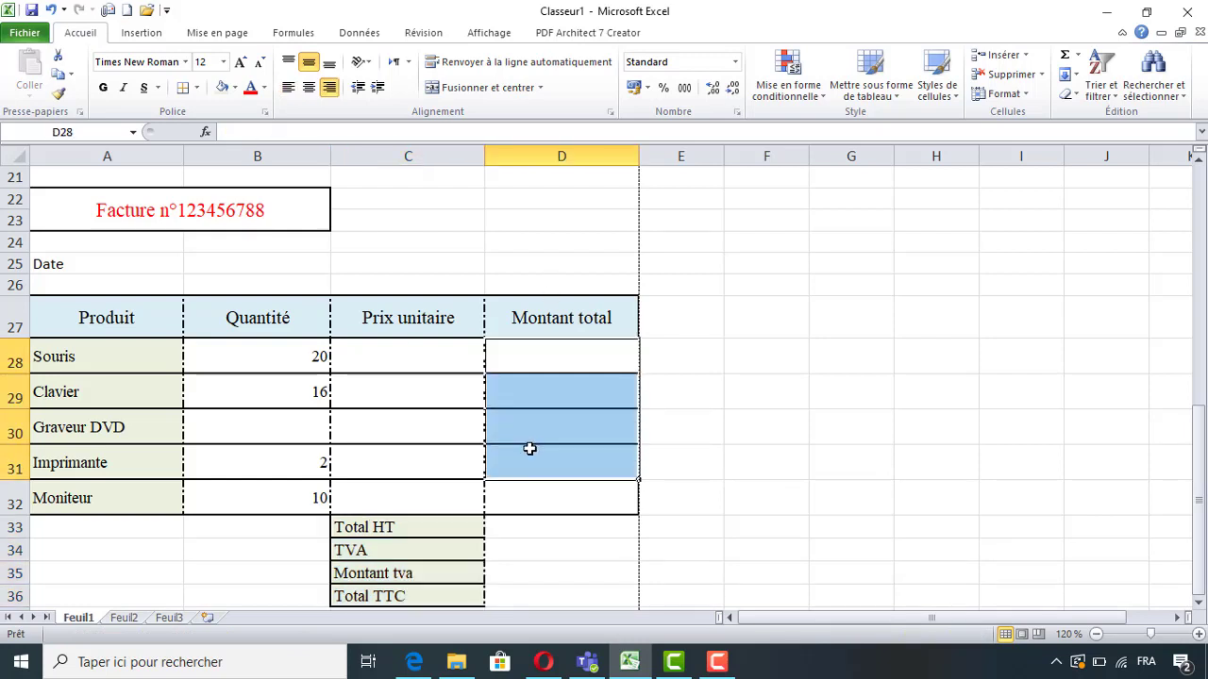
left_click(58, 93)
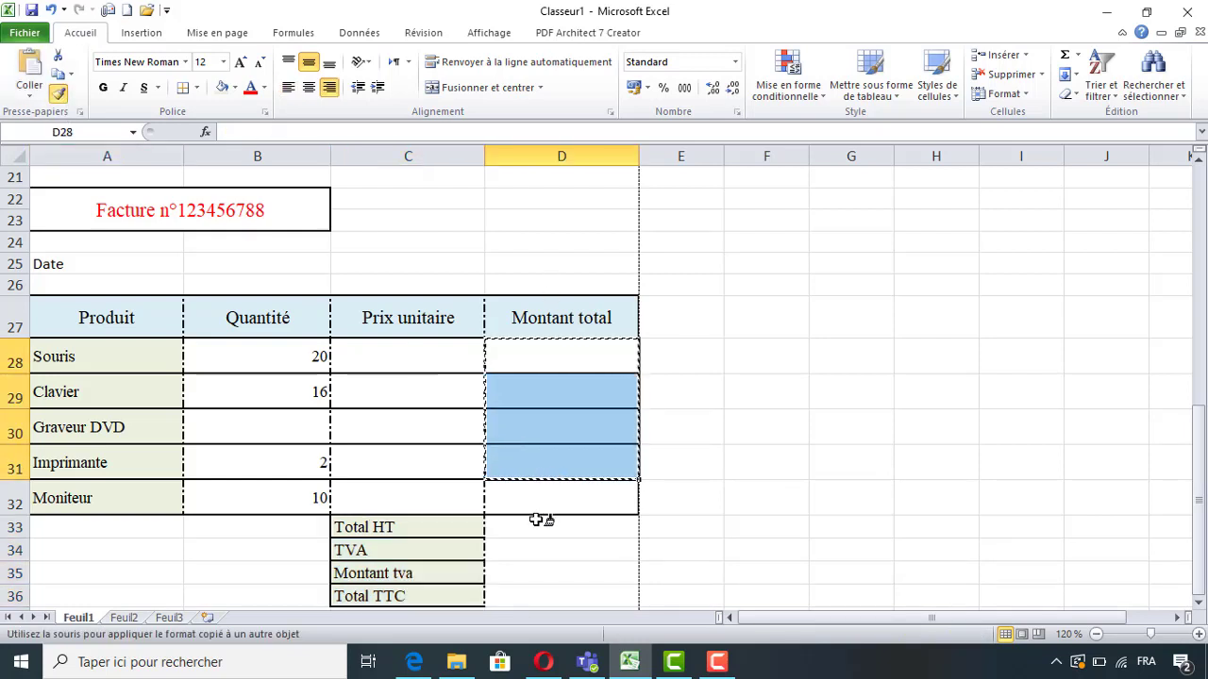
left_click_drag(533, 521, 525, 597)
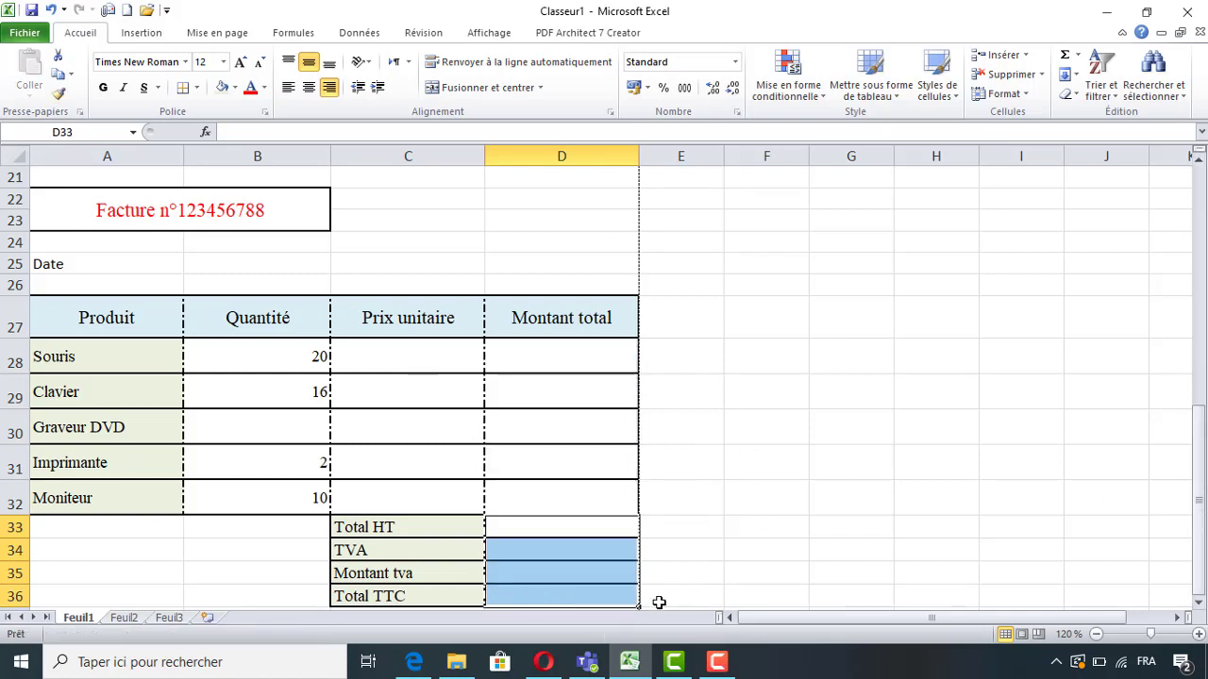
left_click(603, 513)
Make rows 33–36 taller, with a height of 26,25.
scroll(566, 500, "down", 1)
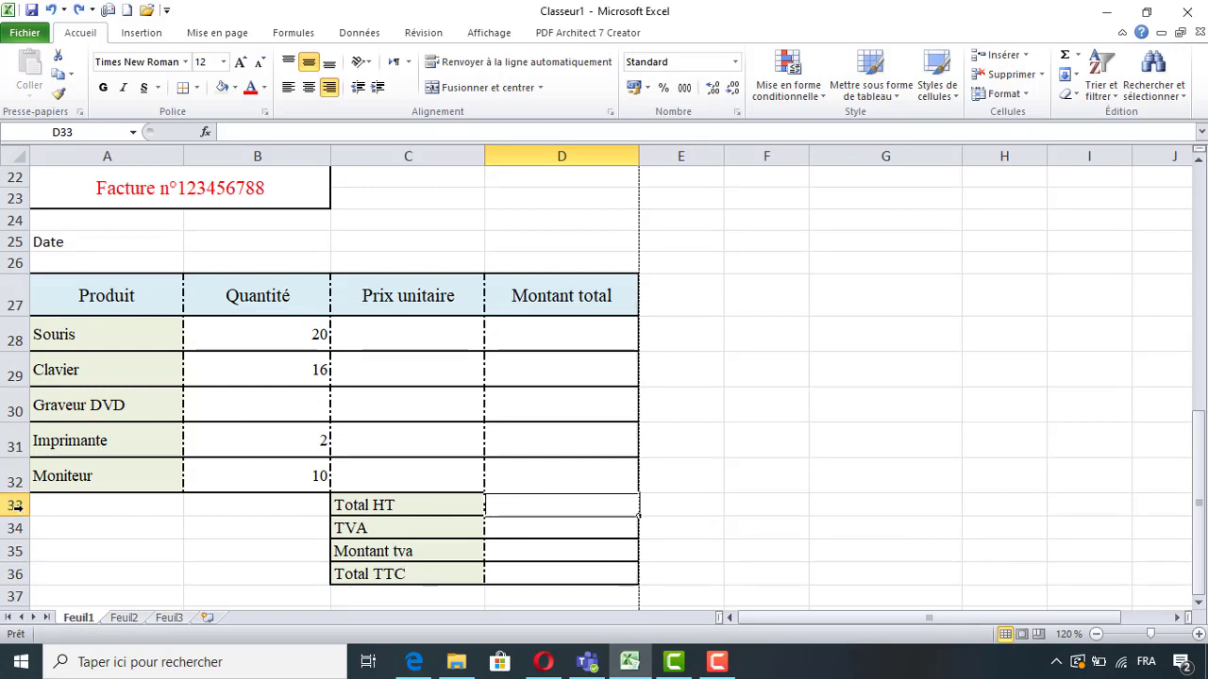
left_click_drag(17, 506, 17, 574)
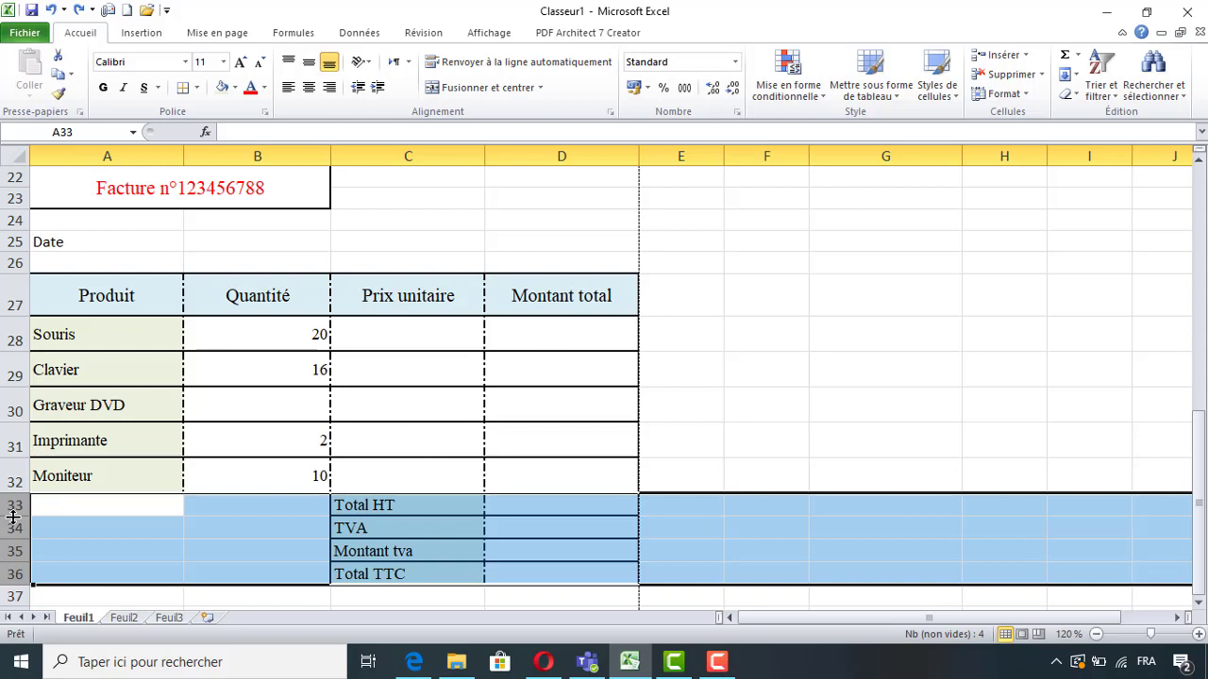
left_click_drag(13, 516, 11, 533)
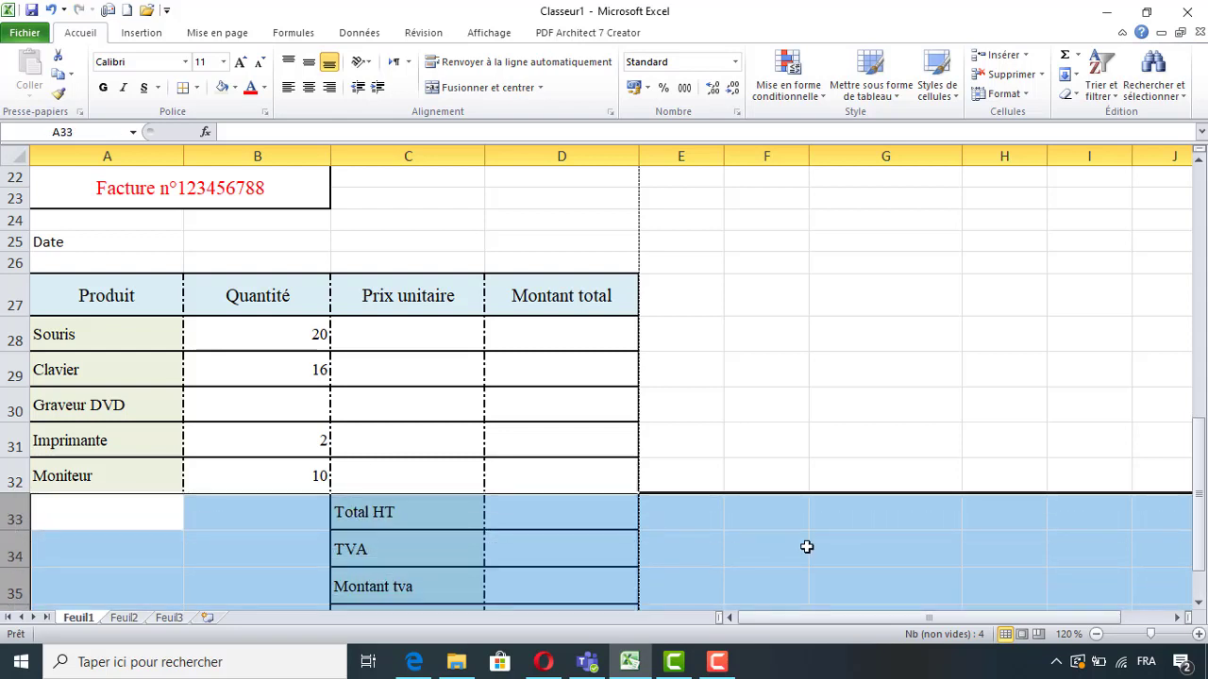
left_click_drag(1197, 520, 1198, 575)
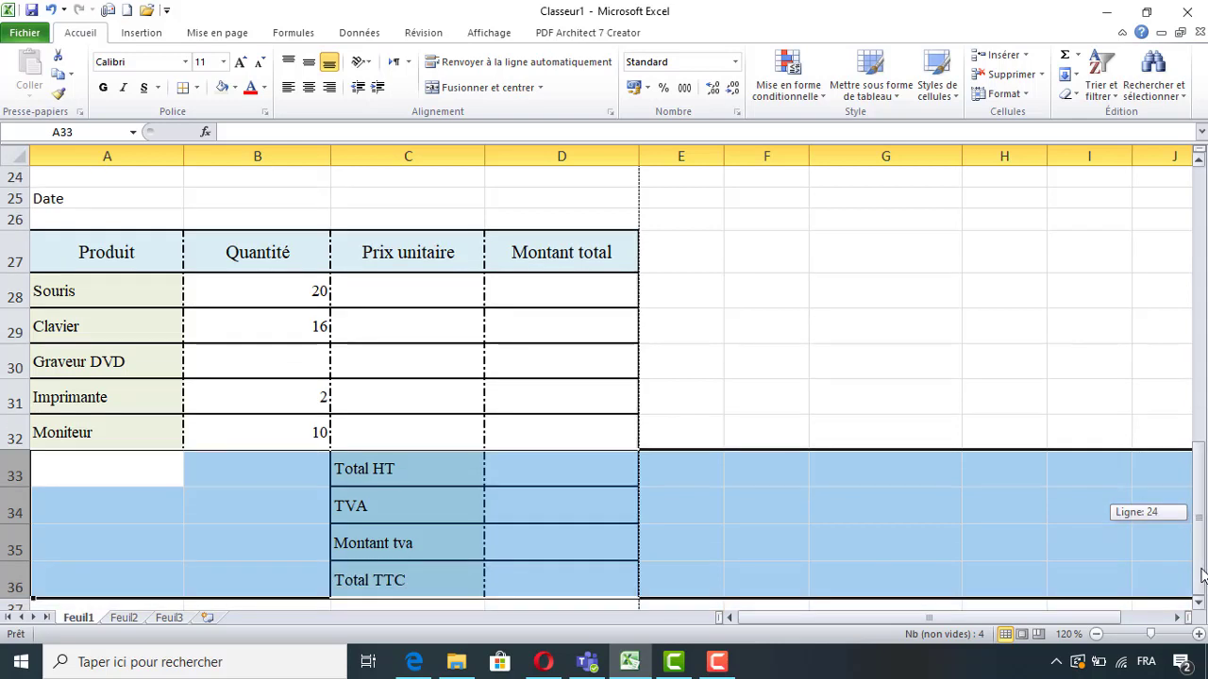
left_click(399, 474)
left_click(398, 519)
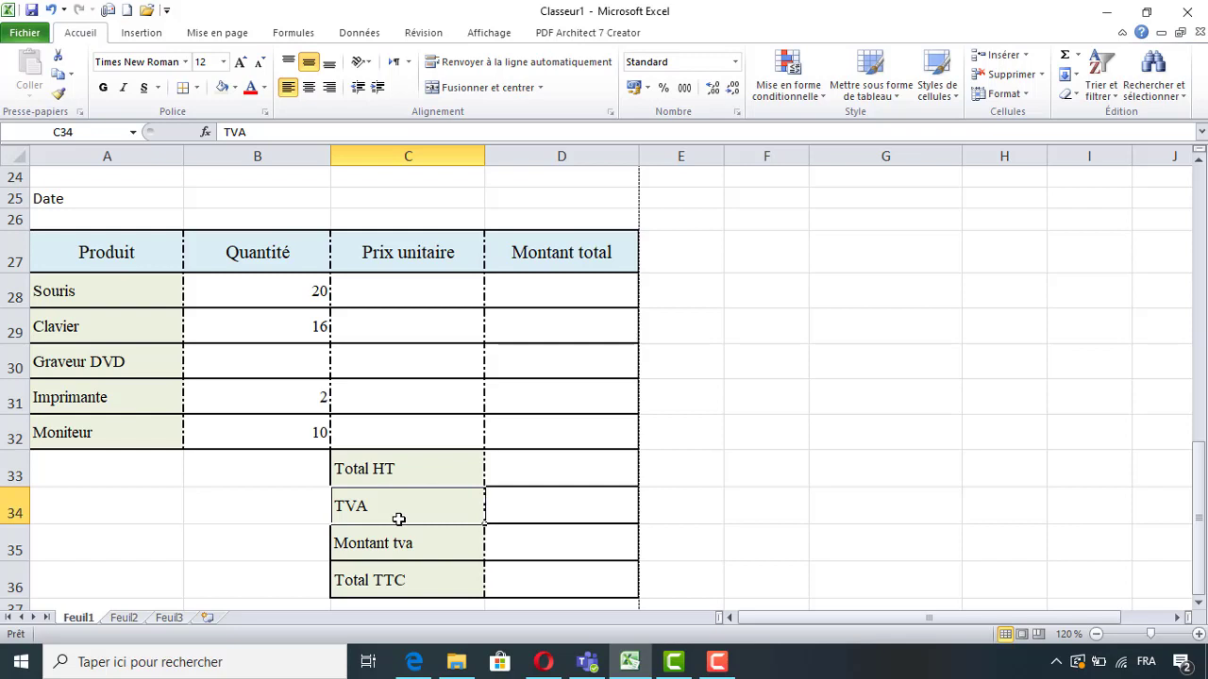
left_click_drag(1199, 500, 1199, 486)
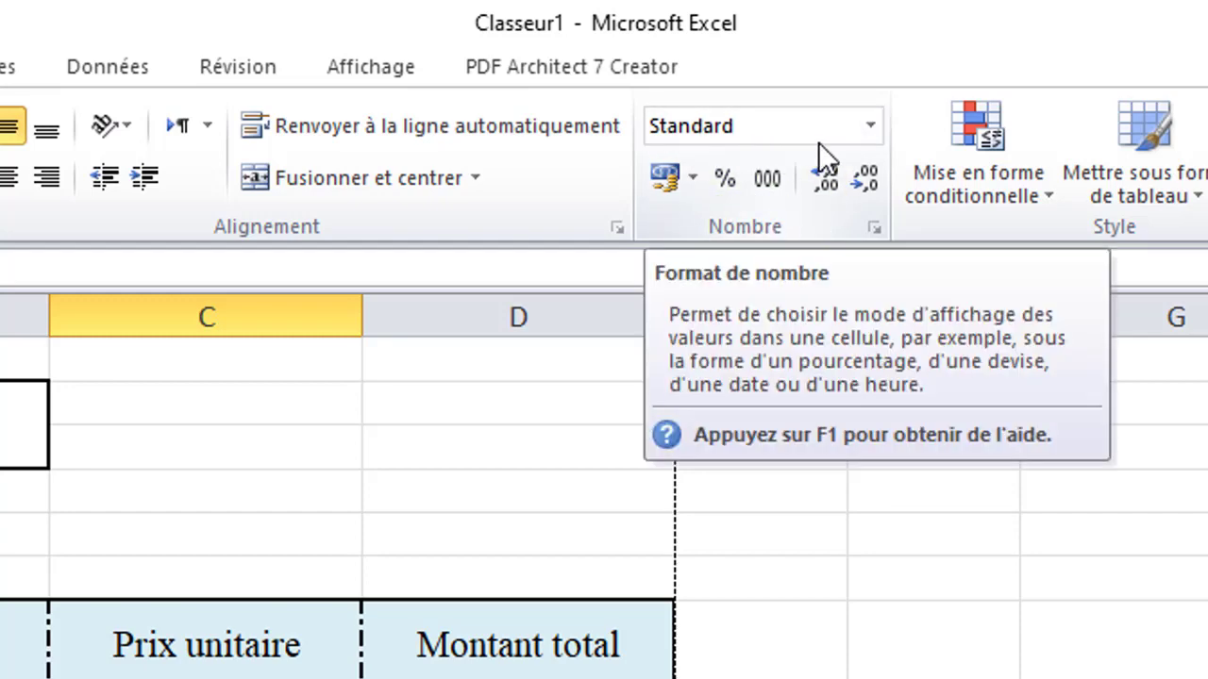
left_click(871, 130)
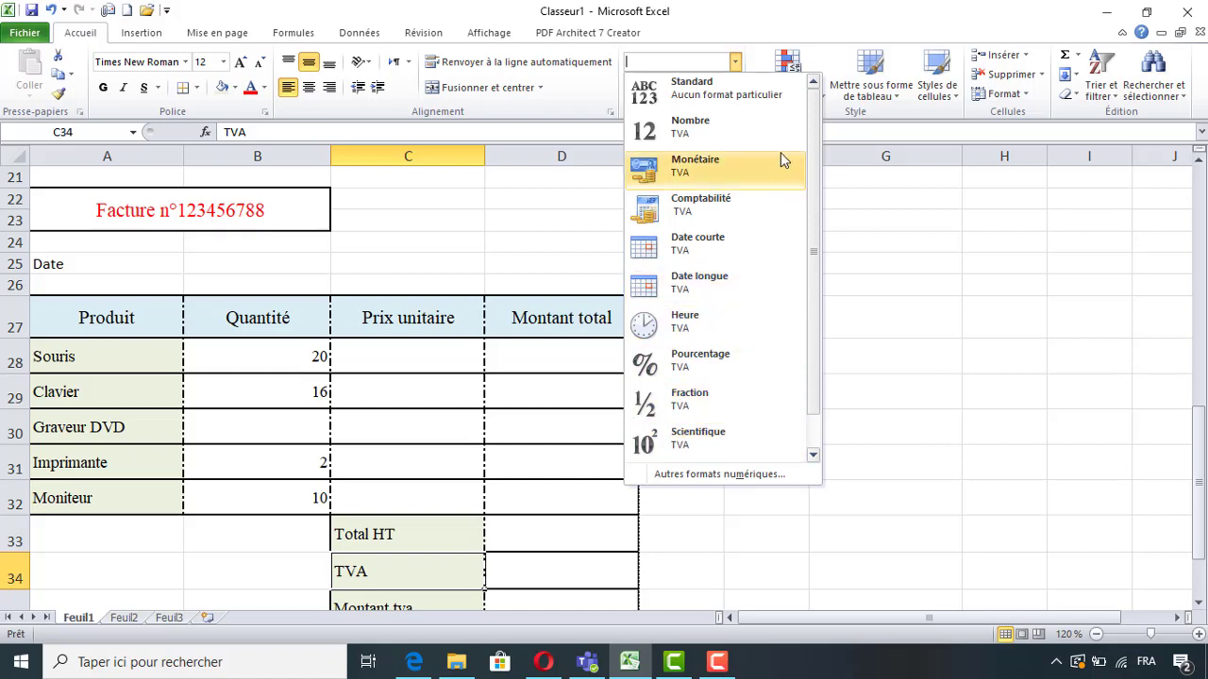
left_click(748, 83)
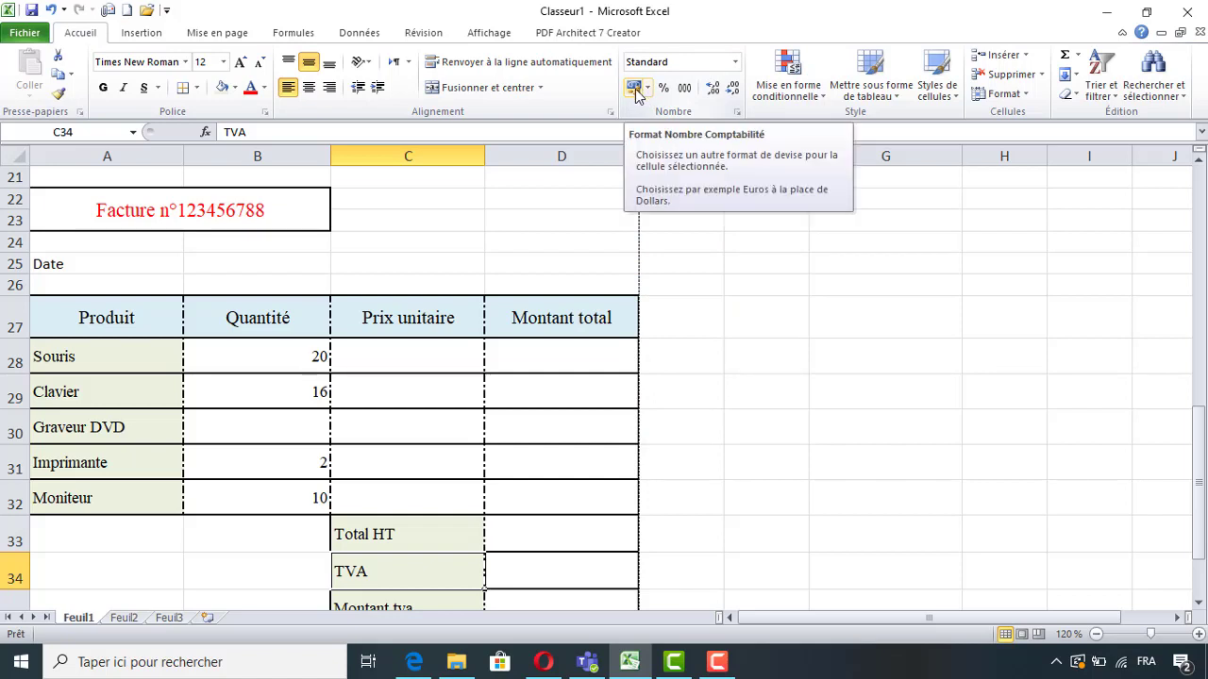
left_click(649, 89)
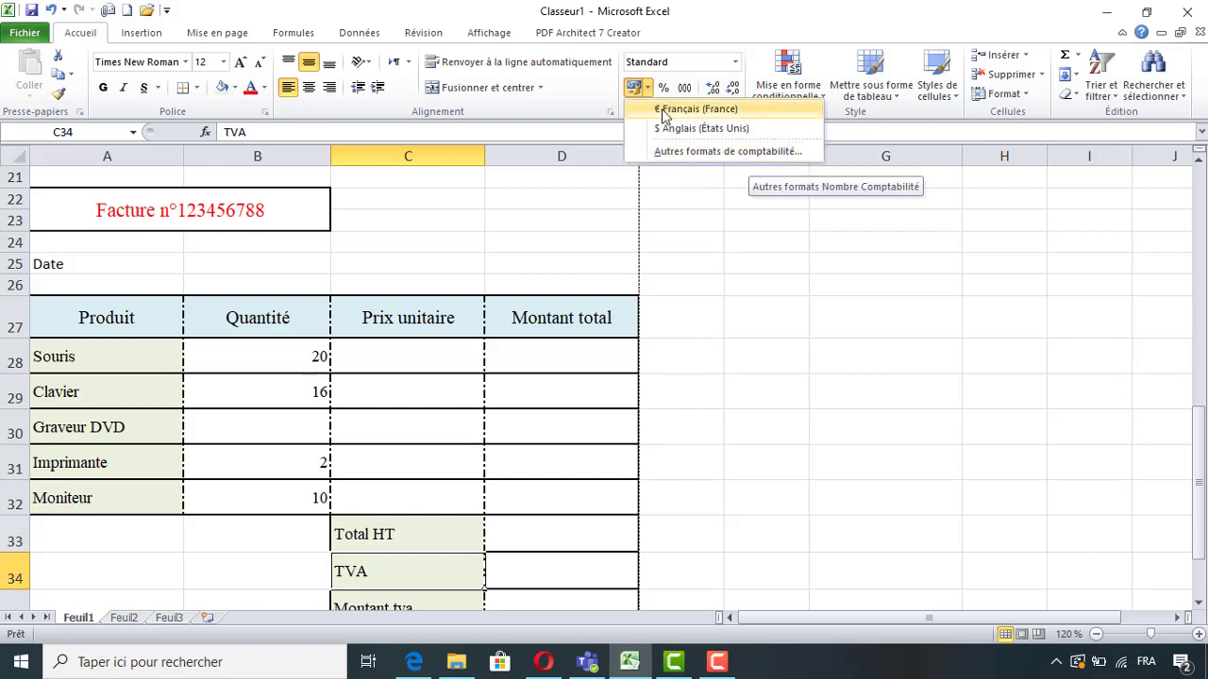
left_click(621, 116)
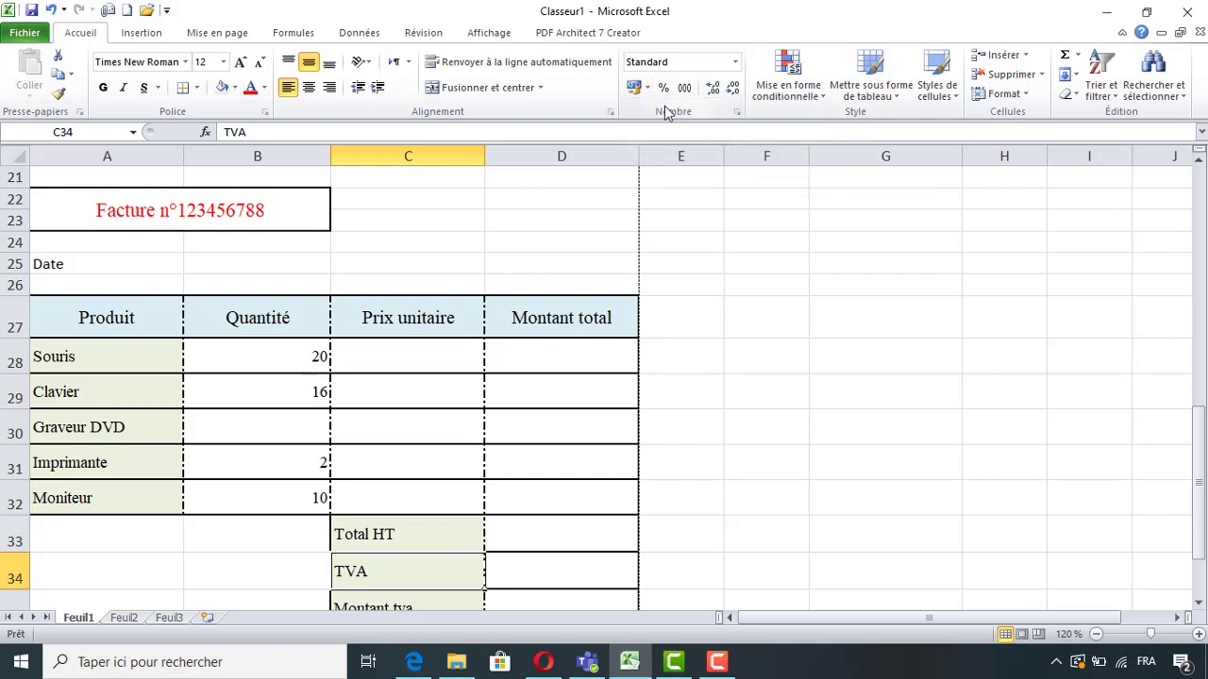
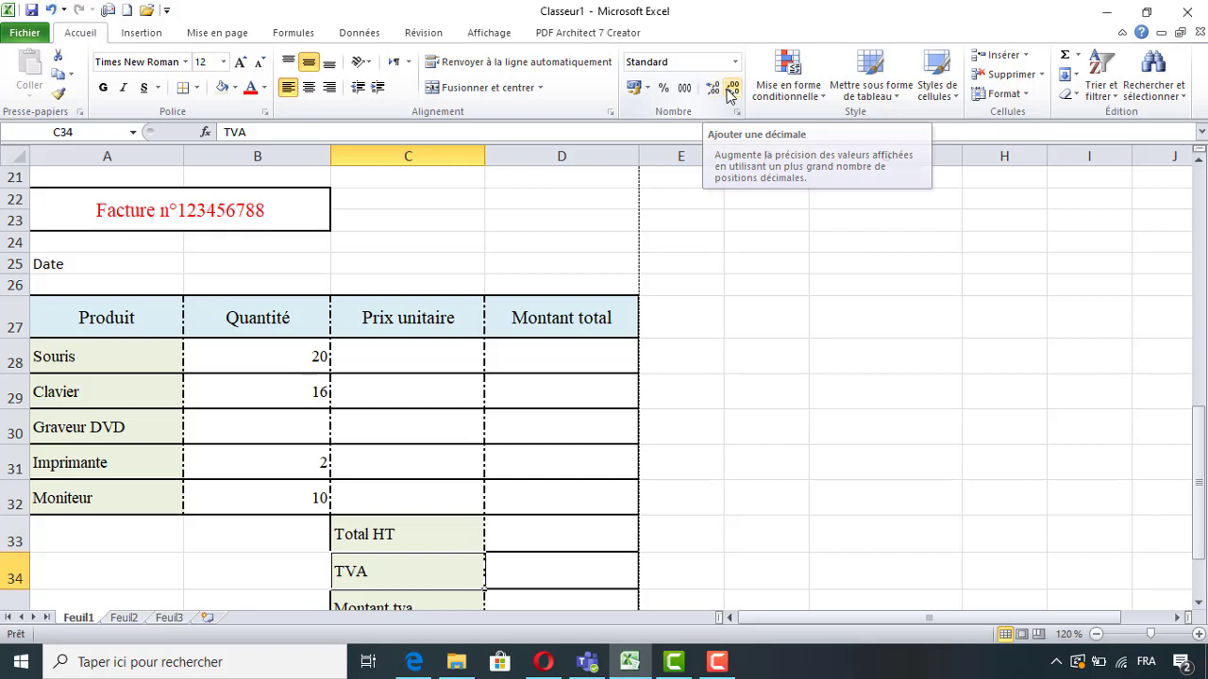
Format the Quantité cells B28:B32 as Nombre with no decimal places.
left_click(717, 95)
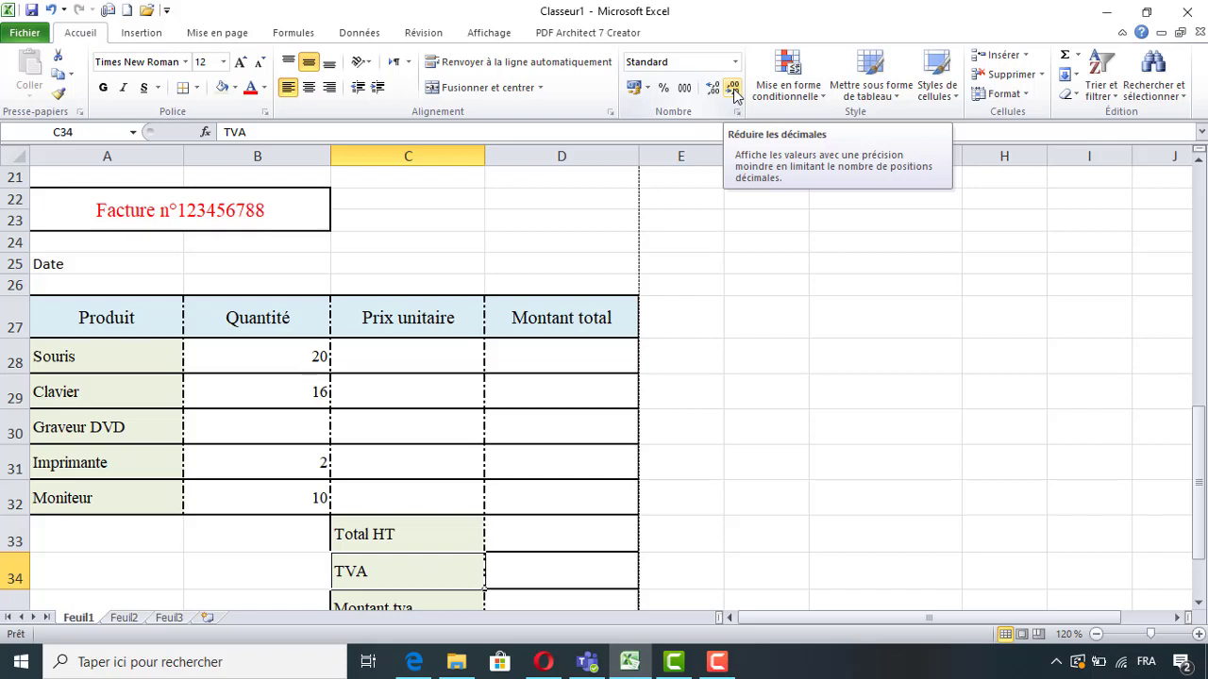
left_click(733, 91)
left_click(687, 243)
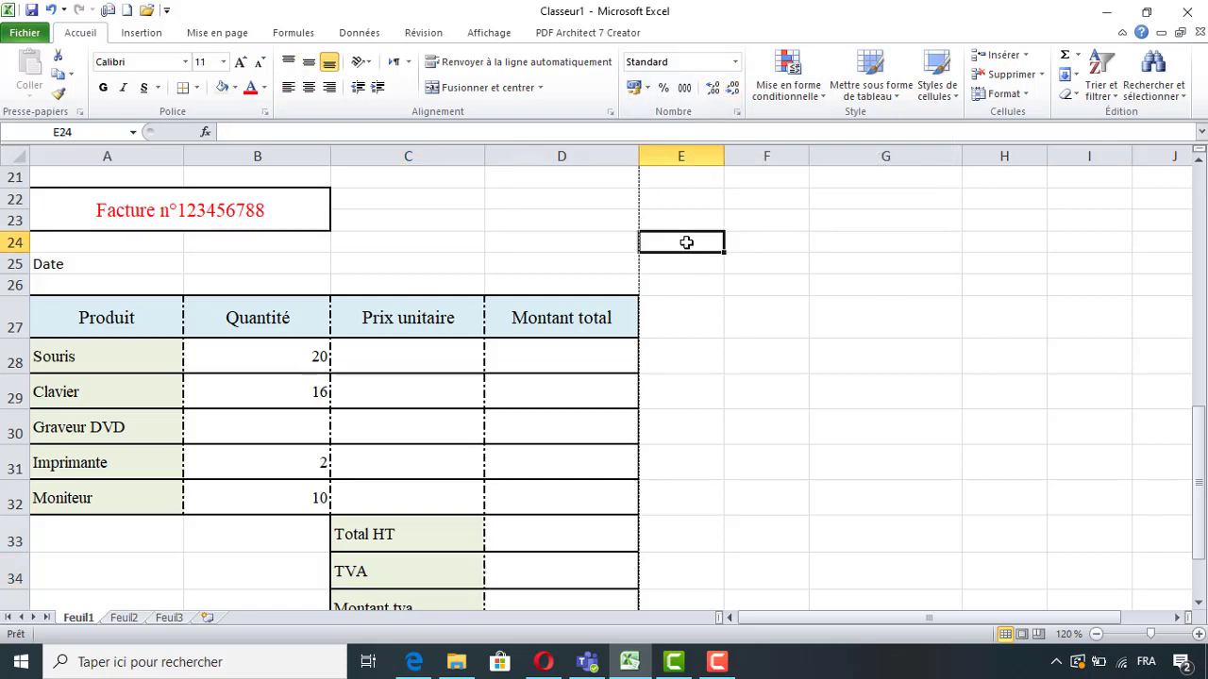
left_click(536, 312)
left_click(413, 311)
left_click(312, 347)
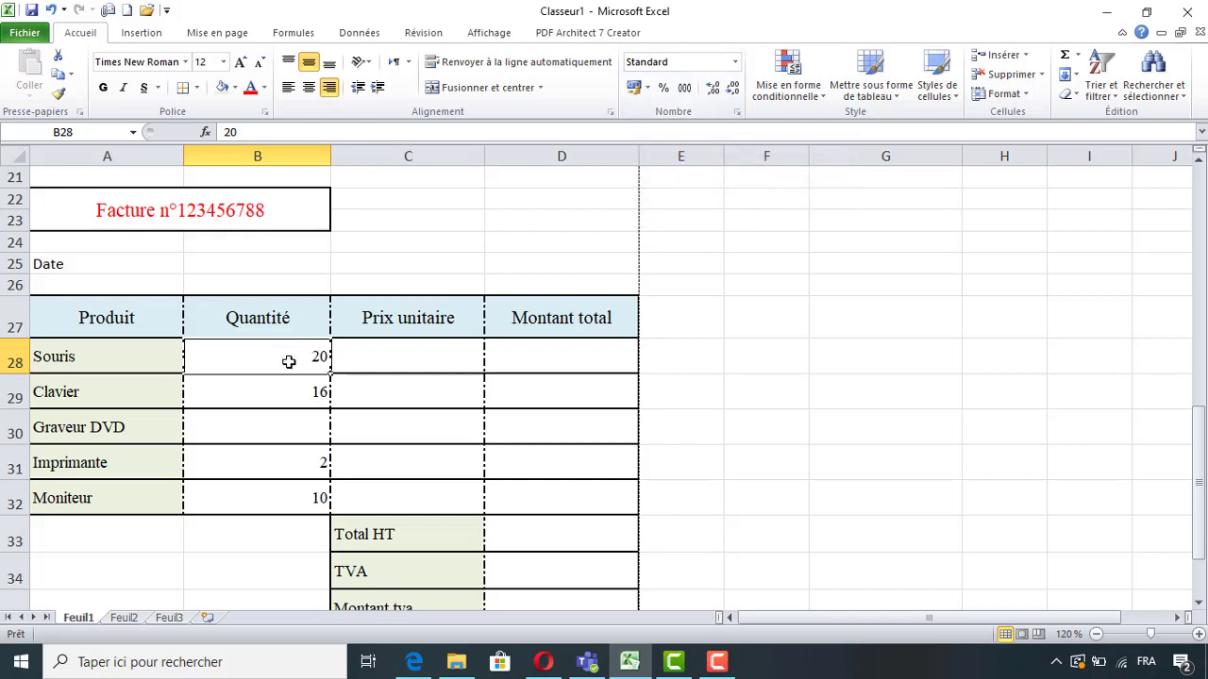
left_click(266, 330)
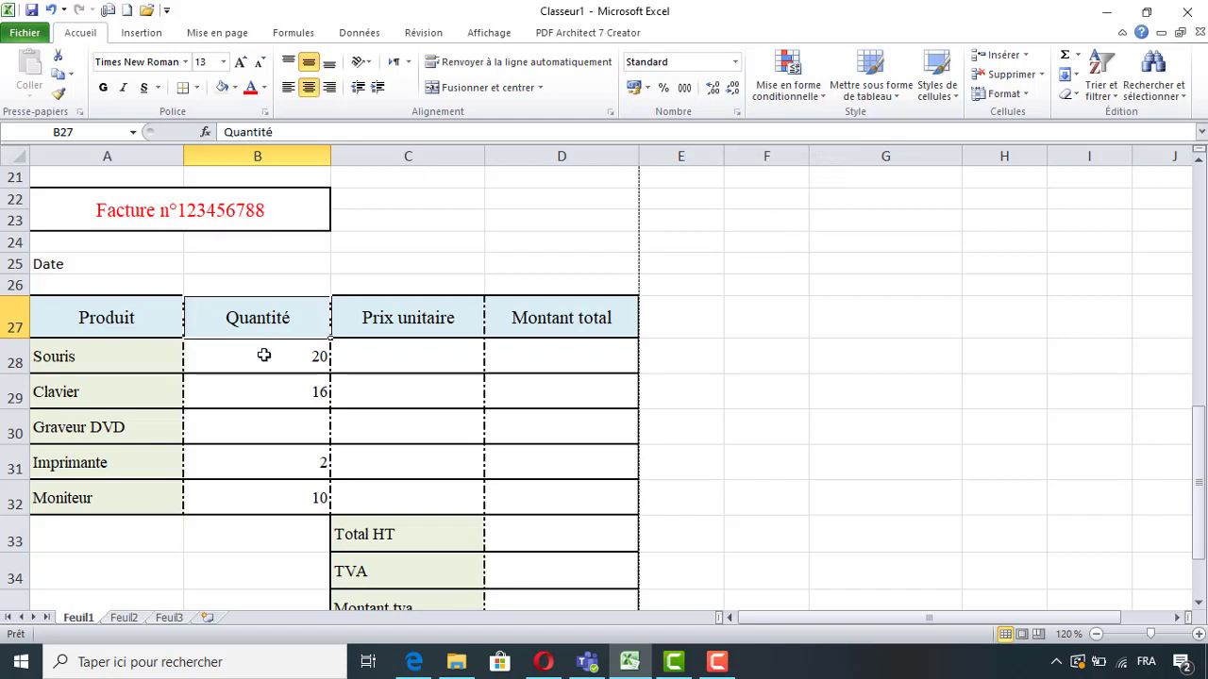
left_click(264, 356)
left_click_drag(264, 359, 254, 508)
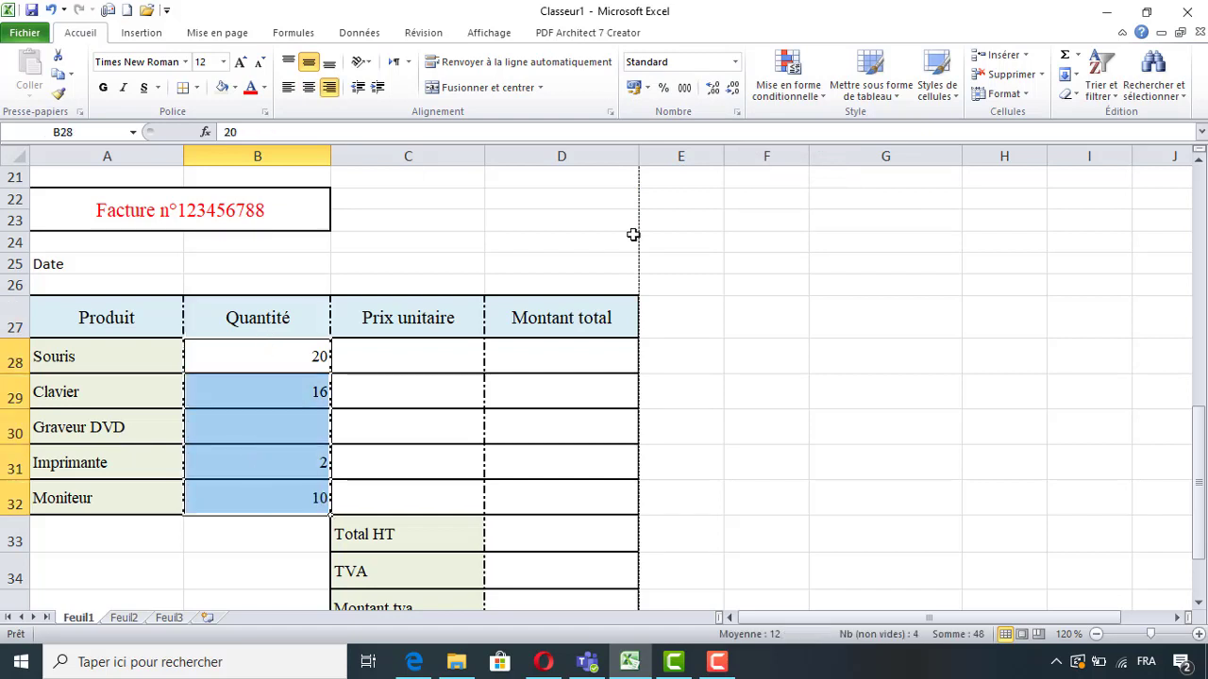
left_click(735, 62)
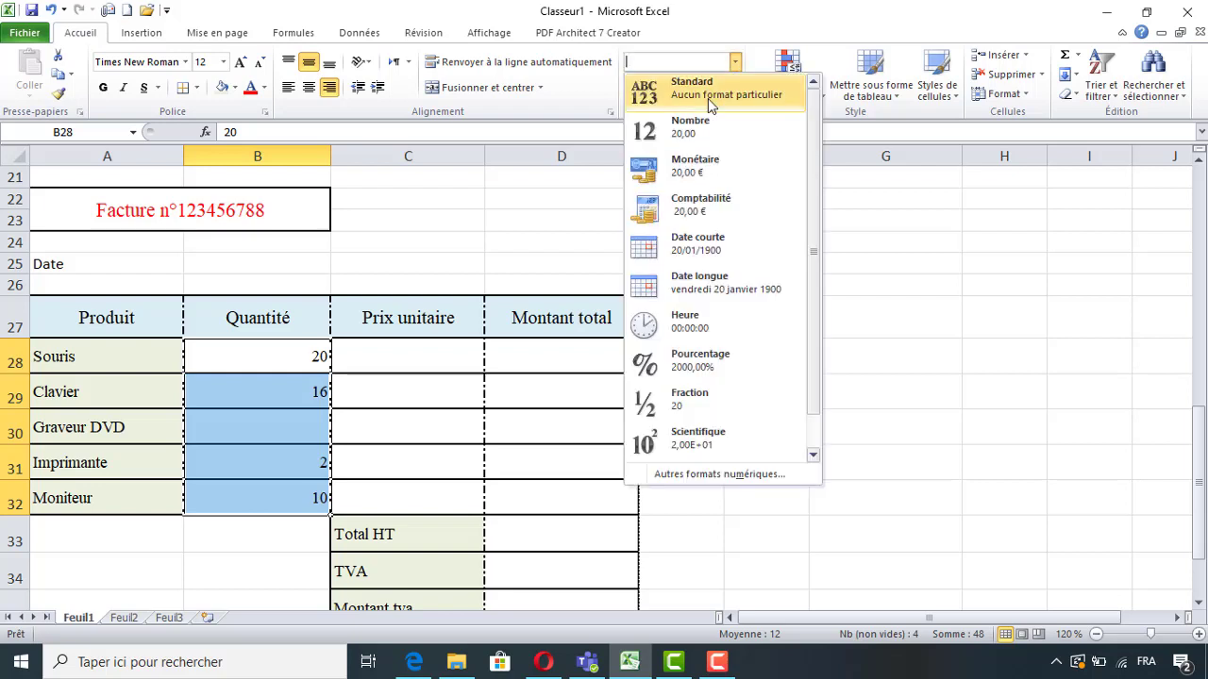
left_click(691, 132)
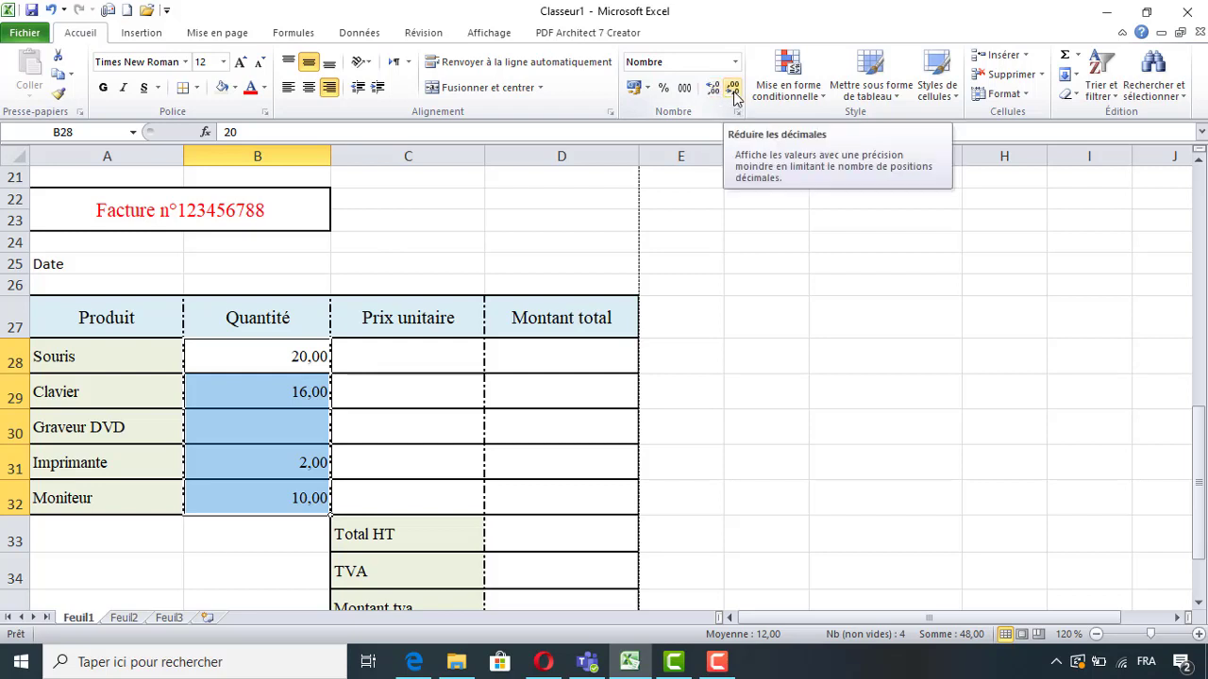
left_click(734, 90)
left_click(733, 89)
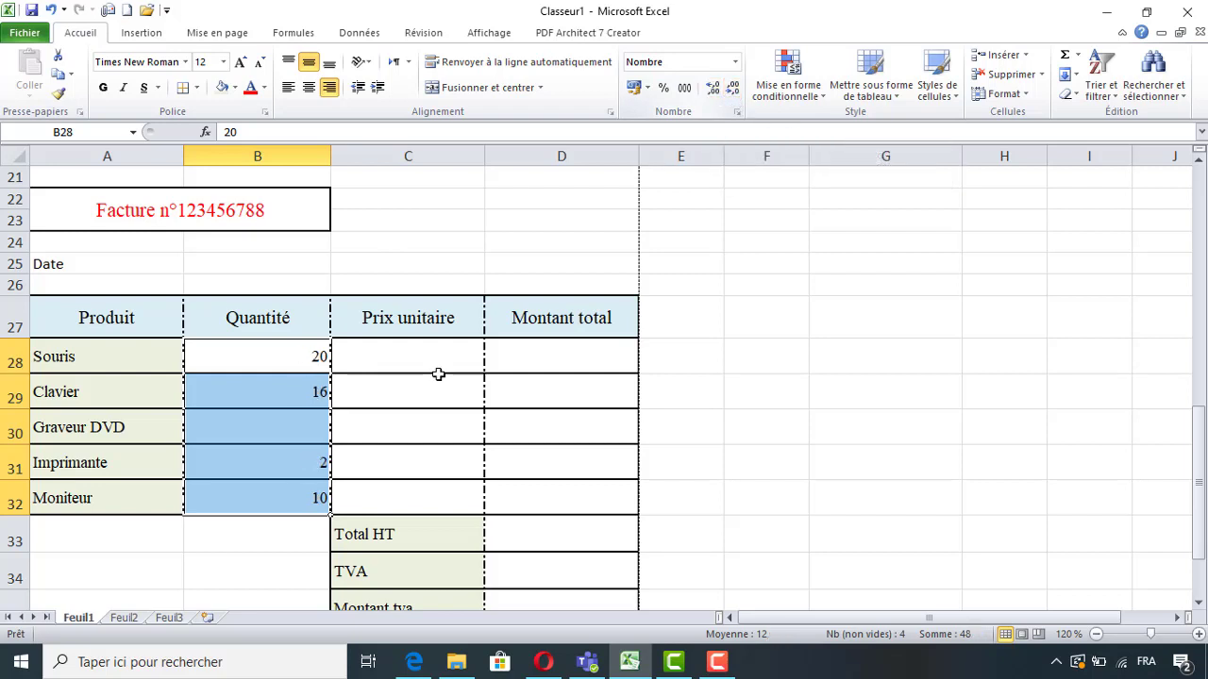
Enter a quantity of 5 for Graveur DVD in B30.
left_click(311, 432)
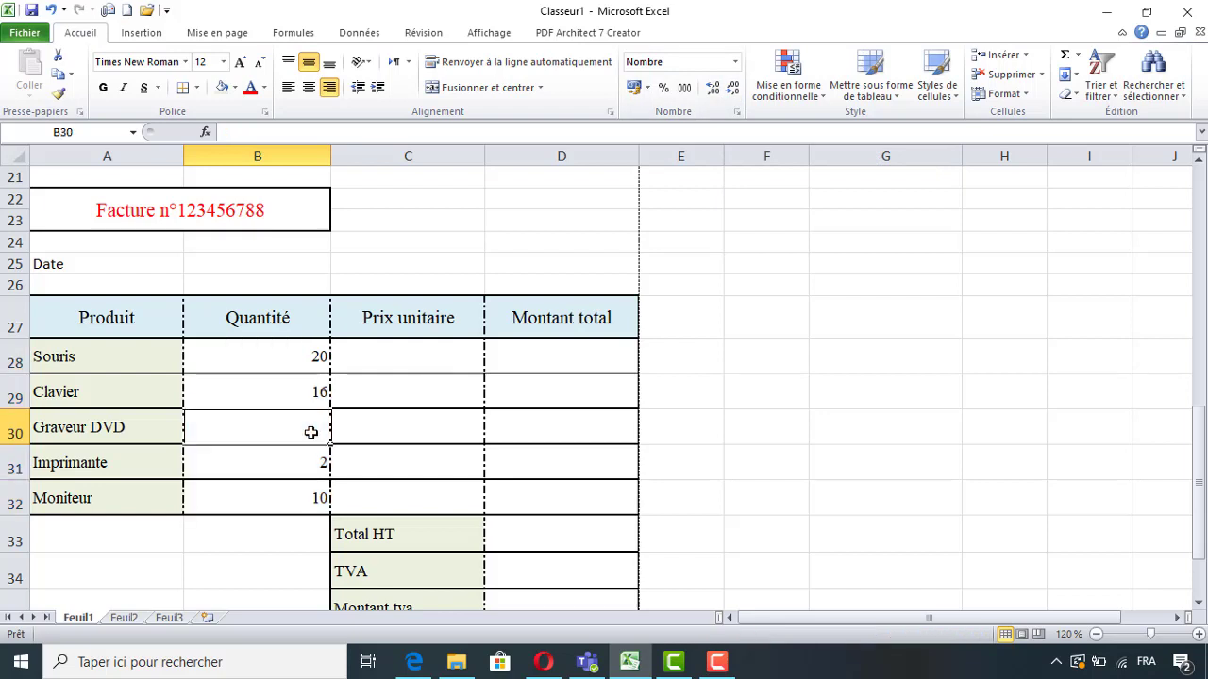
type("5")
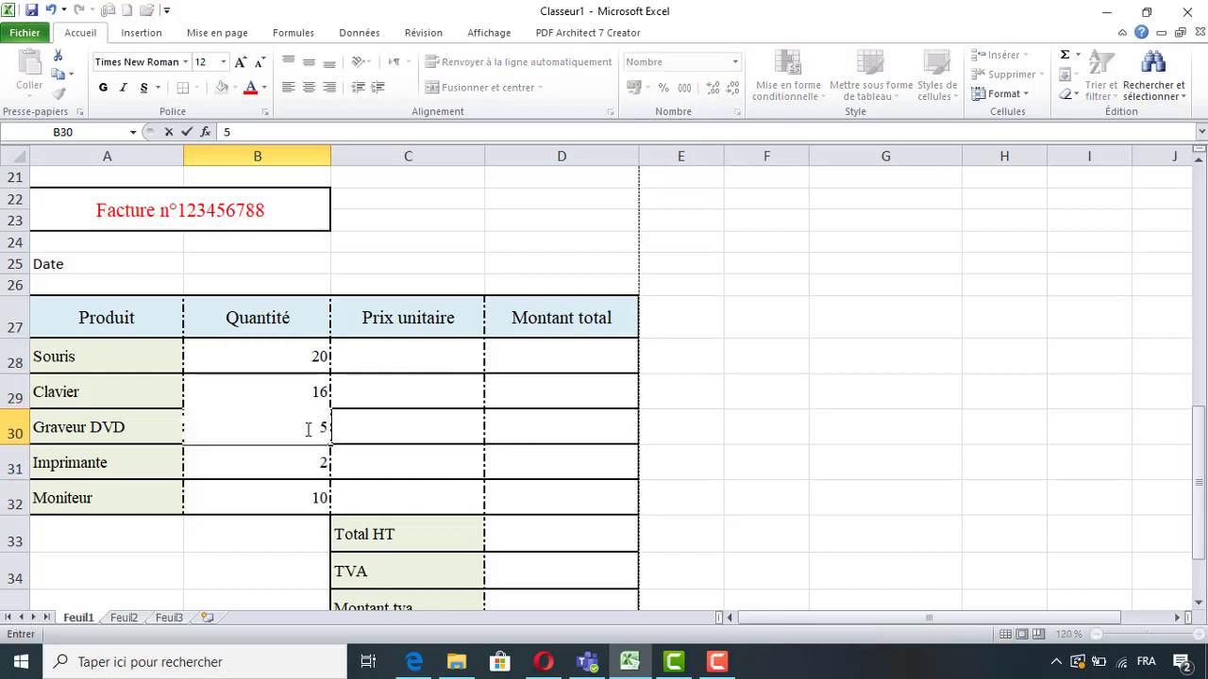
left_click(296, 457)
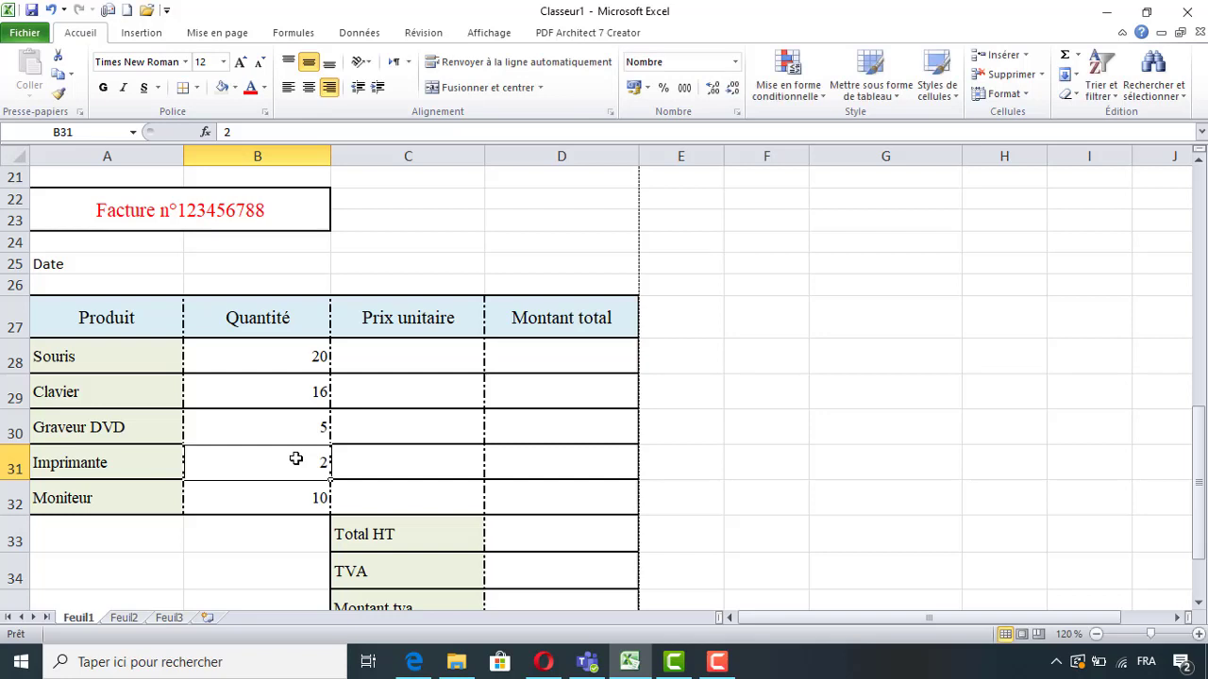
left_click(114, 268)
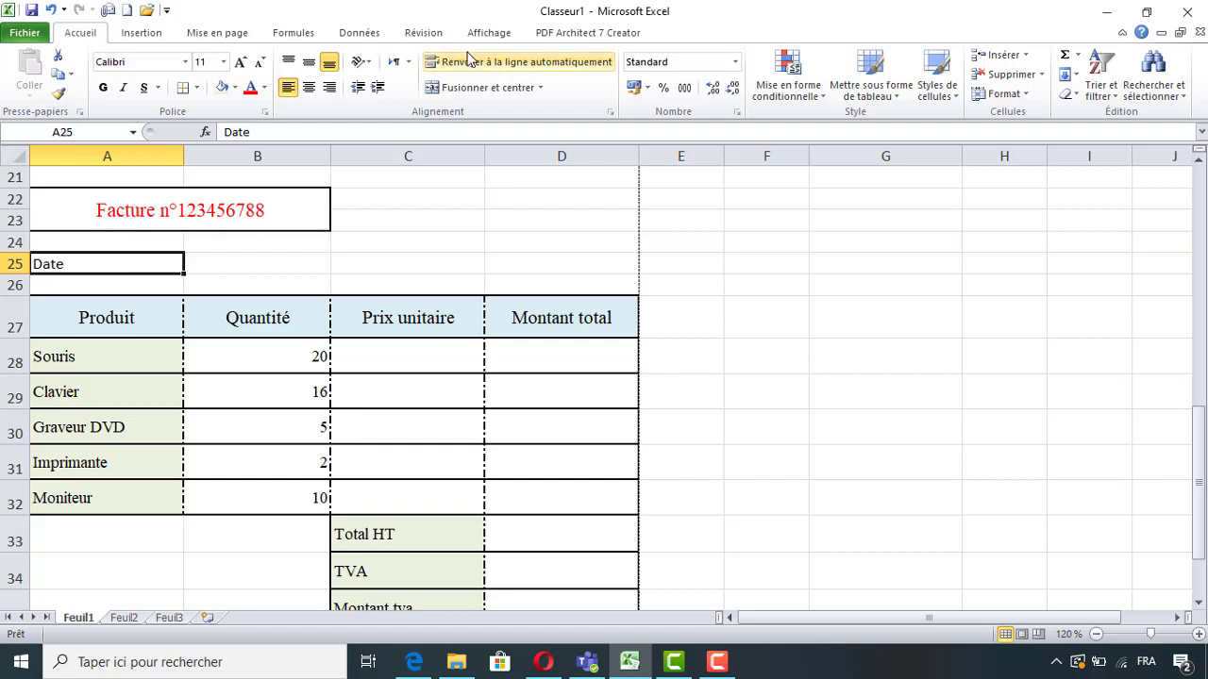
Give the Date cell the Date longue format and enter 15/04/2020.
left_click(734, 61)
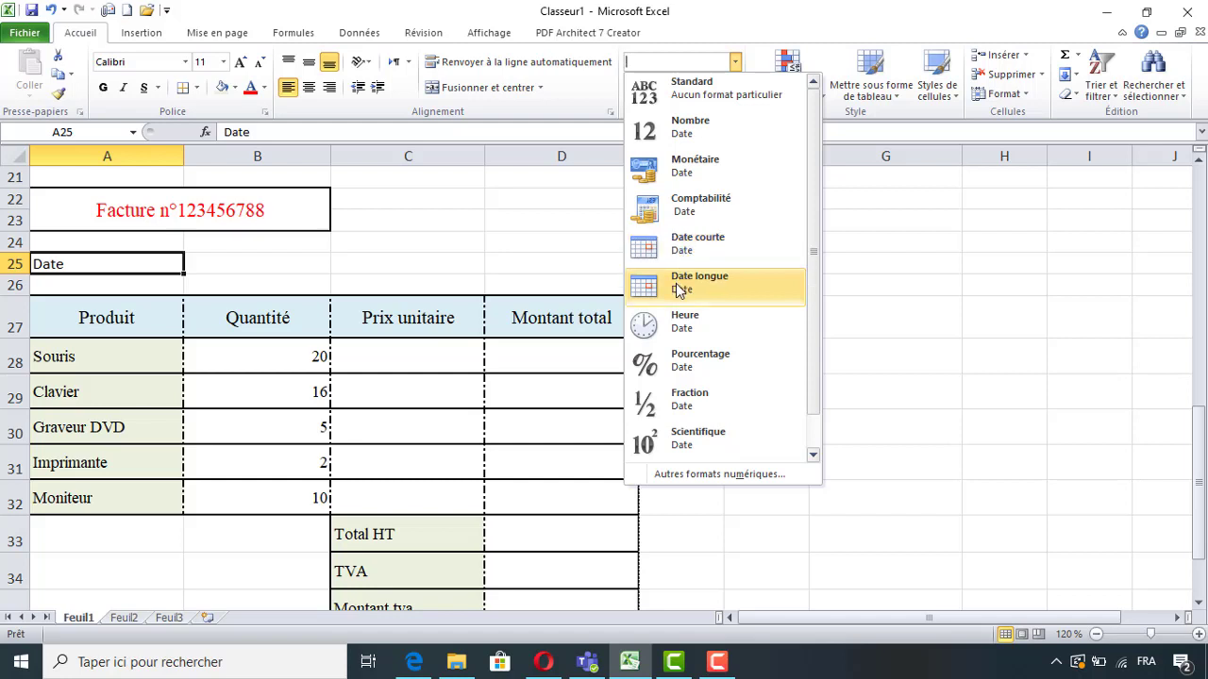
left_click(678, 289)
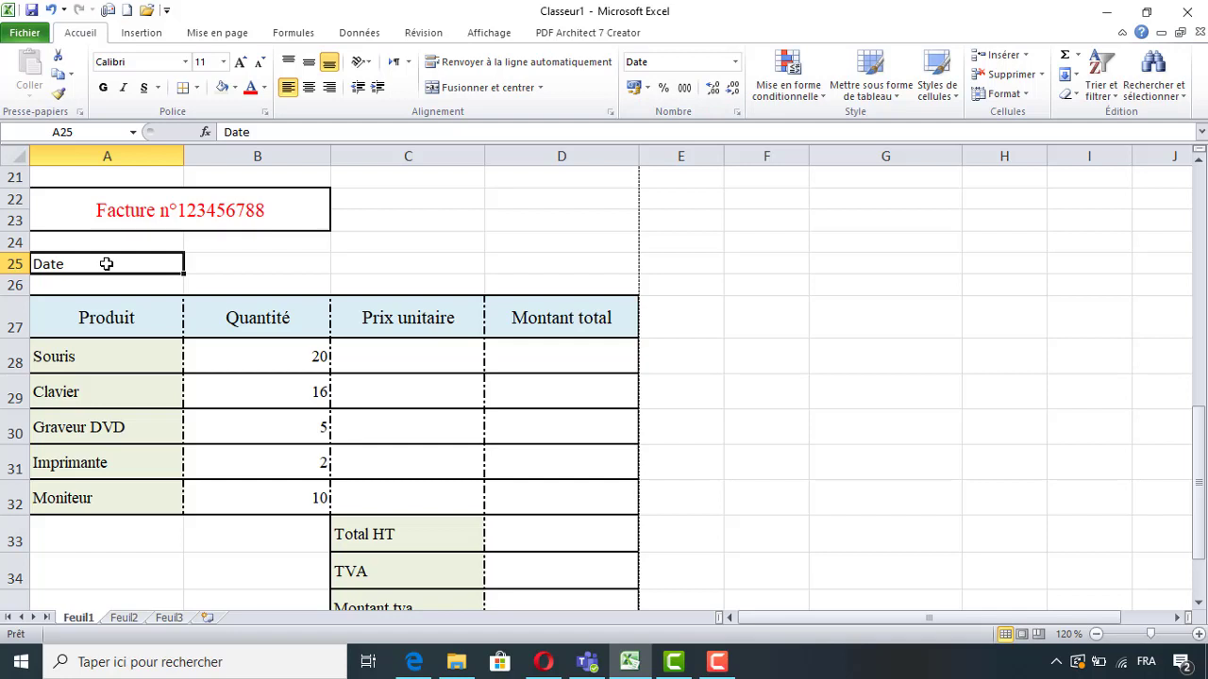
type("15")
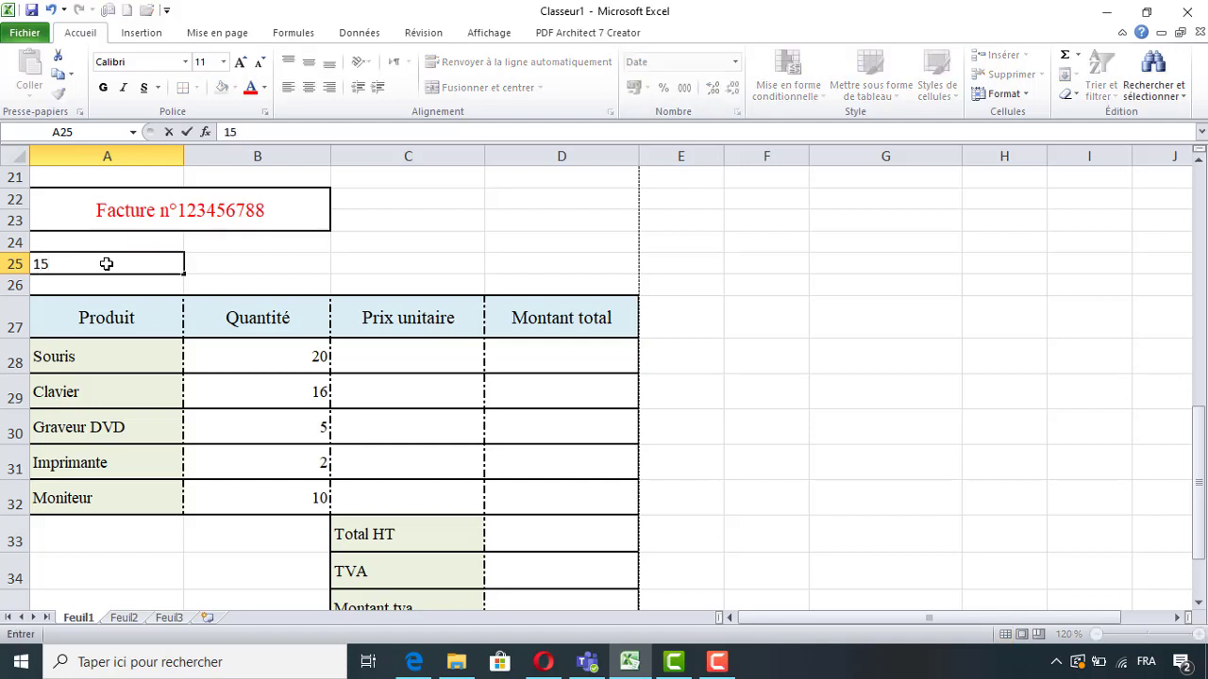
type("/0")
type("4/2020")
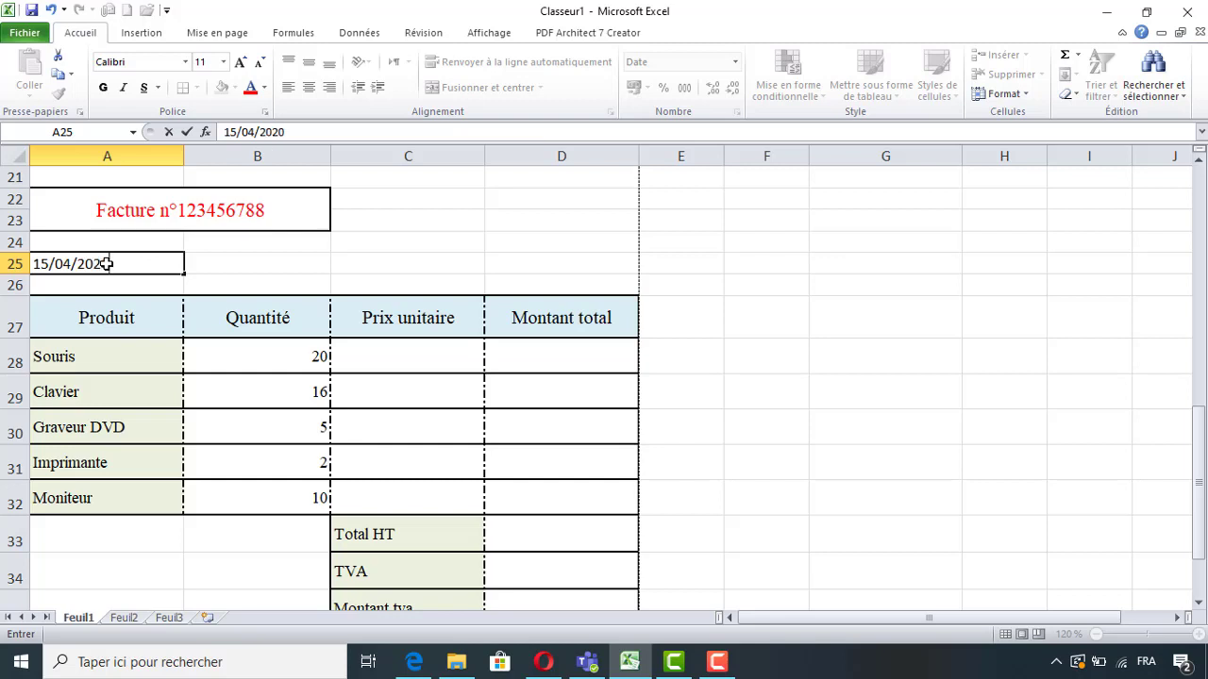
left_click(383, 346)
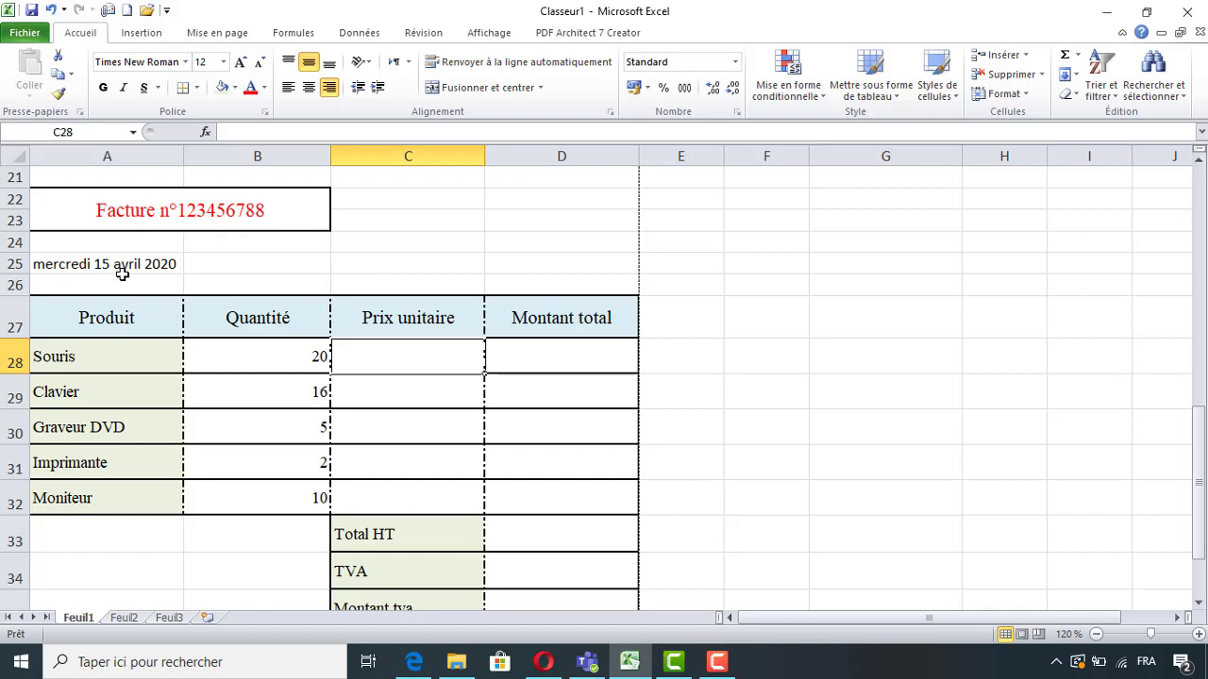
Select the unit price and total cells plus the Total HT, Montant tva and Total TTC amounts.
left_click(378, 405)
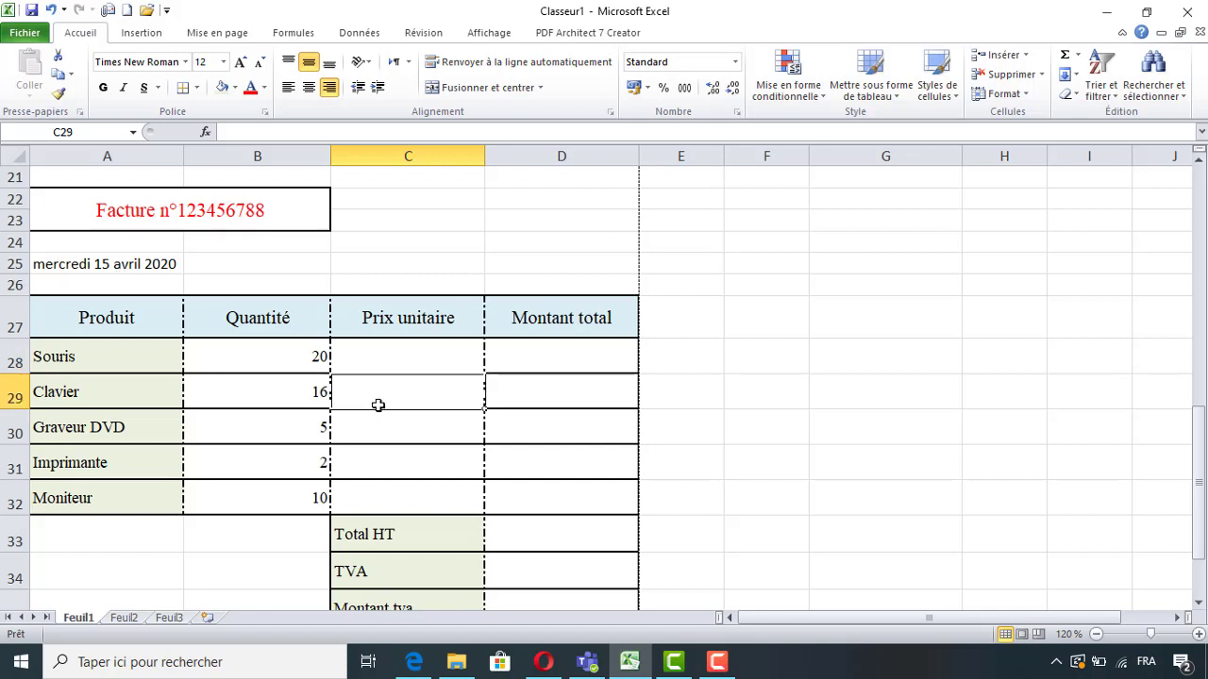
left_click(538, 367)
left_click(536, 382)
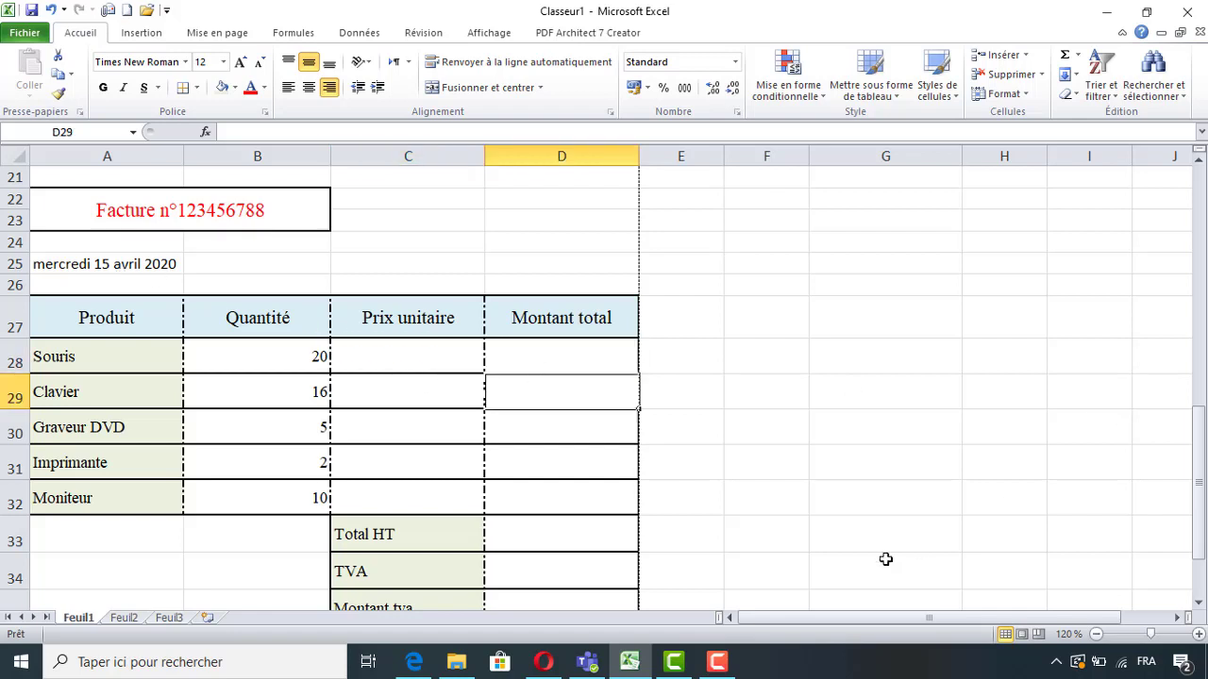
left_click(589, 540)
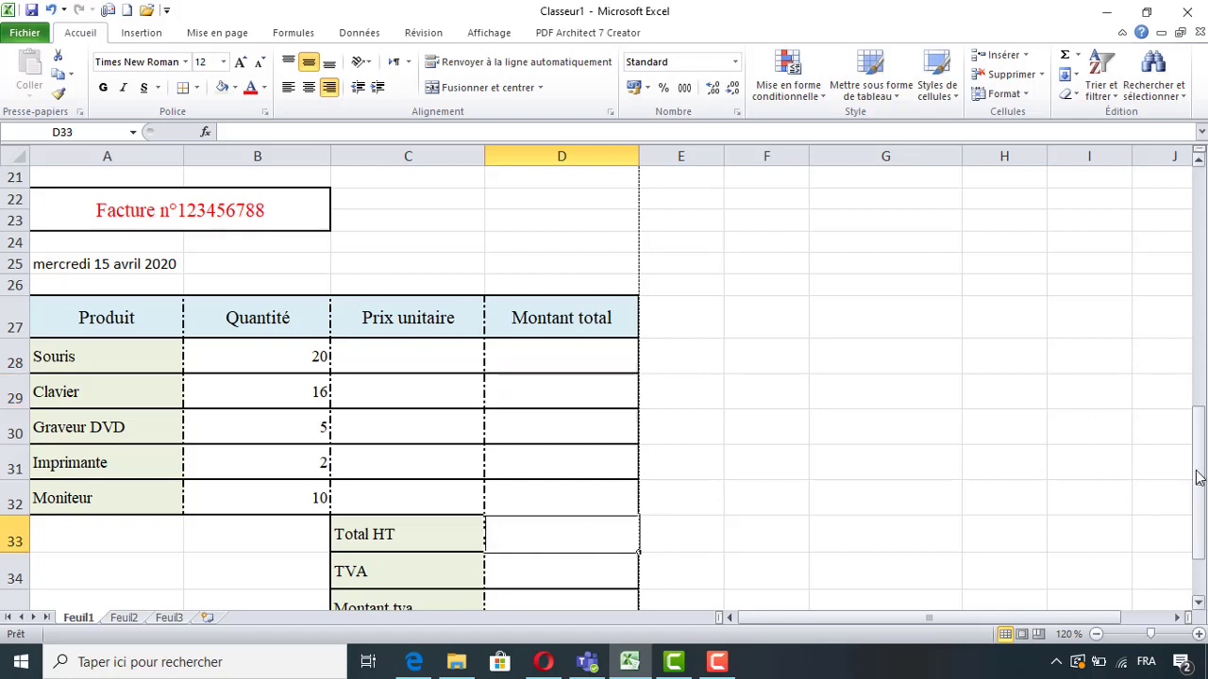
left_click_drag(1198, 477, 1200, 503)
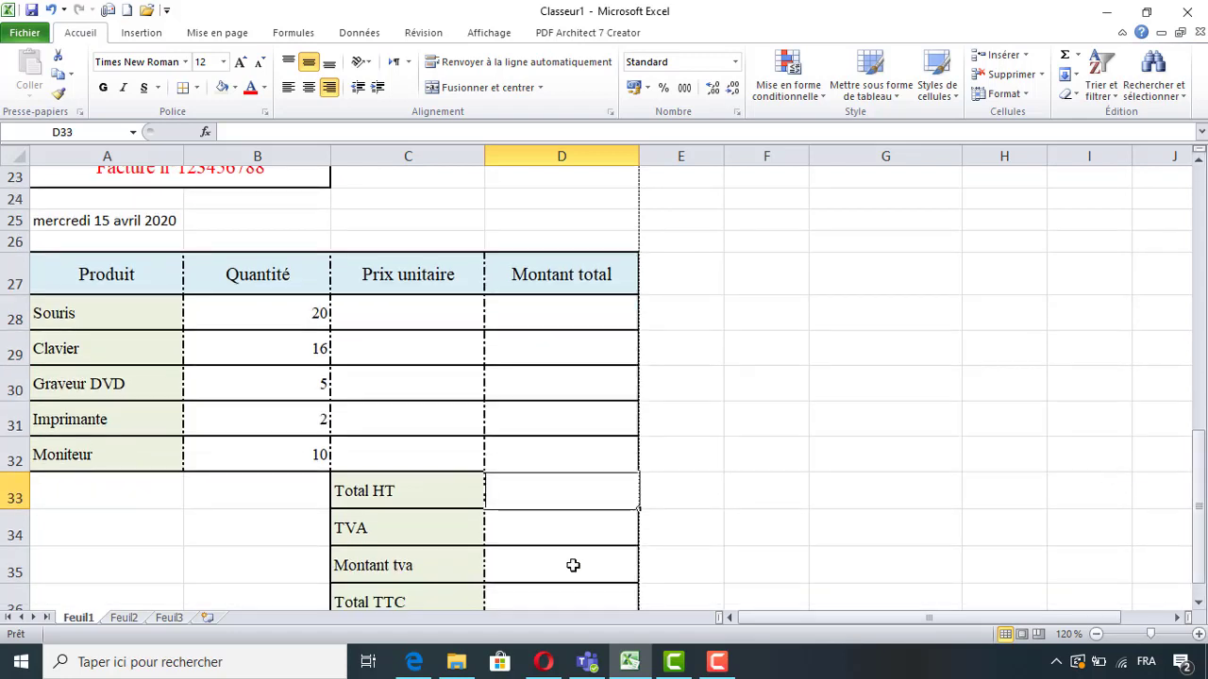
left_click(572, 566)
left_click(540, 598)
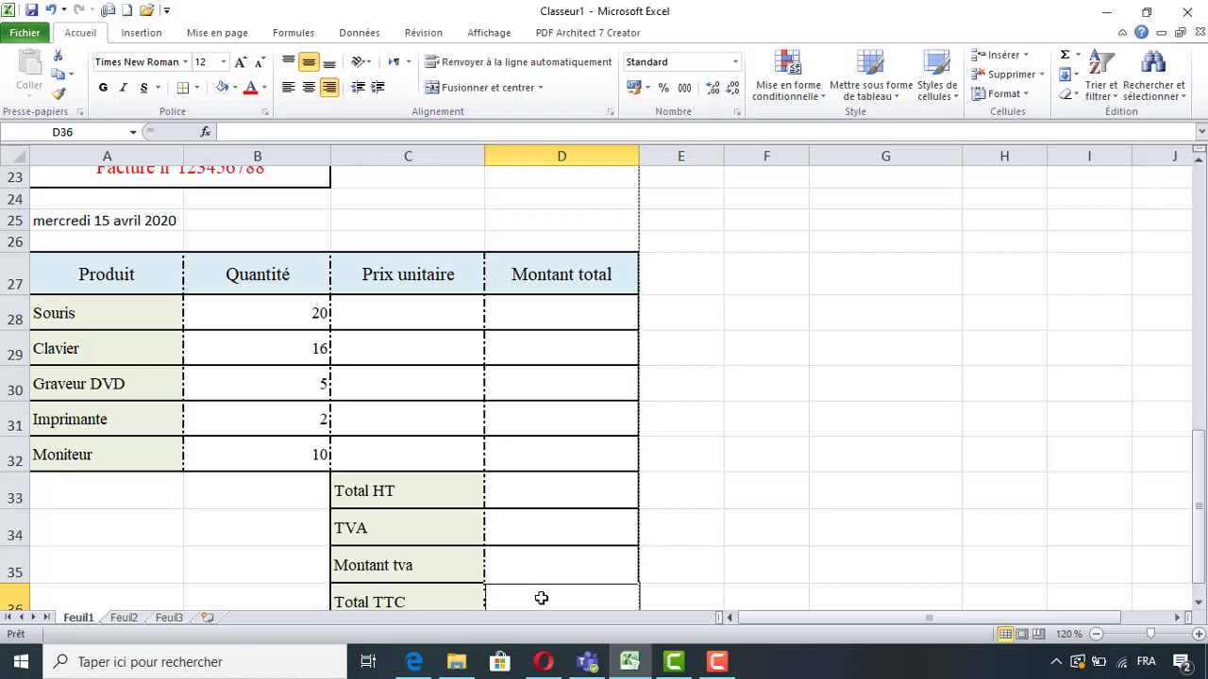
mouse_move(360, 312)
left_mouse_down()
mouse_move(519, 378)
mouse_move(516, 446)
left_mouse_up()
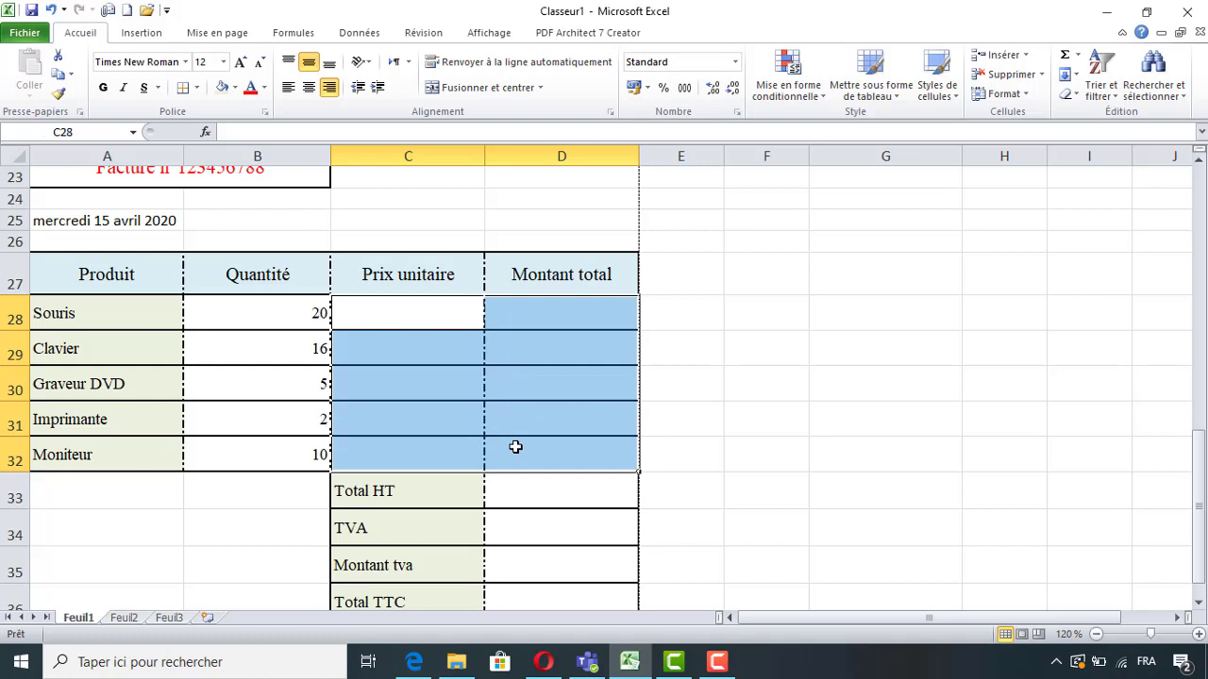
left_click(544, 490, "ctrl")
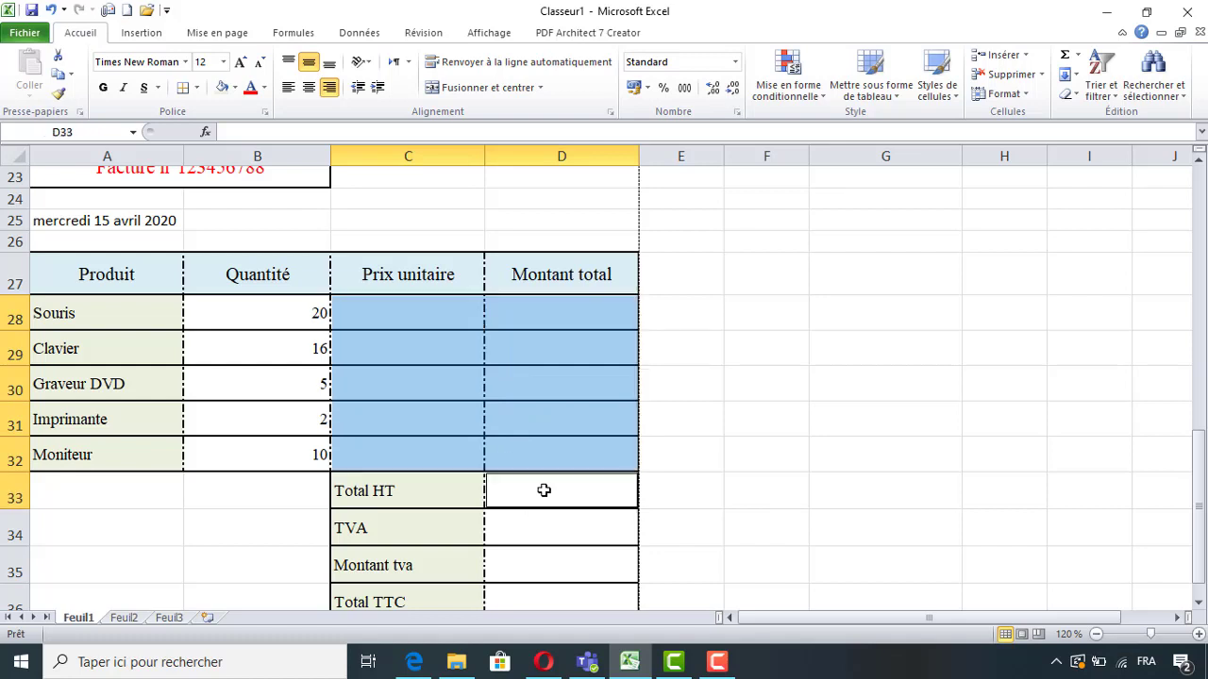
left_click(526, 567, "ctrl")
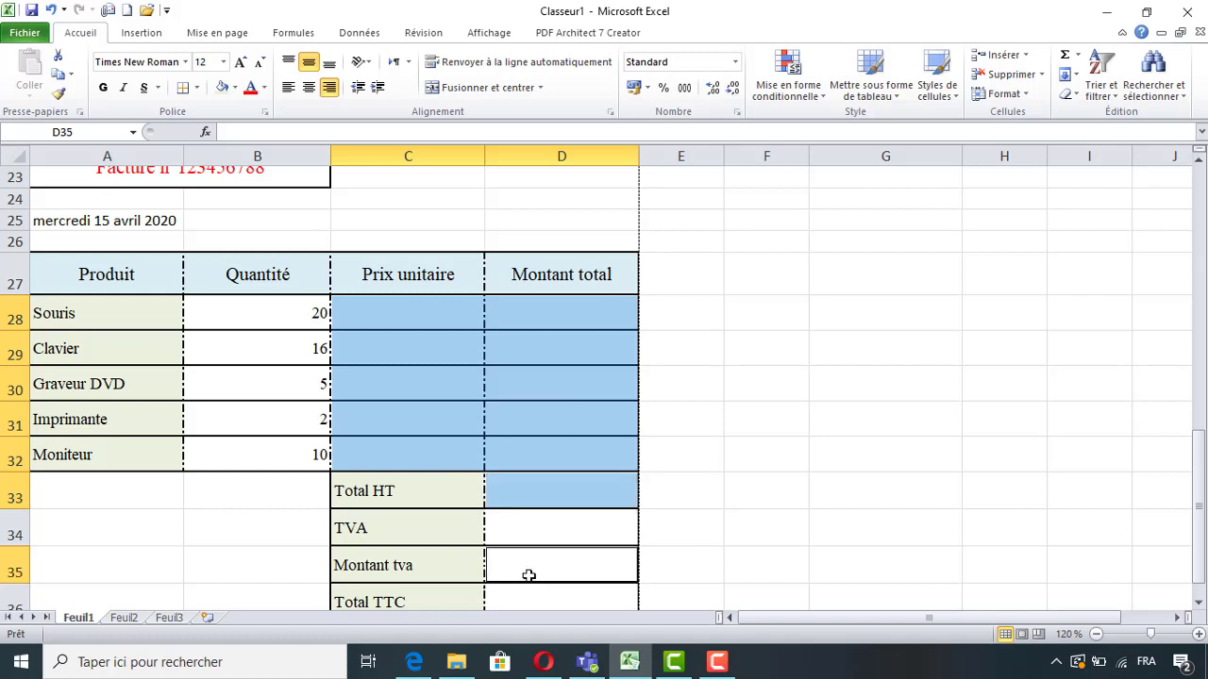
left_click(532, 603, "ctrl")
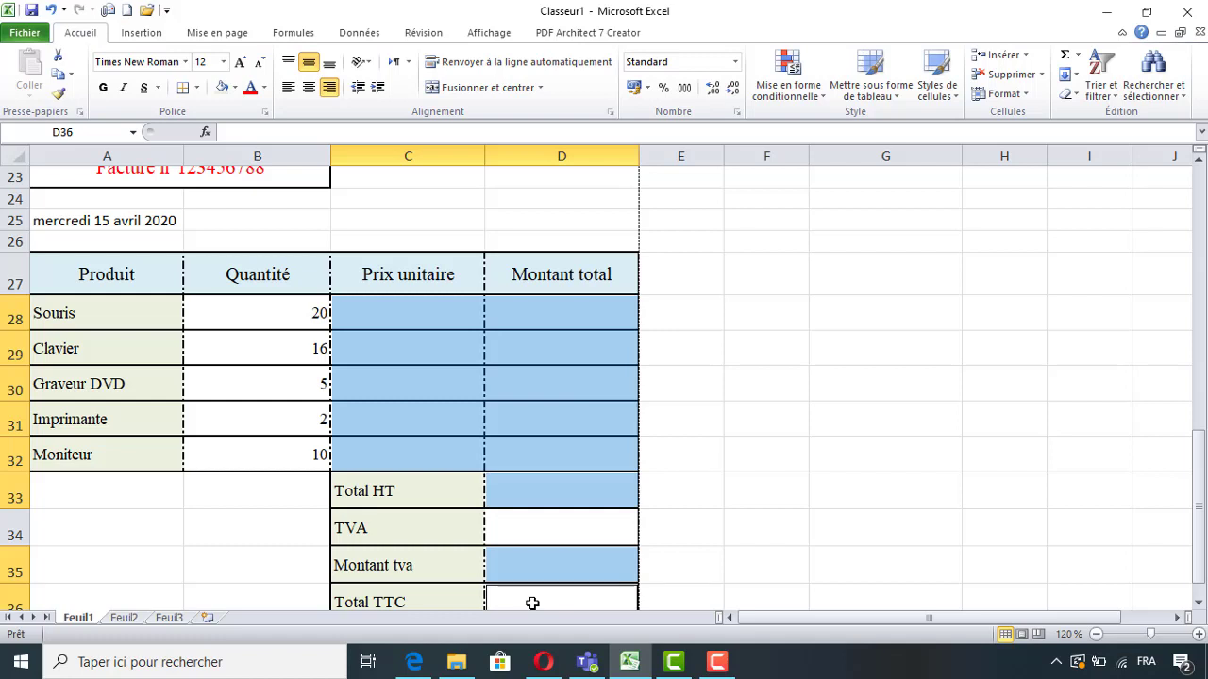
Apply the Monétaire currency format to the selected prices and totals.
left_click(735, 63)
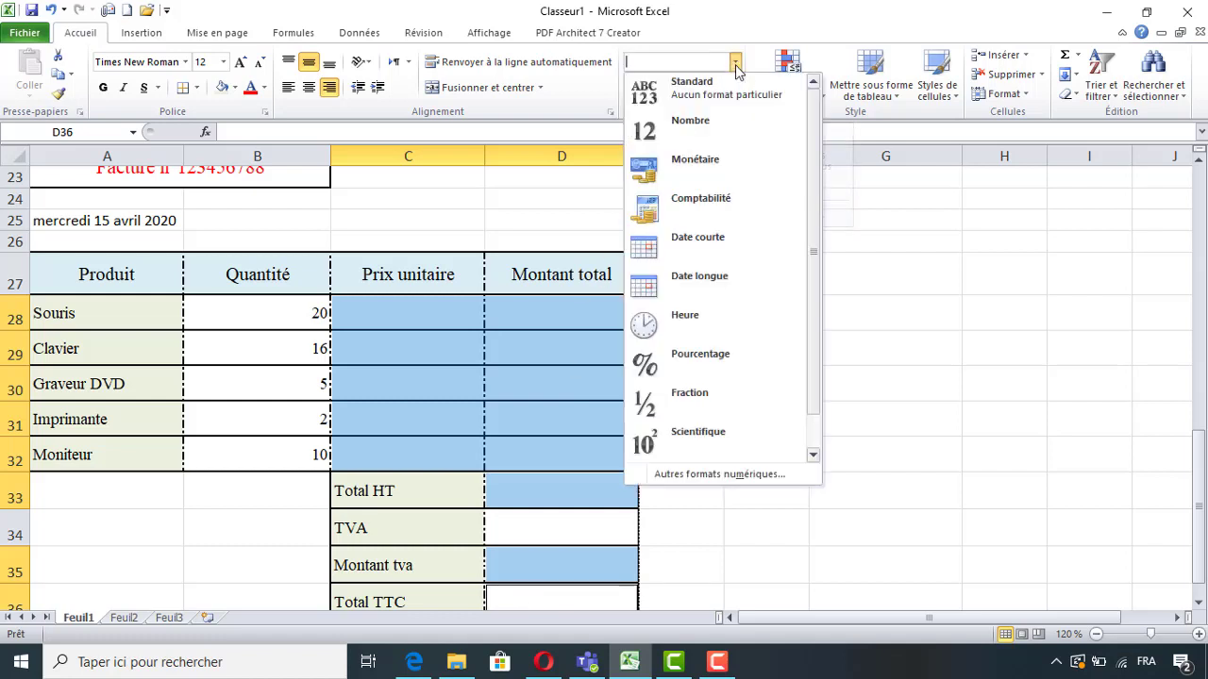
left_click(699, 166)
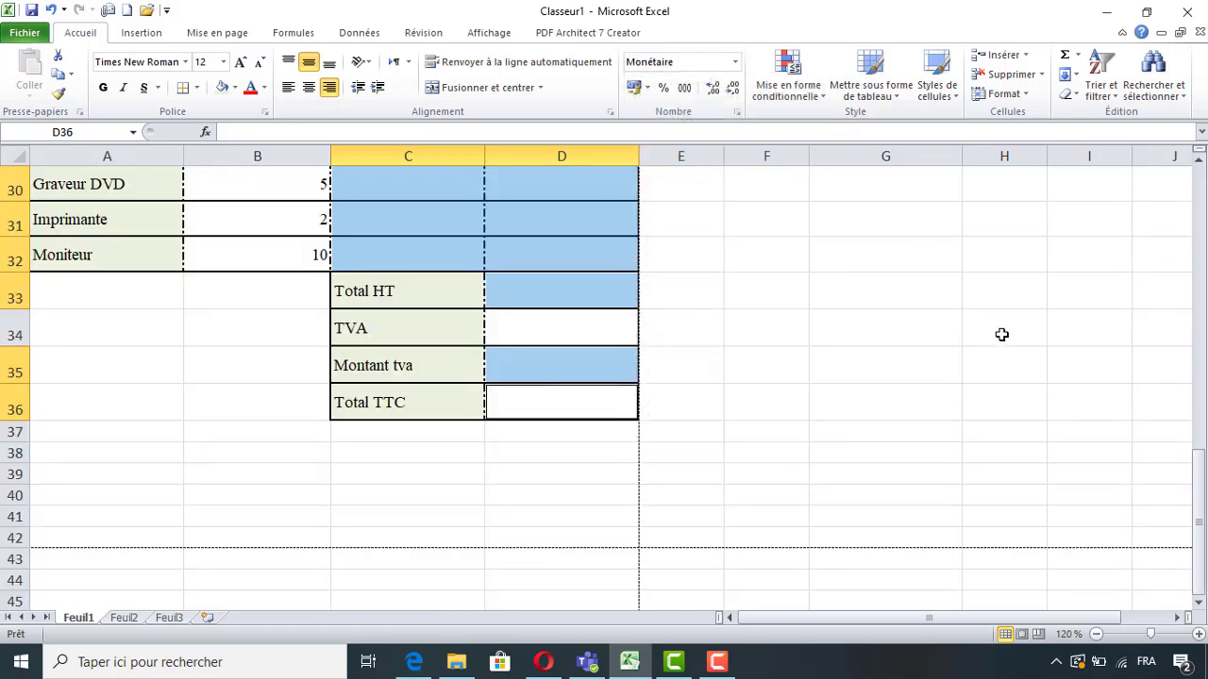
left_click_drag(1198, 476, 1188, 394)
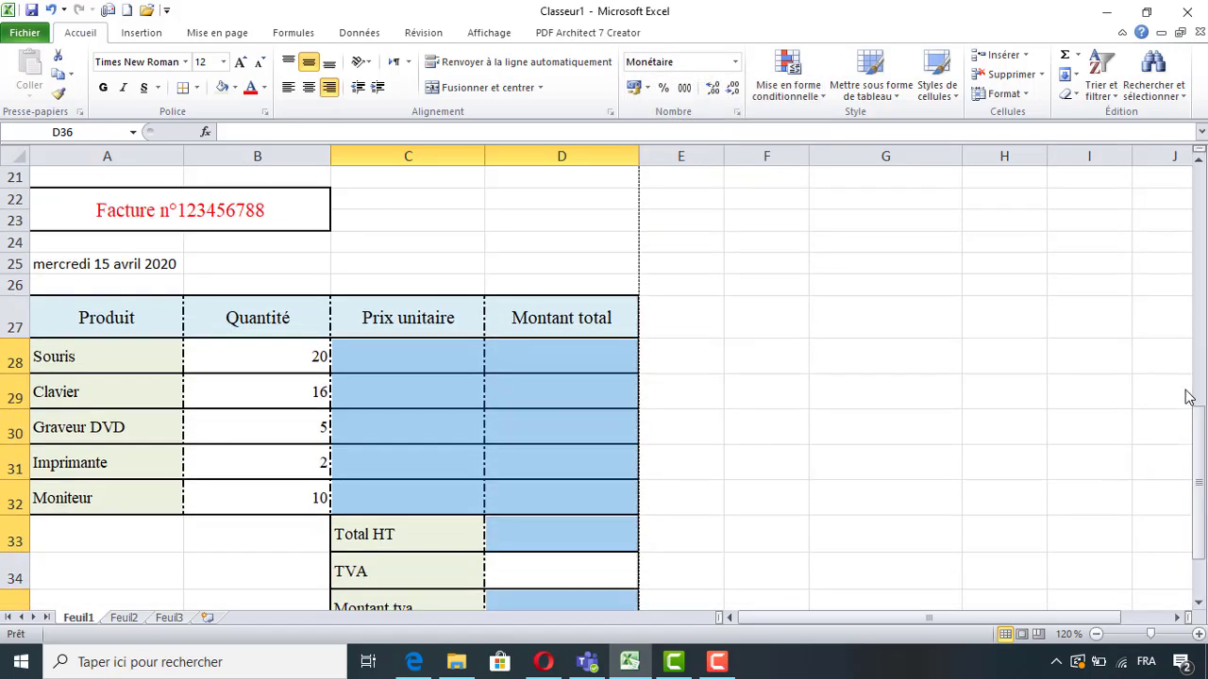
left_click(407, 360)
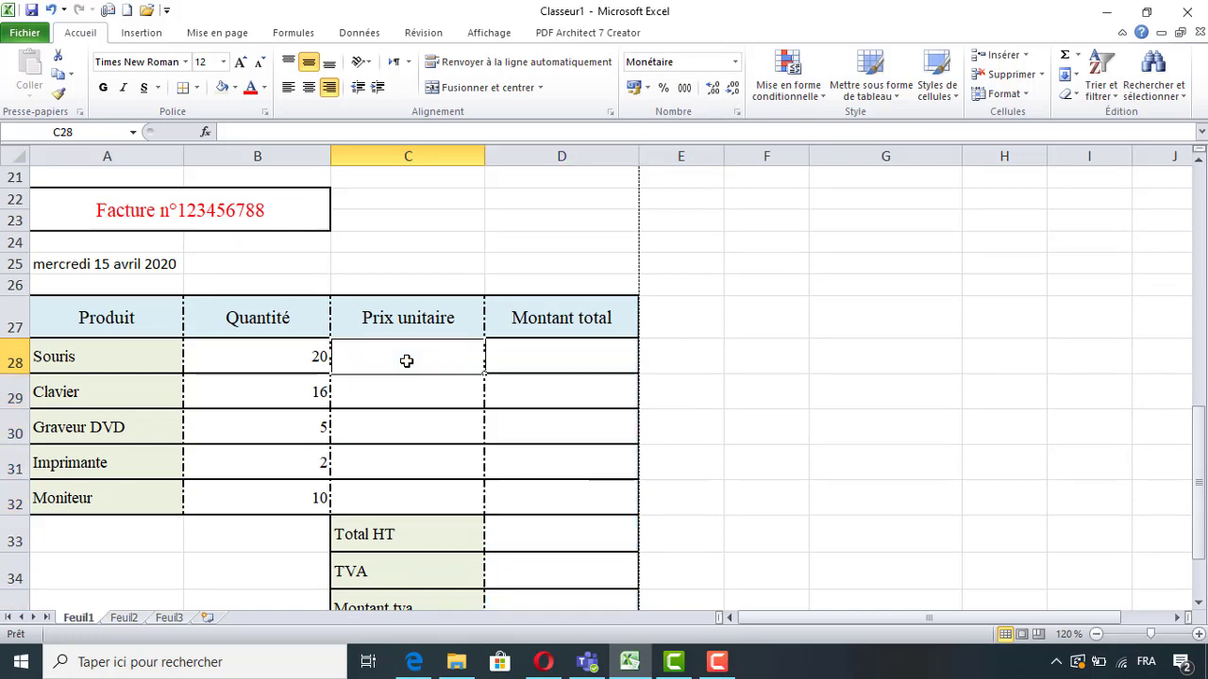
Enter 14 as the Souris unit price, then select the price and total cells C28:D32.
type("14")
left_click(418, 390)
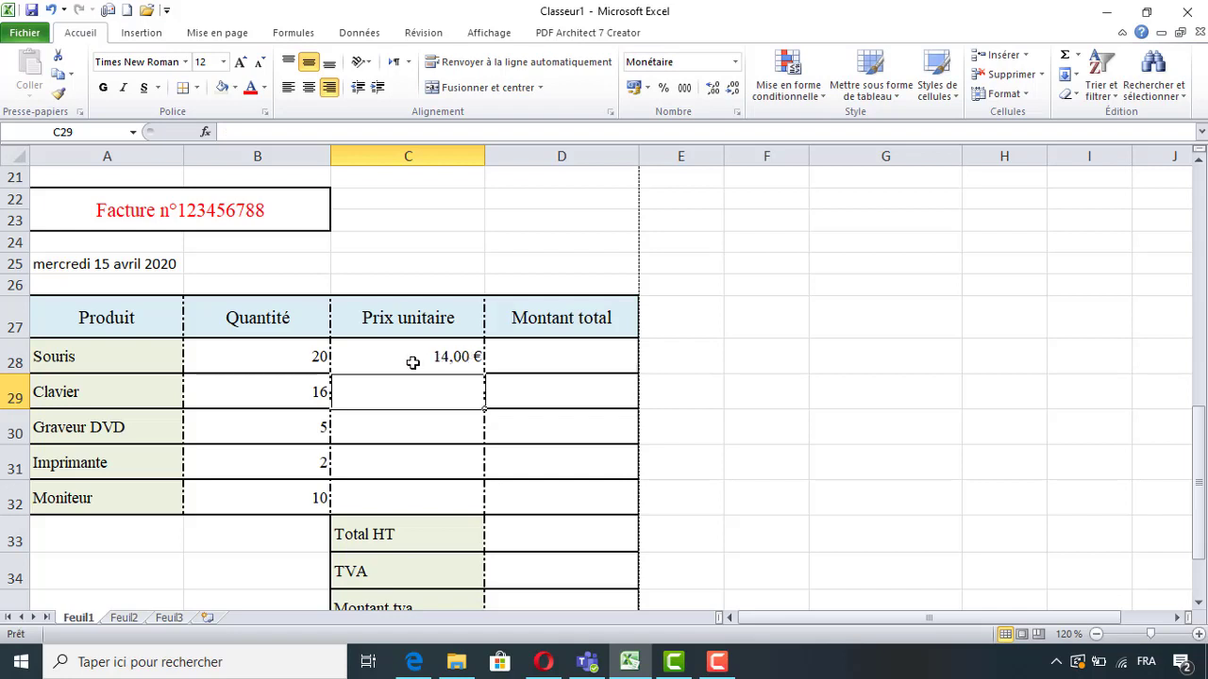
left_click_drag(412, 362, 534, 375)
left_click_drag(541, 458, 529, 493)
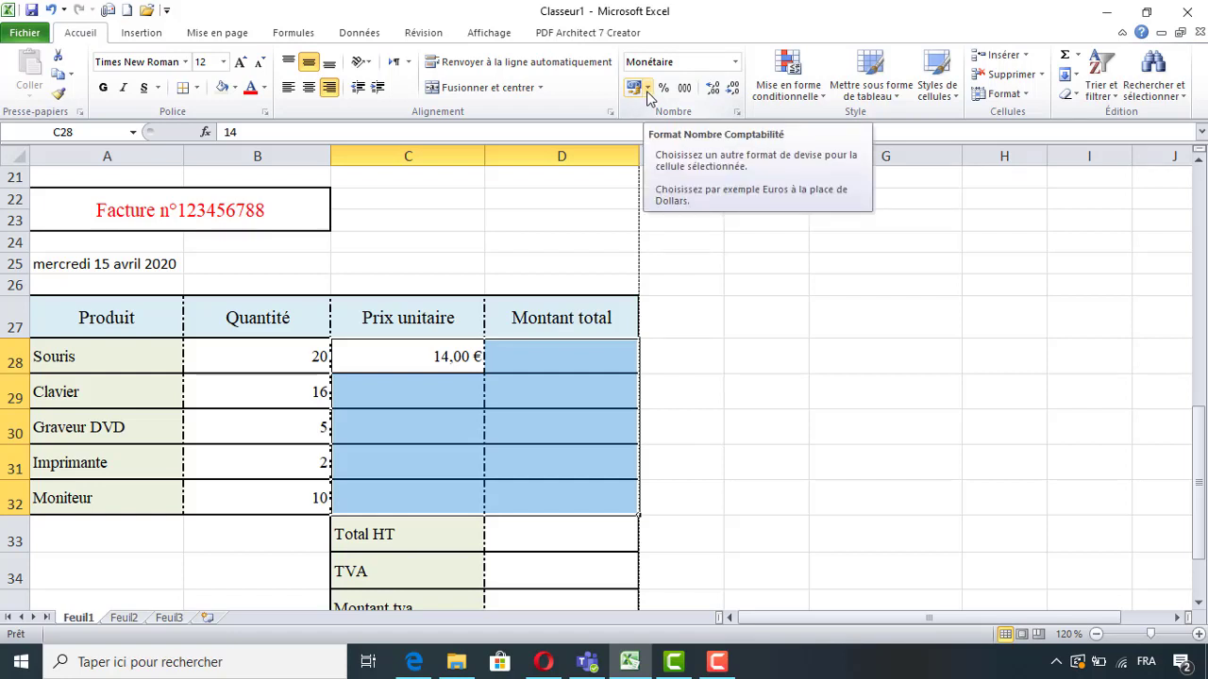
Change the Monétaire symbol of the selected prices and totals to MAD.
left_click(738, 113)
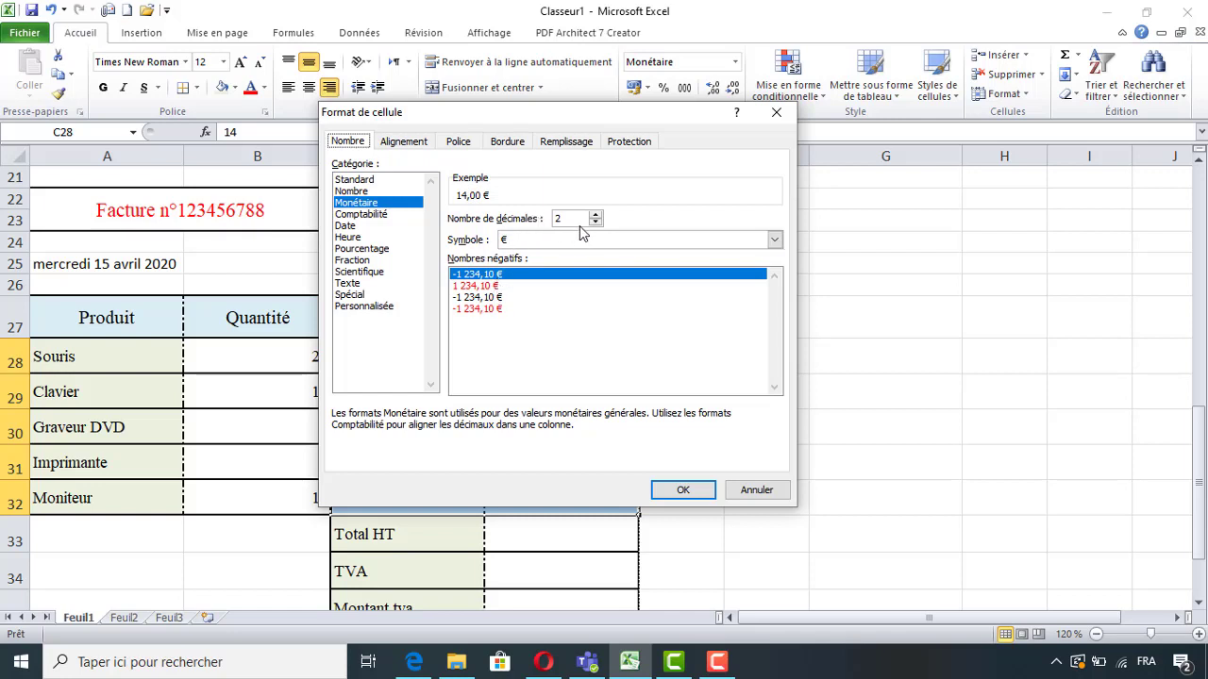
left_click(774, 241)
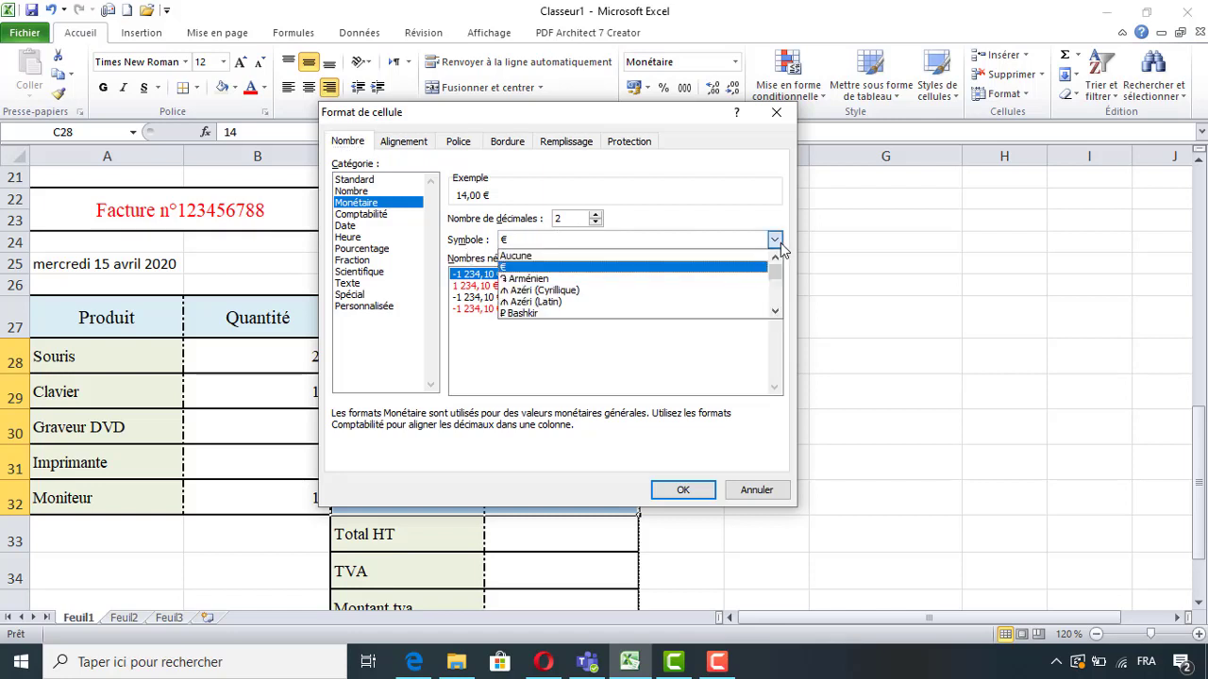
key("m")
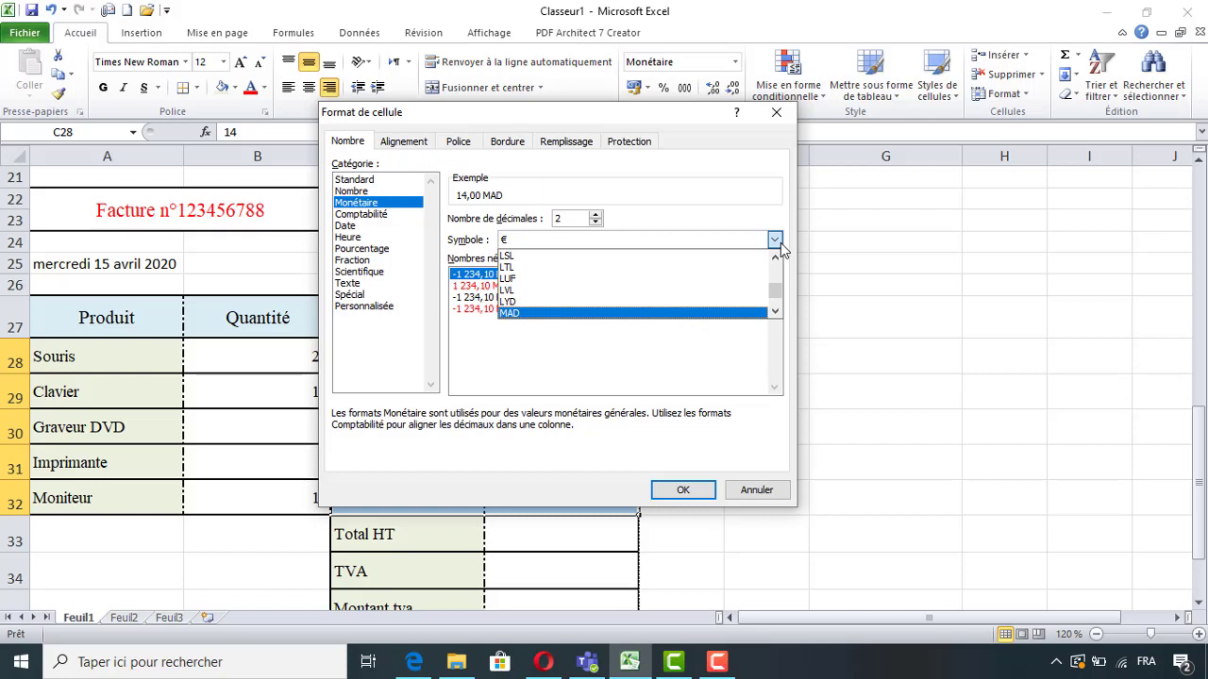
left_click(632, 325)
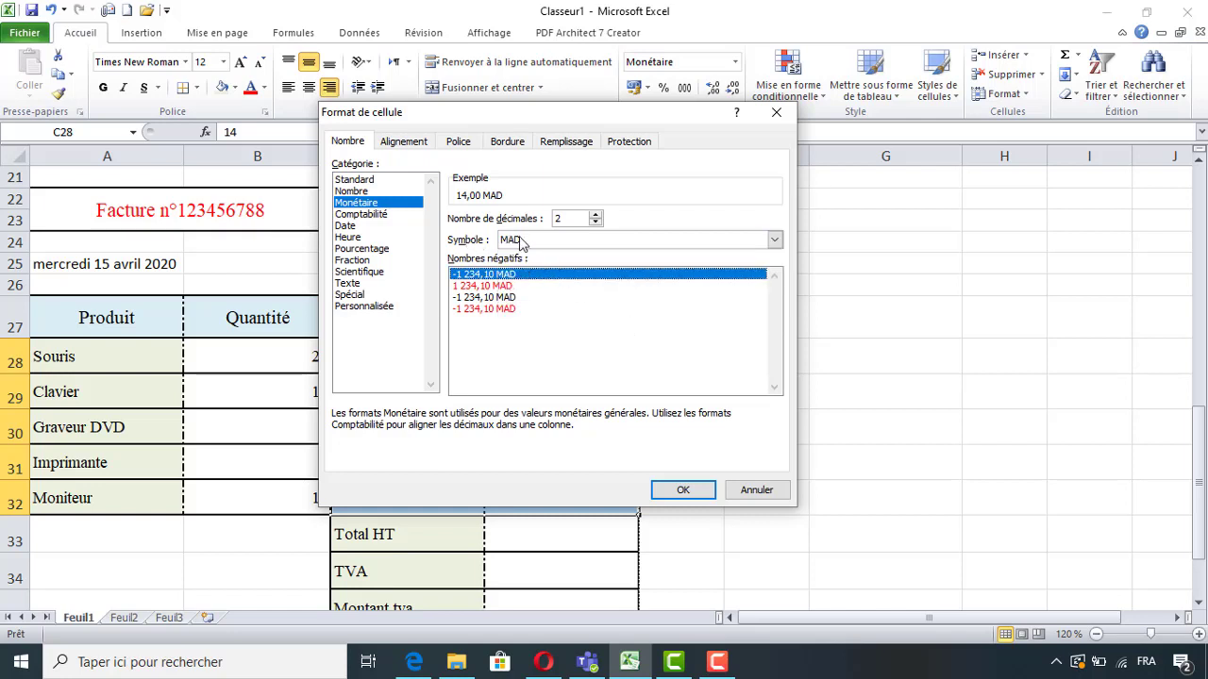
left_click(665, 490)
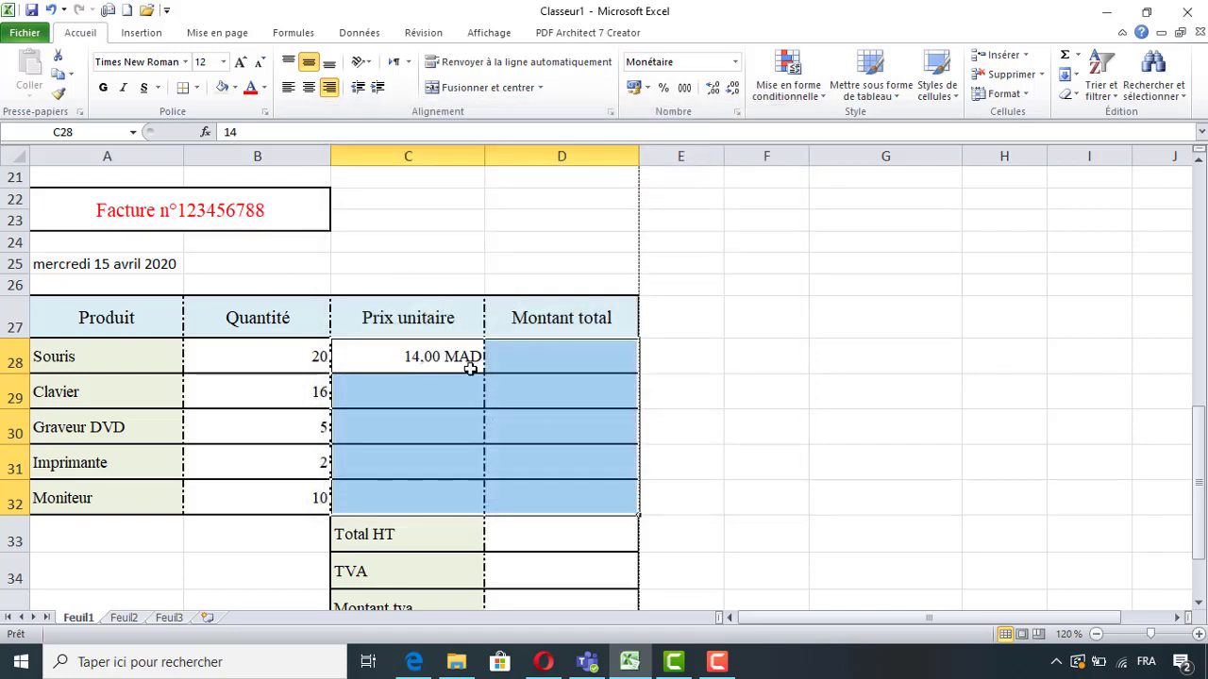
Enter unit prices 30, 40, 300, 1200 and 1000 for Souris through Moniteur.
left_click(444, 396)
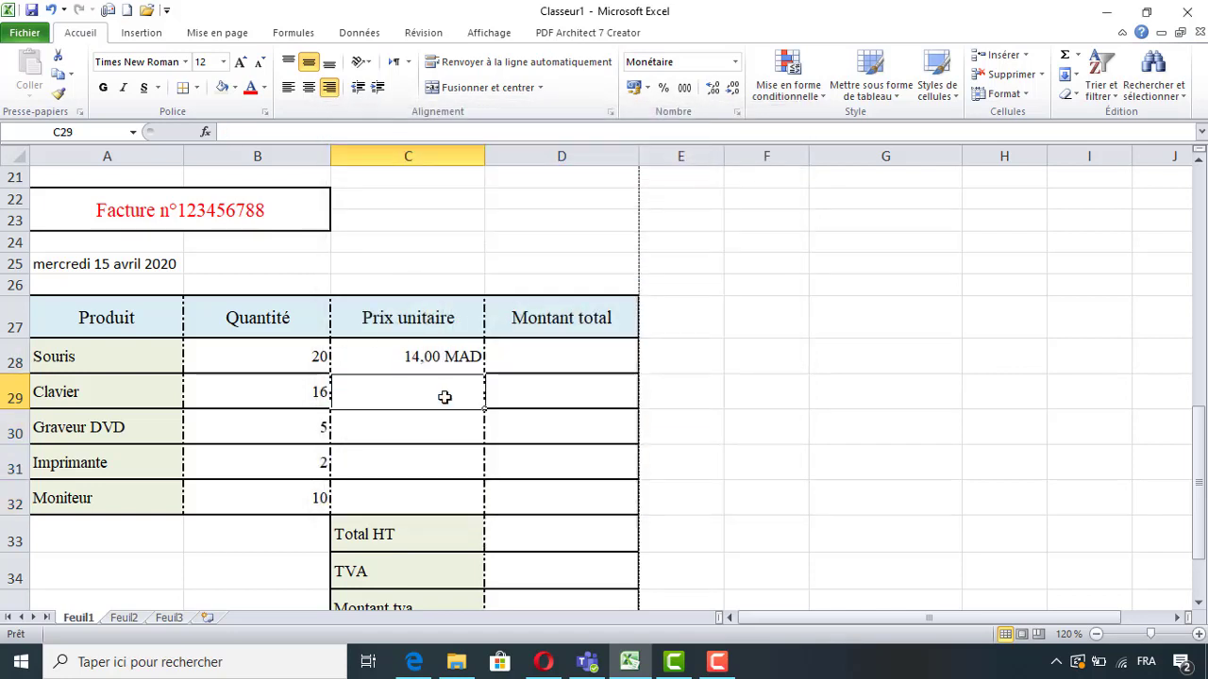
double_click(412, 352)
left_click_drag(449, 354, 496, 355)
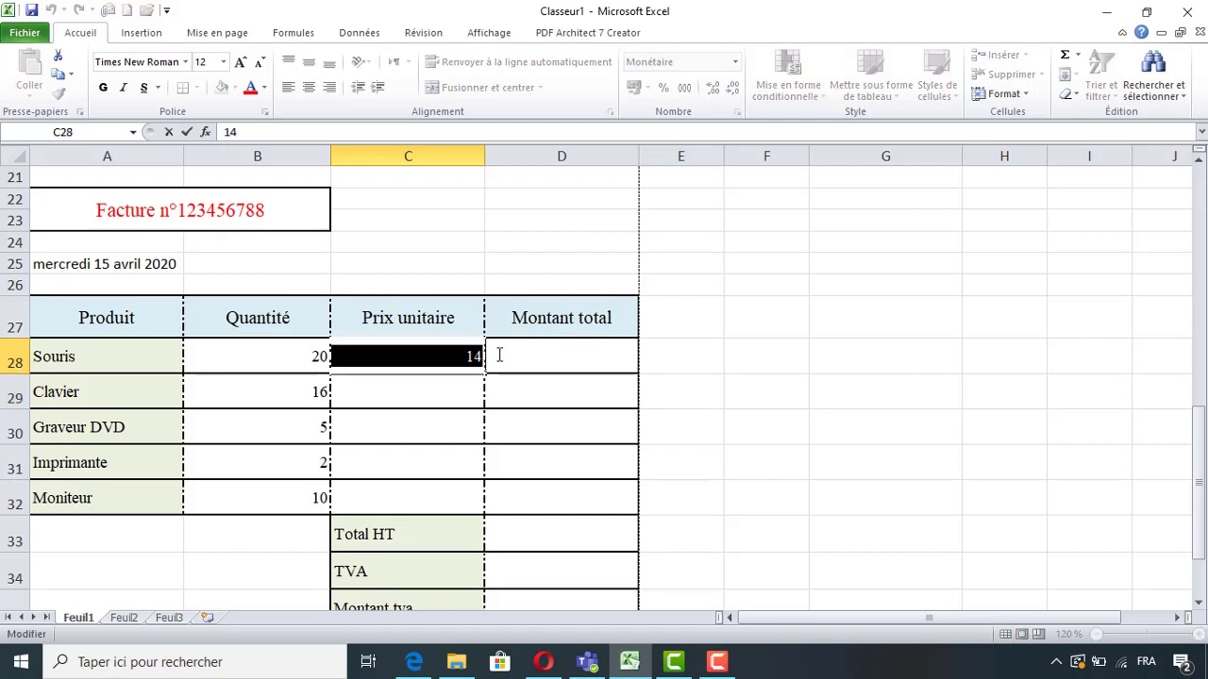
type("30")
left_click(437, 400)
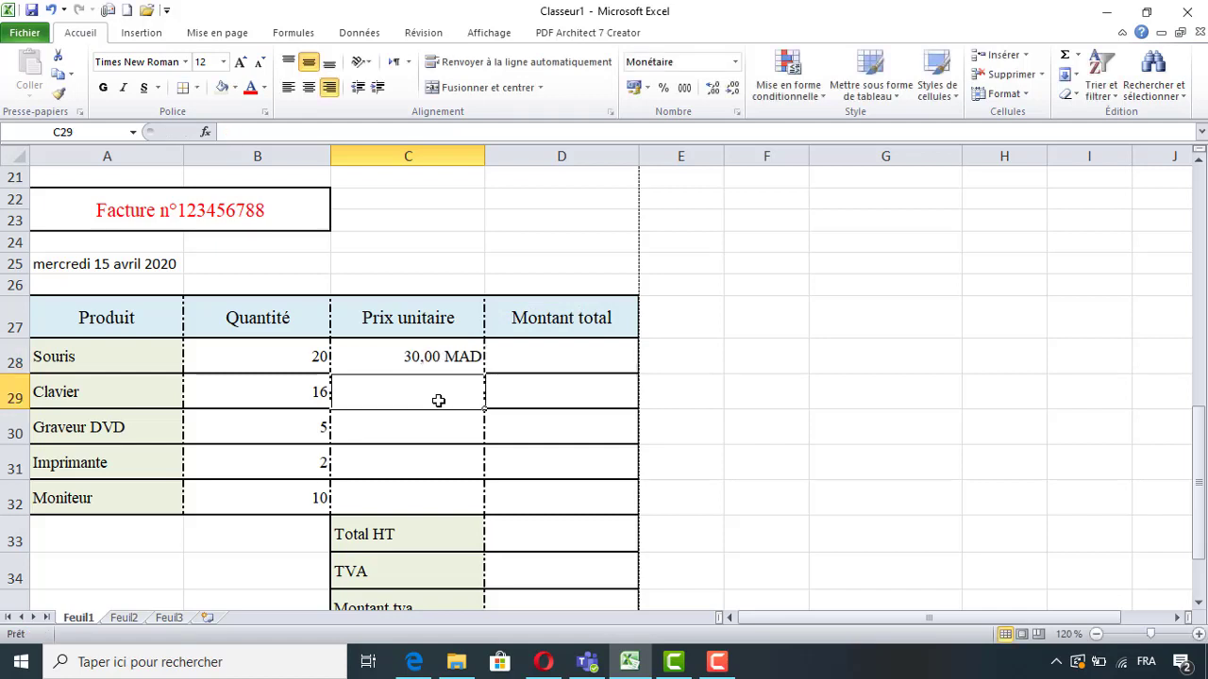
type("40")
left_click(425, 424)
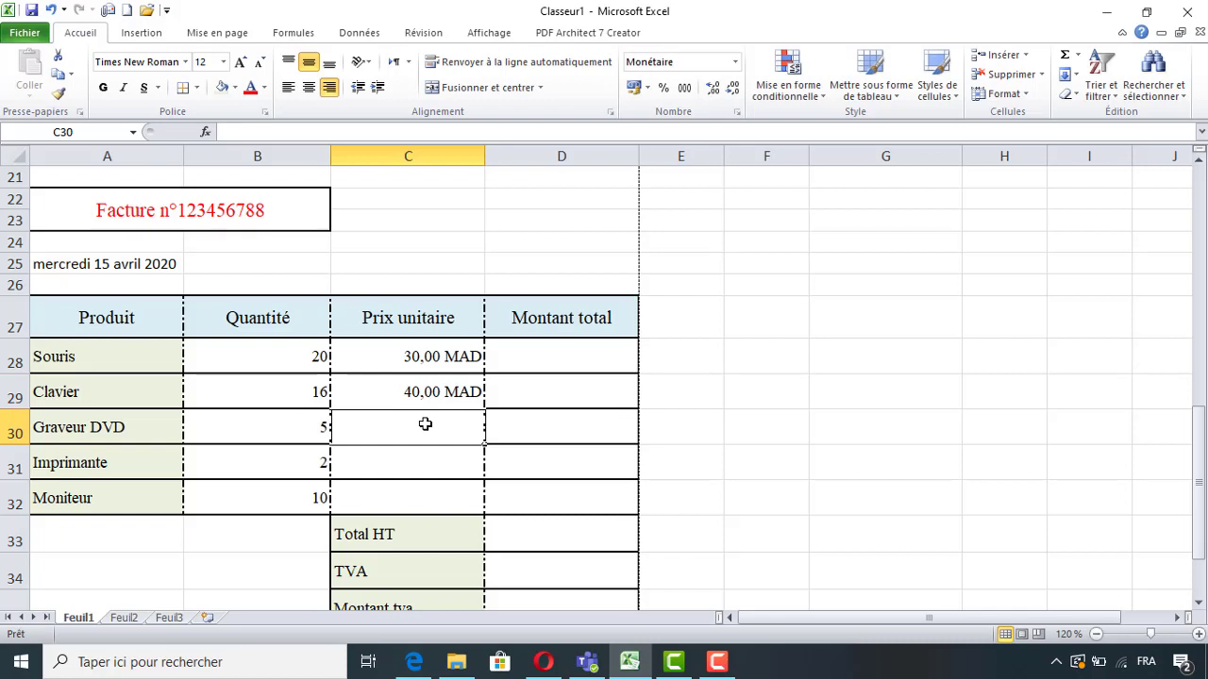
type("300")
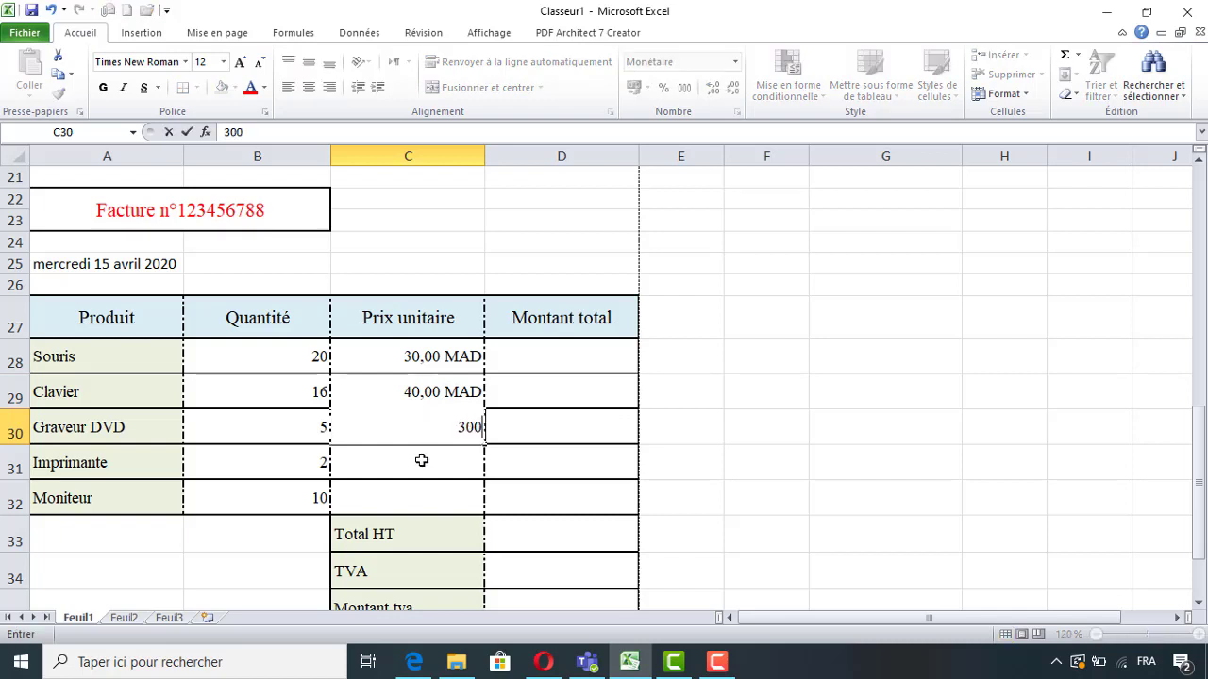
left_click(422, 461)
type("1")
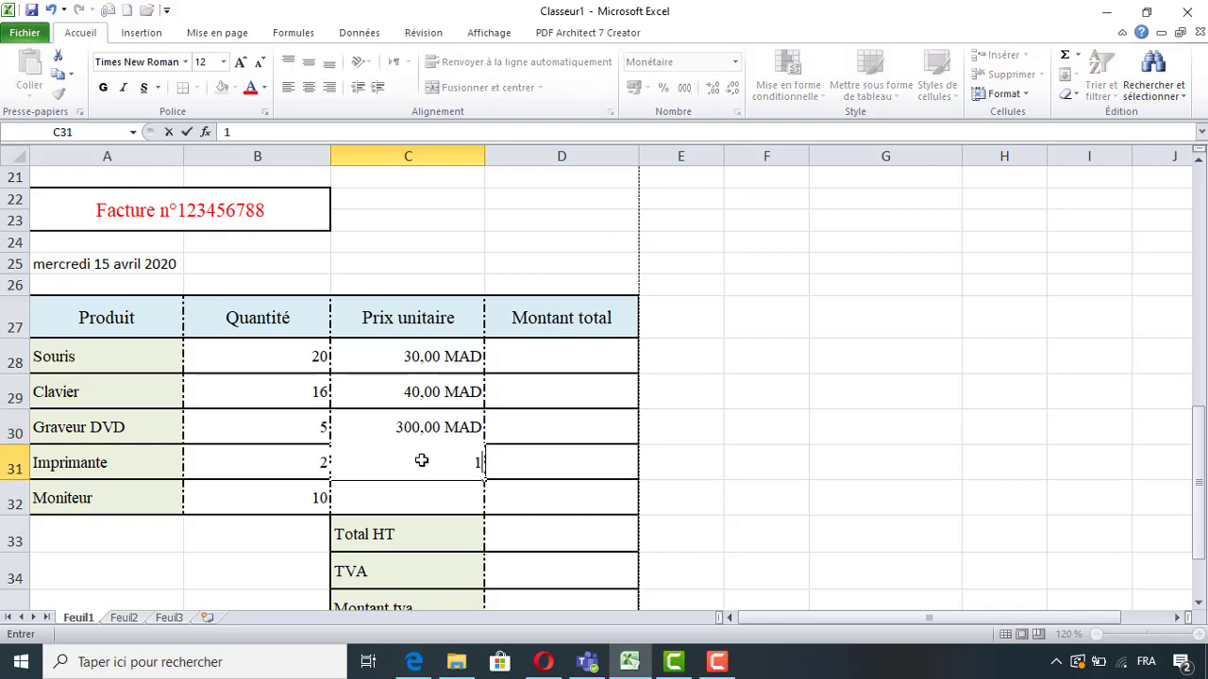
type("200")
left_click(421, 497)
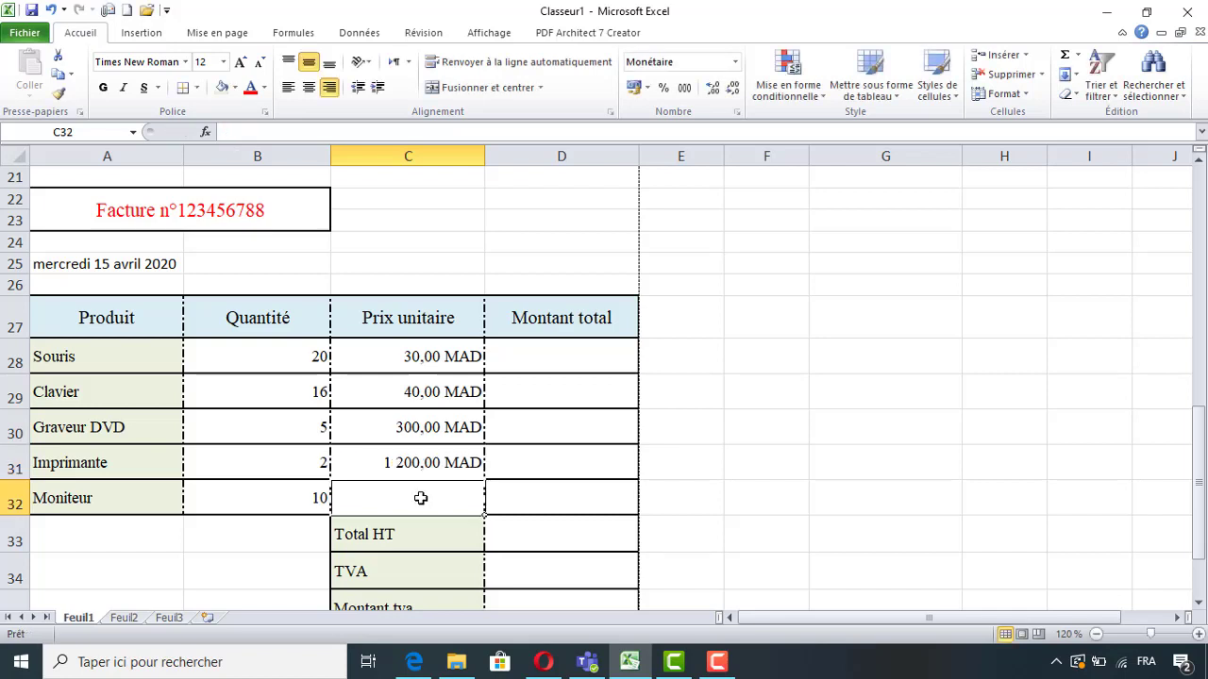
type("1")
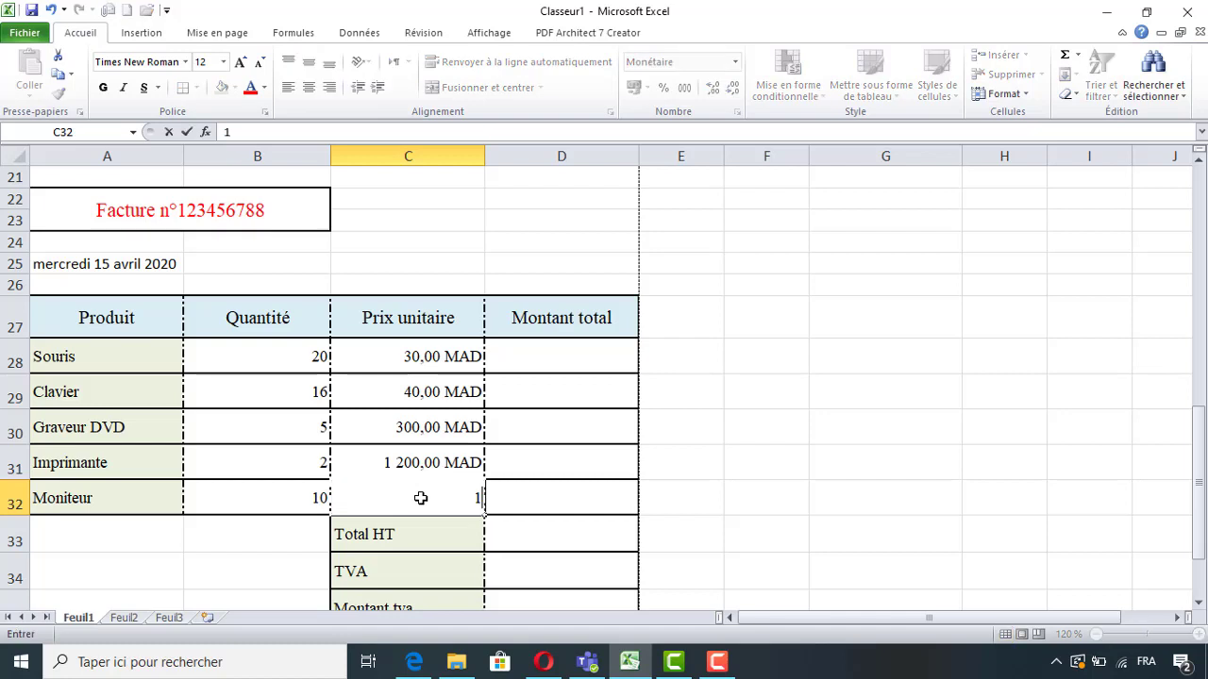
type("000")
left_click(577, 372)
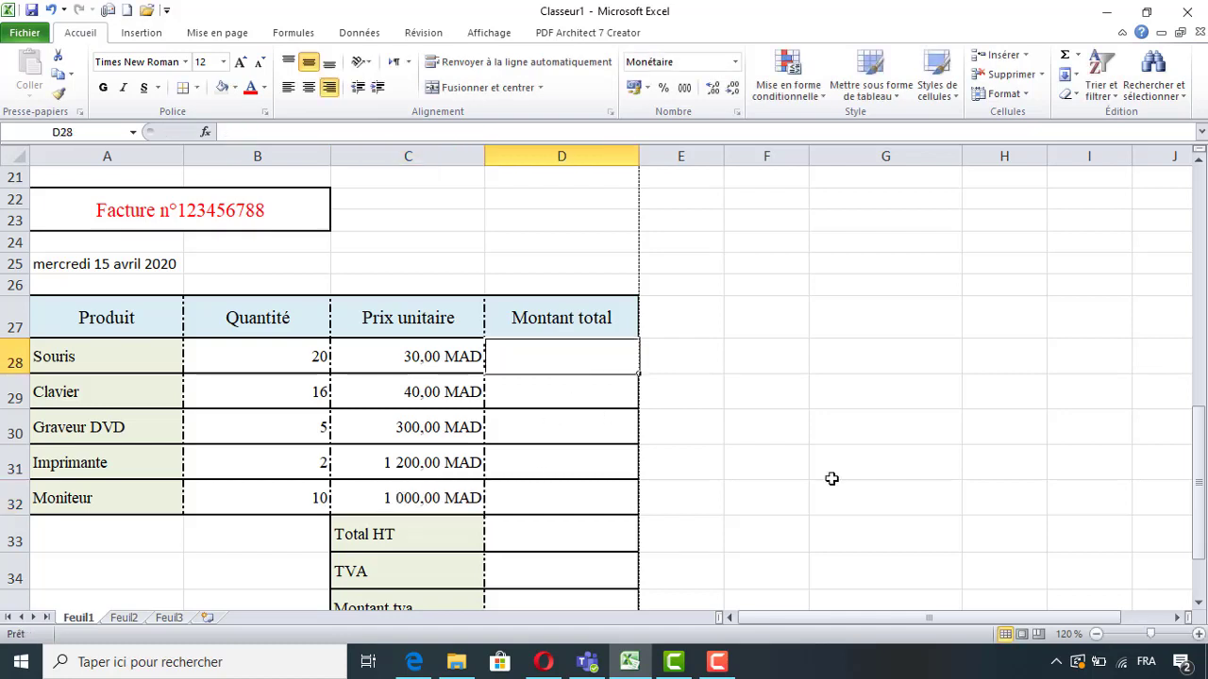
Give the Total HT, Montant tva and Total TTC cells the Comptabilité format with MAD symbol.
left_click_drag(1199, 455, 1201, 479)
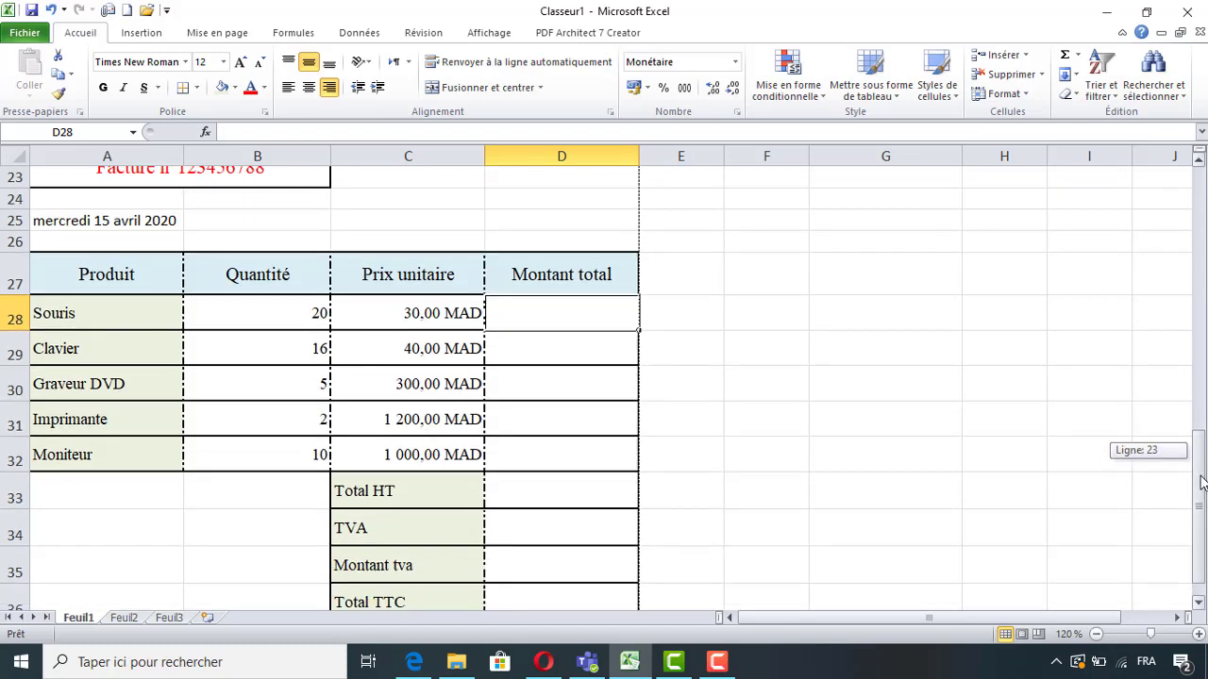
left_click(585, 500)
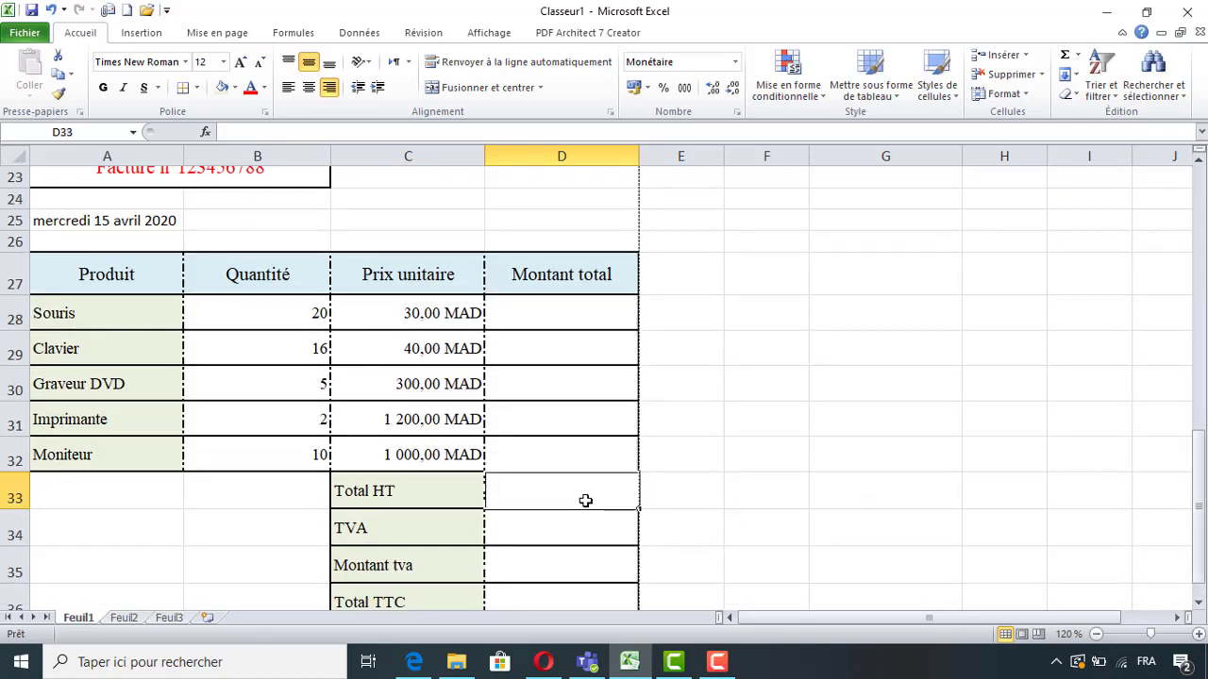
left_click(527, 570, "ctrl")
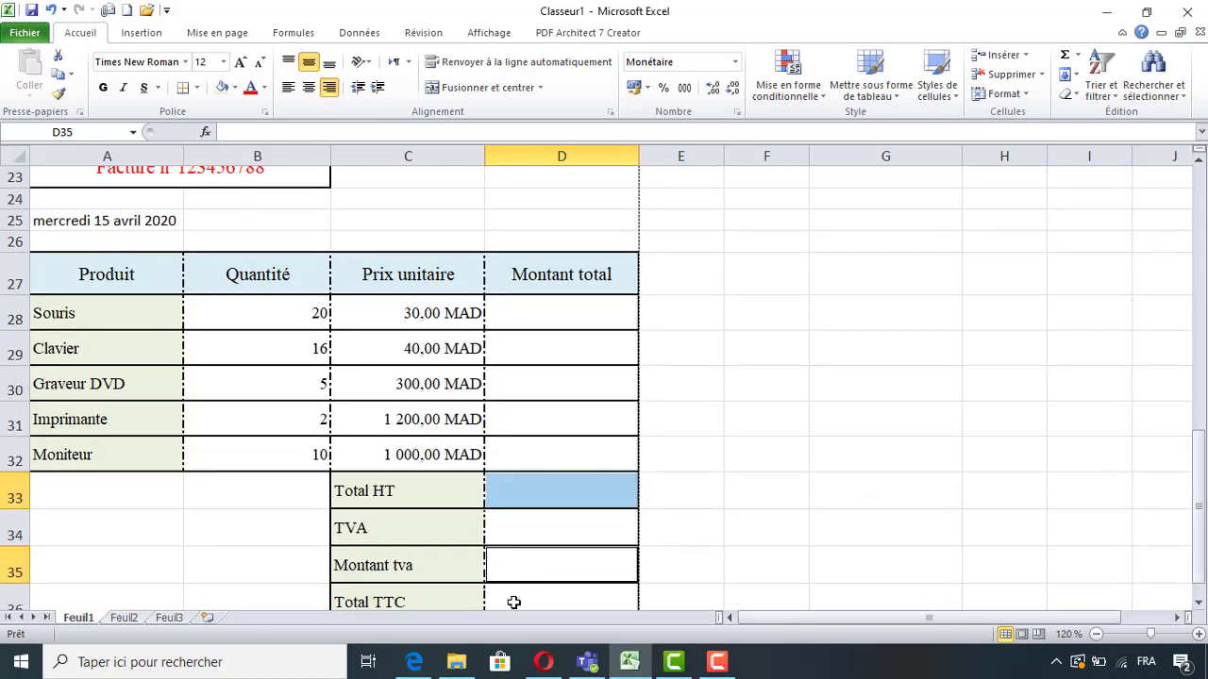
left_click(512, 598, "ctrl")
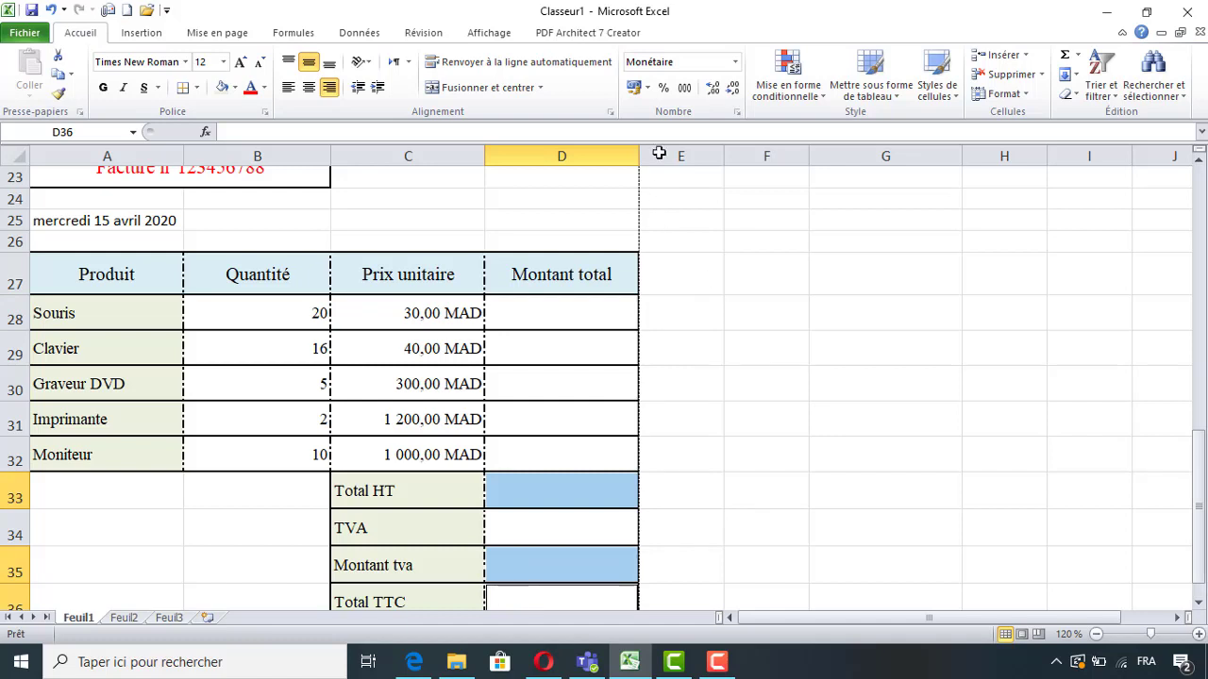
left_click(647, 88)
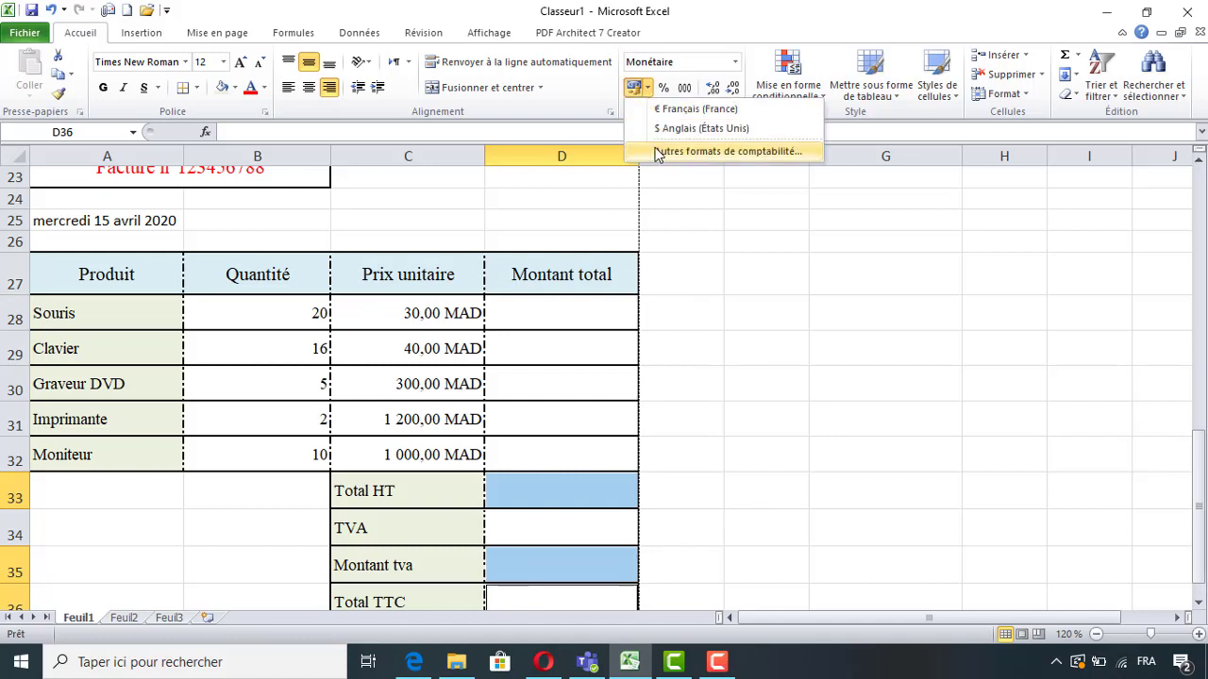
left_click(658, 153)
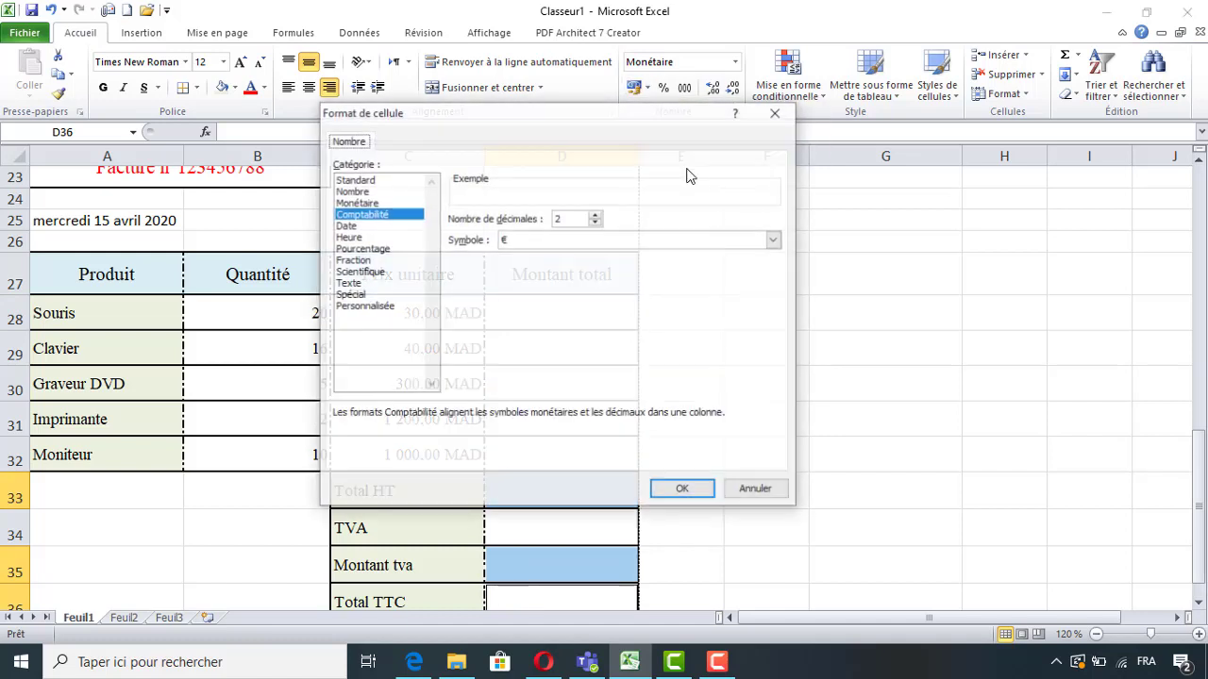
left_click(608, 241)
key("m")
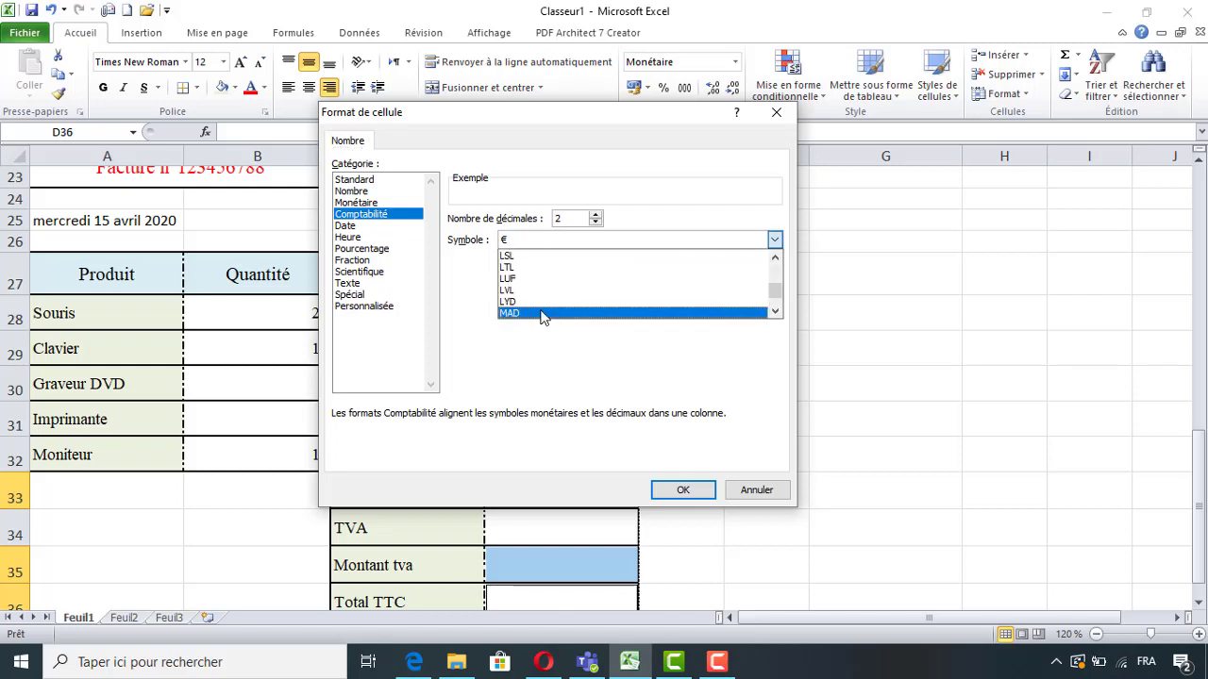
left_click(541, 314)
left_click(684, 491)
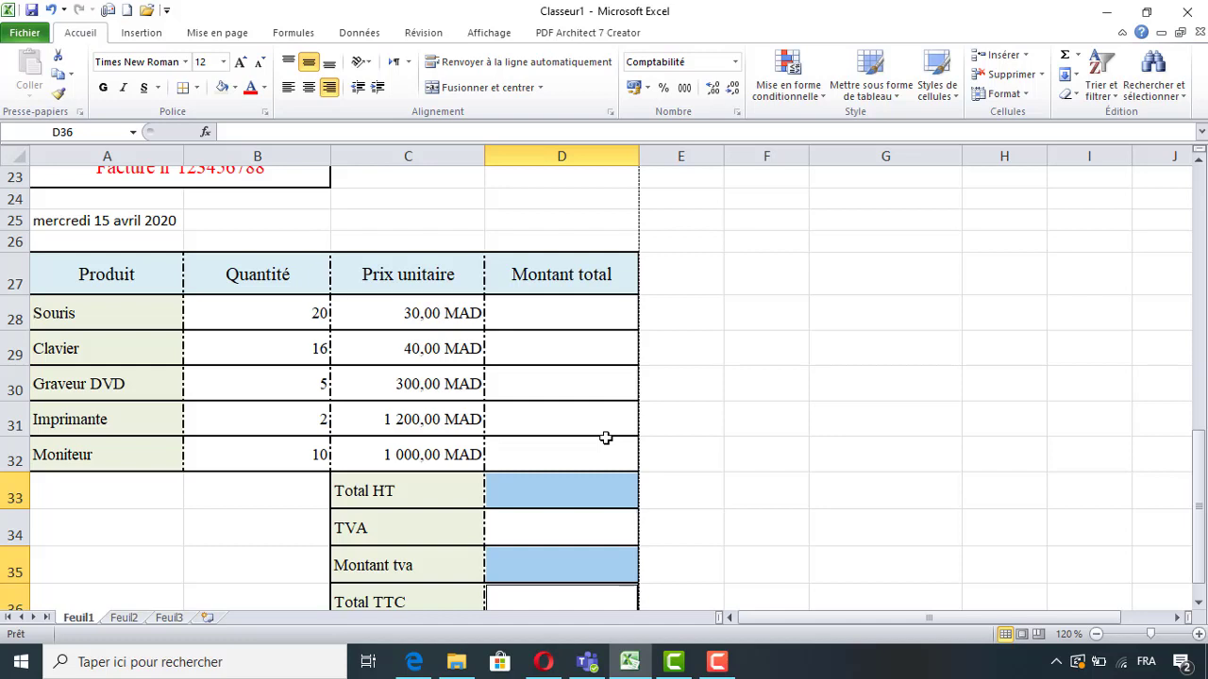
left_click(559, 536)
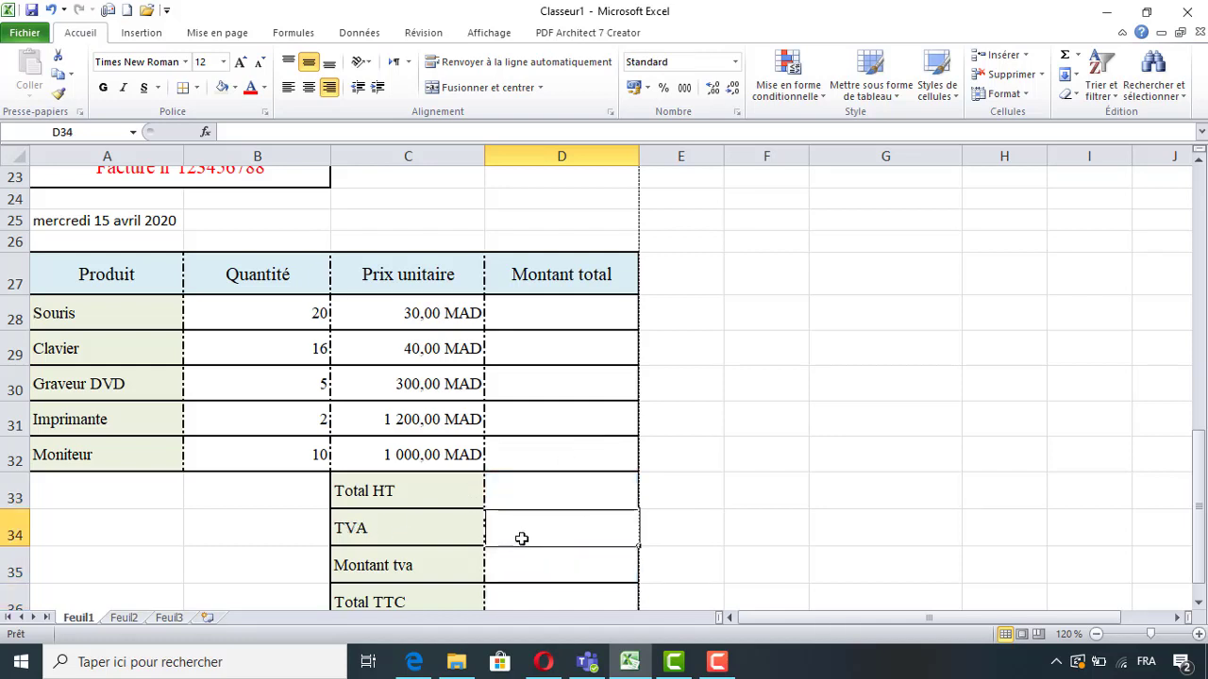
left_click(664, 90)
type("5")
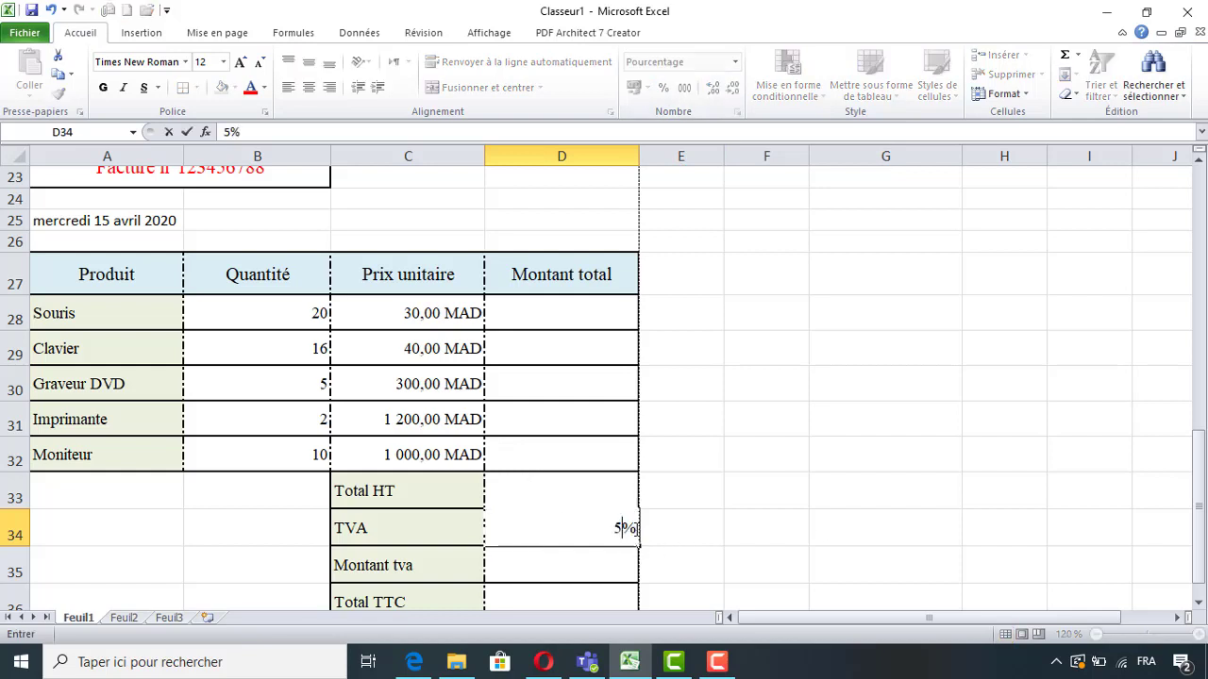
left_click(678, 525)
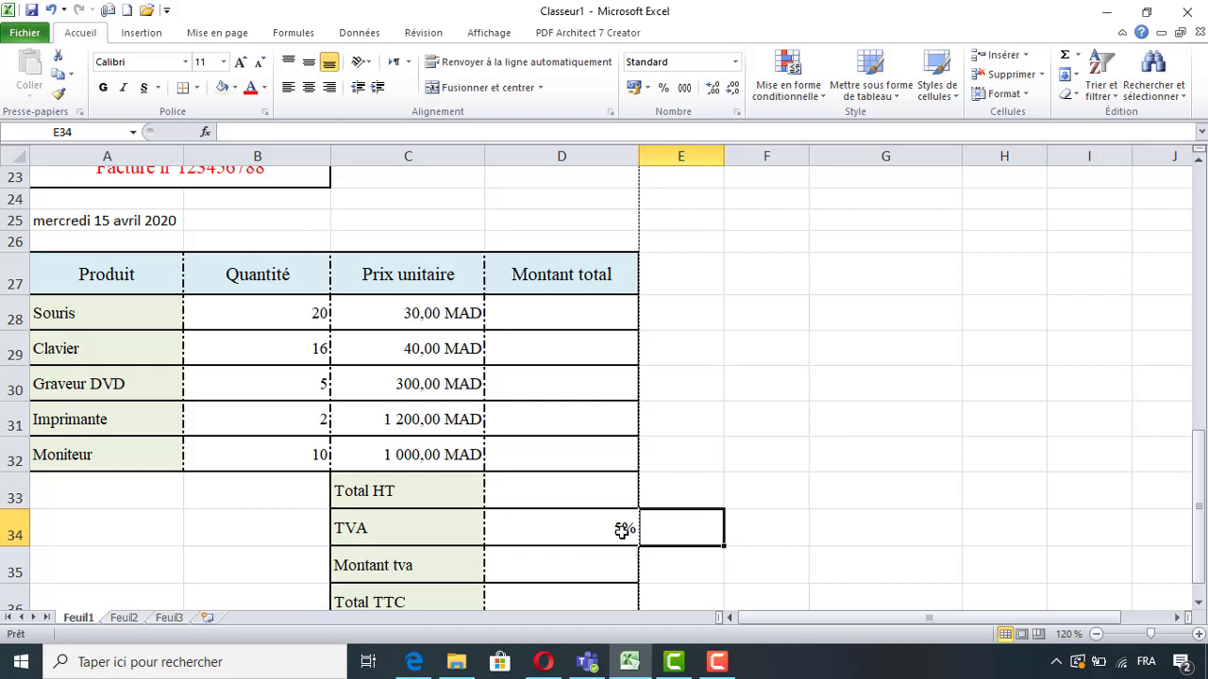
left_click(623, 531)
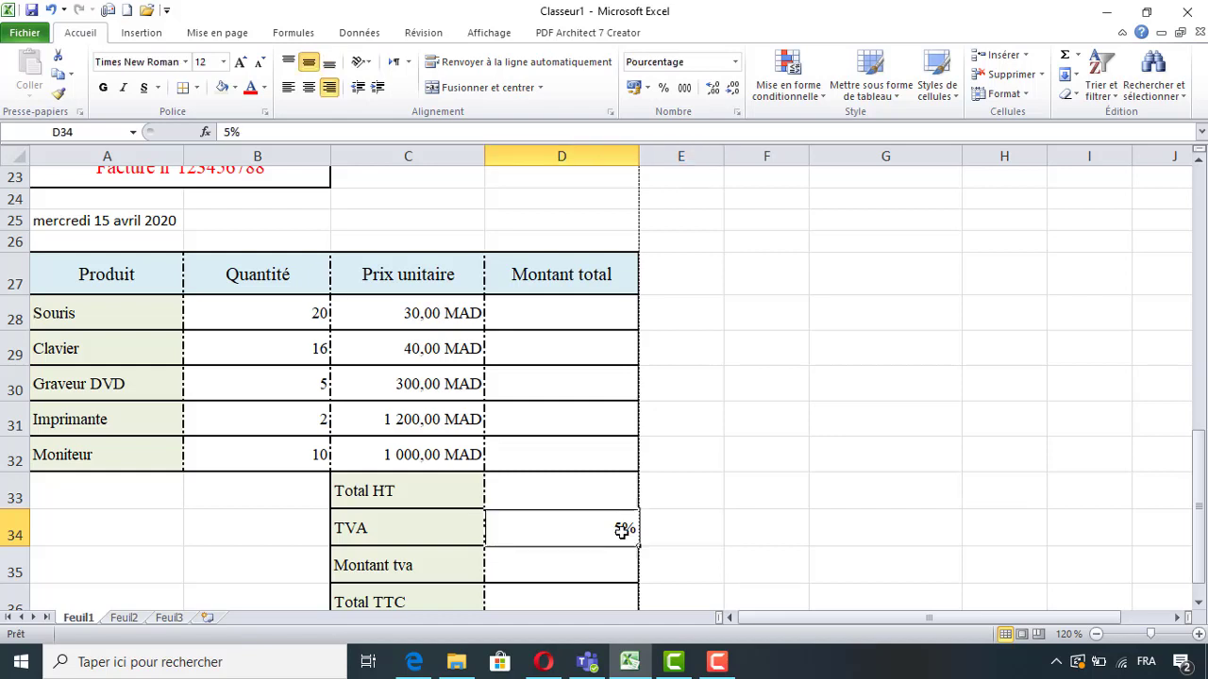
left_click(448, 421)
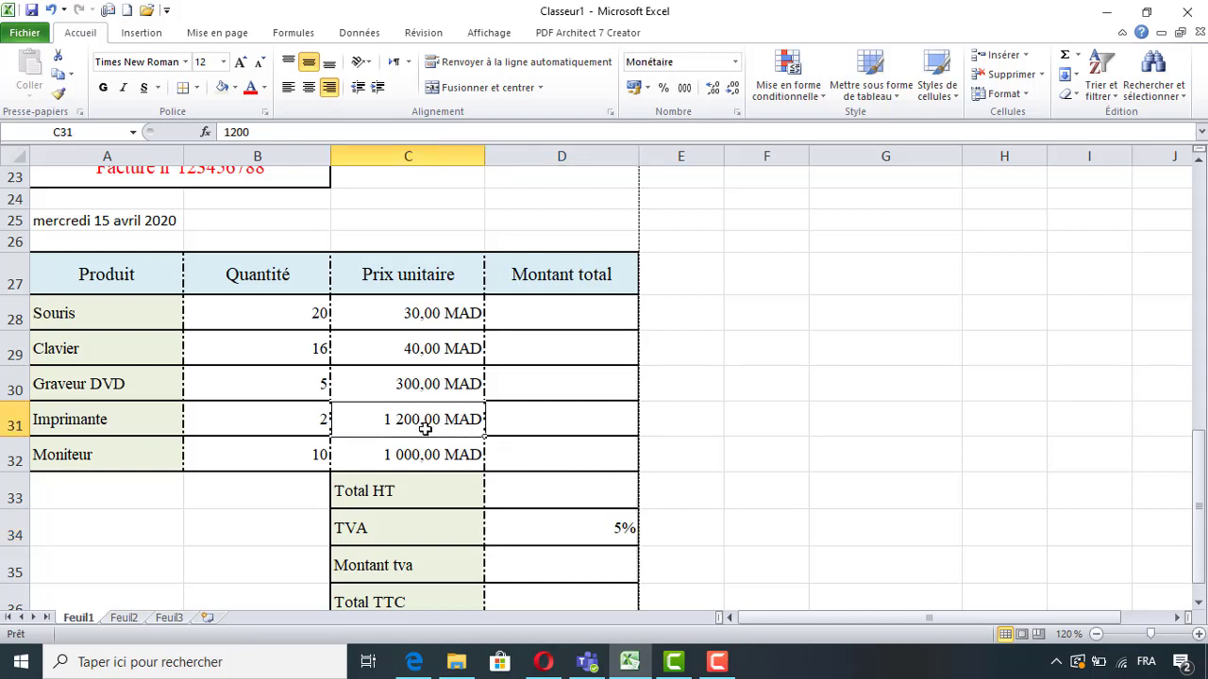
left_click(308, 386)
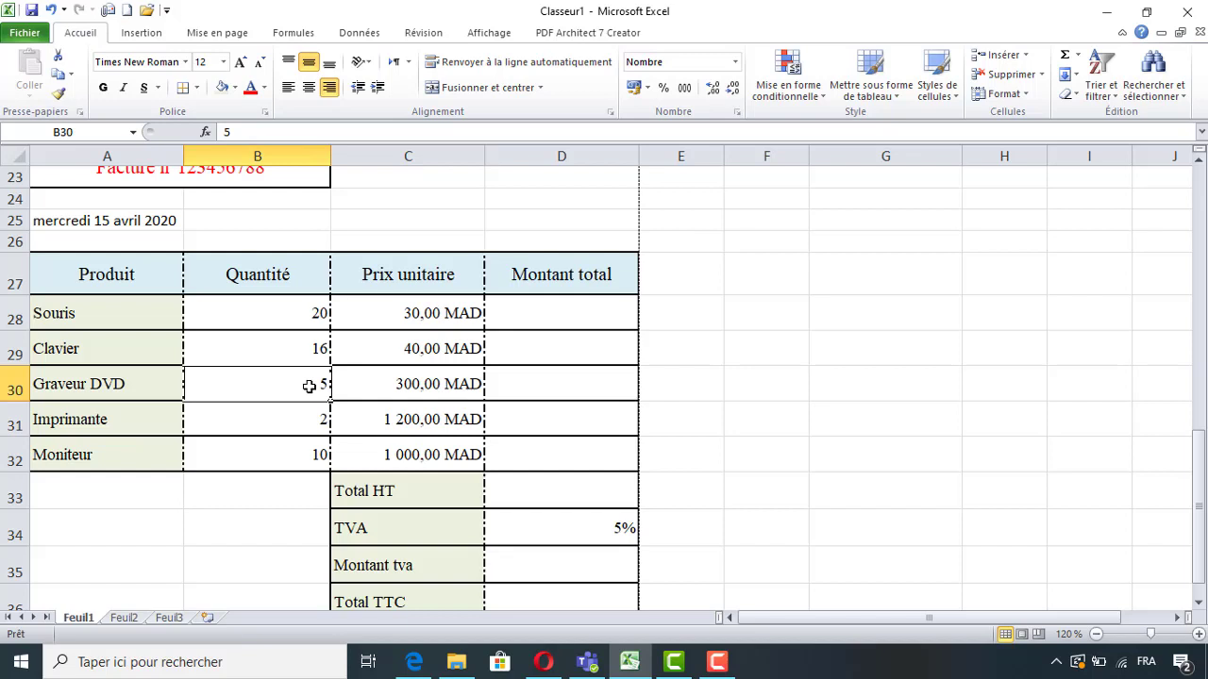
left_click(162, 221)
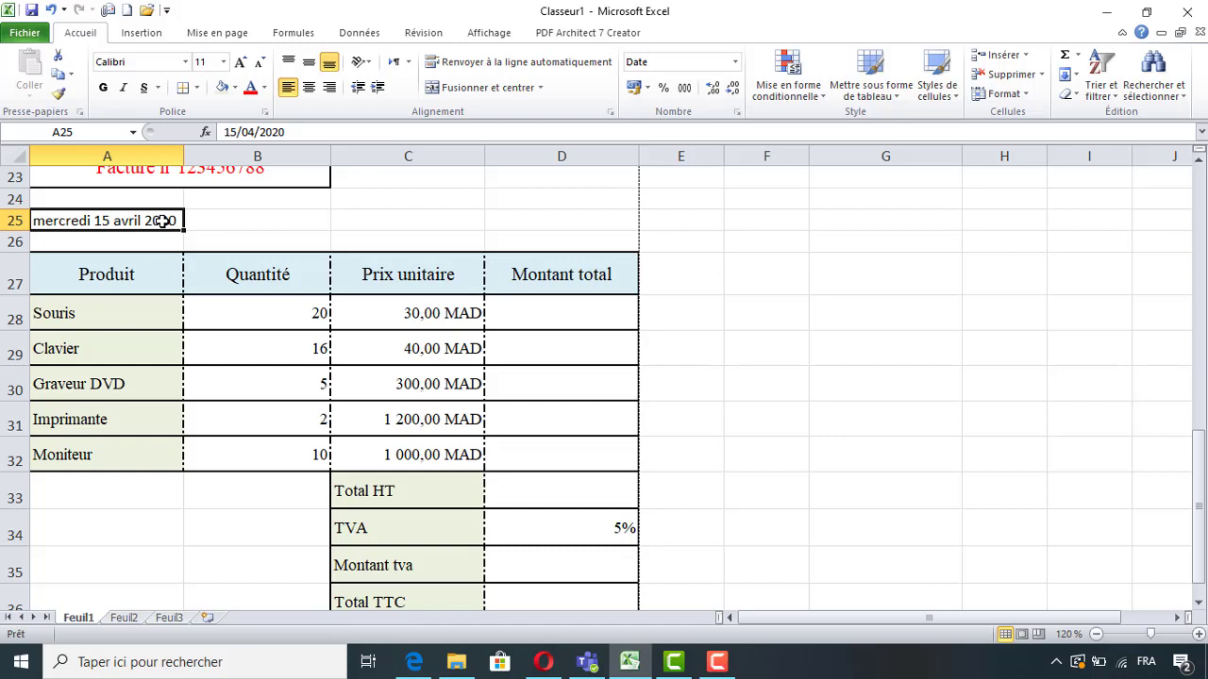
Merge A25:B25 holding the invoice date and centre it vertically.
scroll(163, 221, "down", 1)
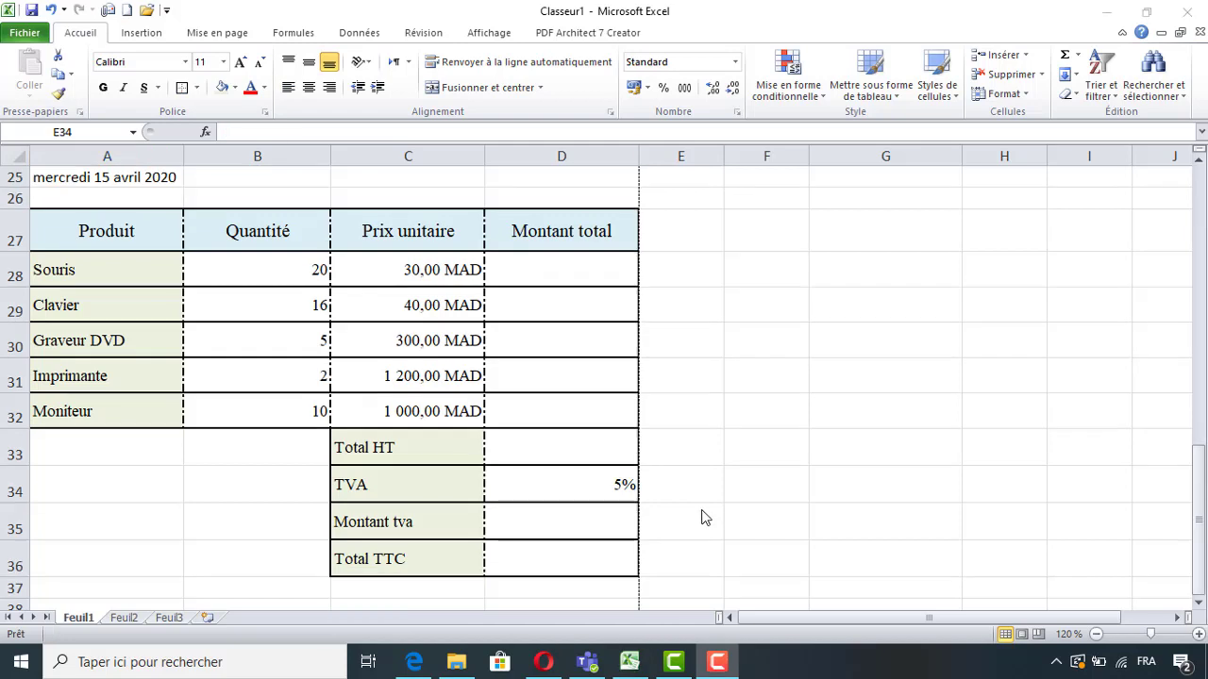
left_click(703, 500)
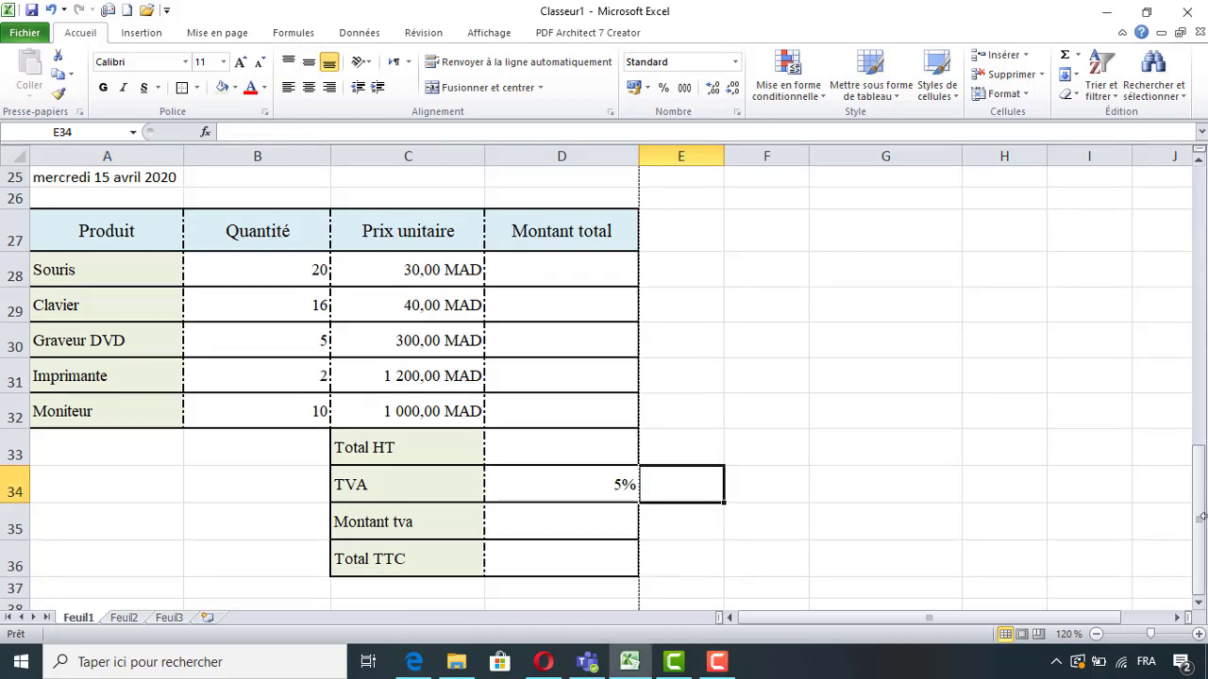
left_click_drag(1200, 518, 1200, 496)
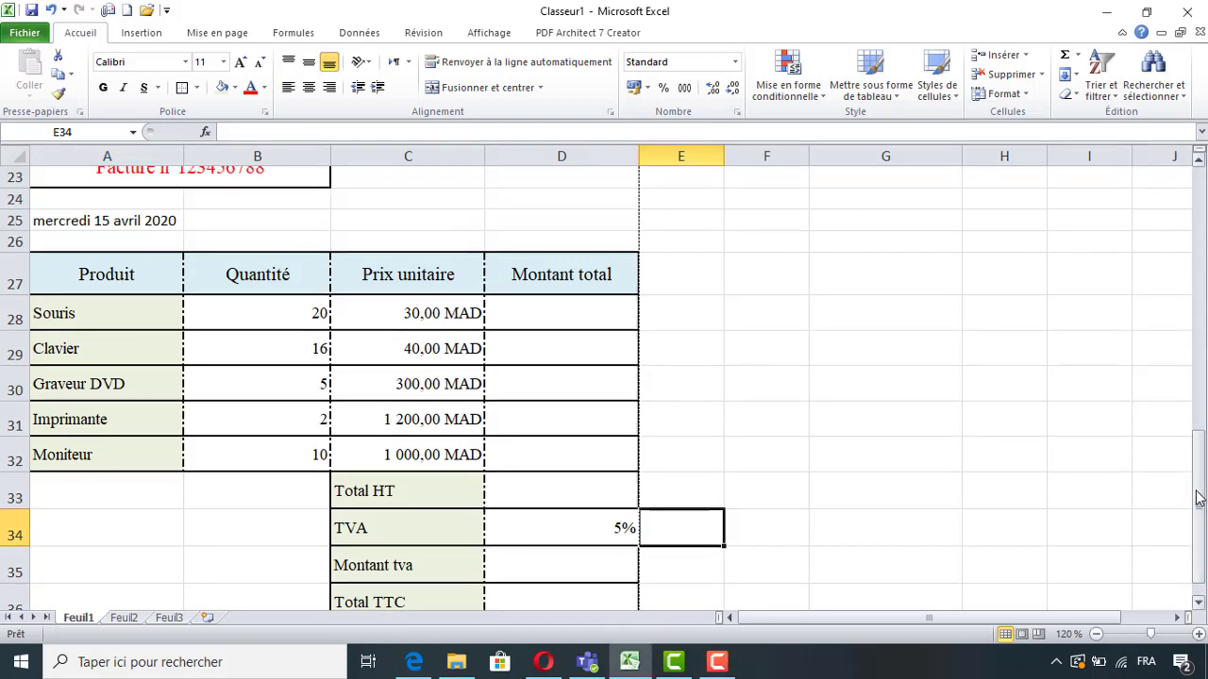
left_click(120, 220)
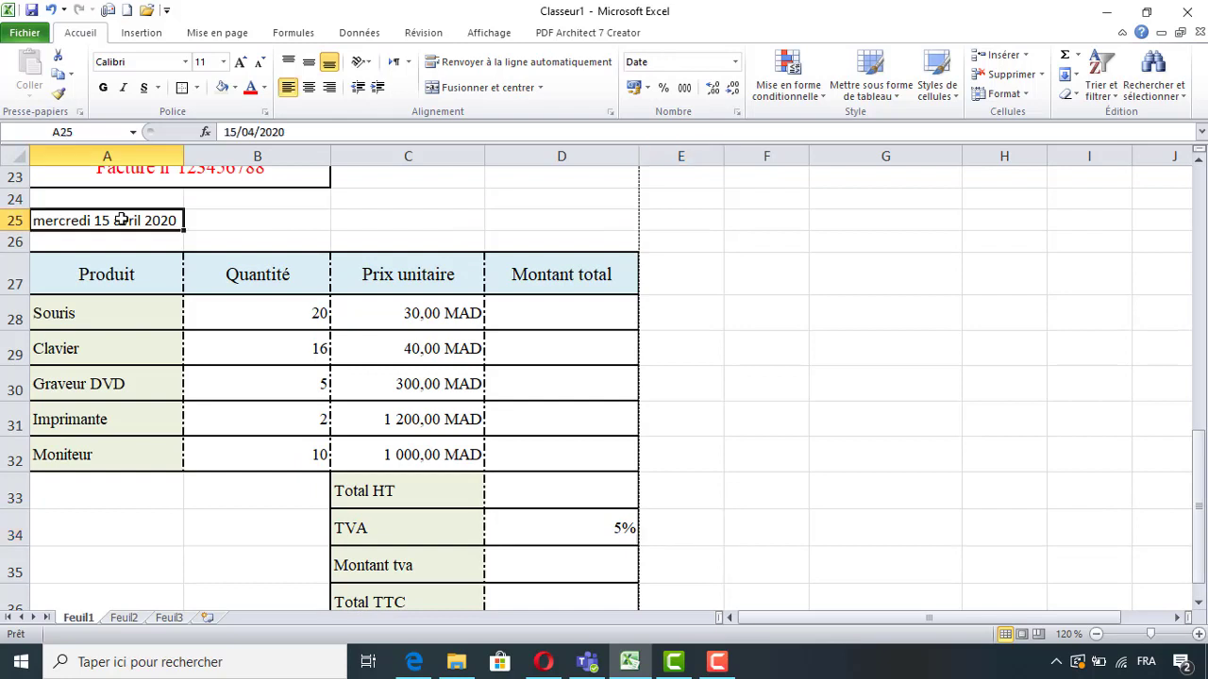
left_click_drag(121, 220, 198, 220)
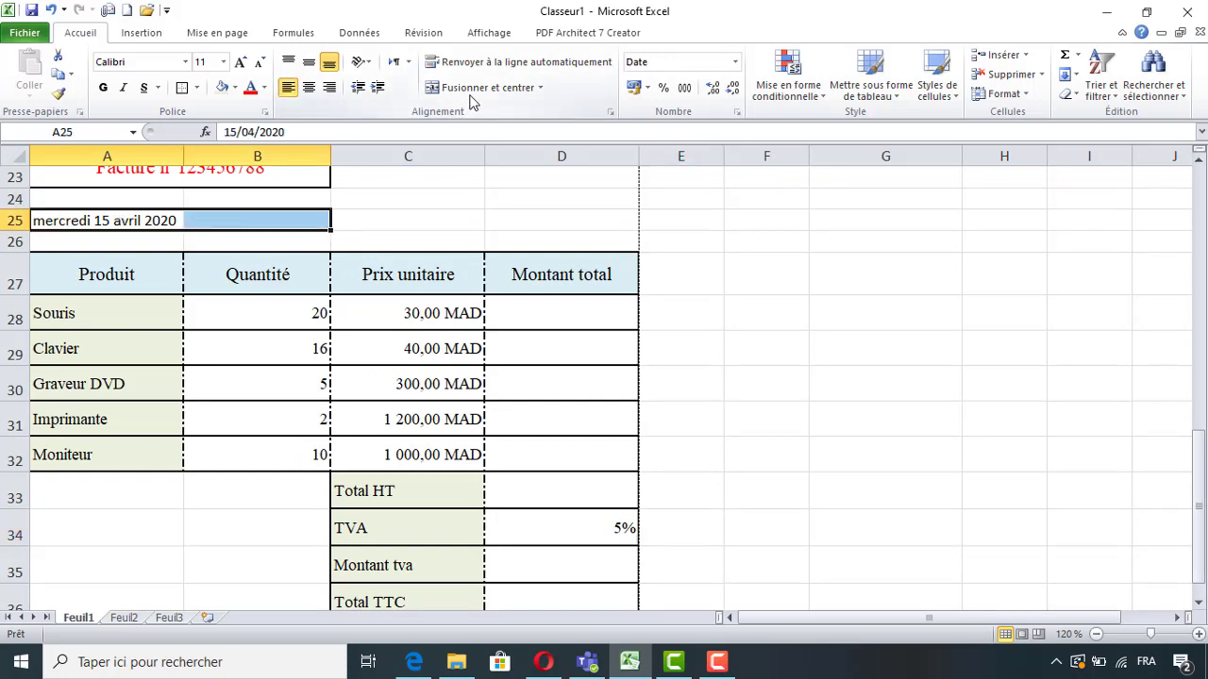
left_click(541, 88)
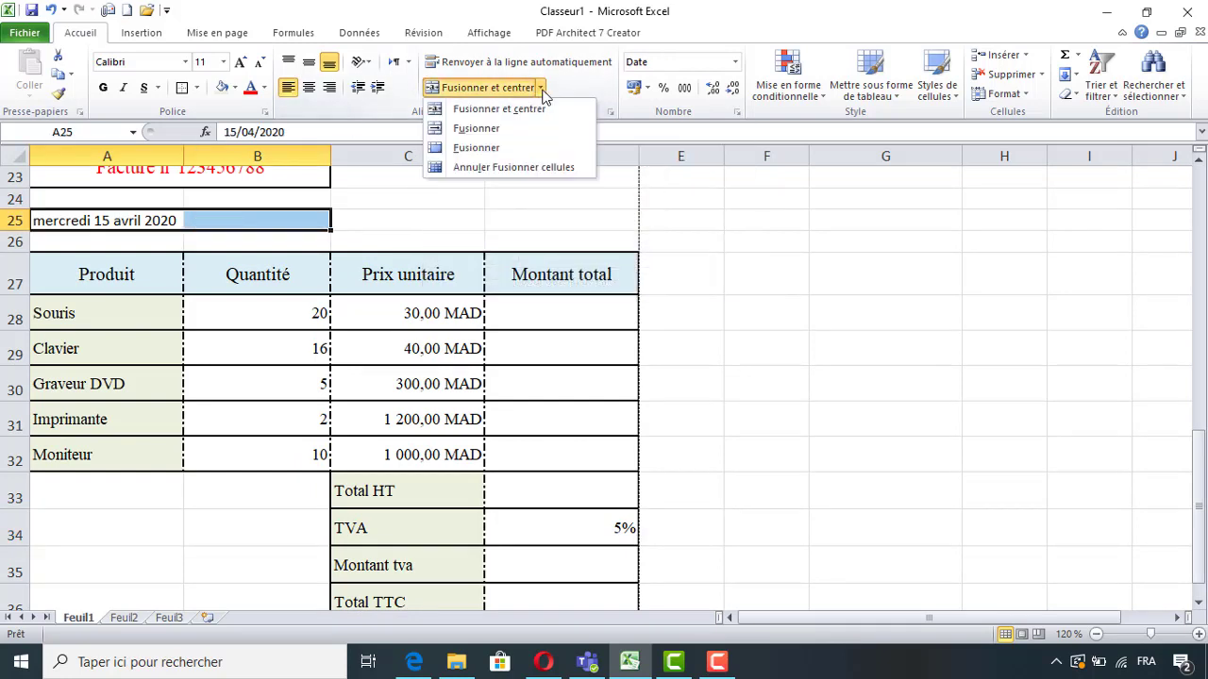
left_click(491, 129)
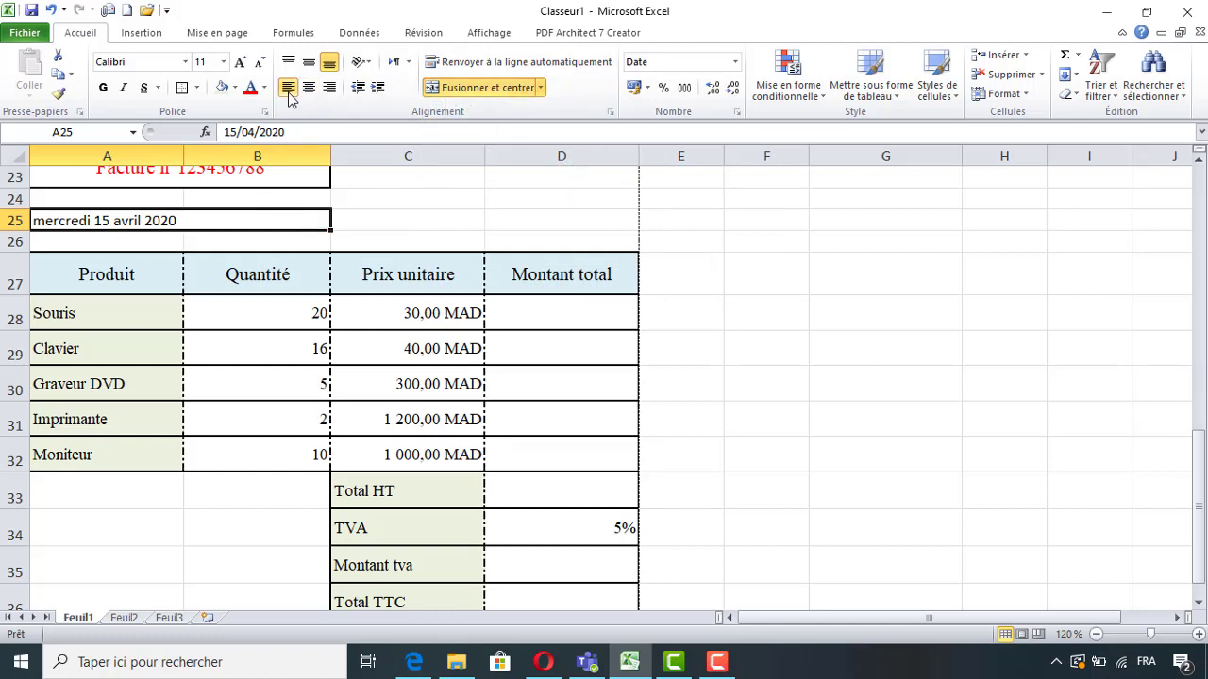
left_click(308, 62)
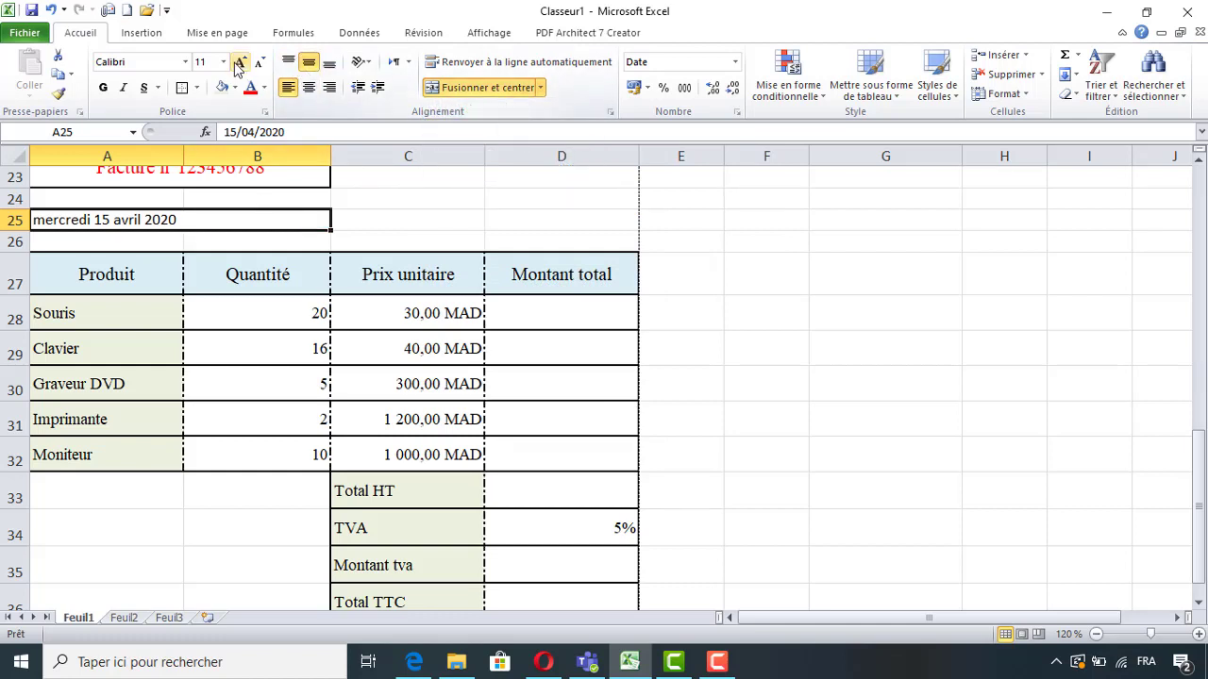
Set the invoice date's font to Times New Roman, size 13.
left_click(163, 65)
type("T")
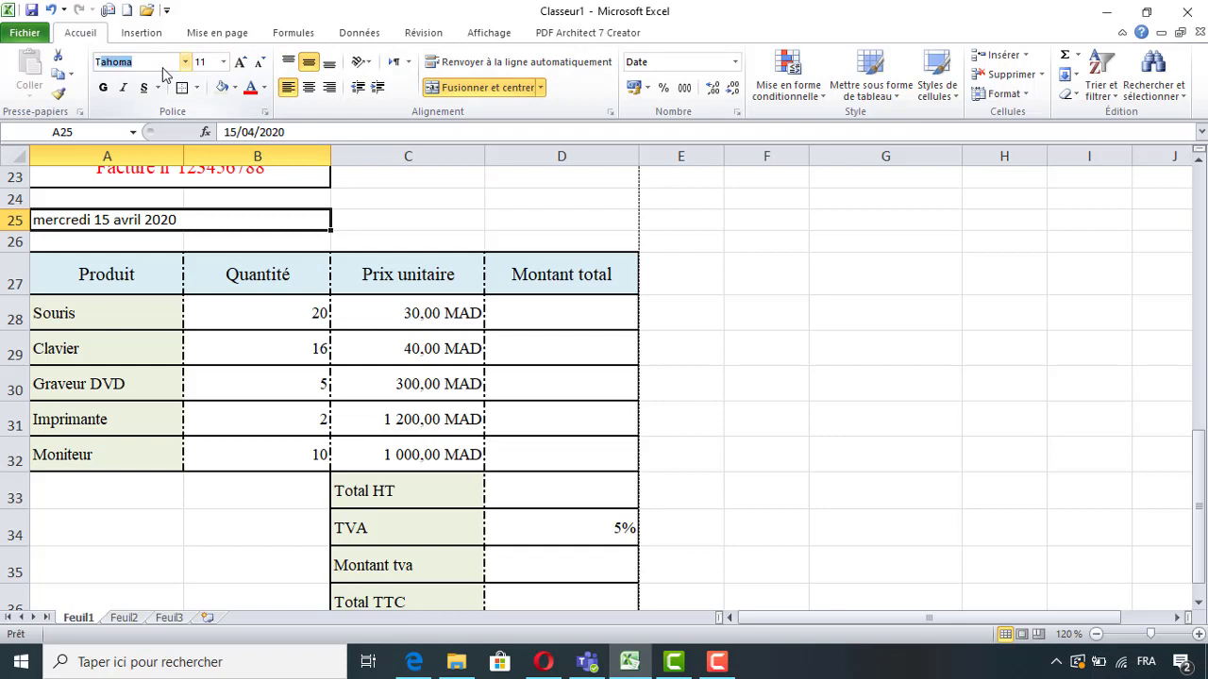
type("imes New R")
key("Return")
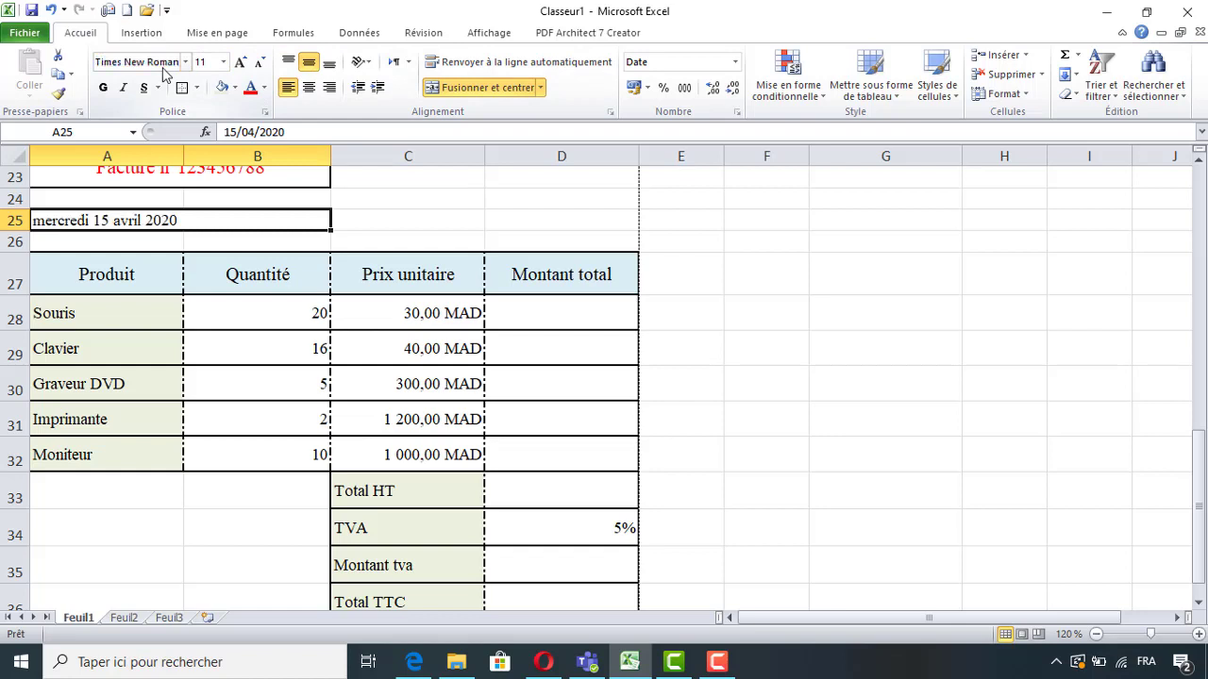
left_click(222, 62)
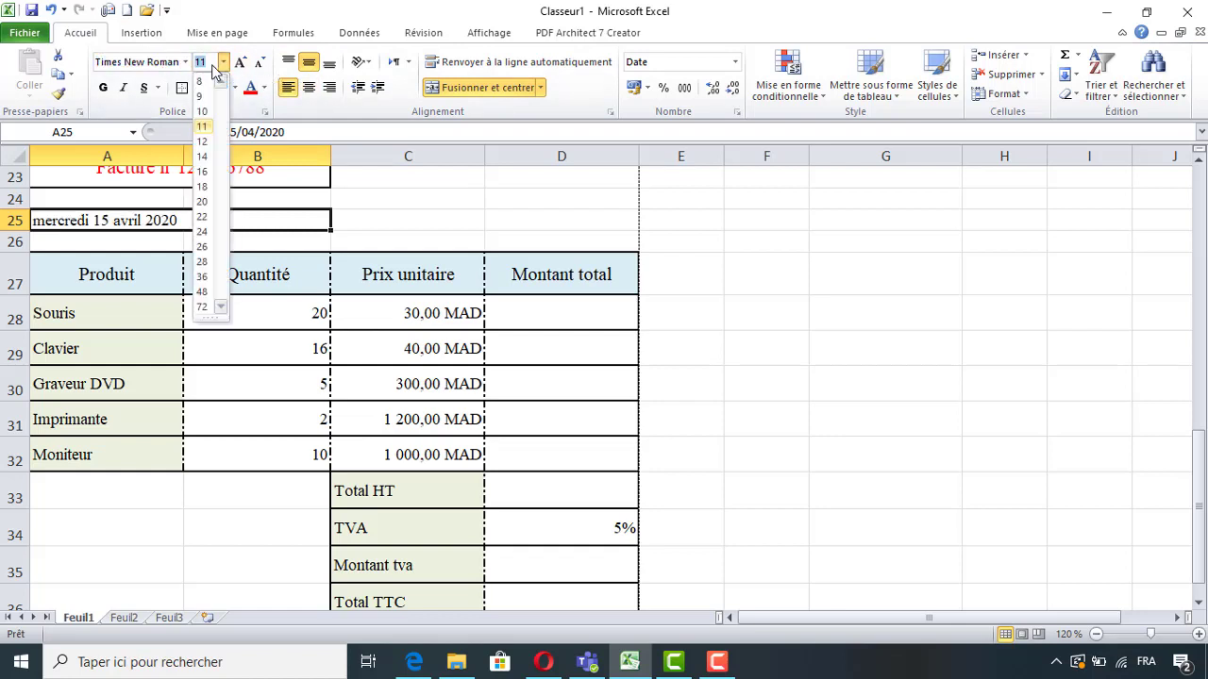
type("13")
key("Return")
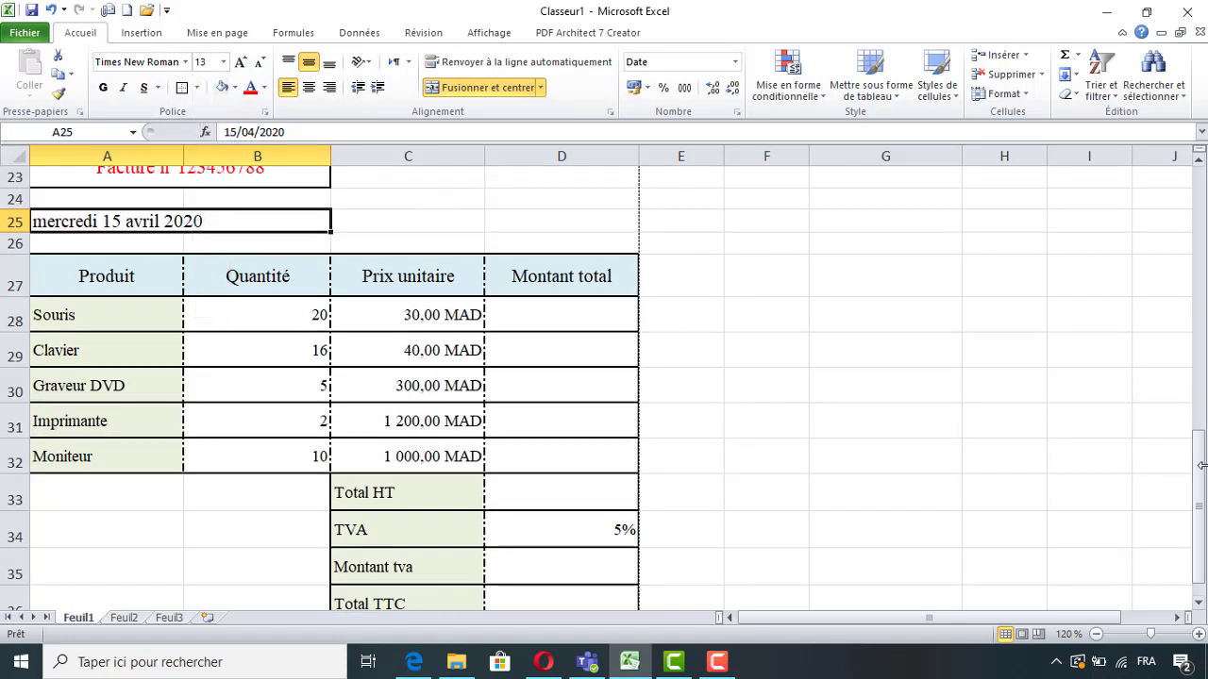
left_click_drag(1200, 564, 1200, 571)
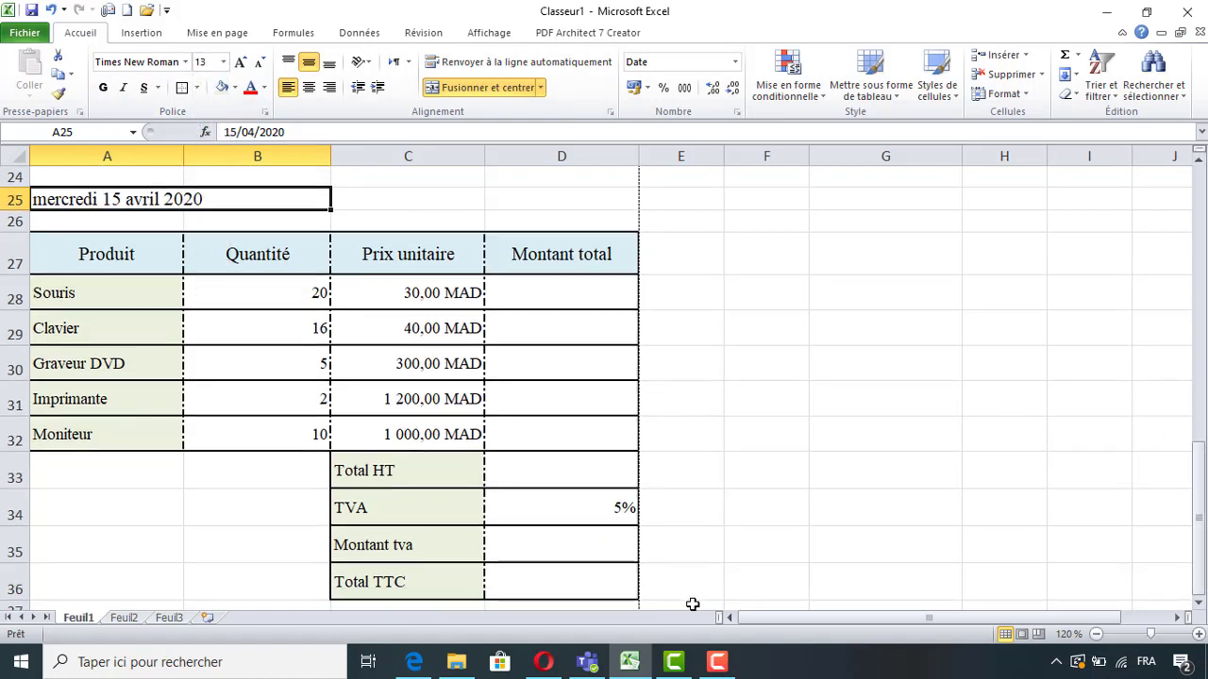
Merge and centre cells A40:D41 below the invoice totals.
left_click(635, 592)
key("Down")
key("Down")
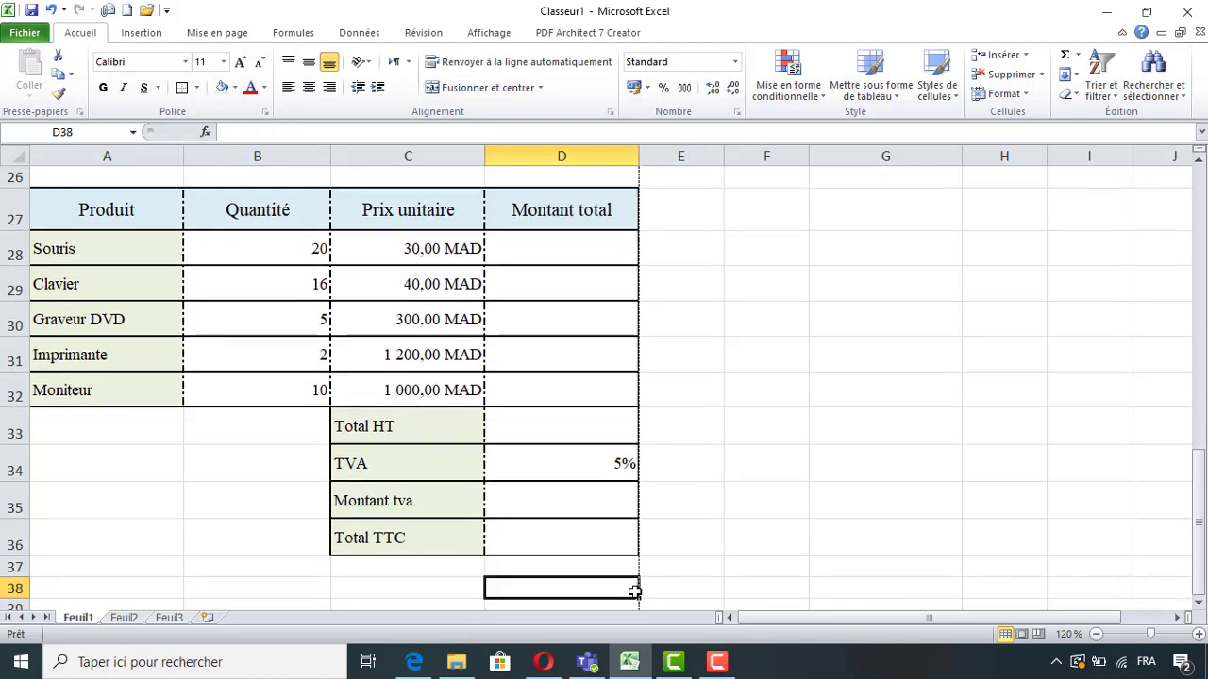
key("Down")
key("Down")
key("Down")
key("Down")
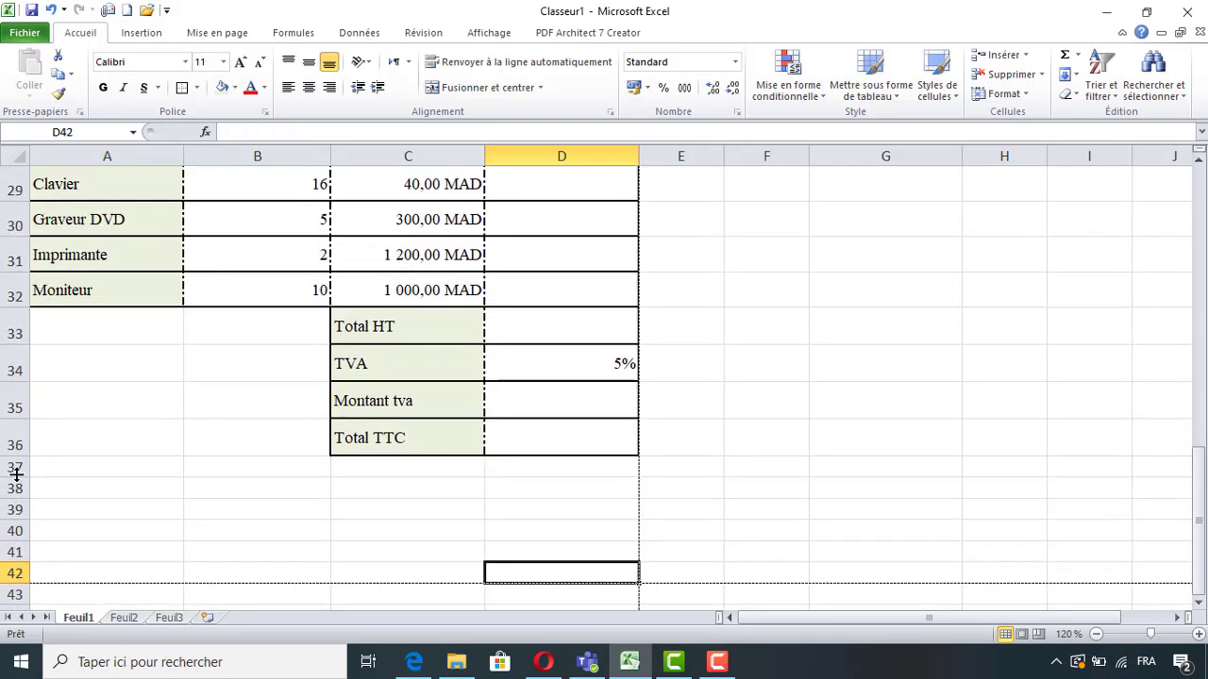
left_click_drag(72, 529, 560, 552)
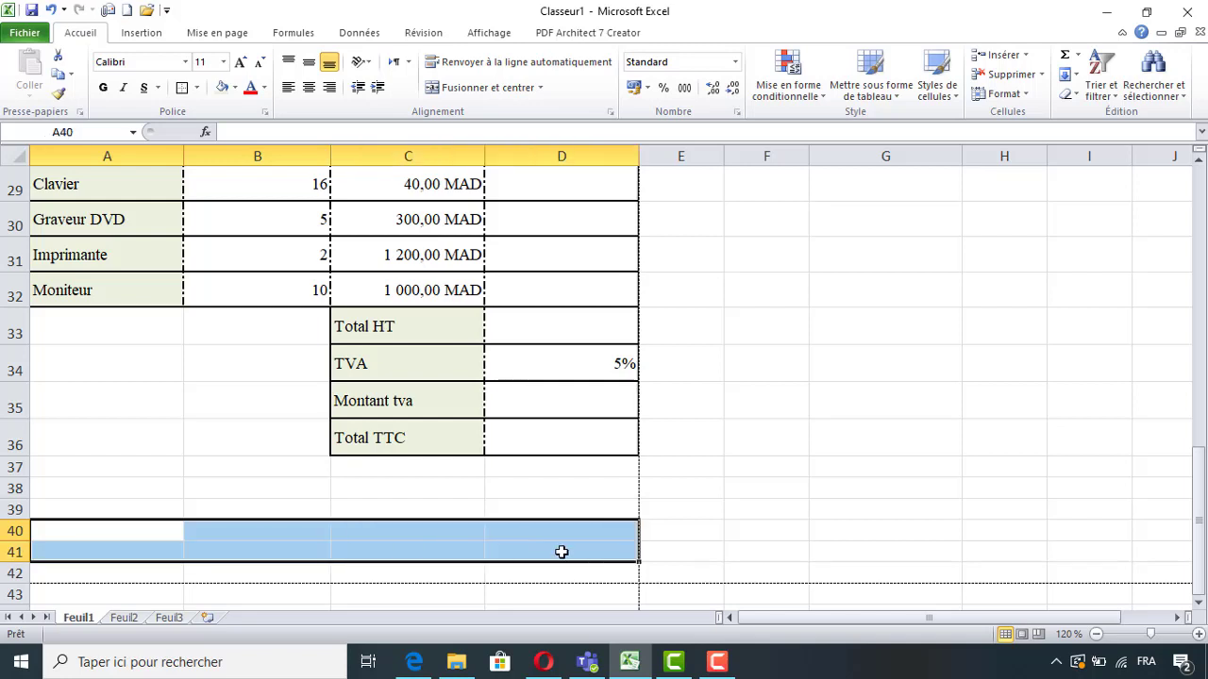
left_click(488, 88)
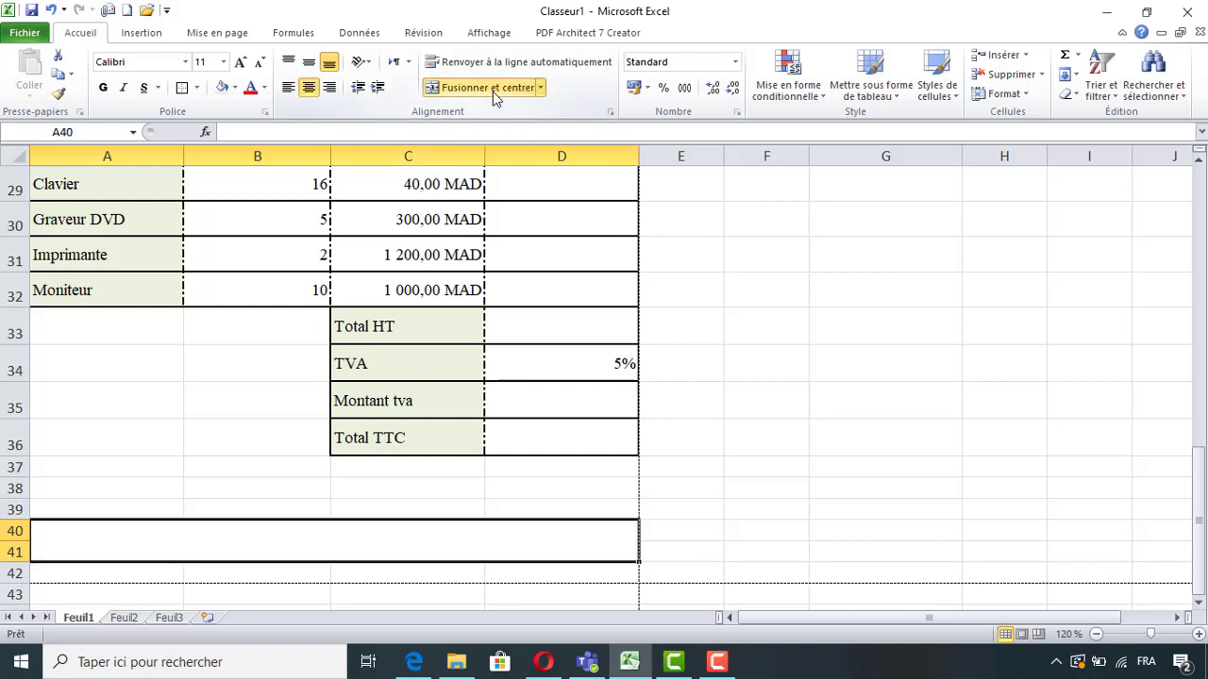
Put an outline border around the merged A40:D41 cell.
left_click(197, 88)
left_click(243, 507)
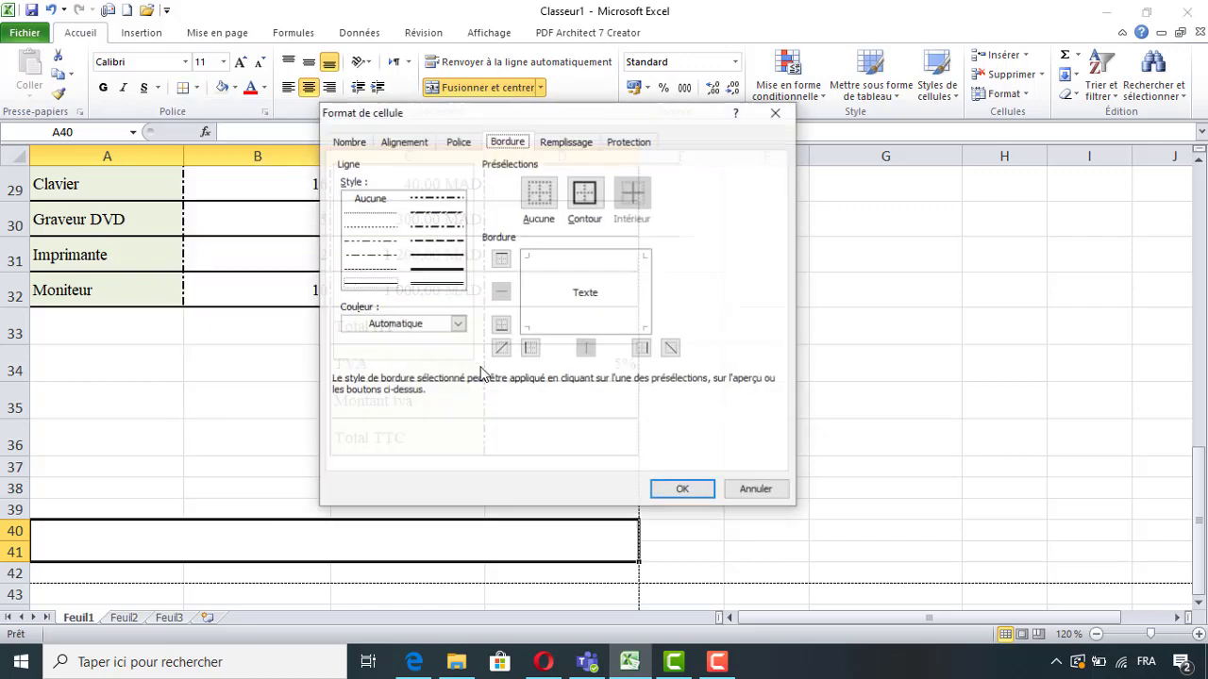
left_click(453, 267)
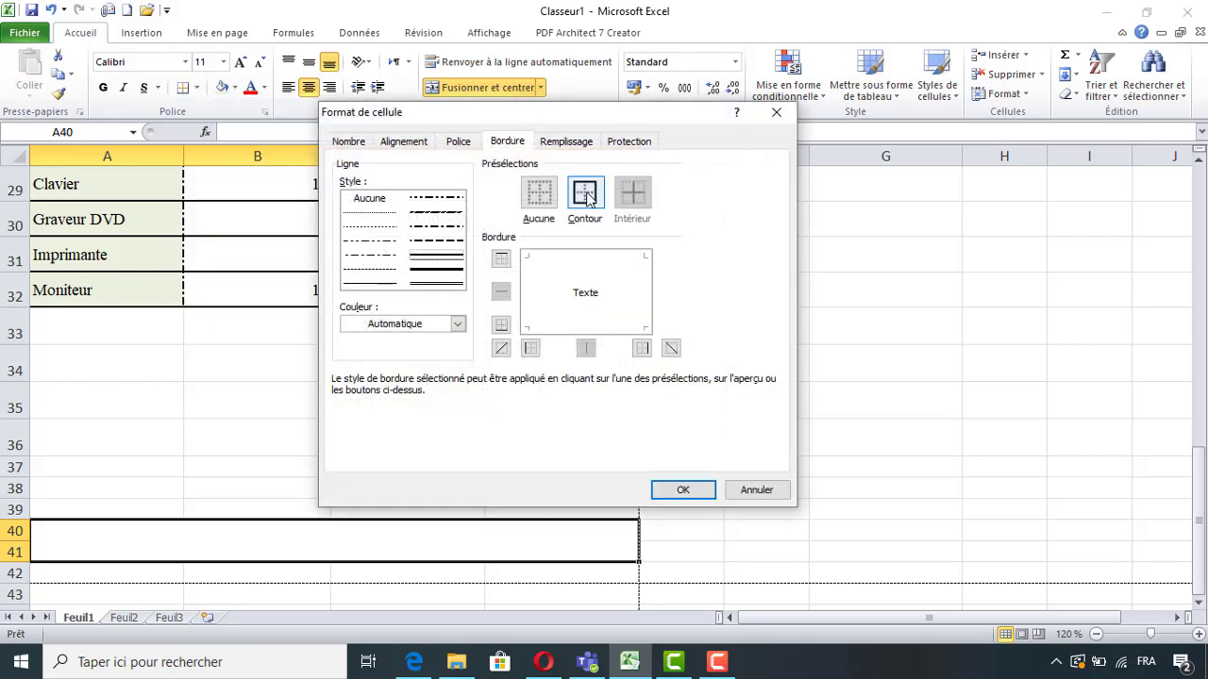
left_click(585, 193)
left_click(681, 491)
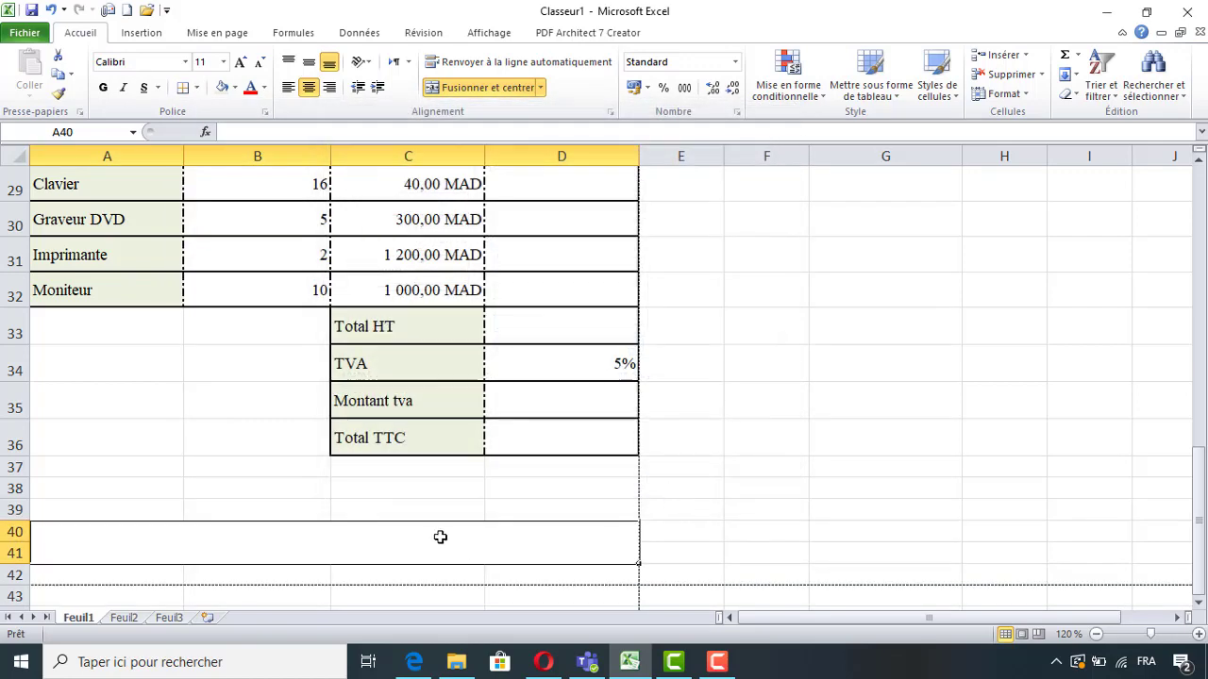
Set the merged note cell's font to Times New Roman.
left_click(165, 65)
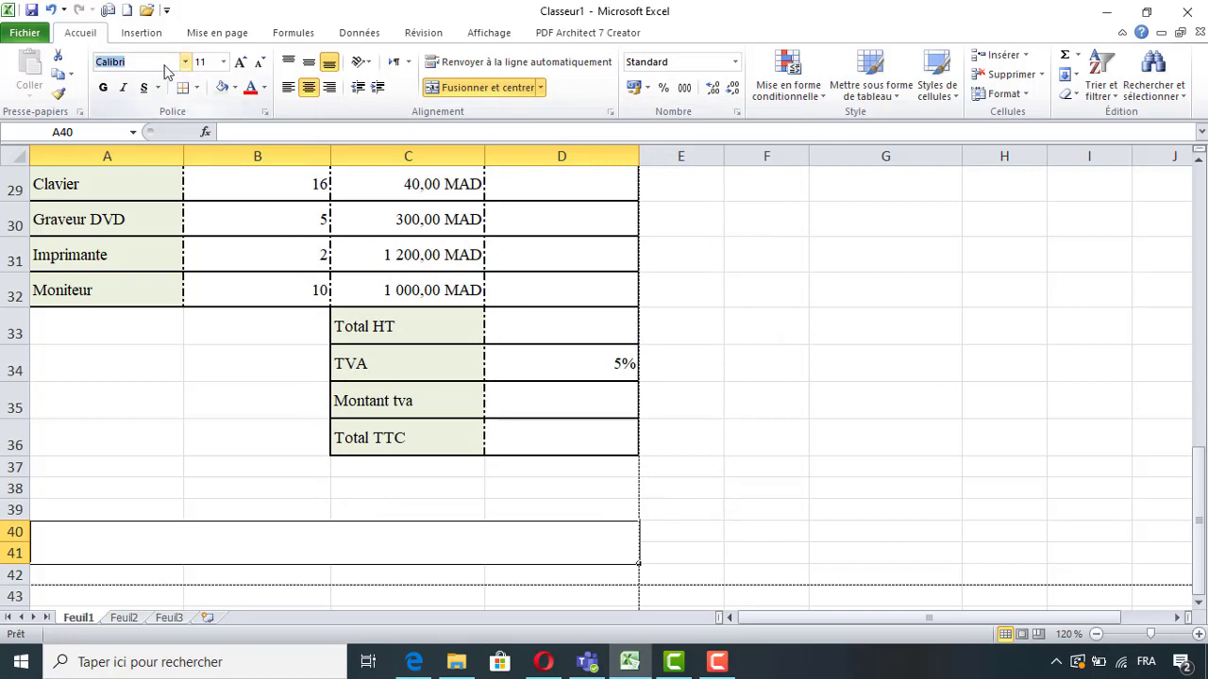
type("Times New Roman")
key("Return")
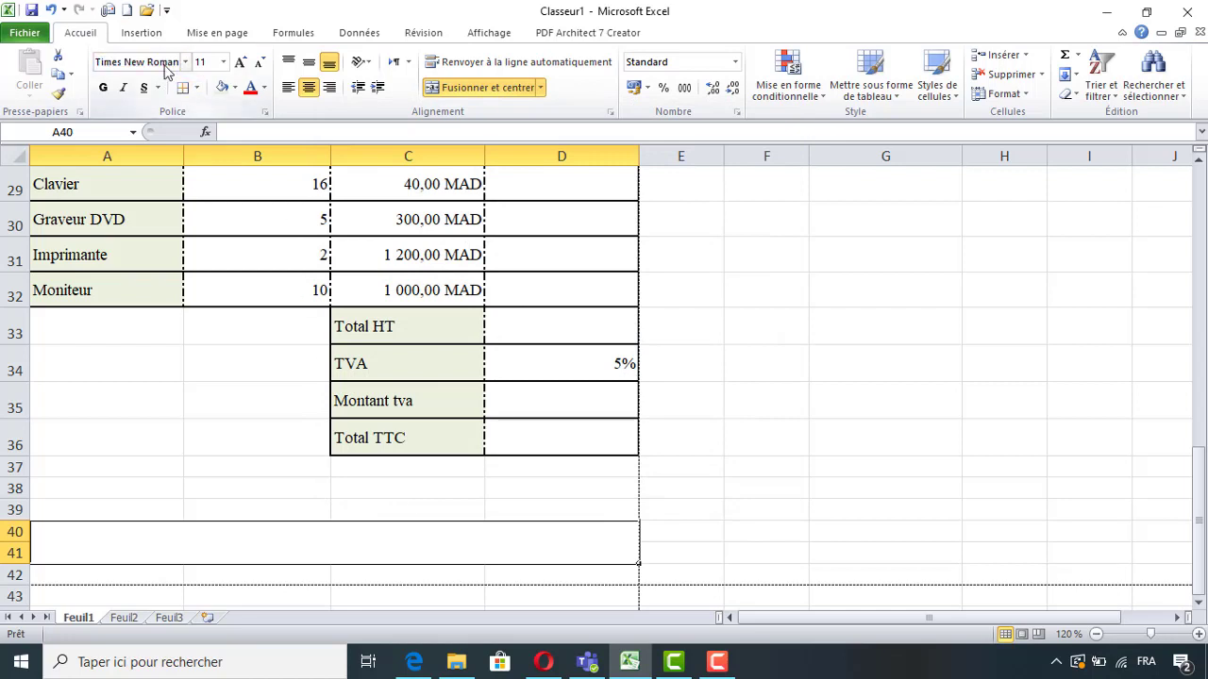
Type the note 'Remarque :Mode de paiment' into the merged cell.
left_click(205, 63)
type("Re")
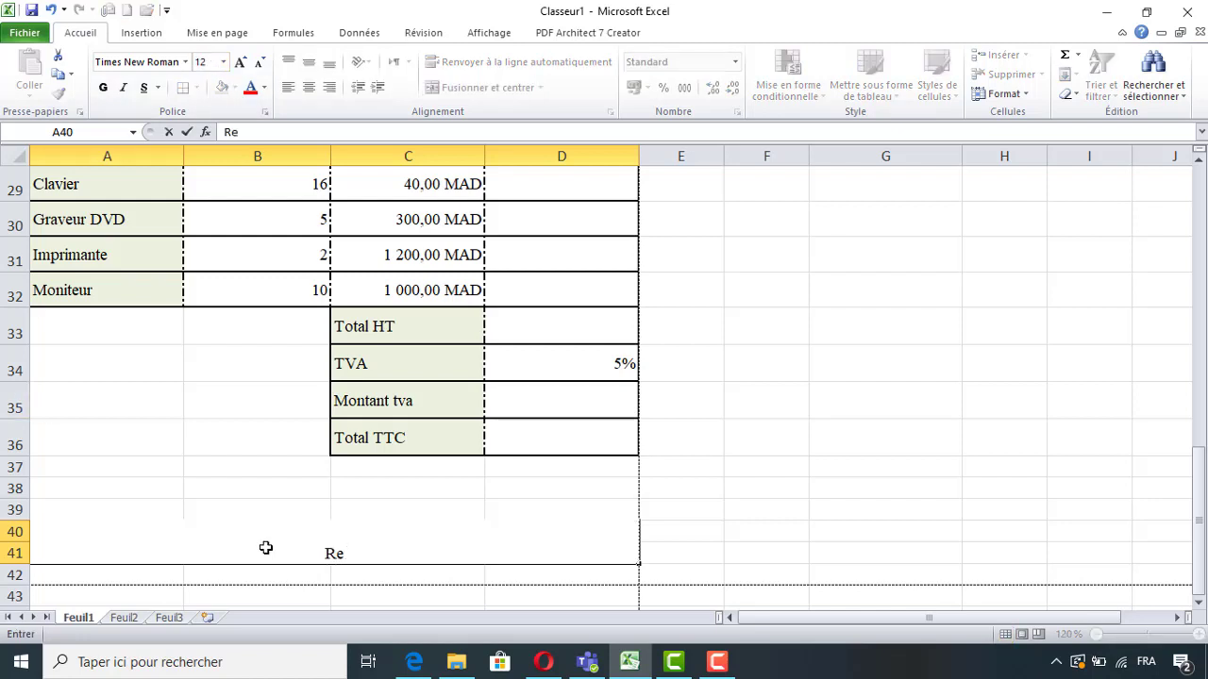
type("marque")
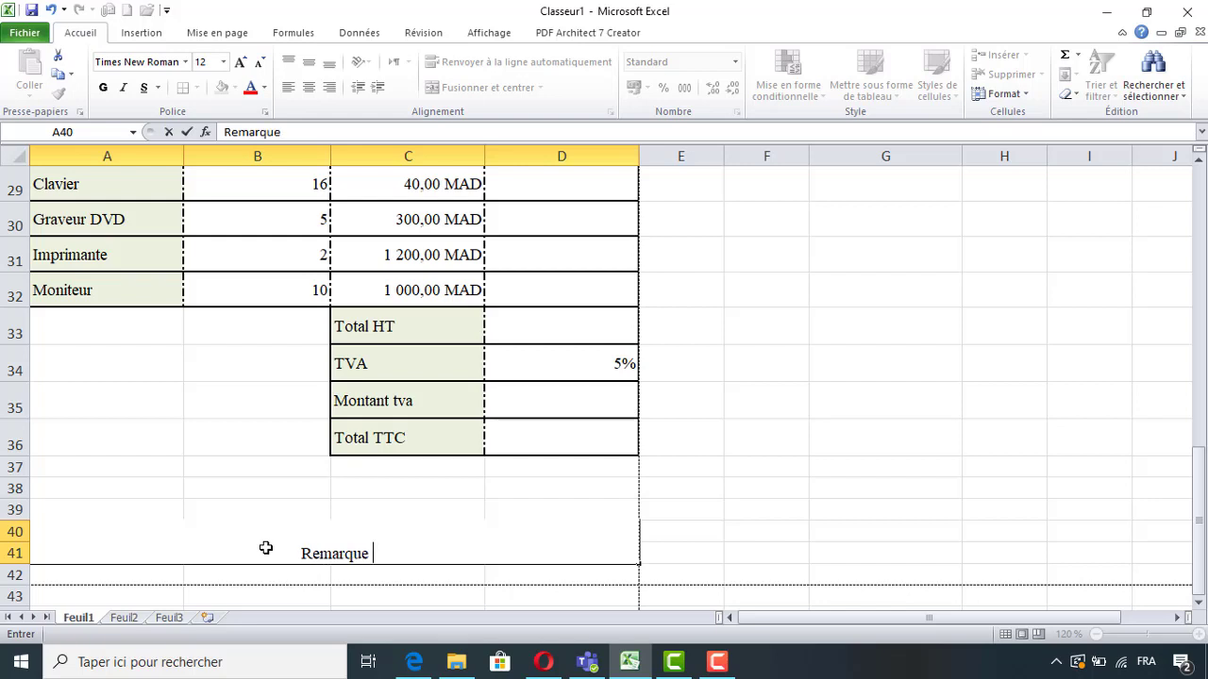
type(" :Mode")
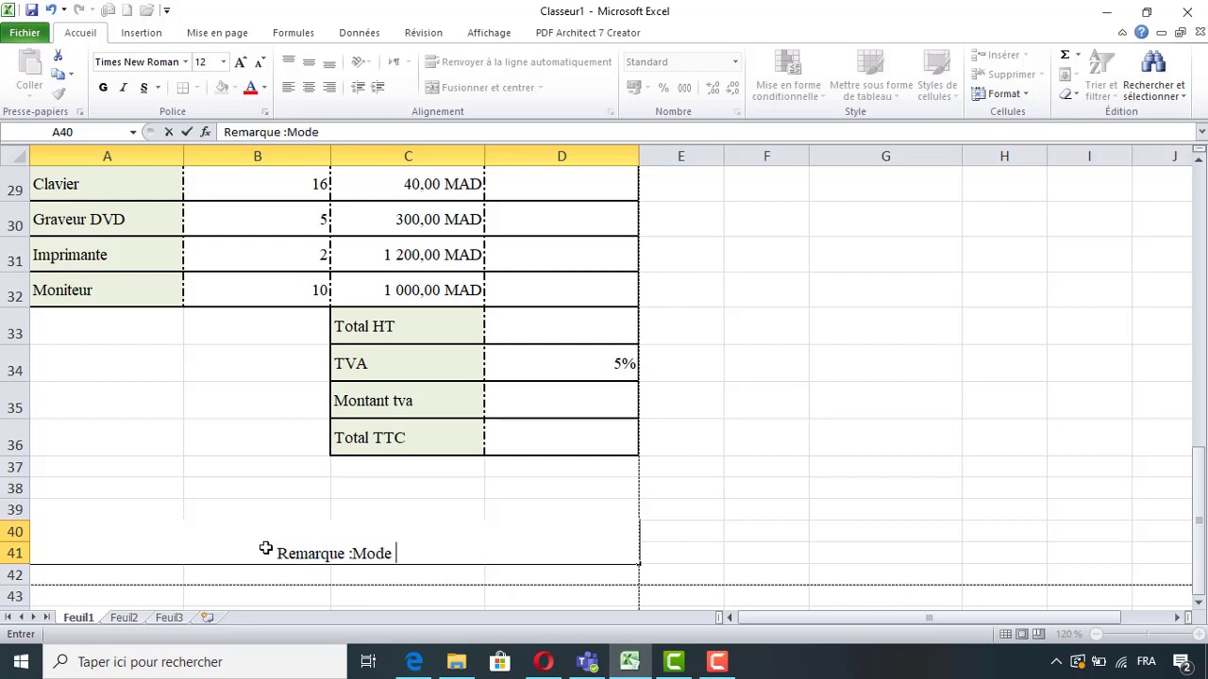
type(" de paim")
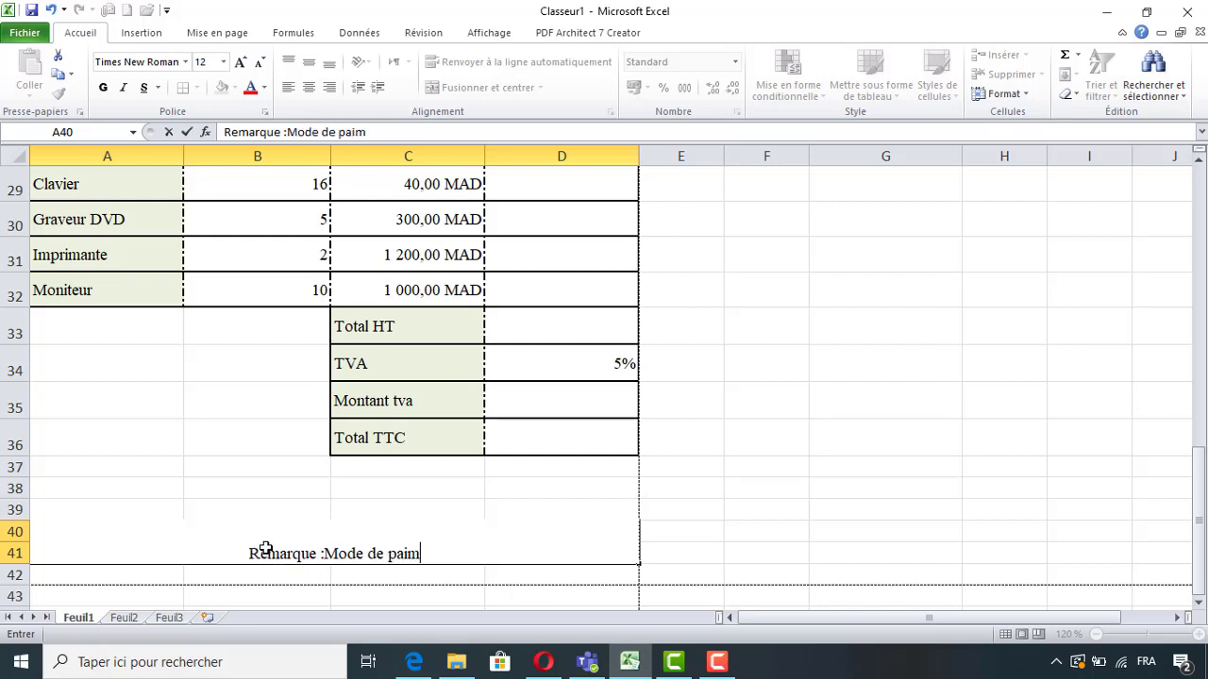
type("ent")
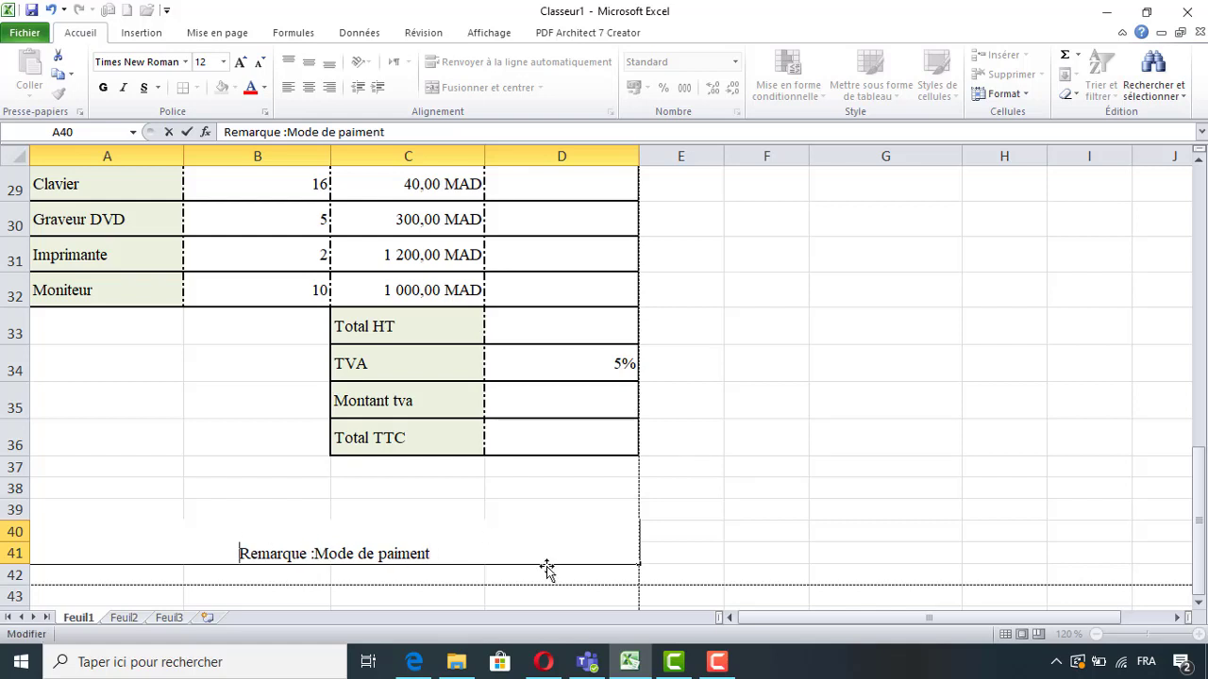
left_click(521, 502)
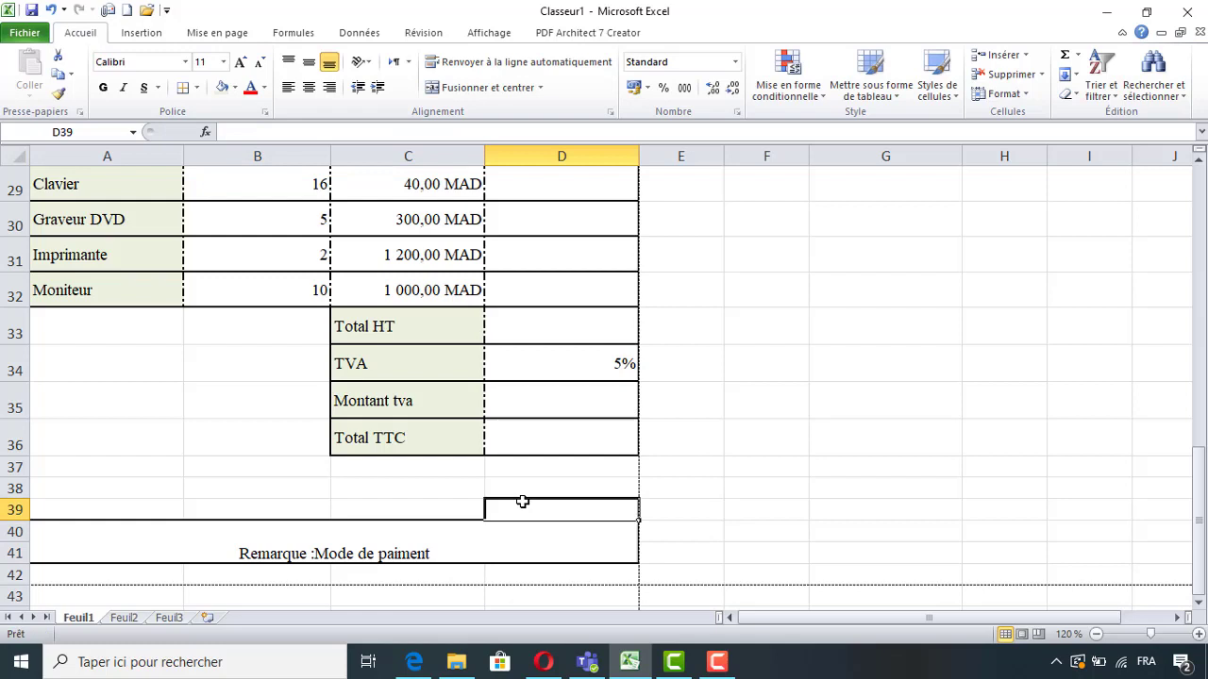
Centre the payment remark vertically within its merged cell.
left_click(463, 550)
left_click(310, 62)
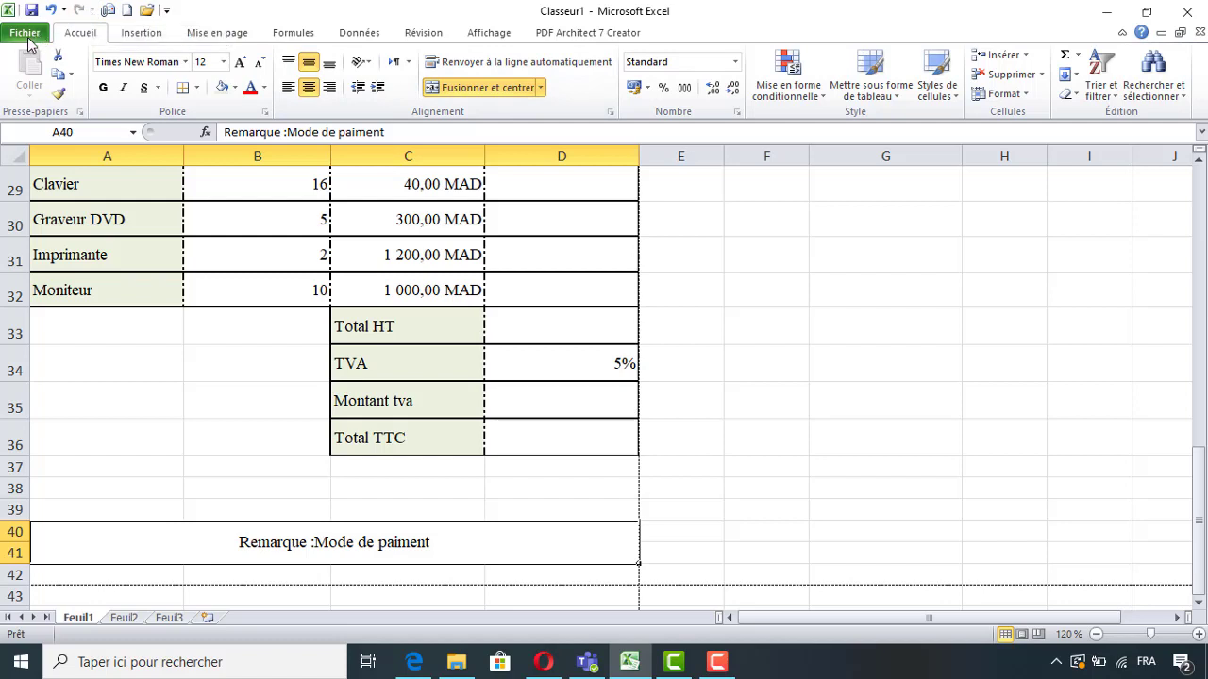
left_click(28, 38)
Review the invoice's print preview in Imprimer, then return to the Feuil1 worksheet.
left_click(39, 272)
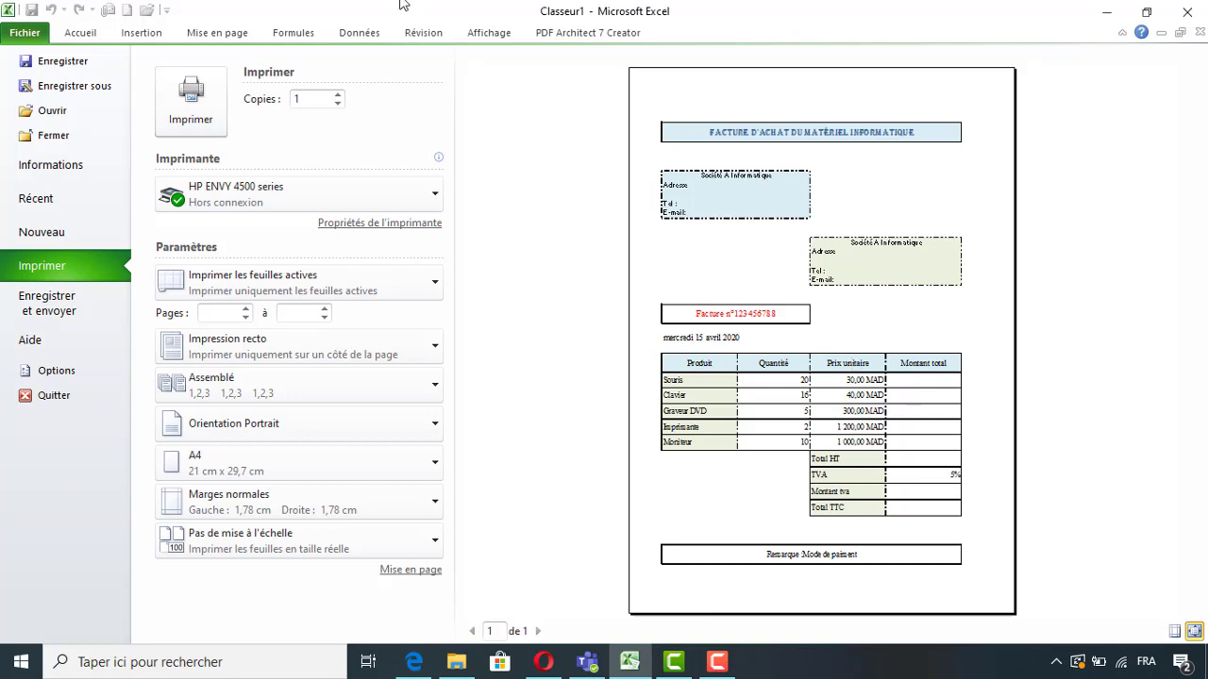
left_click(81, 36)
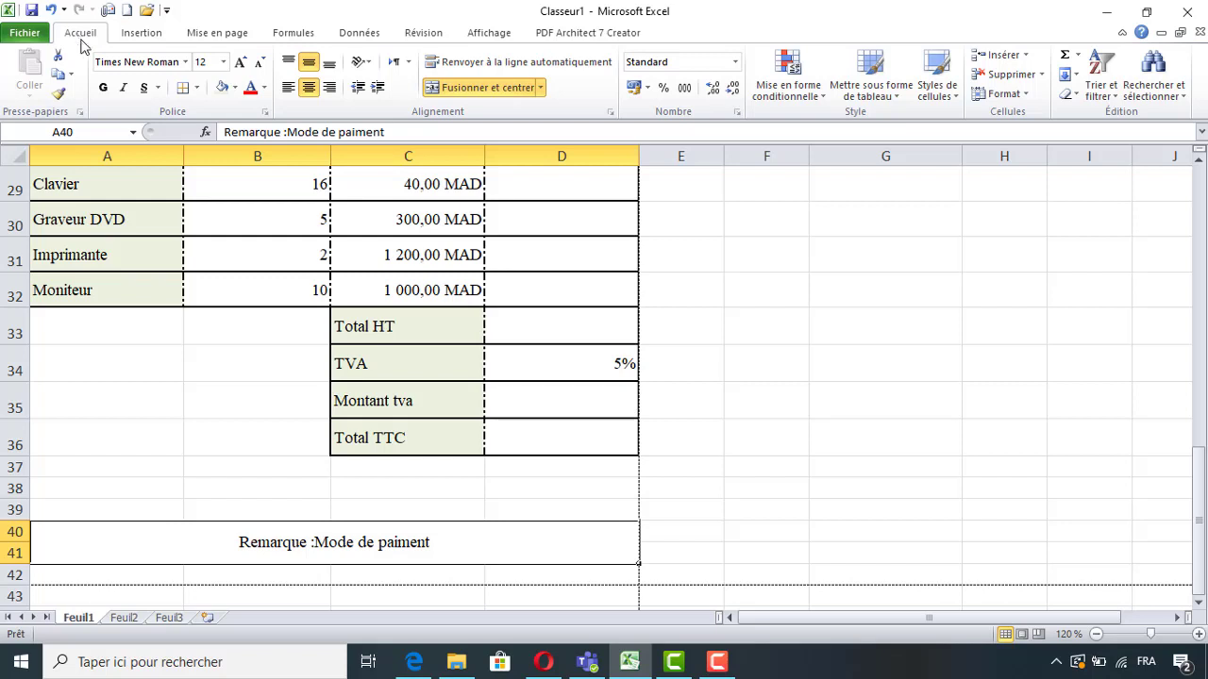
Click E34 to deselect, then select the unit prices and totals range C28:D32.
scroll(665, 487, "up", 2)
left_click(665, 487)
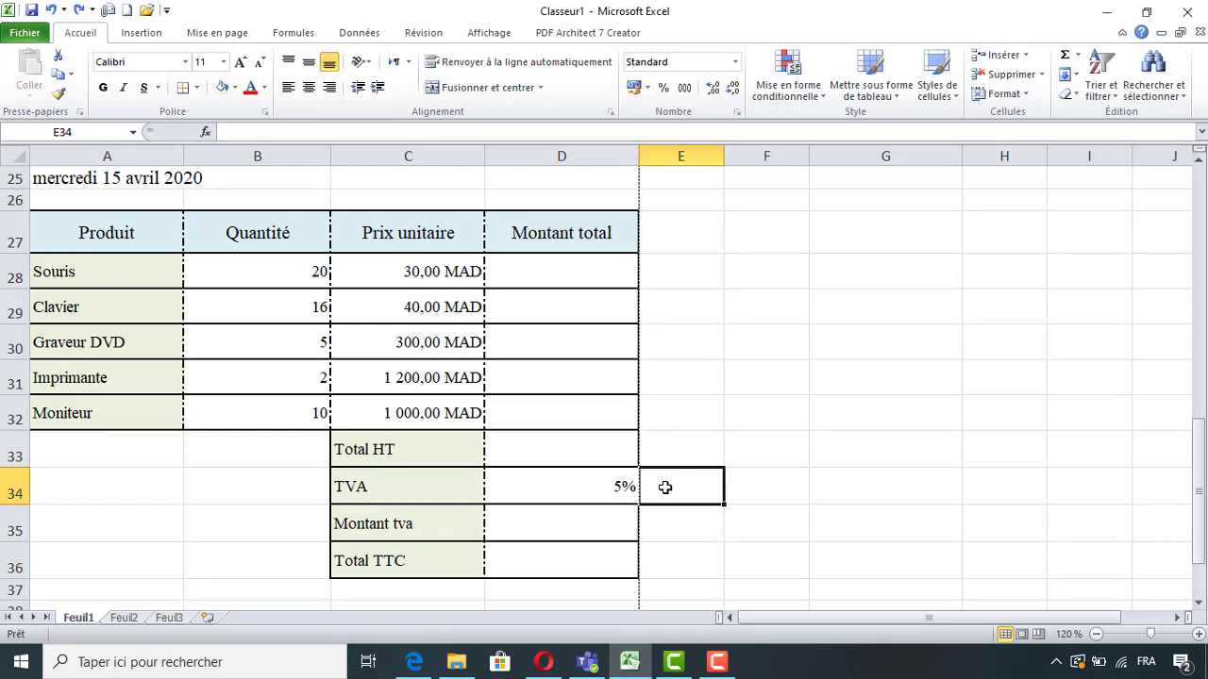
left_click_drag(366, 273, 509, 404)
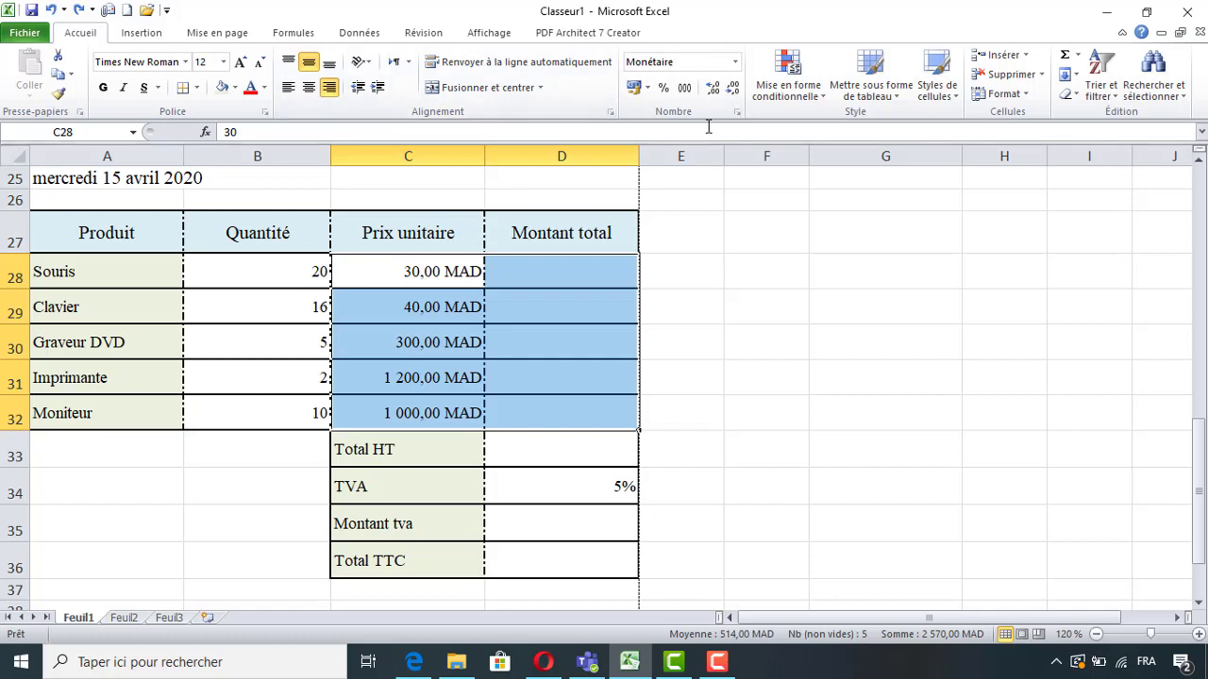
Open Format de cellule for C28:D32 and preview date formats such as 14/3/01.
right_click(560, 403)
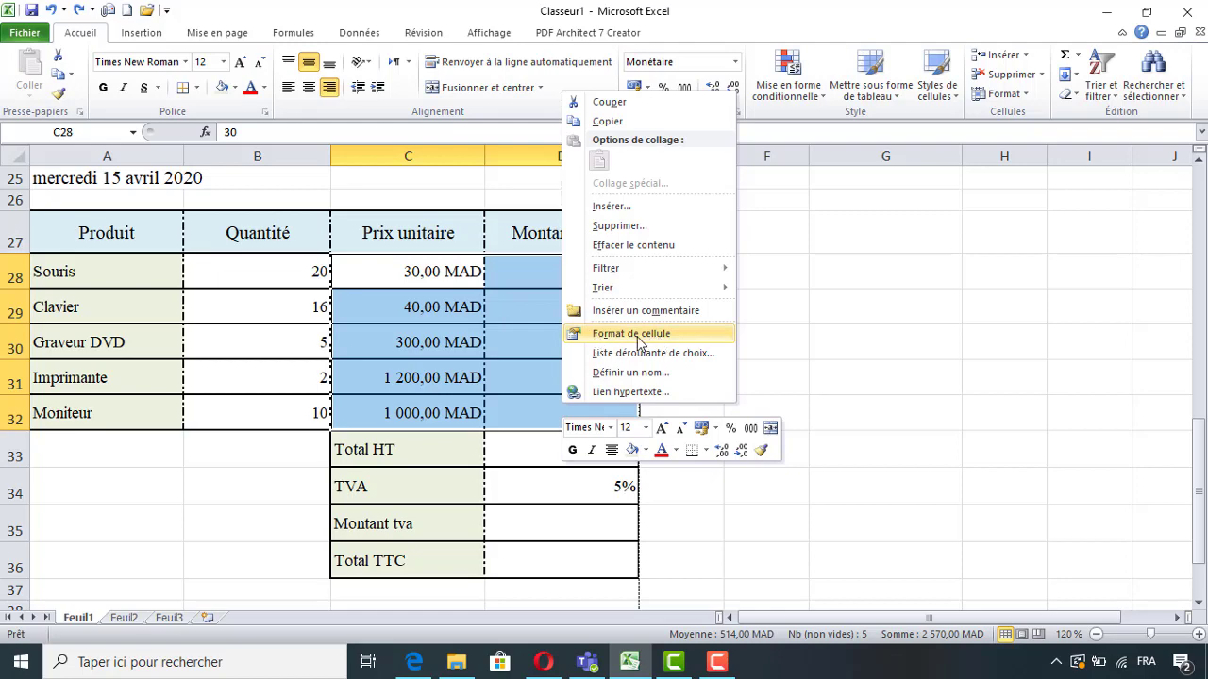
left_click(638, 339)
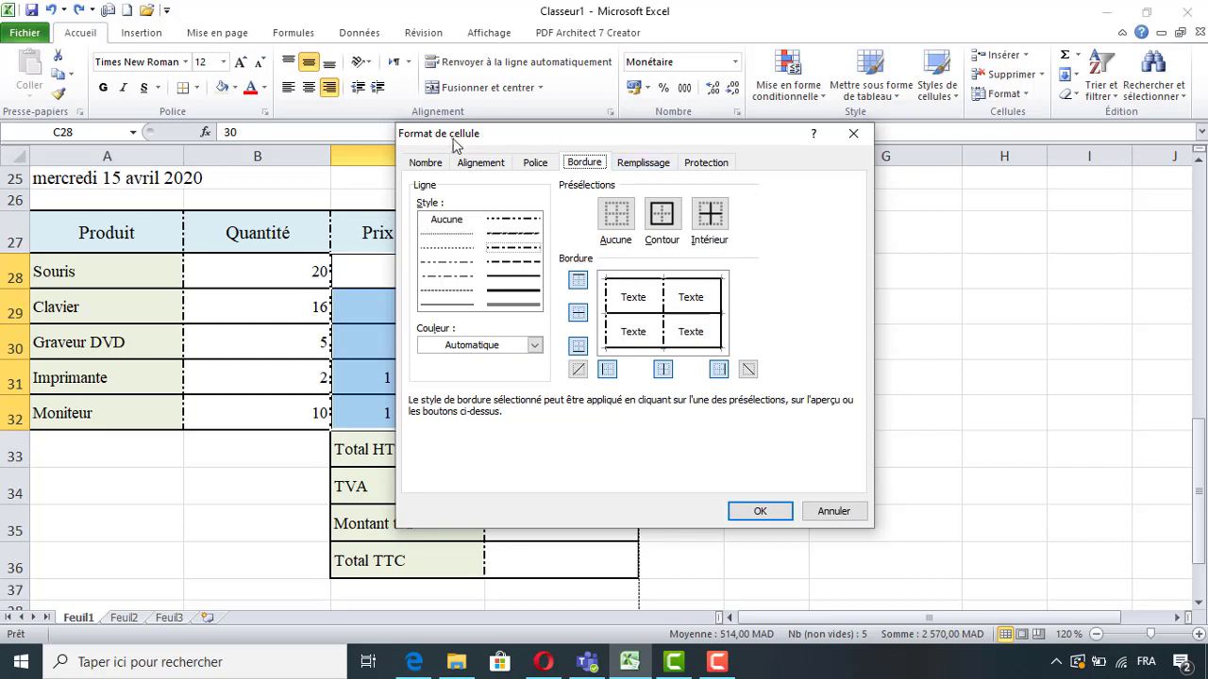
left_click(426, 163)
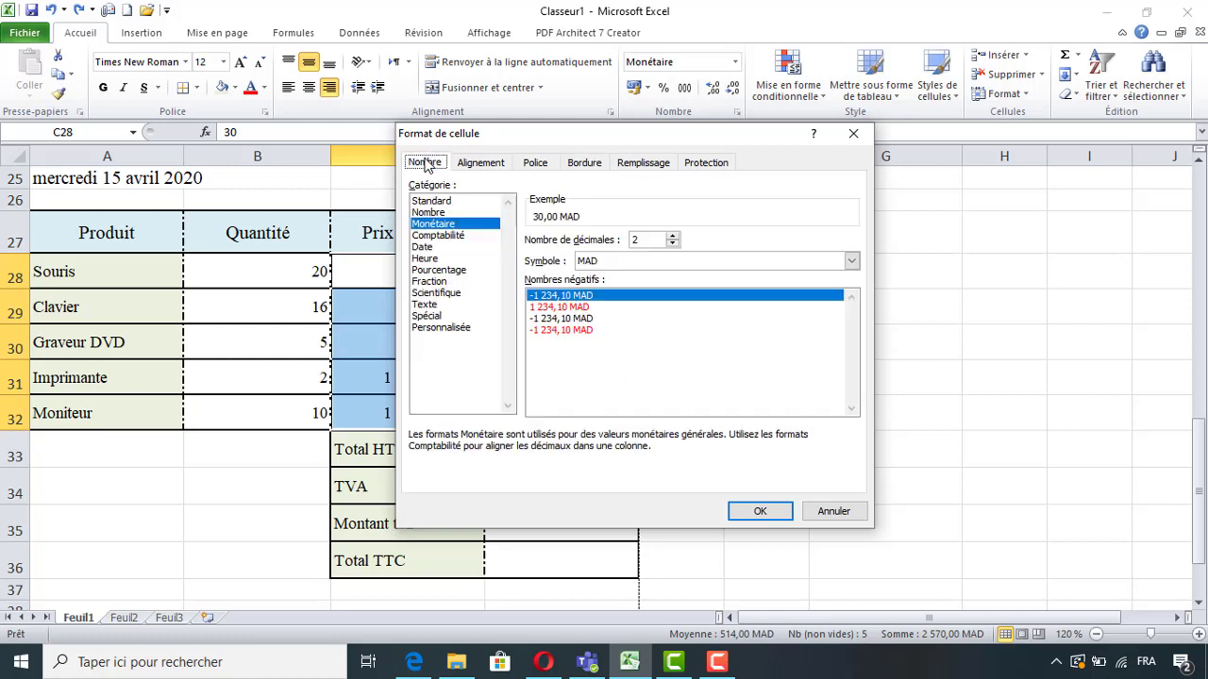
left_click(437, 248)
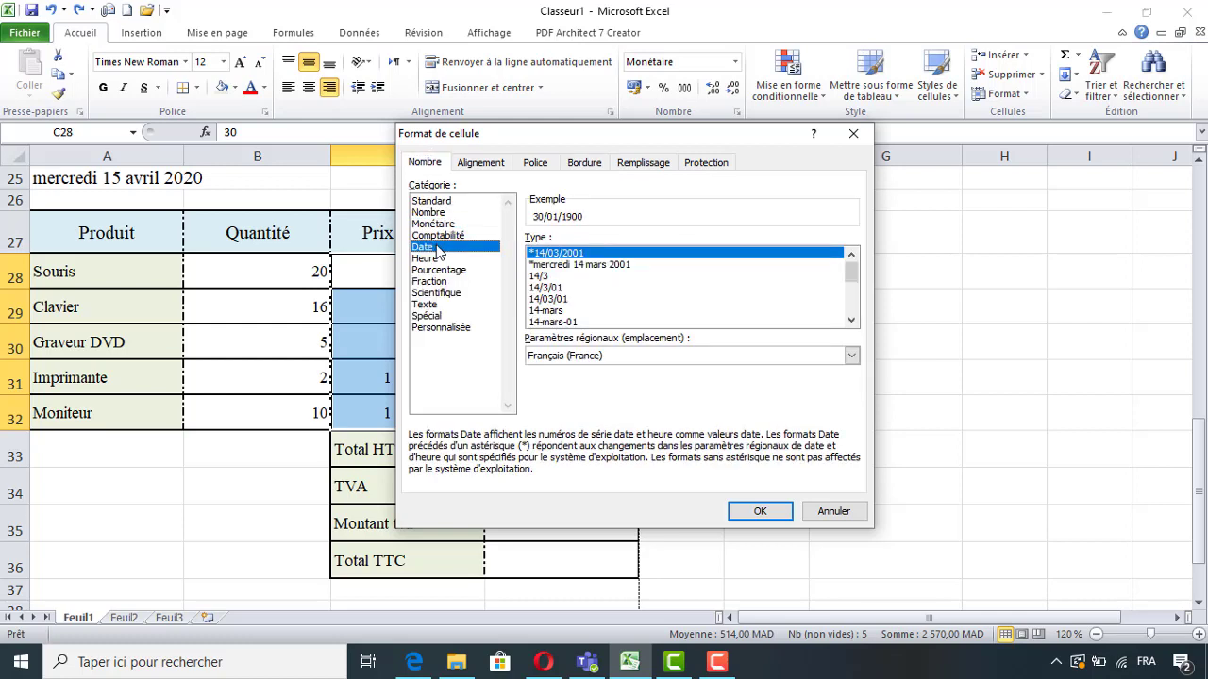
left_click(568, 276)
left_click(559, 287)
Browse the Alignement, Police, Bordure, Remplissage and Protection tabs, cancel, and switch to Feuil2.
left_click(488, 165)
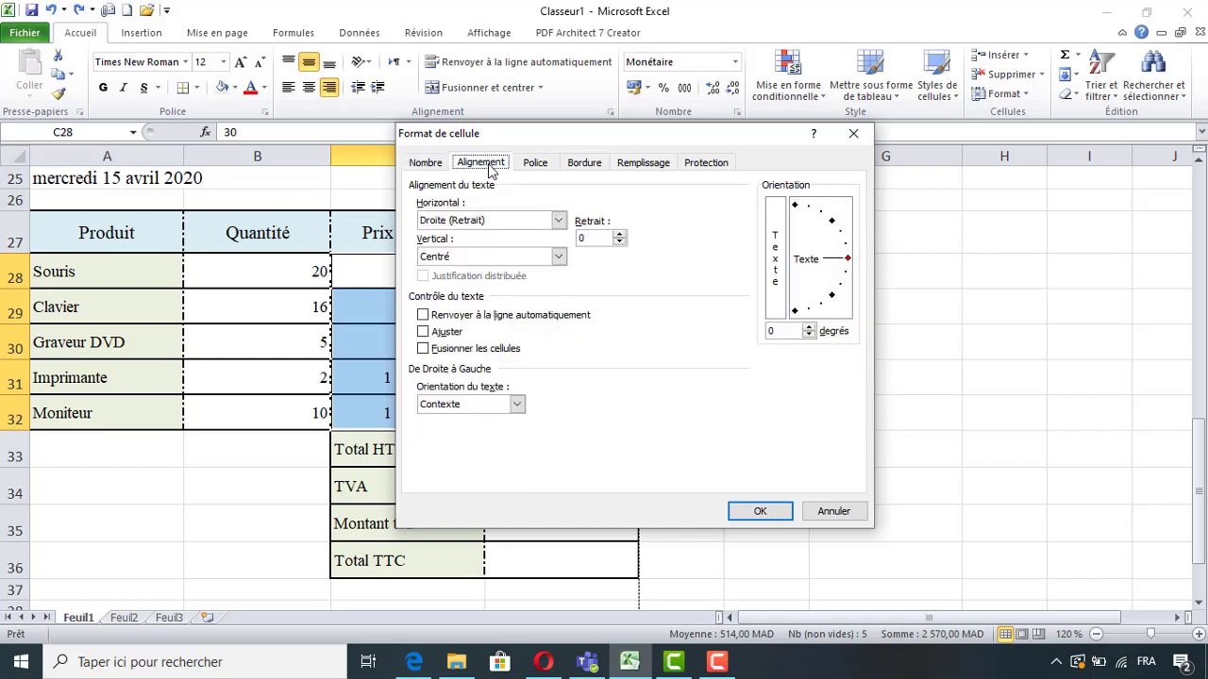
left_click(537, 164)
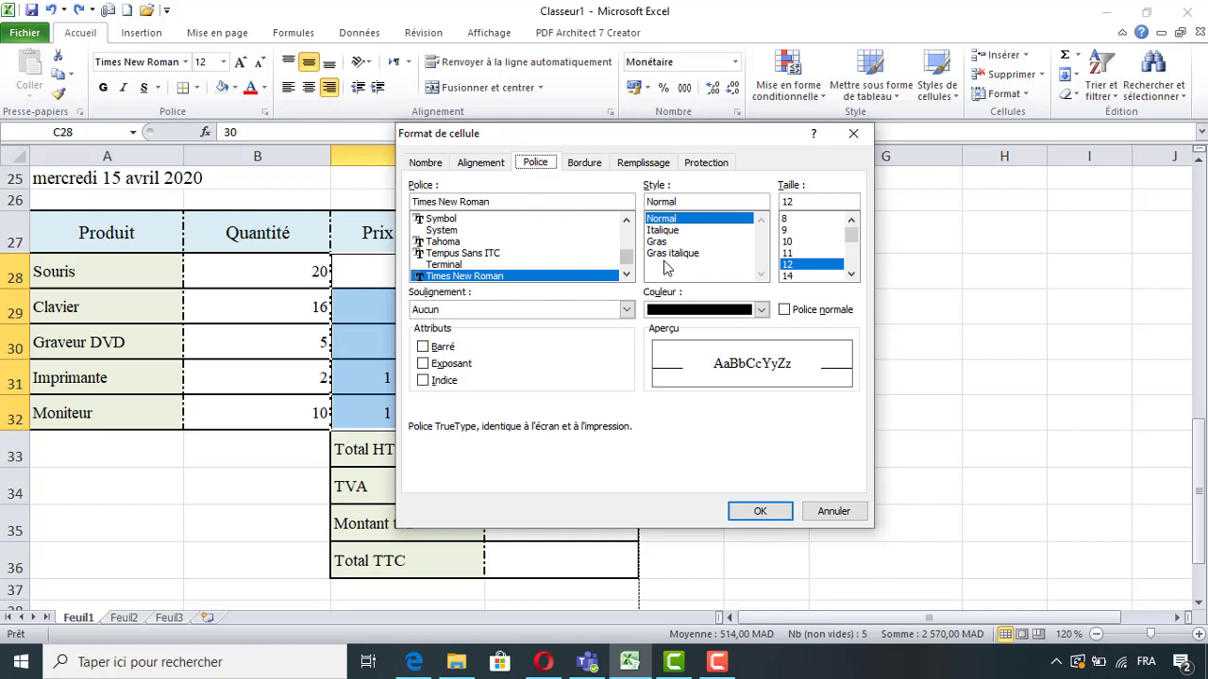
left_click(584, 164)
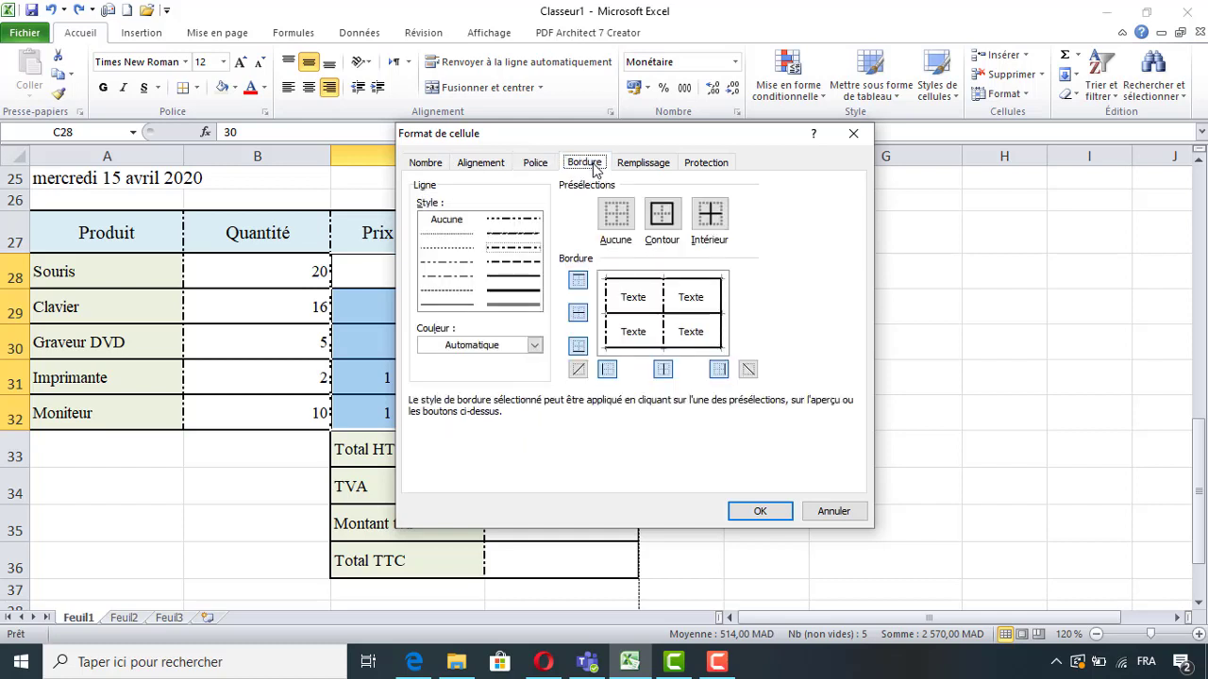
left_click(641, 165)
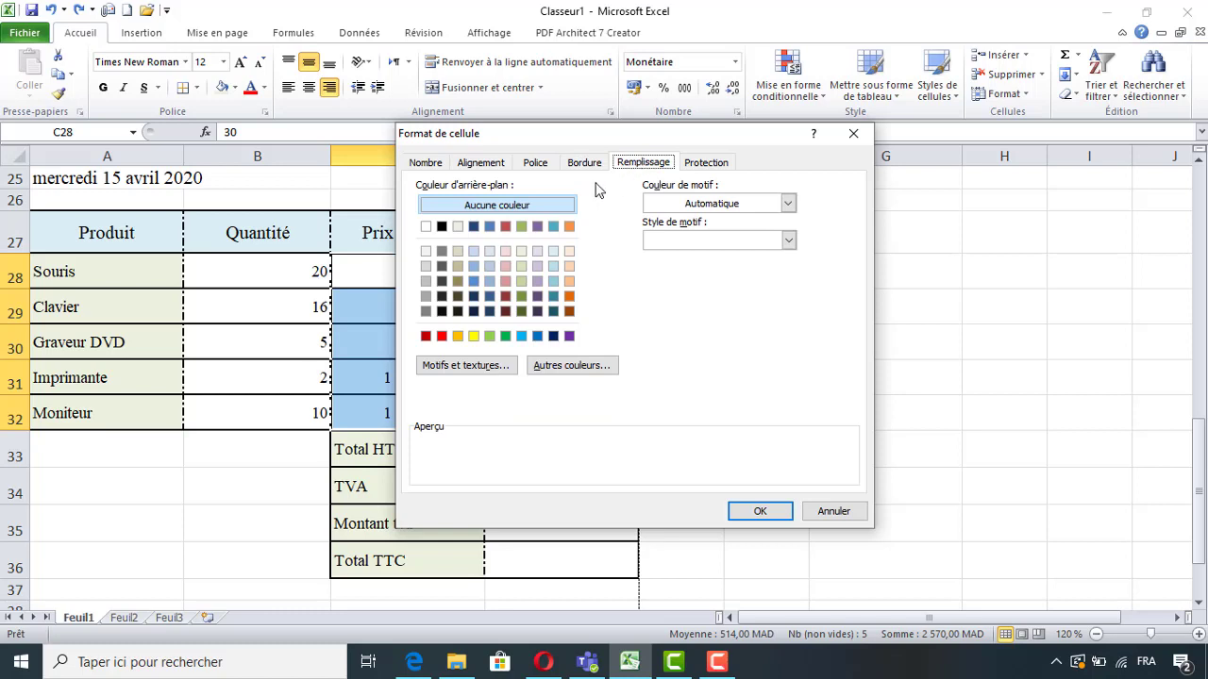
left_click(698, 166)
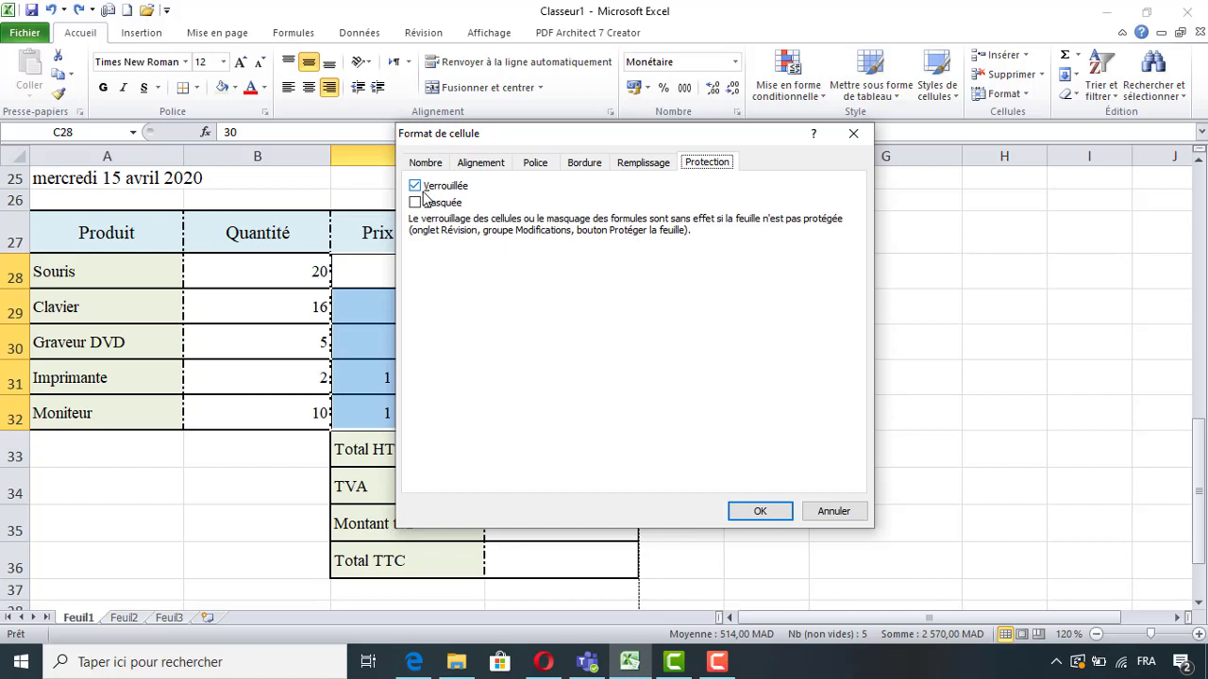
left_click(823, 512)
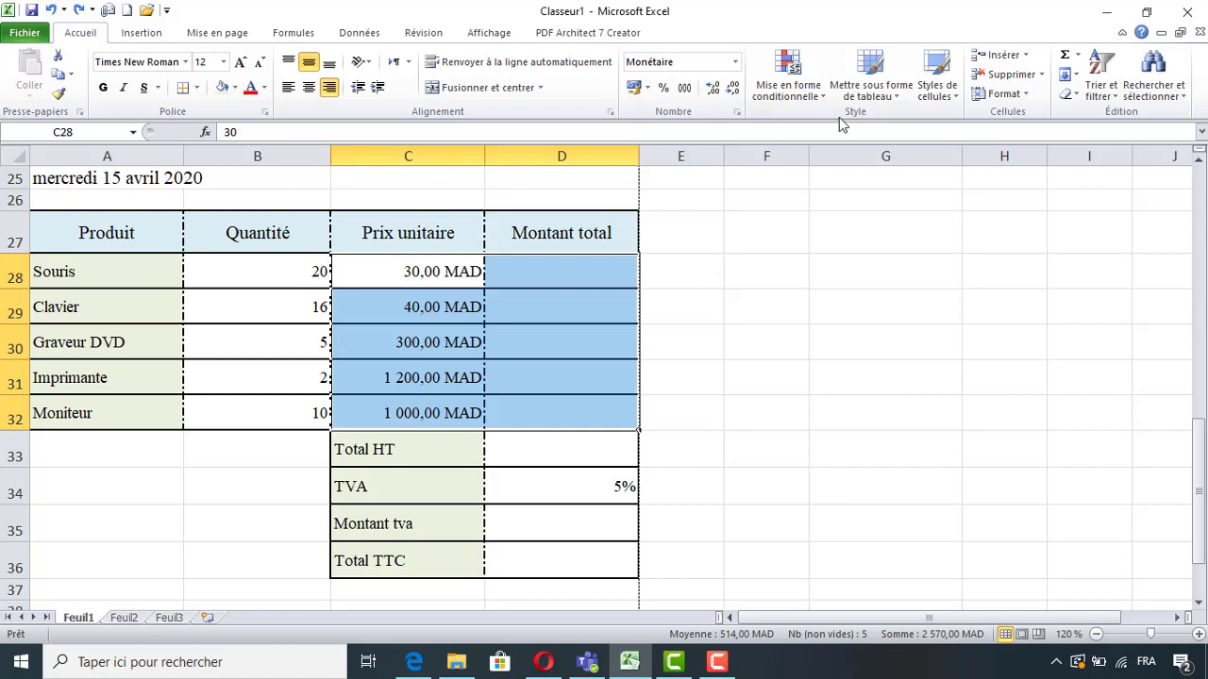
left_click(124, 619)
Enter Eleve in E6 and fill Eleve 1 to Eleve 9 down to E14.
left_click(345, 260)
type("El")
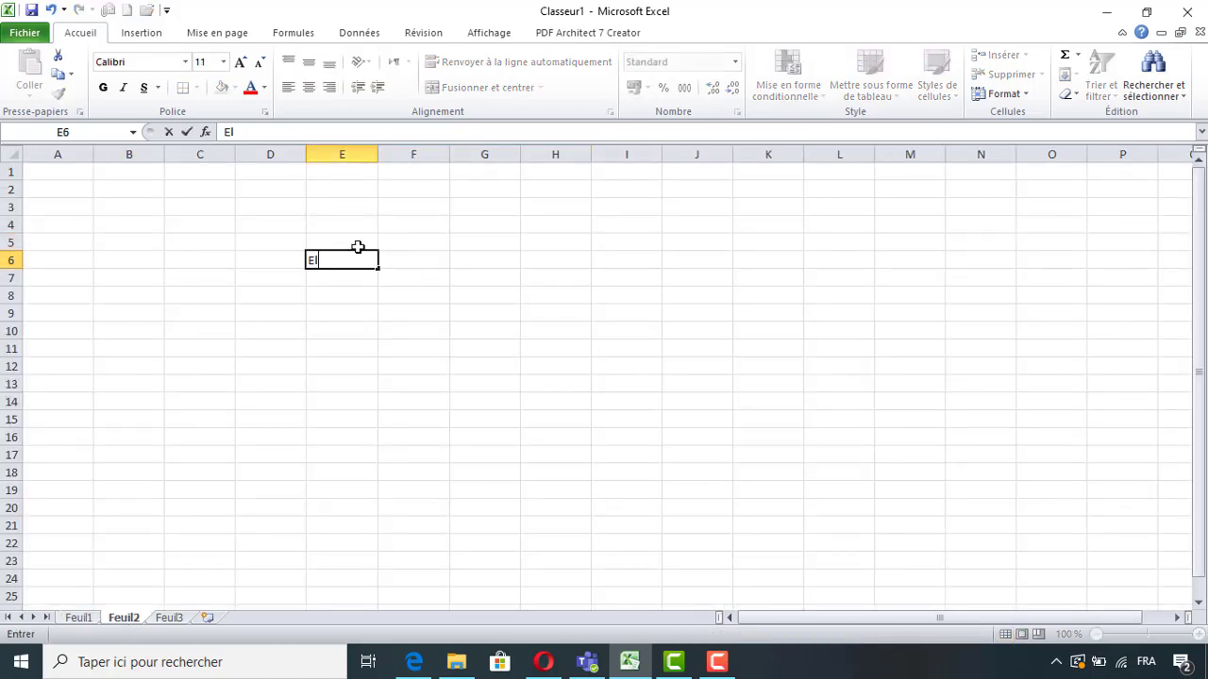
type("eve 1")
left_click_drag(378, 268, 366, 404)
Enter grades 14, 15, 12, 1, 7, 15, 11, 10, 18 in F6:F14, then select E6:F14.
left_click(416, 258)
type("1")
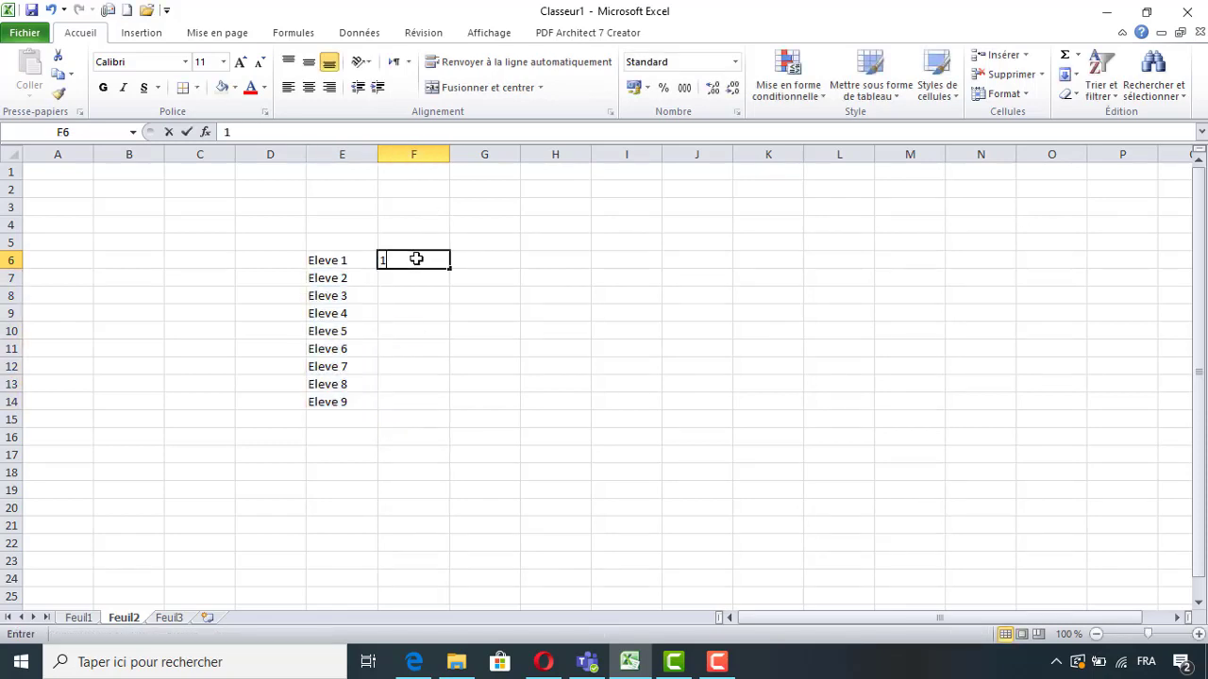
type("4")
key("Return")
type("15")
key("Return")
type("1")
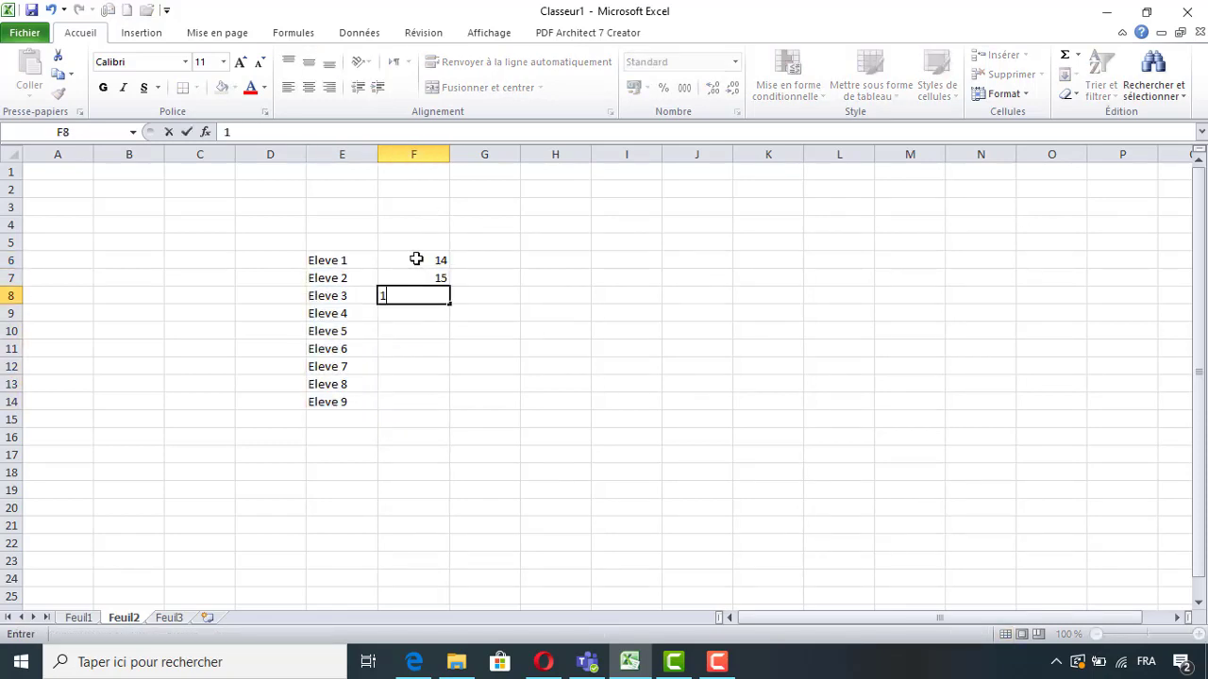
type("2")
key("Return")
type("1")
key("Return")
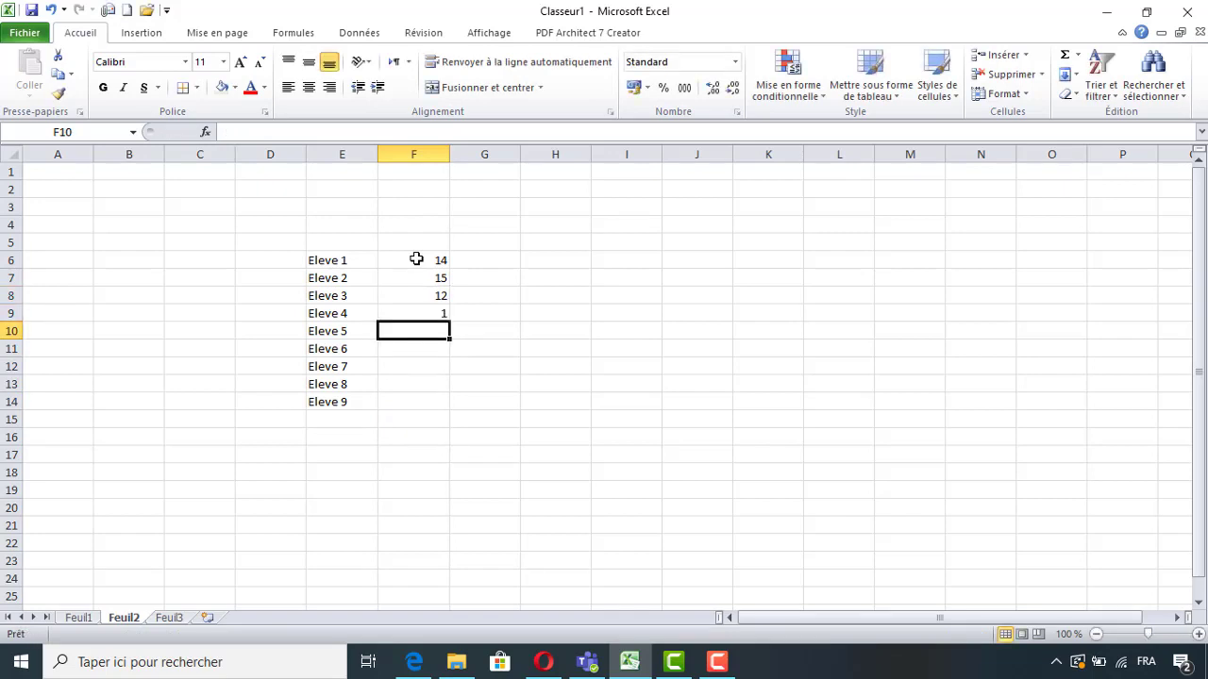
type("7")
key("Return")
type("15")
key("Return")
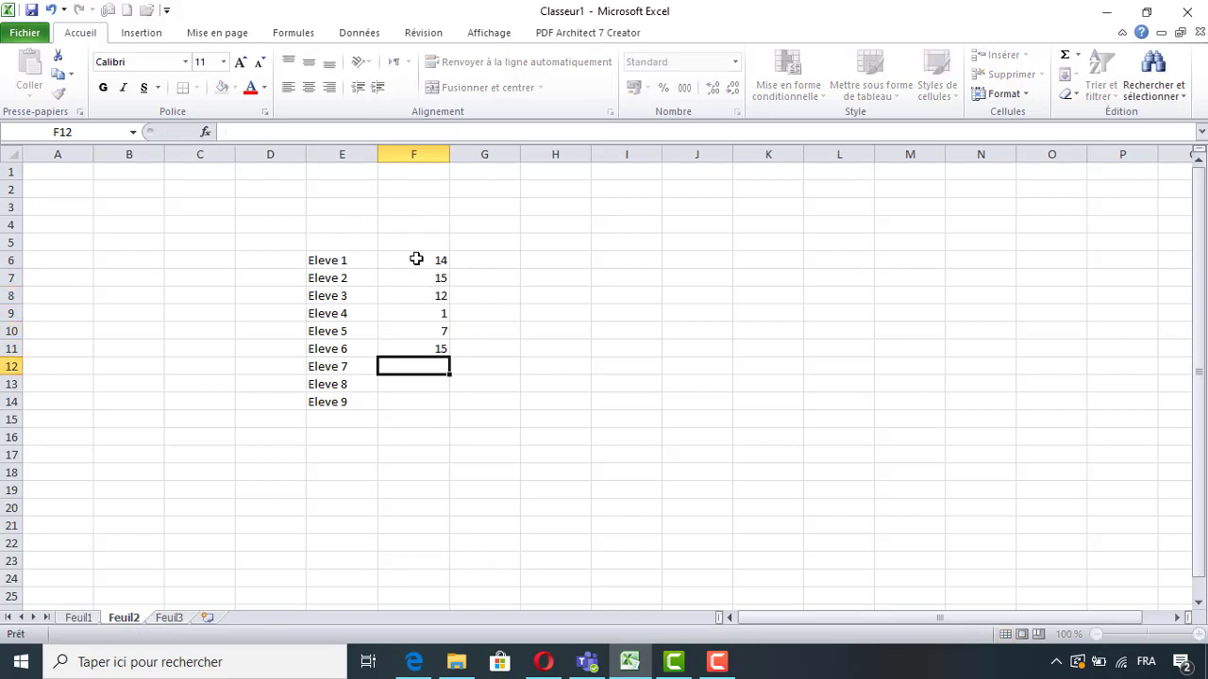
type("11")
key("Return")
type("10")
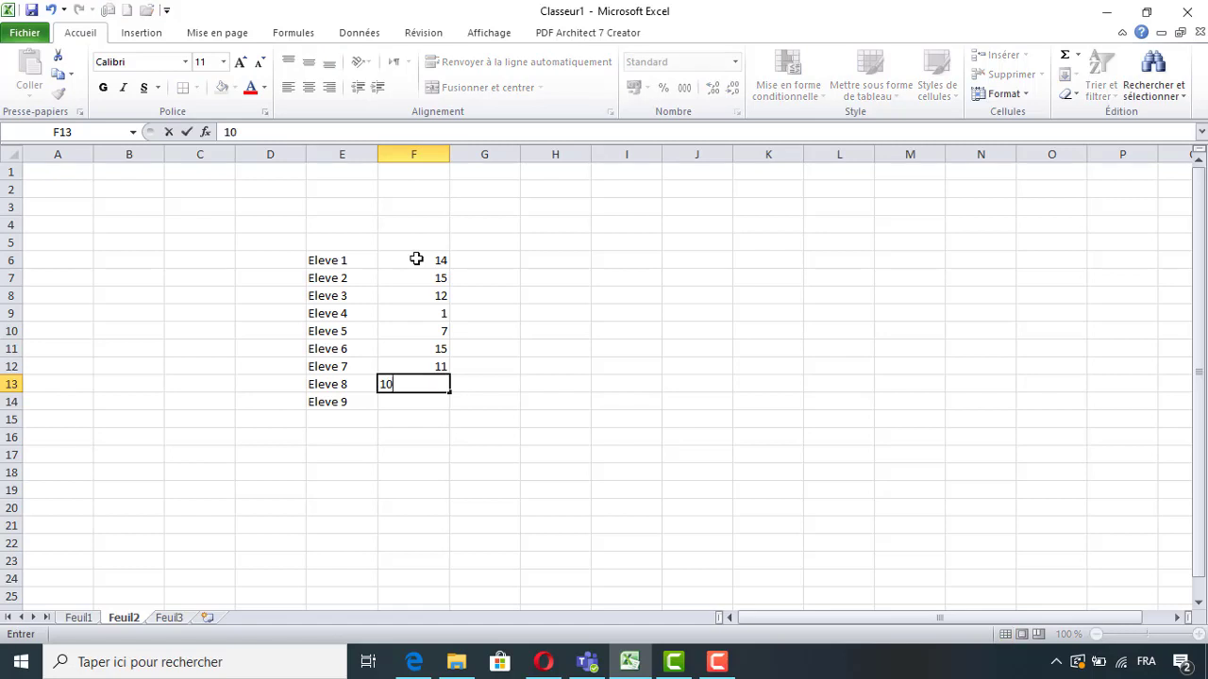
key("Return")
type("18")
key("Return")
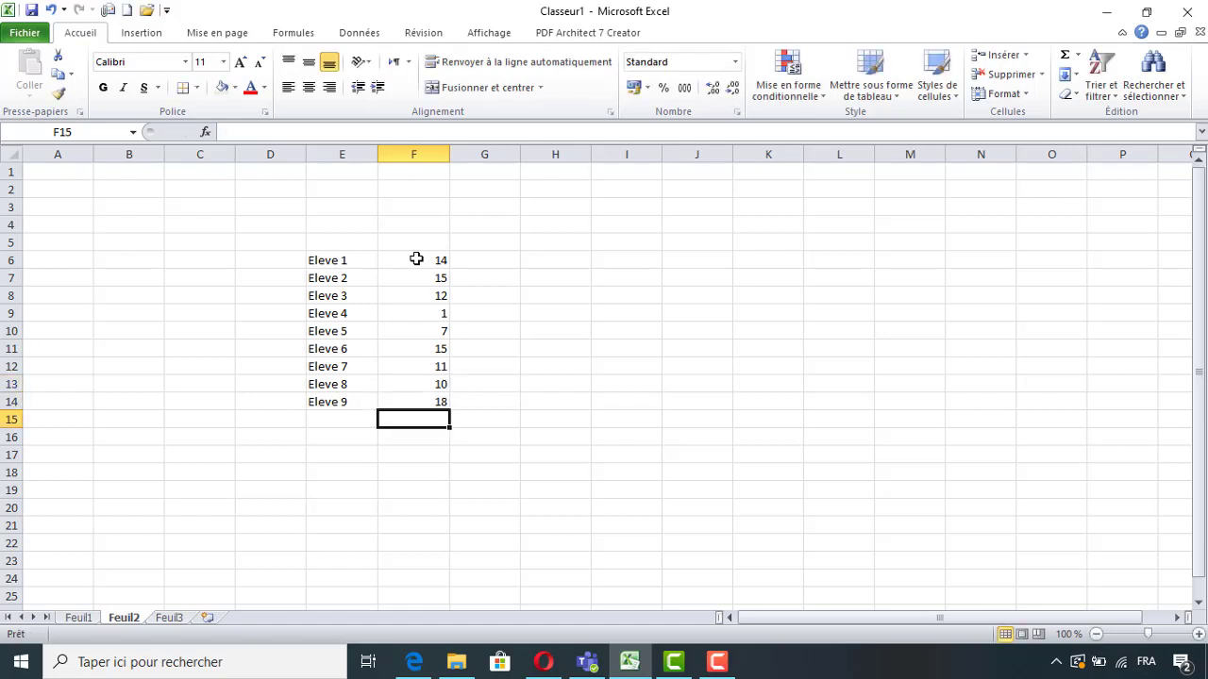
left_click(361, 264)
left_click_drag(362, 264, 403, 398)
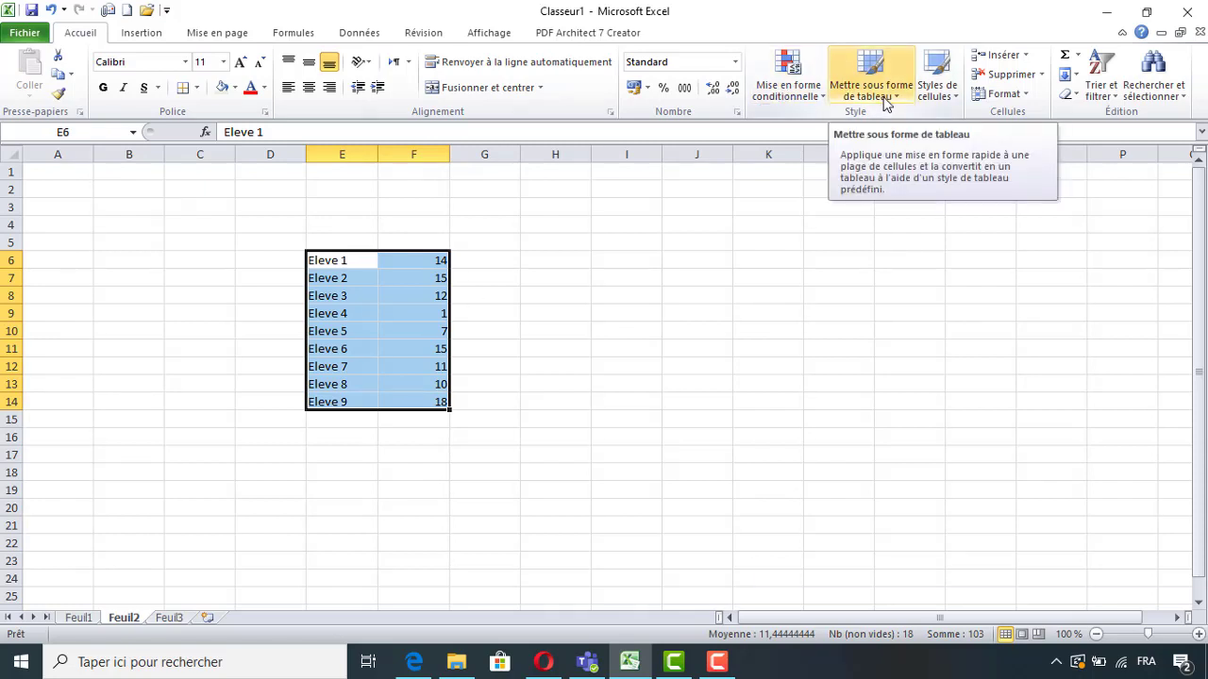
Format E6:F14 as a table with a medium green banded style.
left_click(885, 101)
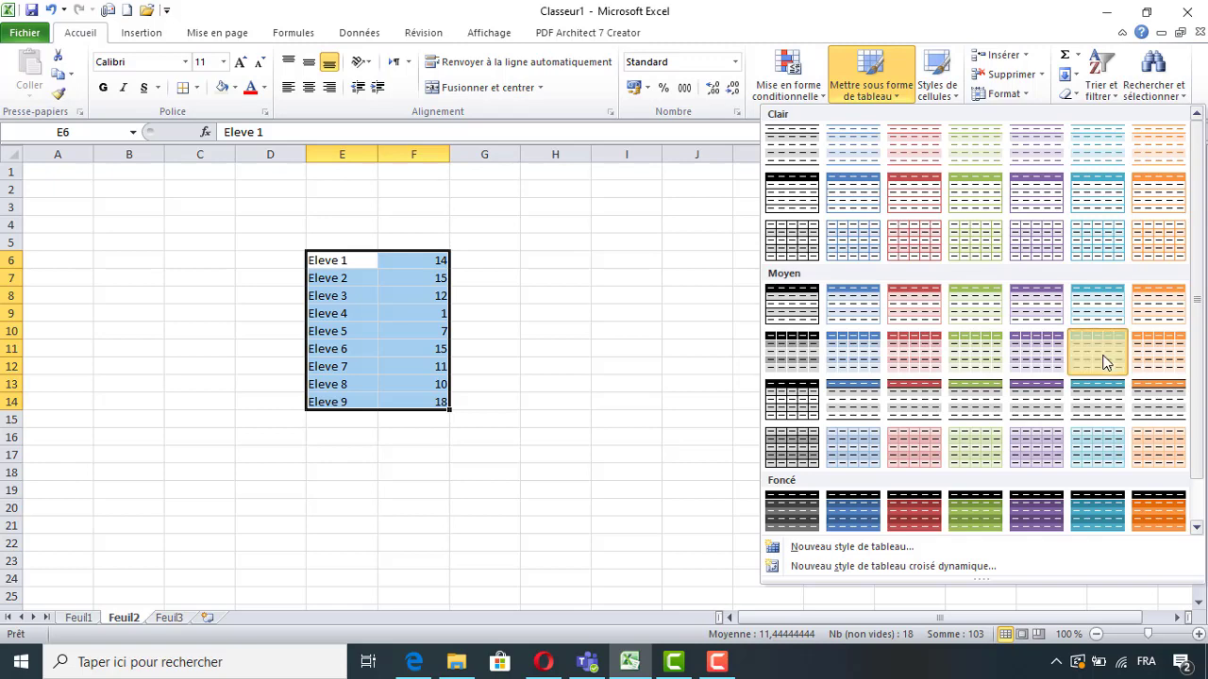
left_click(1104, 359)
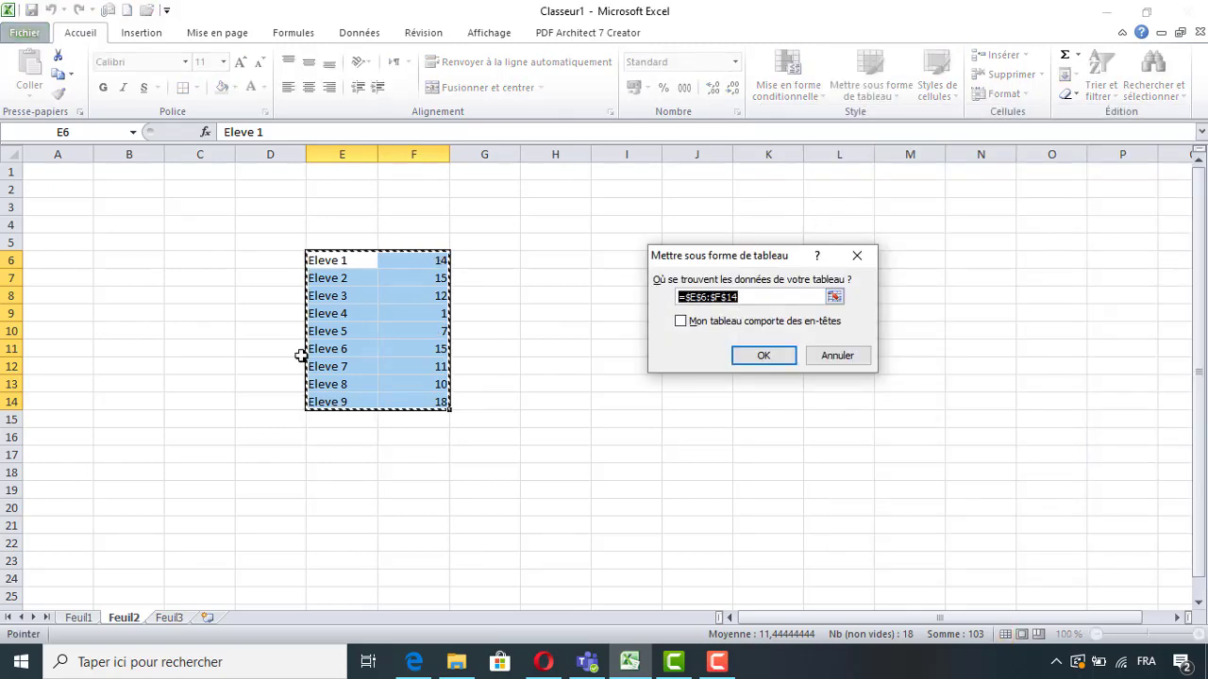
left_click(765, 355)
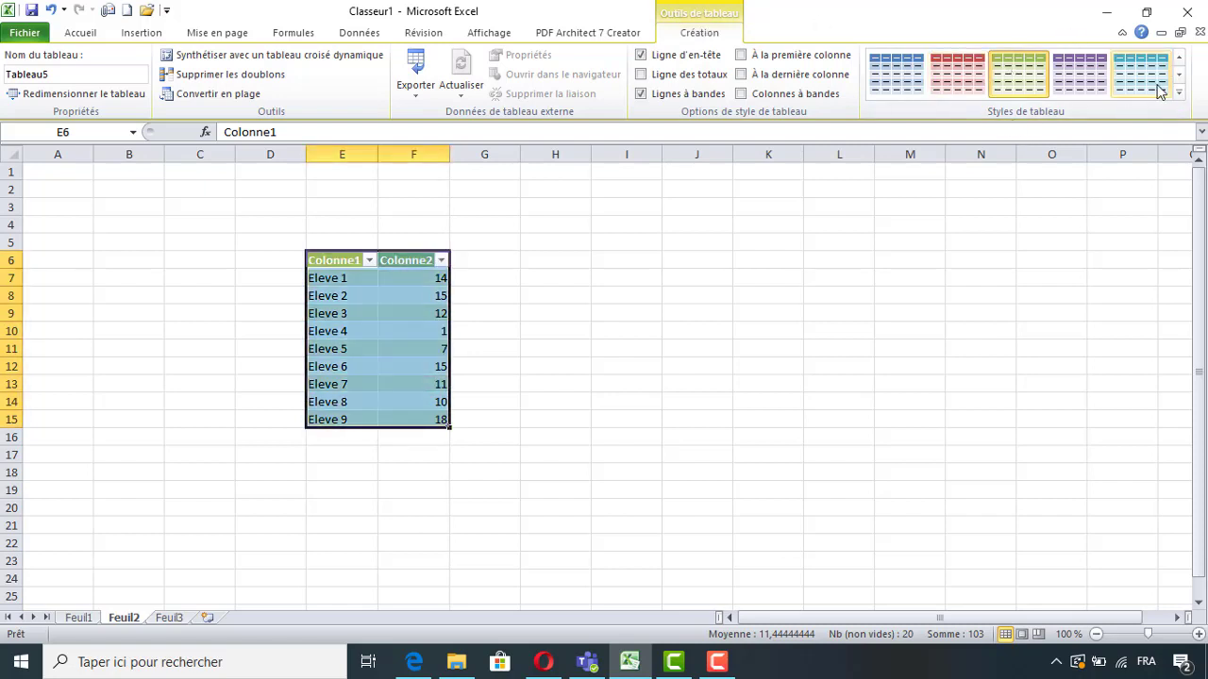
Back on Accueil, select the Colonne2 grades F7:F15.
left_click(66, 36)
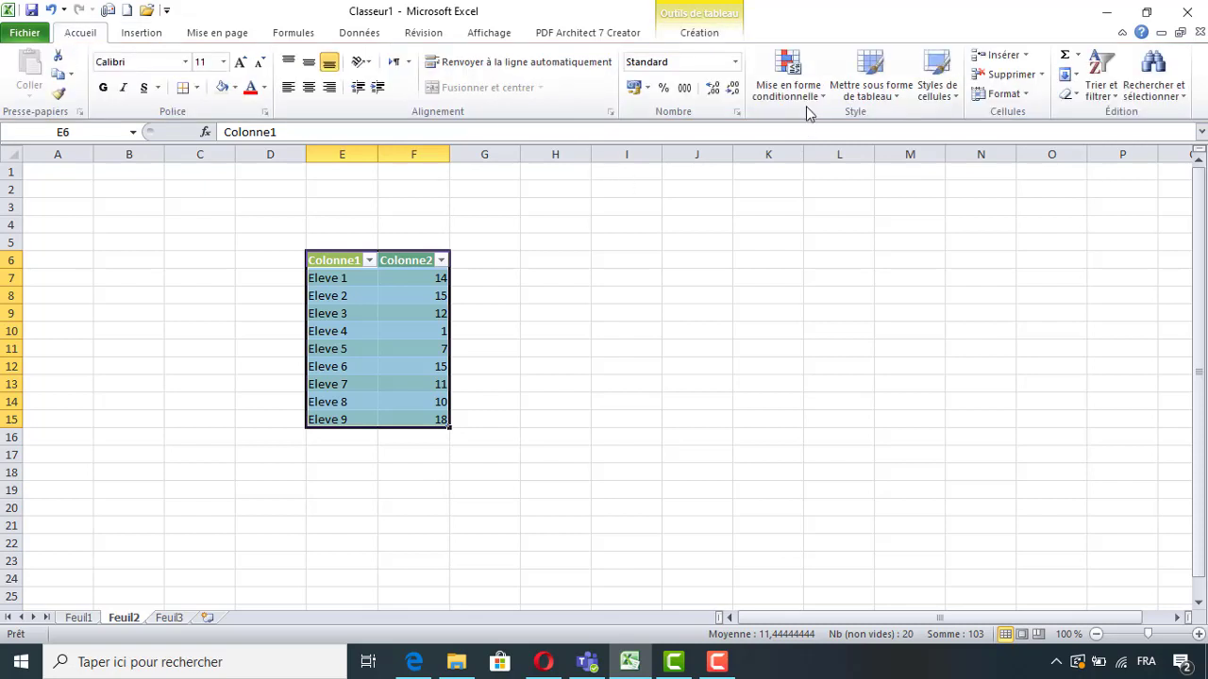
left_click(435, 300)
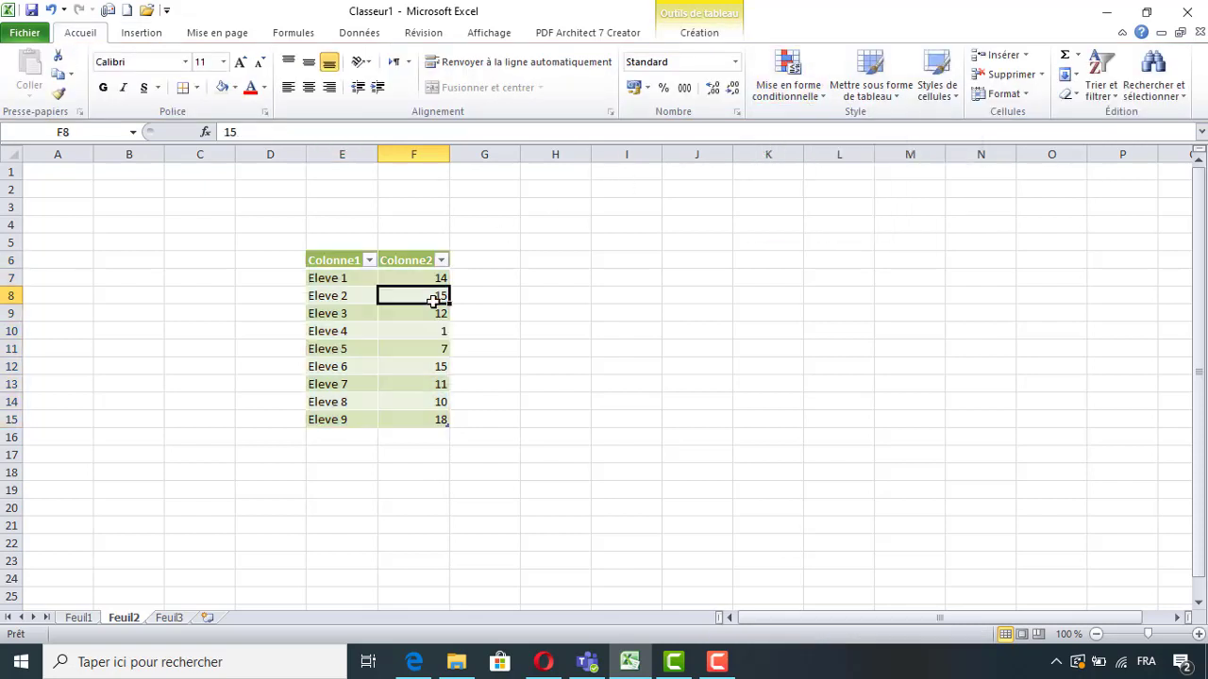
left_click_drag(433, 278, 430, 419)
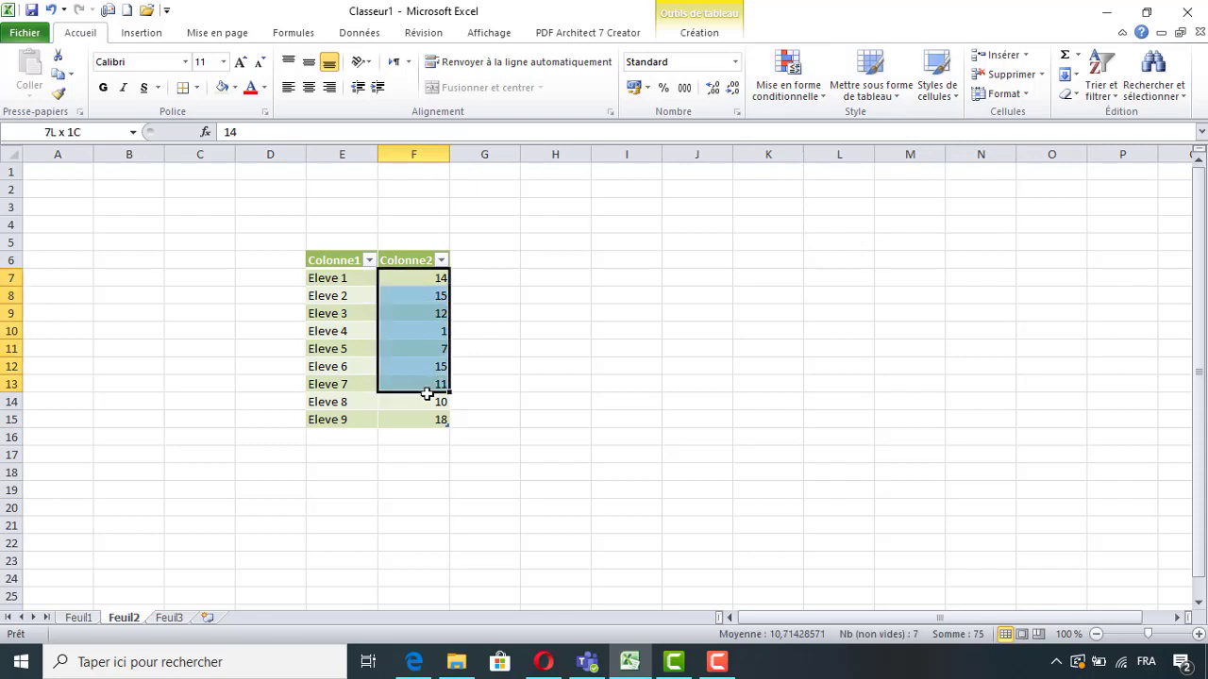
Add a Supérieur à 10 rule that gives grades light red fill and dark red text.
left_click(811, 102)
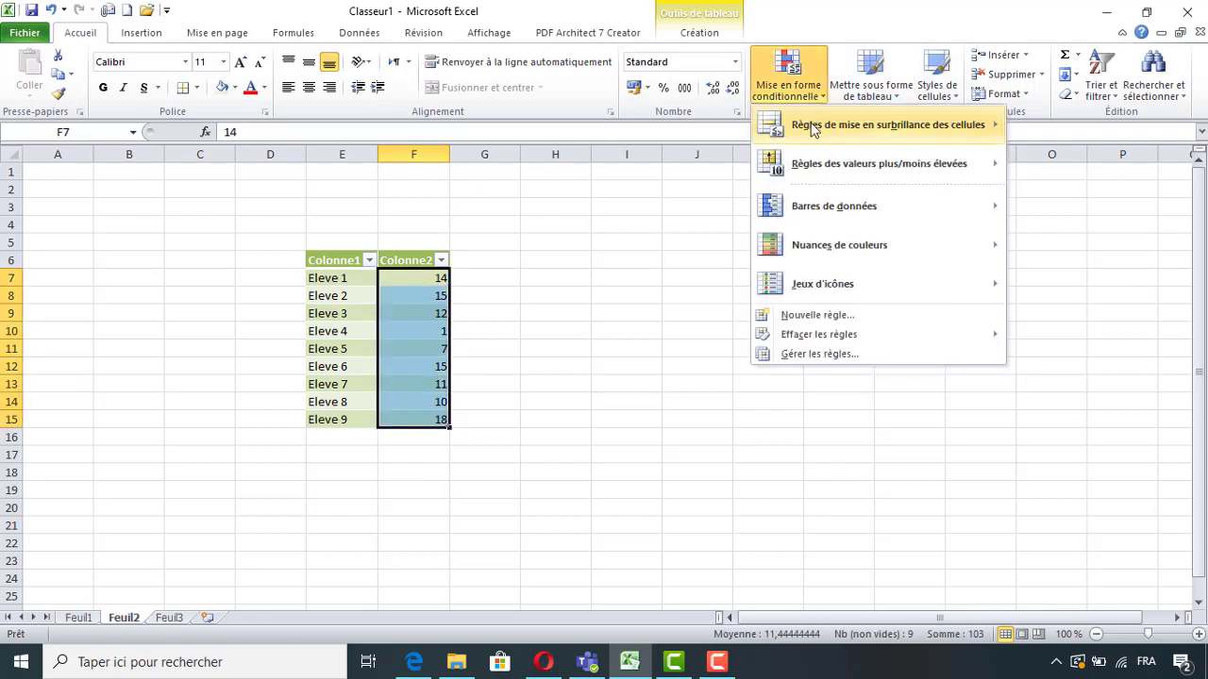
mouse_move(882, 124)
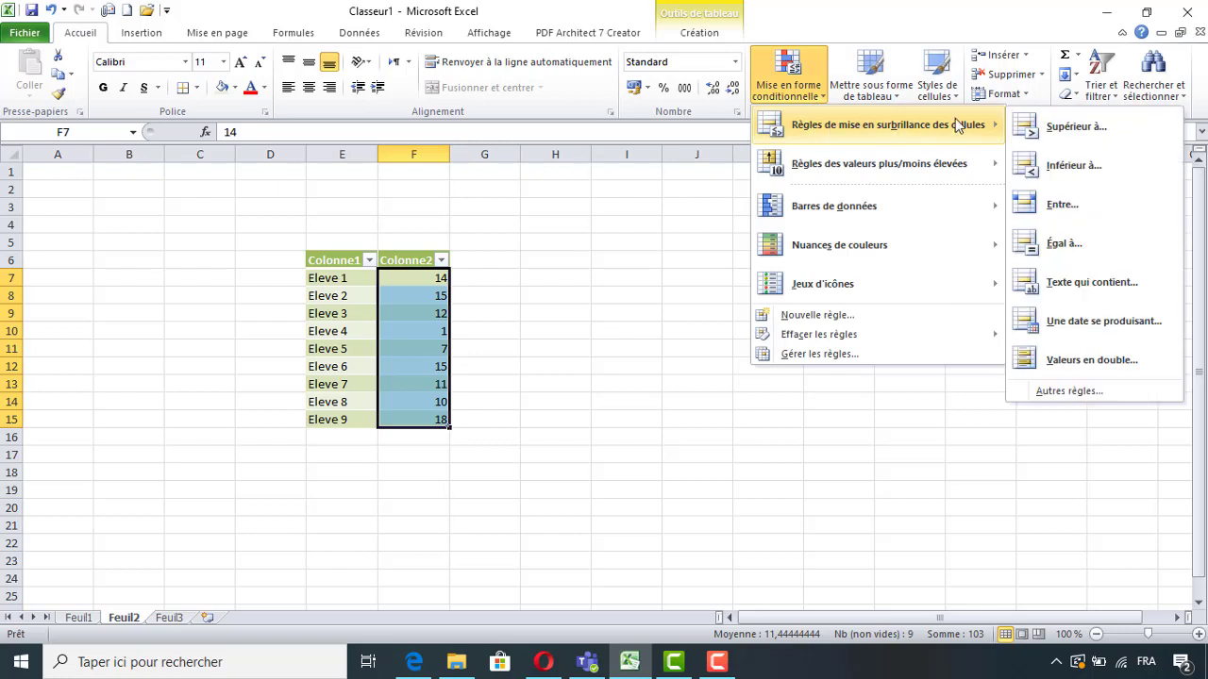
left_click(1064, 137)
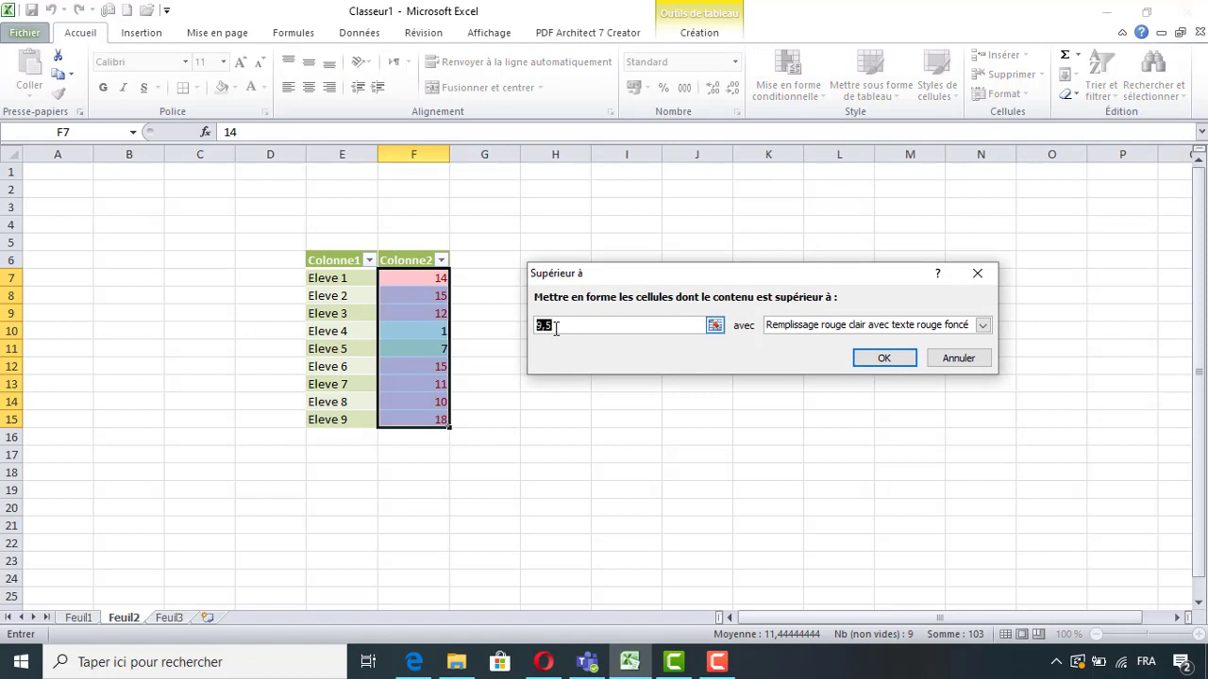
type("1")
type("0")
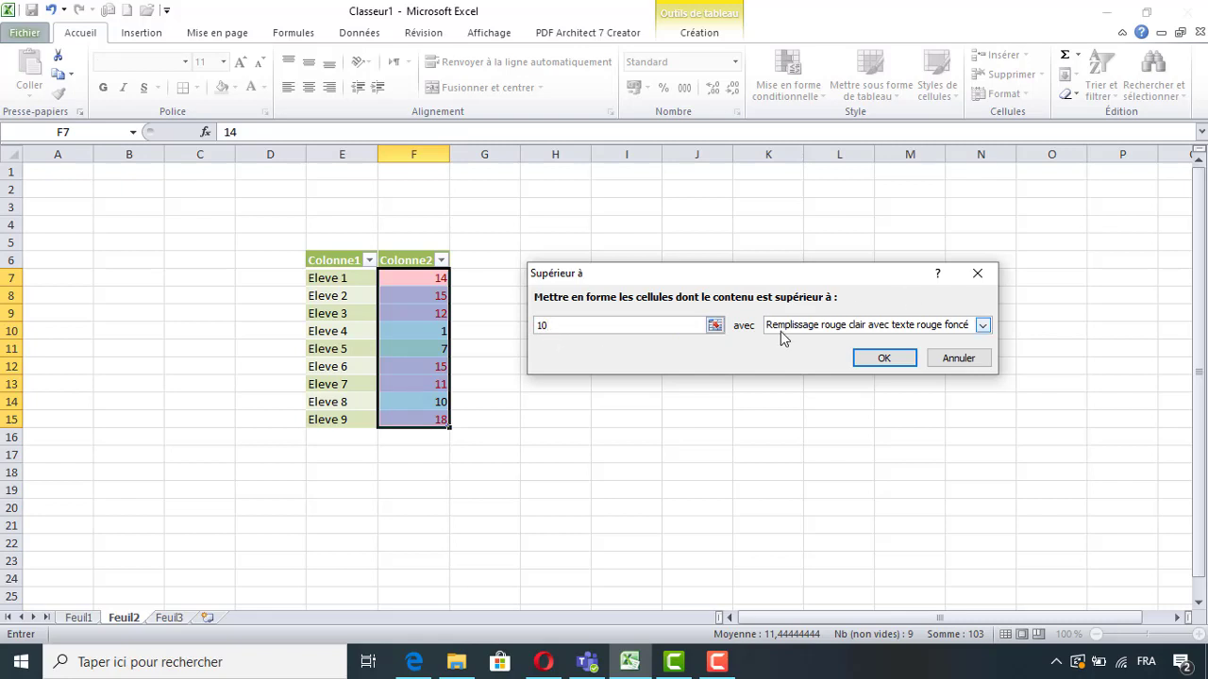
left_click(983, 326)
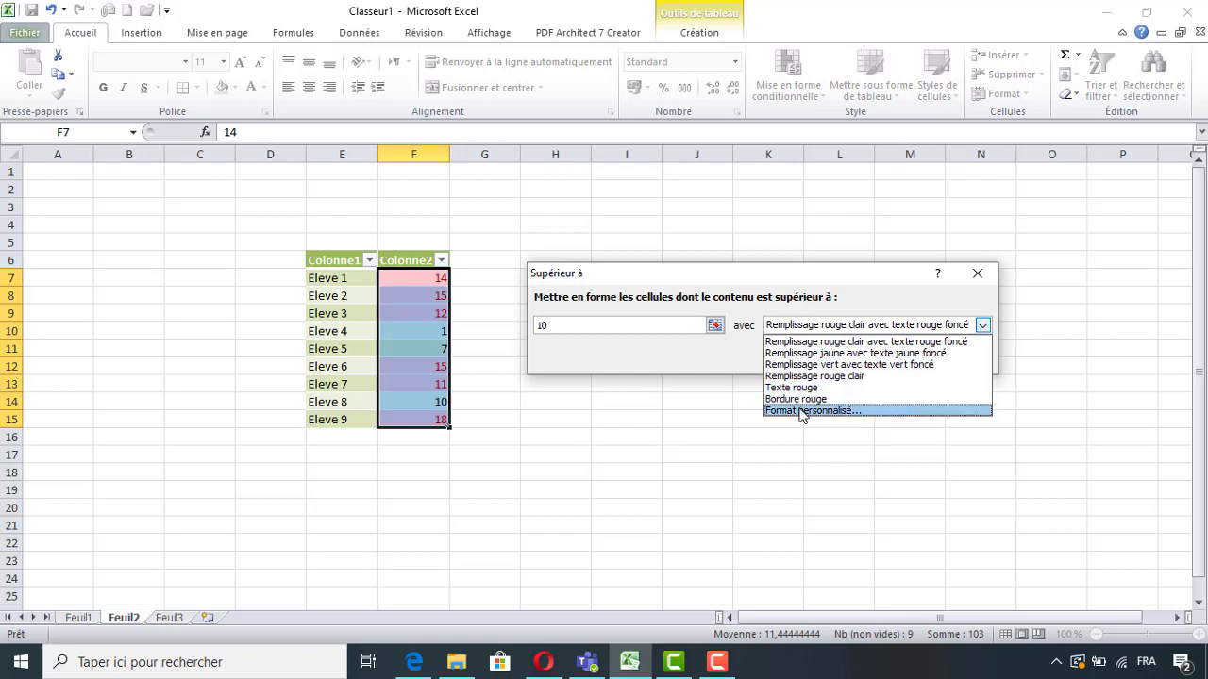
left_click(836, 344)
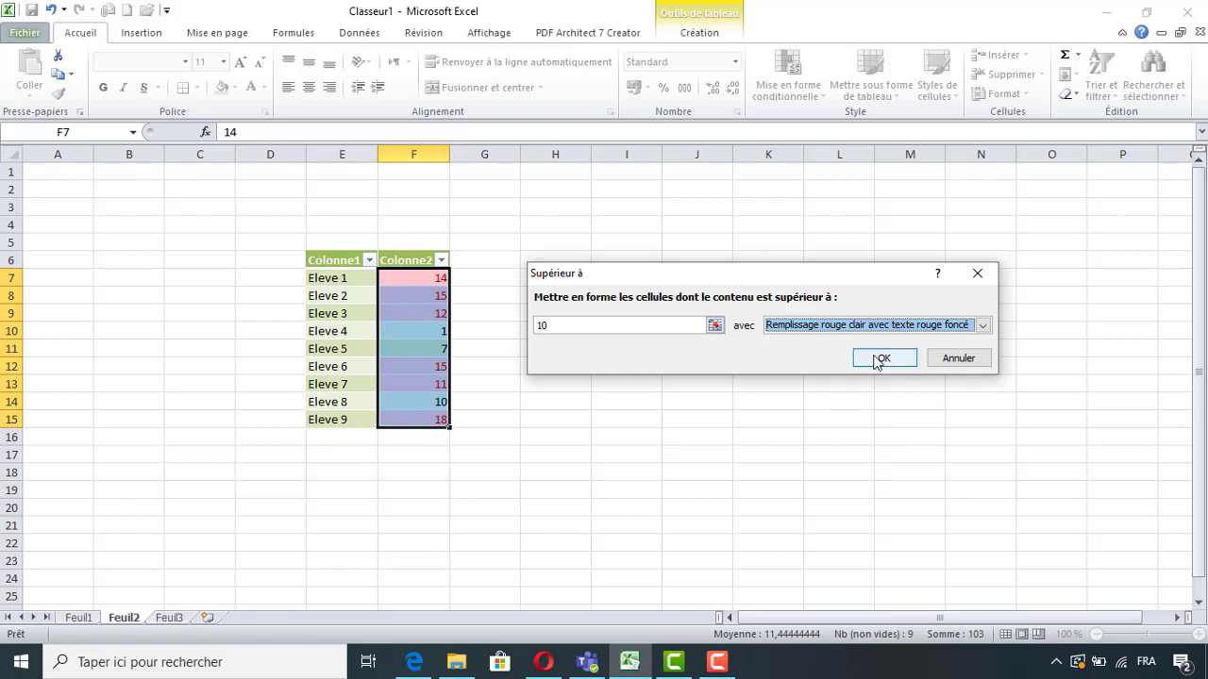
left_click(882, 357)
Inspect the highlighted grades in F8 and F9 and browse conditional formatting without adding icons.
left_click(481, 336)
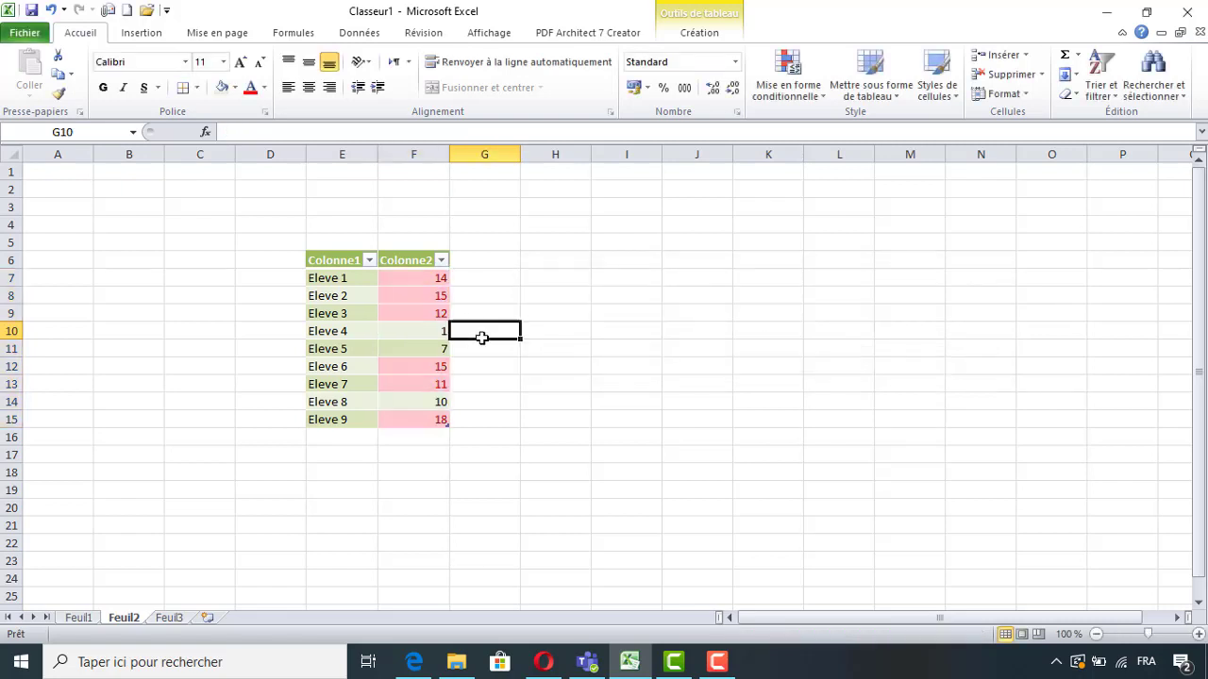
left_click(442, 313)
left_click(441, 305)
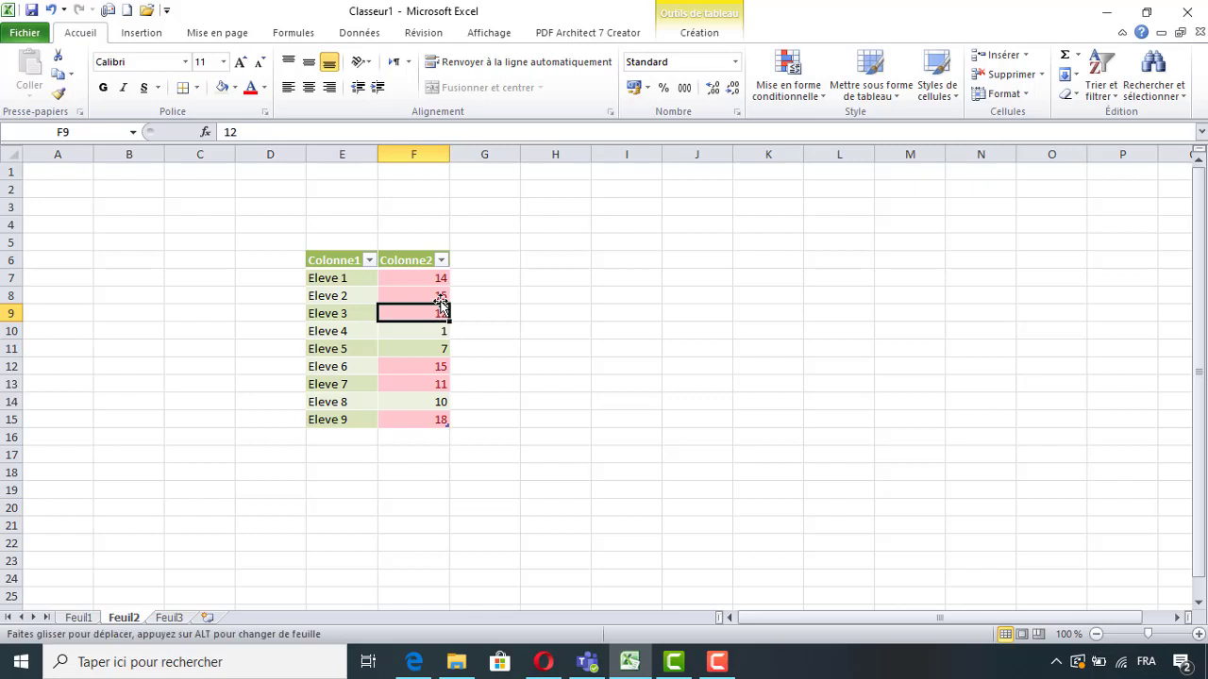
left_click(440, 293)
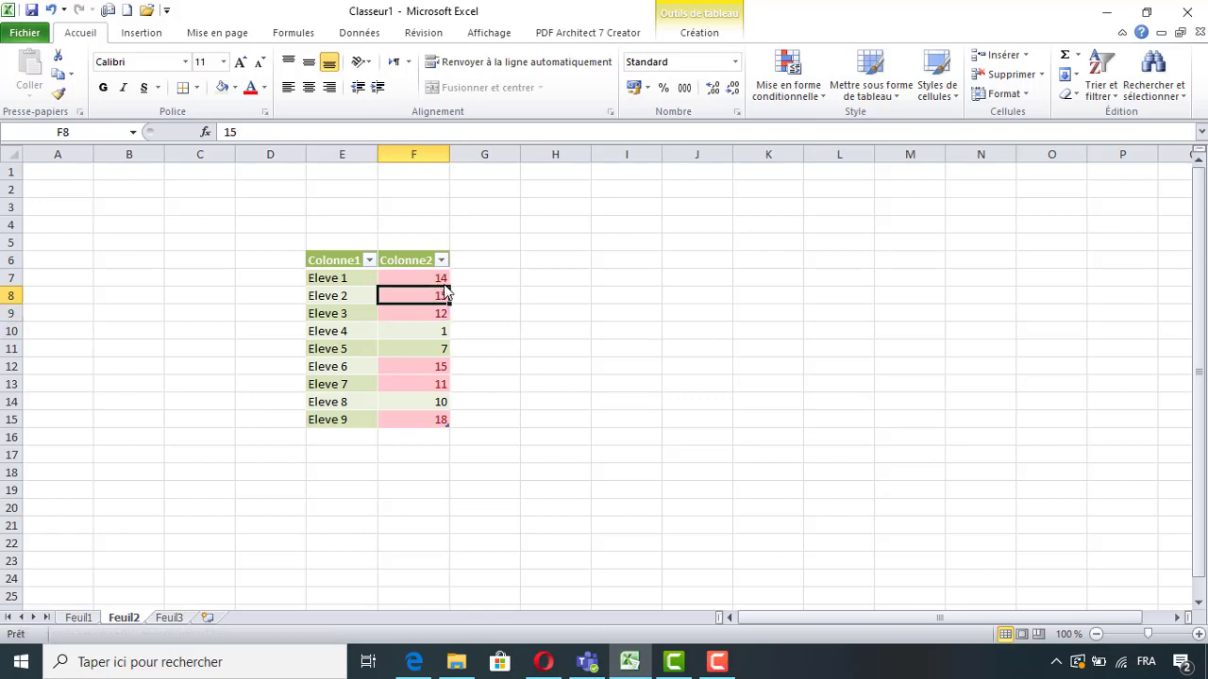
left_click(798, 99)
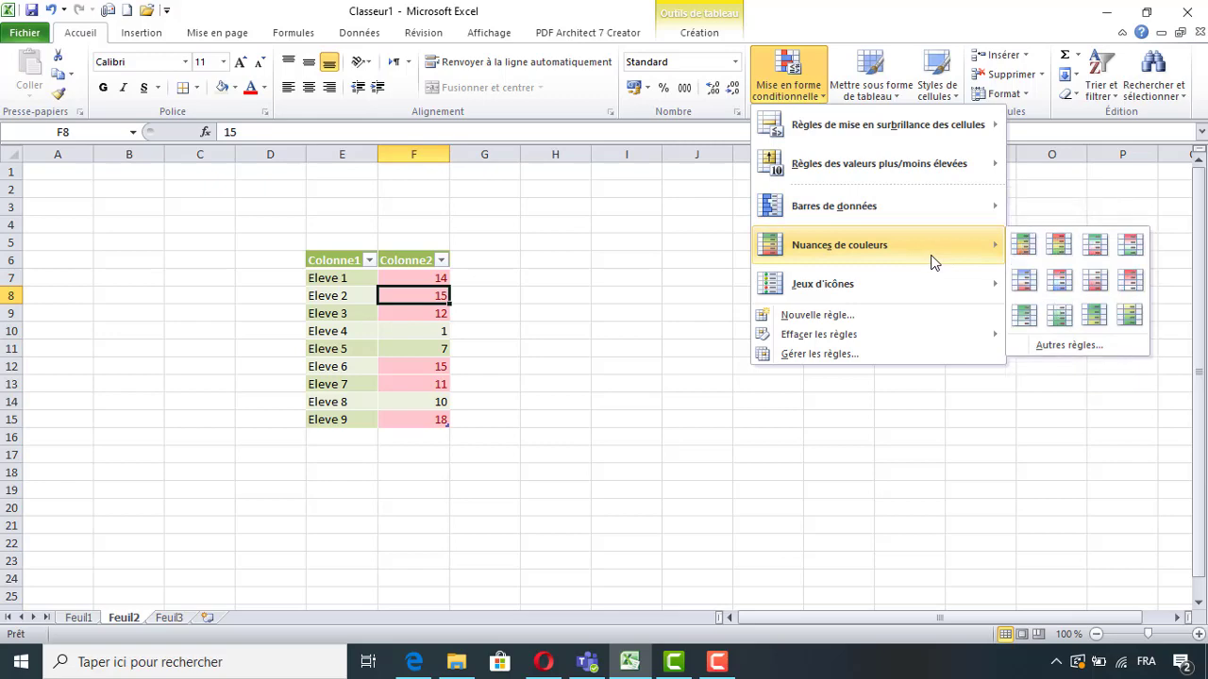
mouse_move(878, 285)
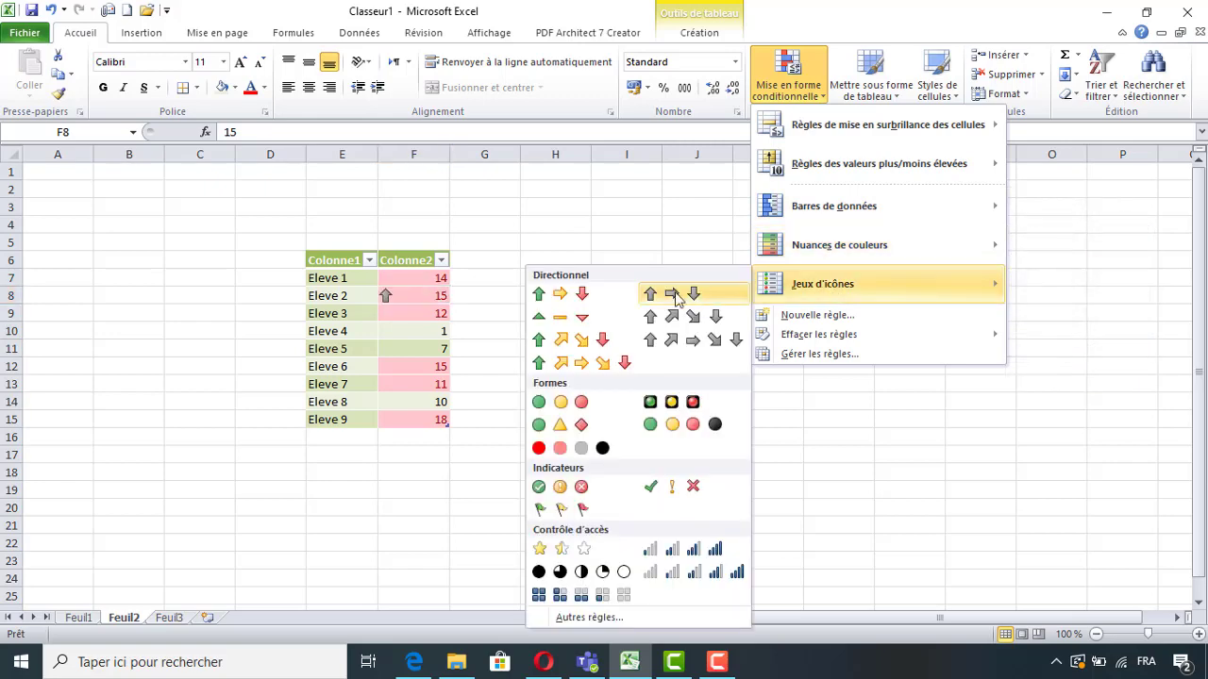
left_click(410, 319)
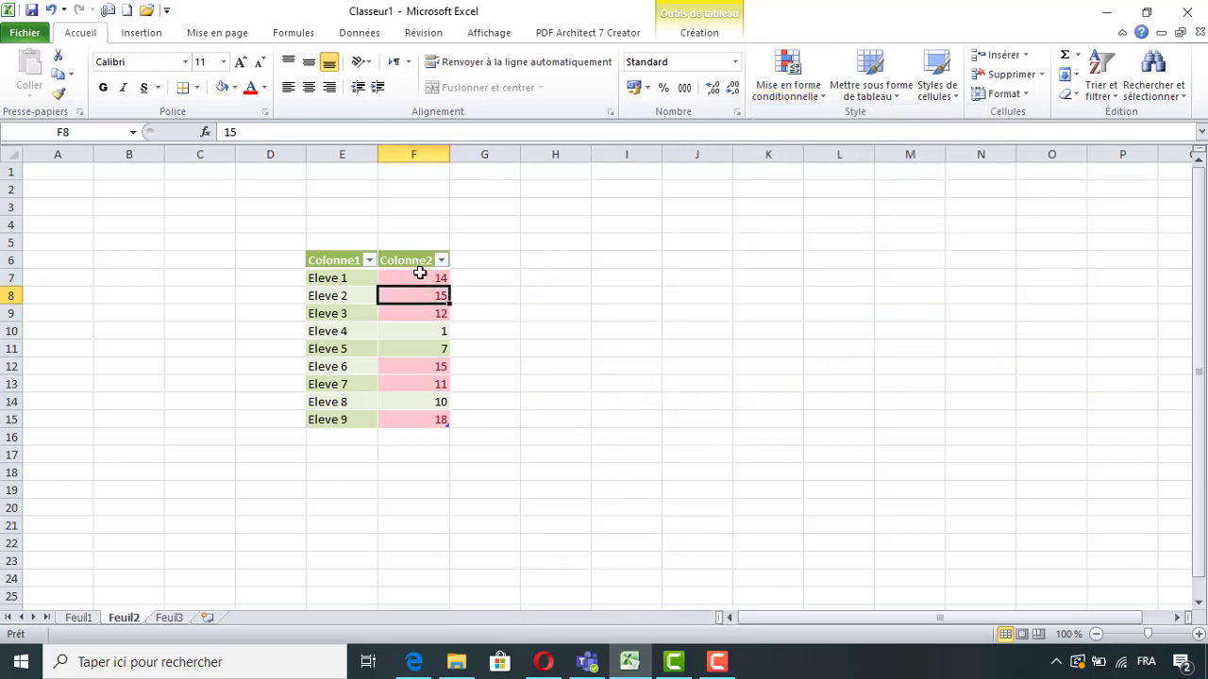
Apply the three-circle traffic-light icon set to grades F7:F15.
left_click_drag(418, 274, 413, 416)
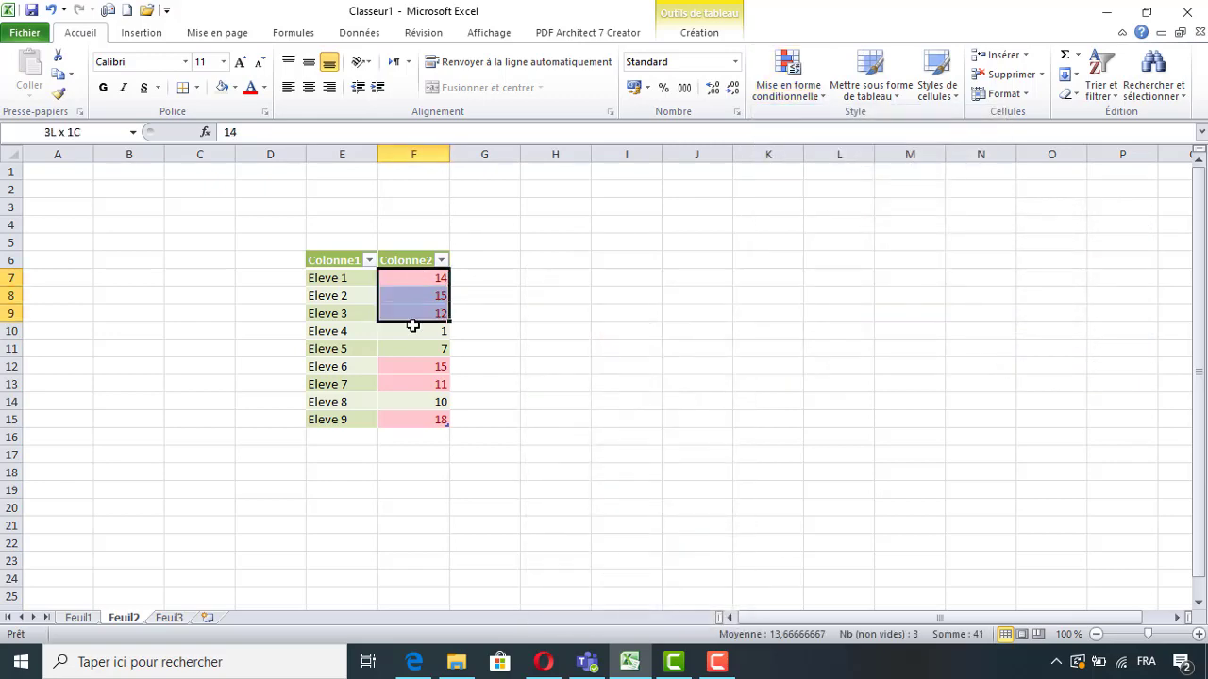
left_click(795, 95)
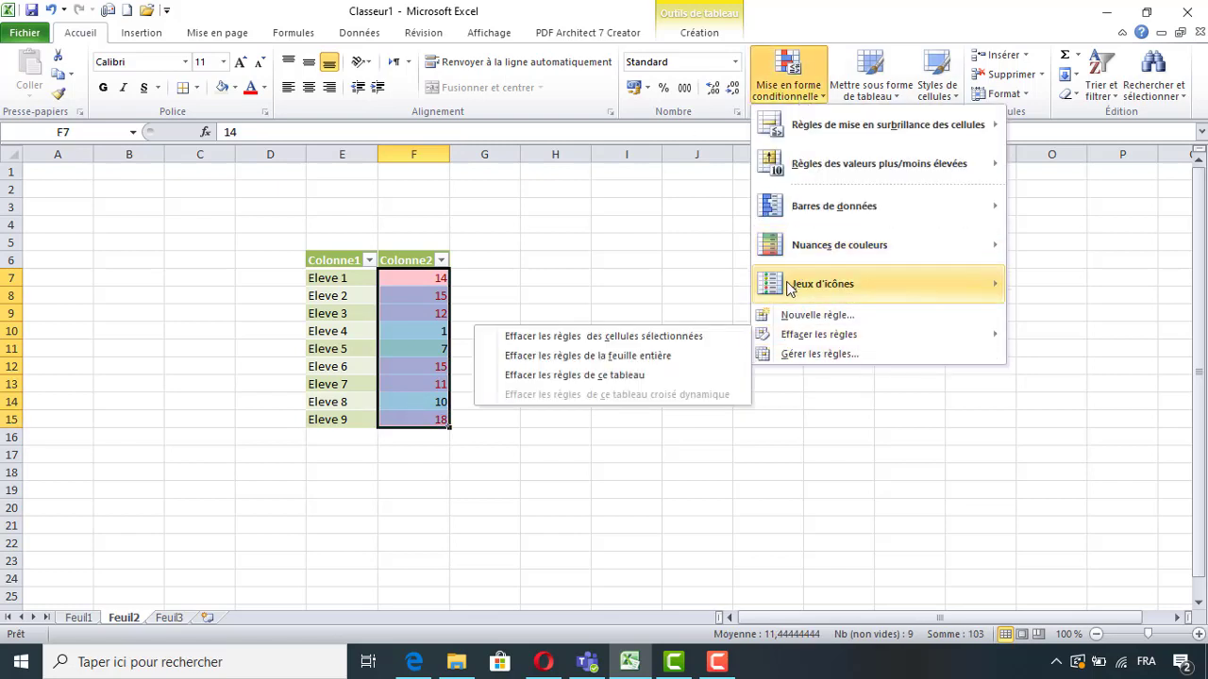
mouse_move(878, 283)
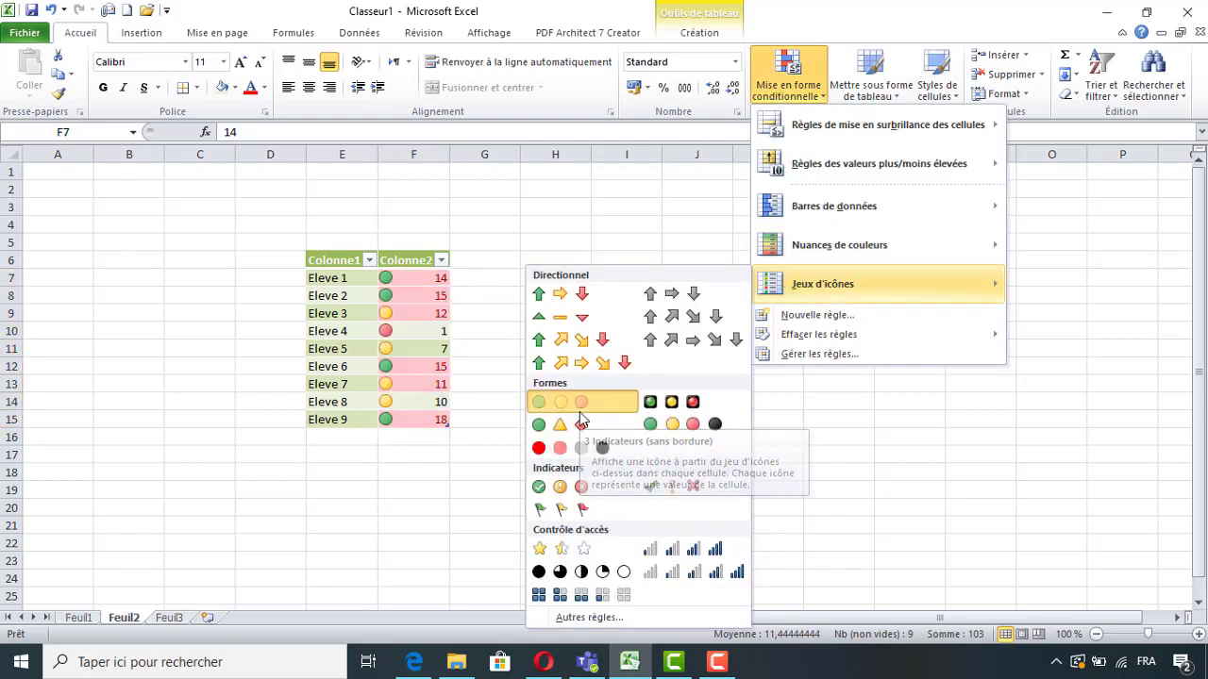
left_click(580, 413)
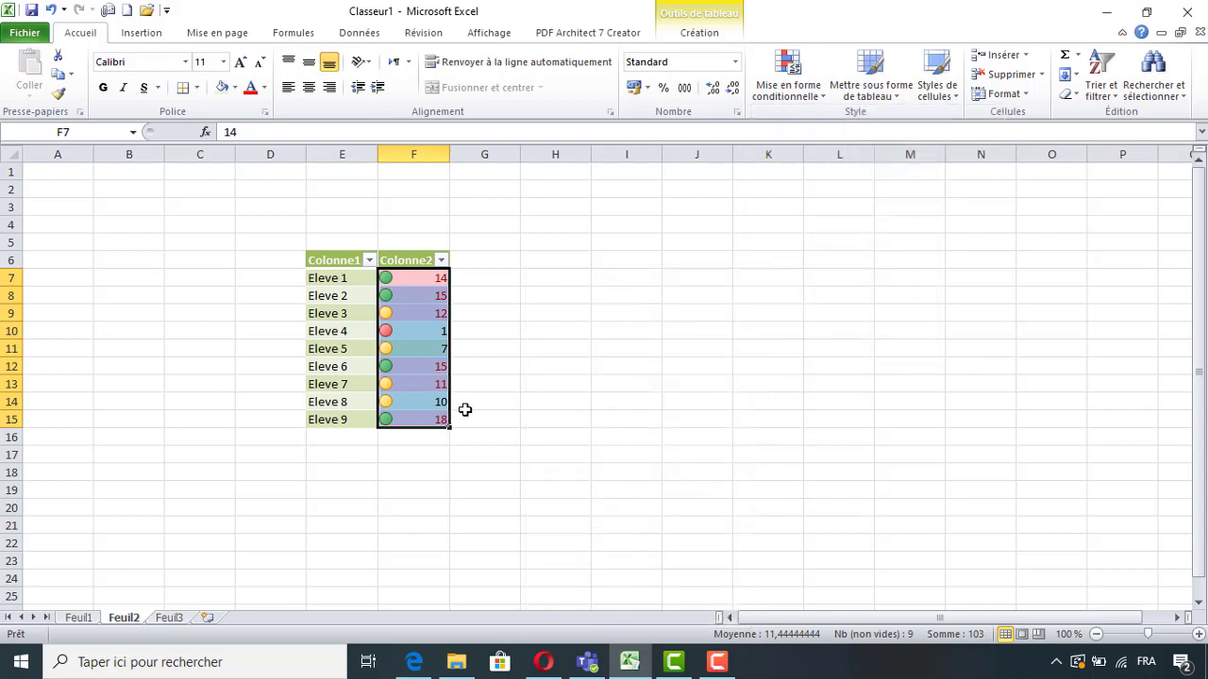
Apply a dark red Accent cell style to the selected Colonne2 grades.
left_click(958, 100)
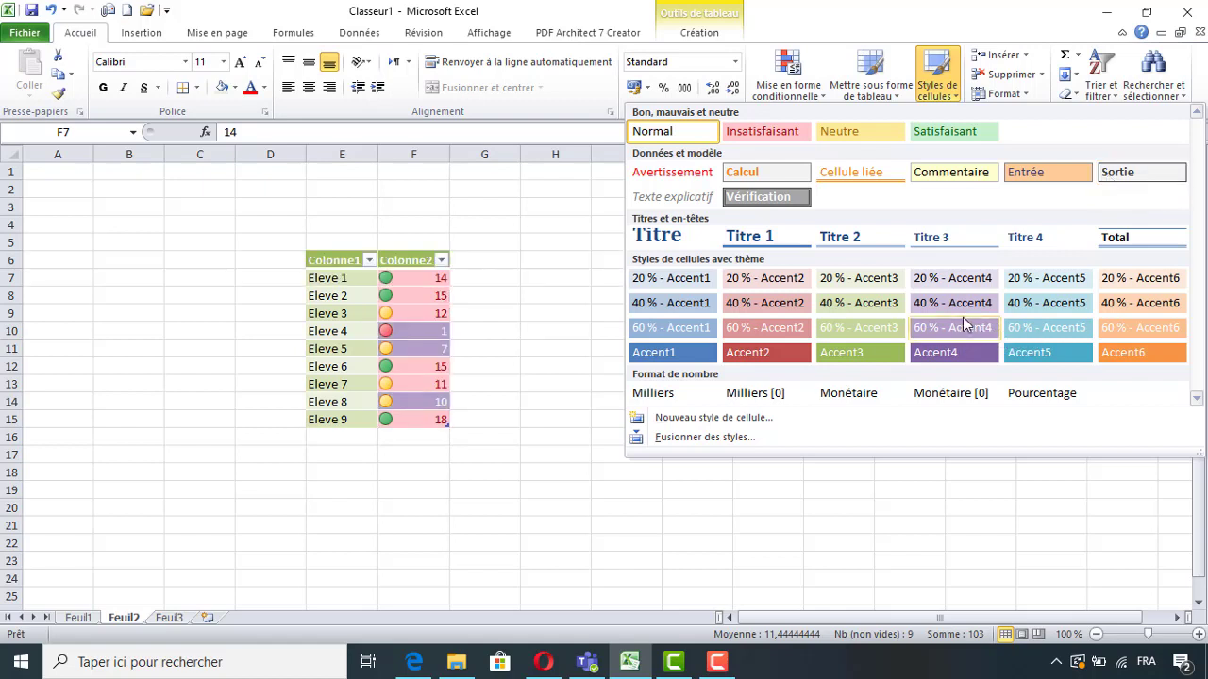
left_click(760, 357)
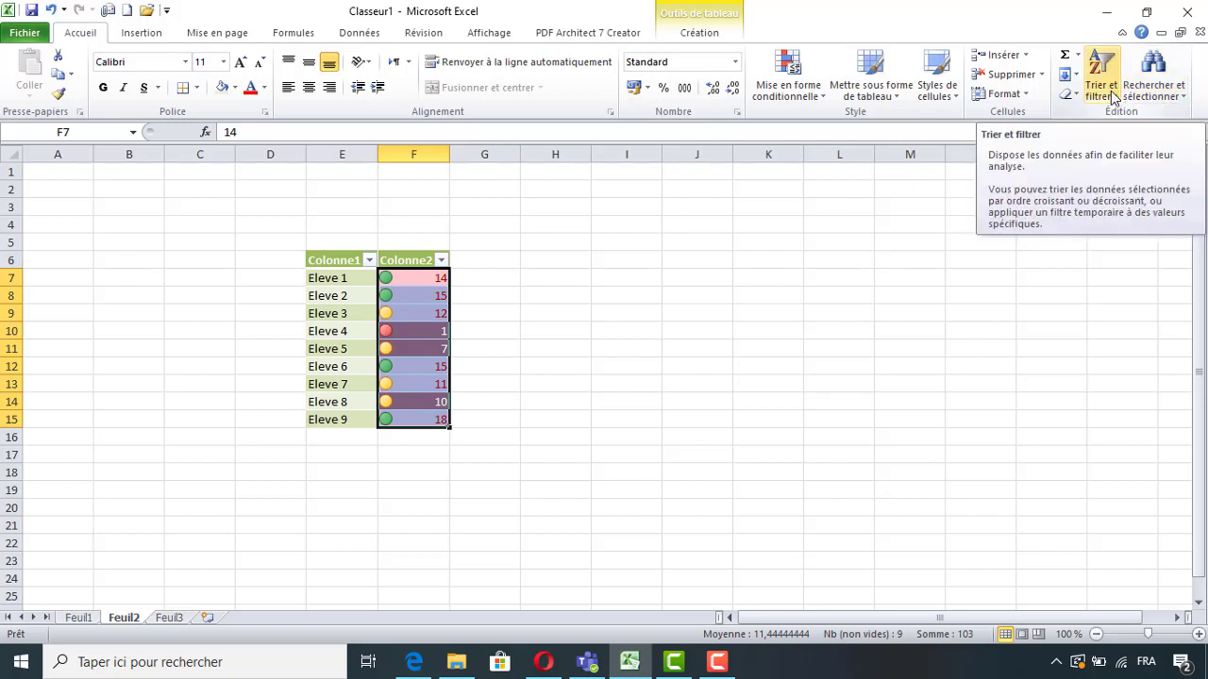
left_click(1113, 99)
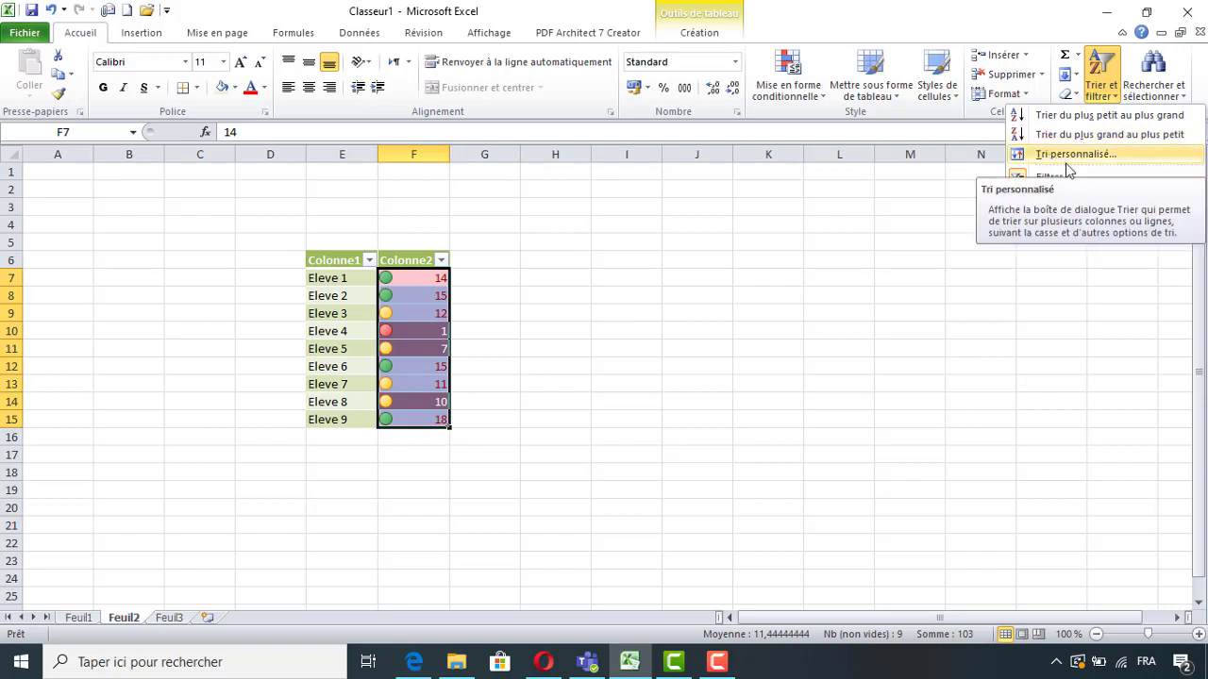
left_click(1058, 99)
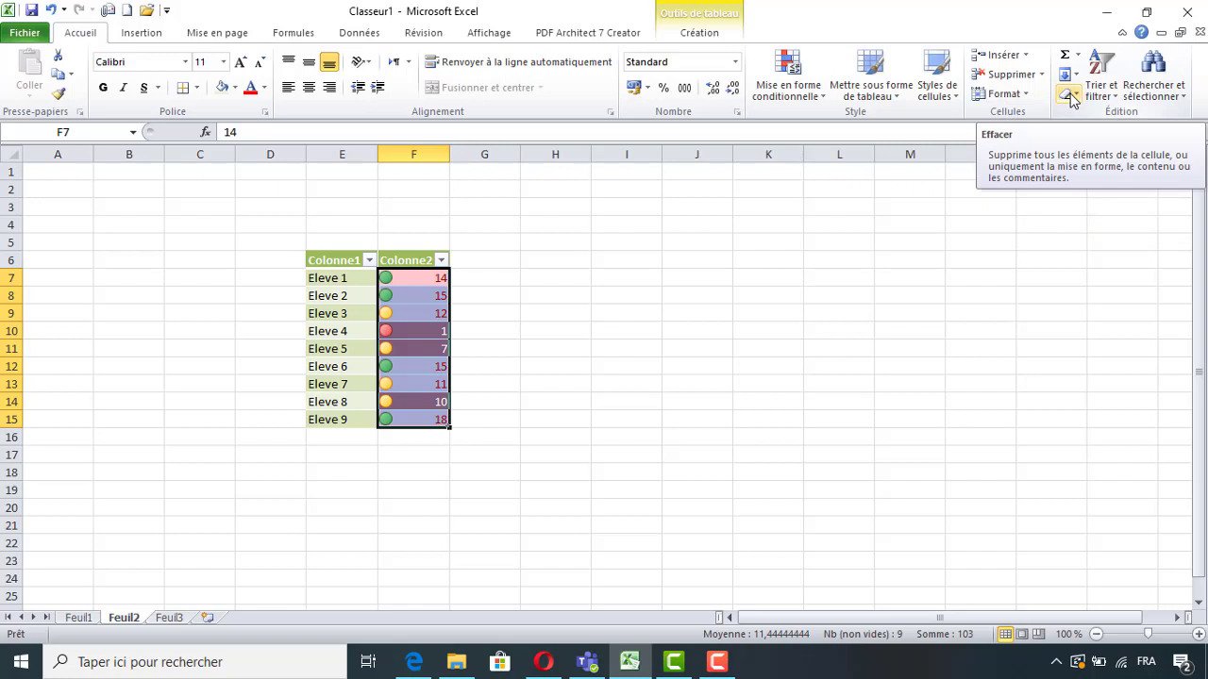
left_click(1076, 97)
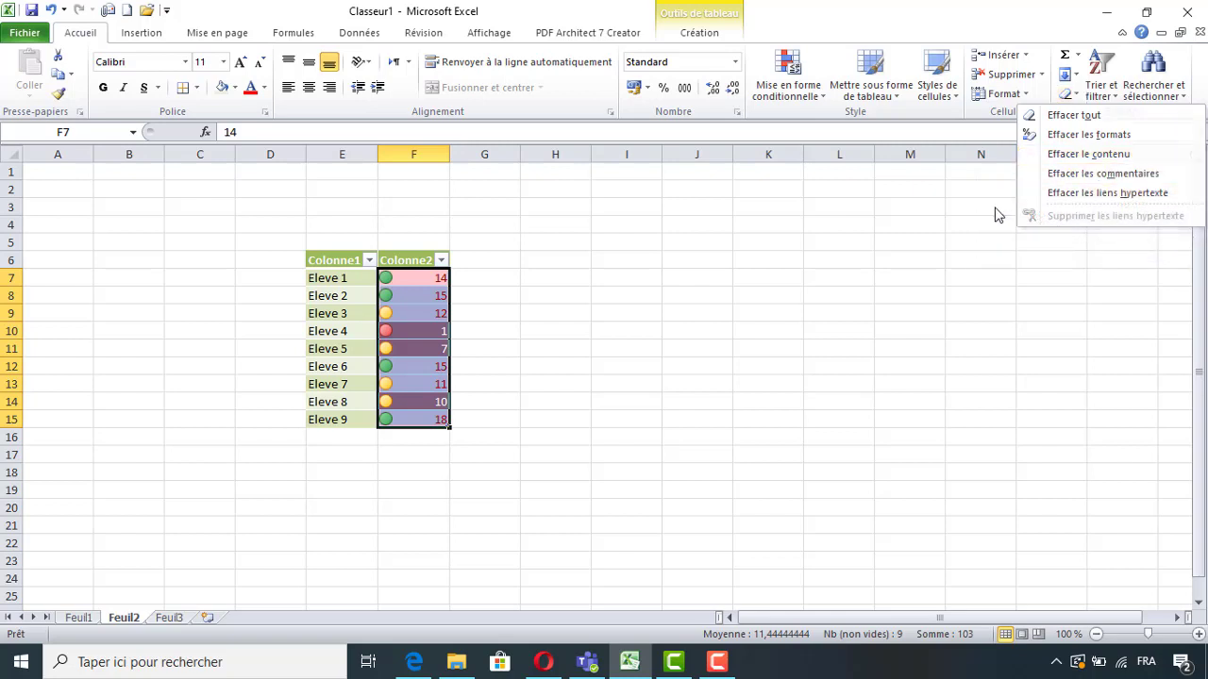
left_click(1067, 93)
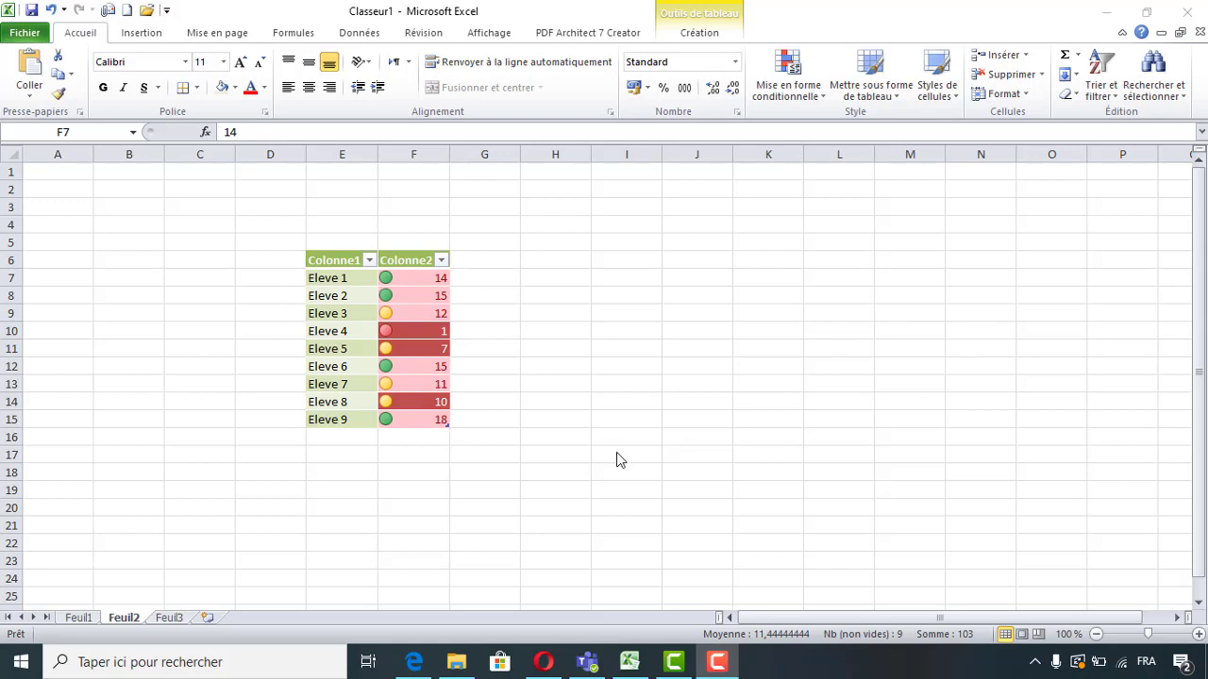
Switch back to the Feuil1 invoice sheet and start saving the workbook.
left_click(77, 619)
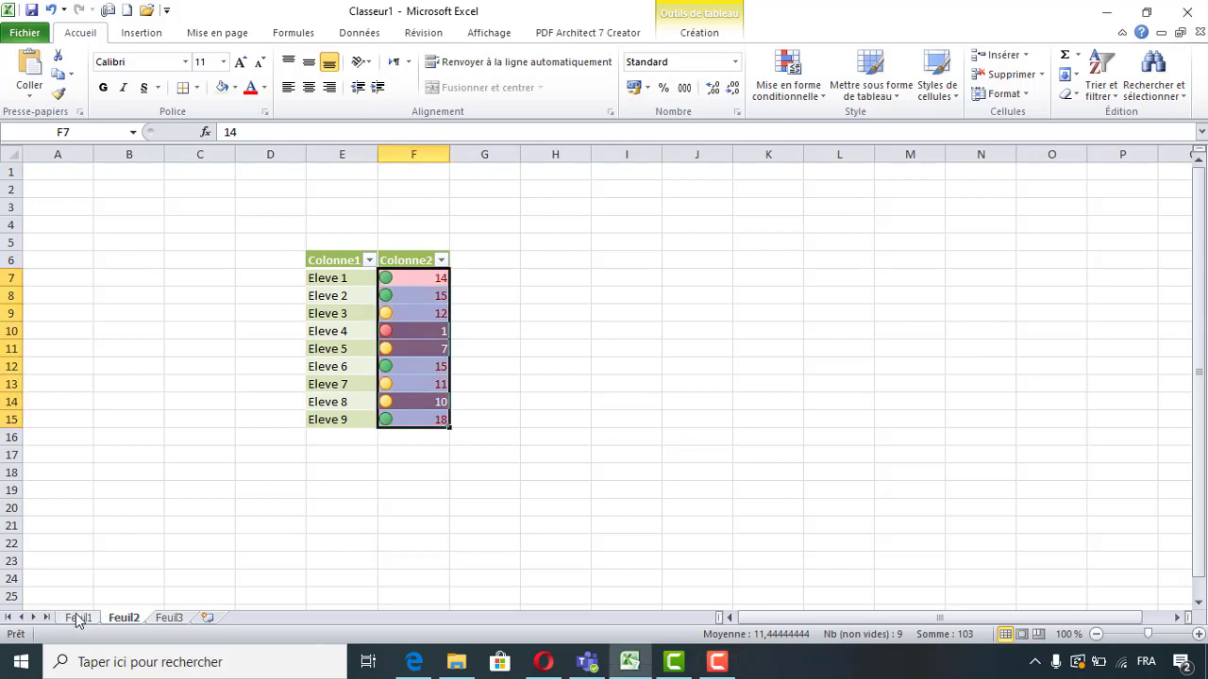
left_click(78, 619)
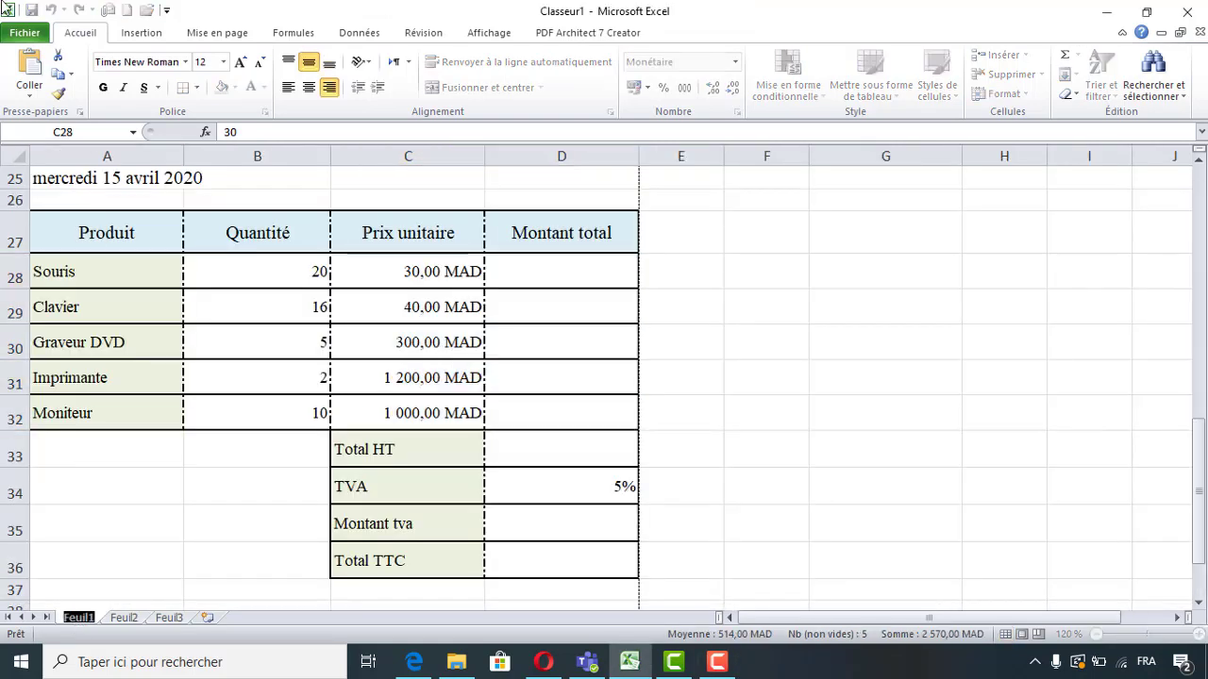
left_click(14, 33)
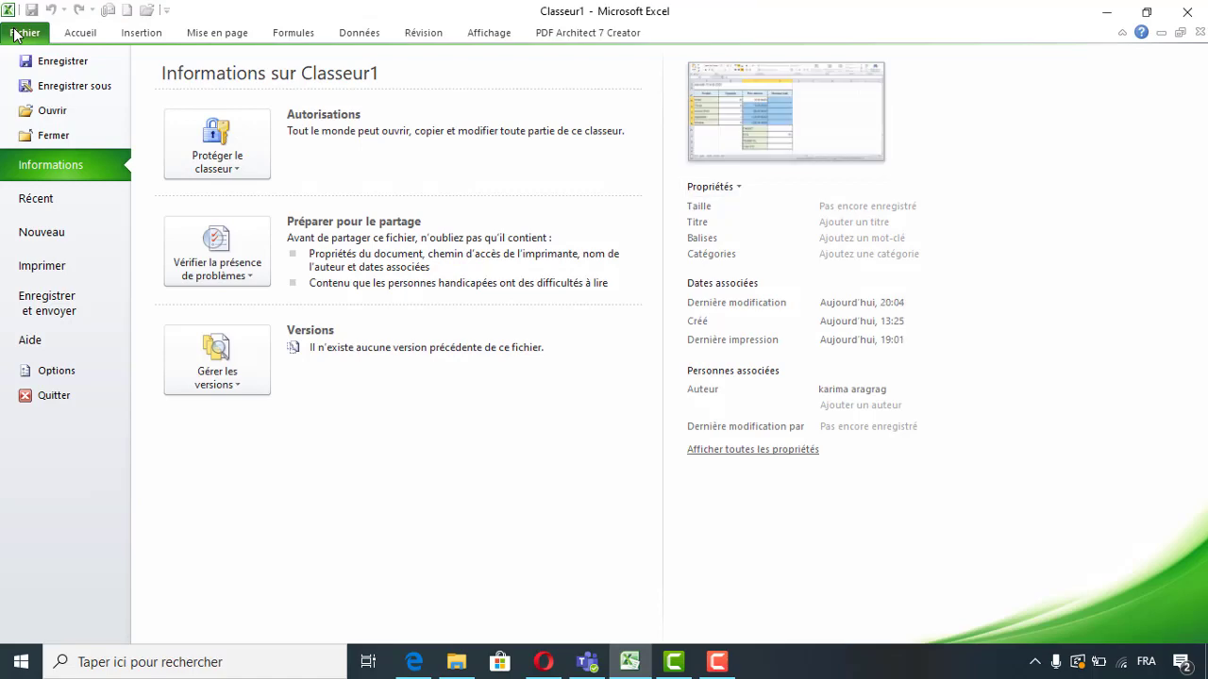
left_click(59, 62)
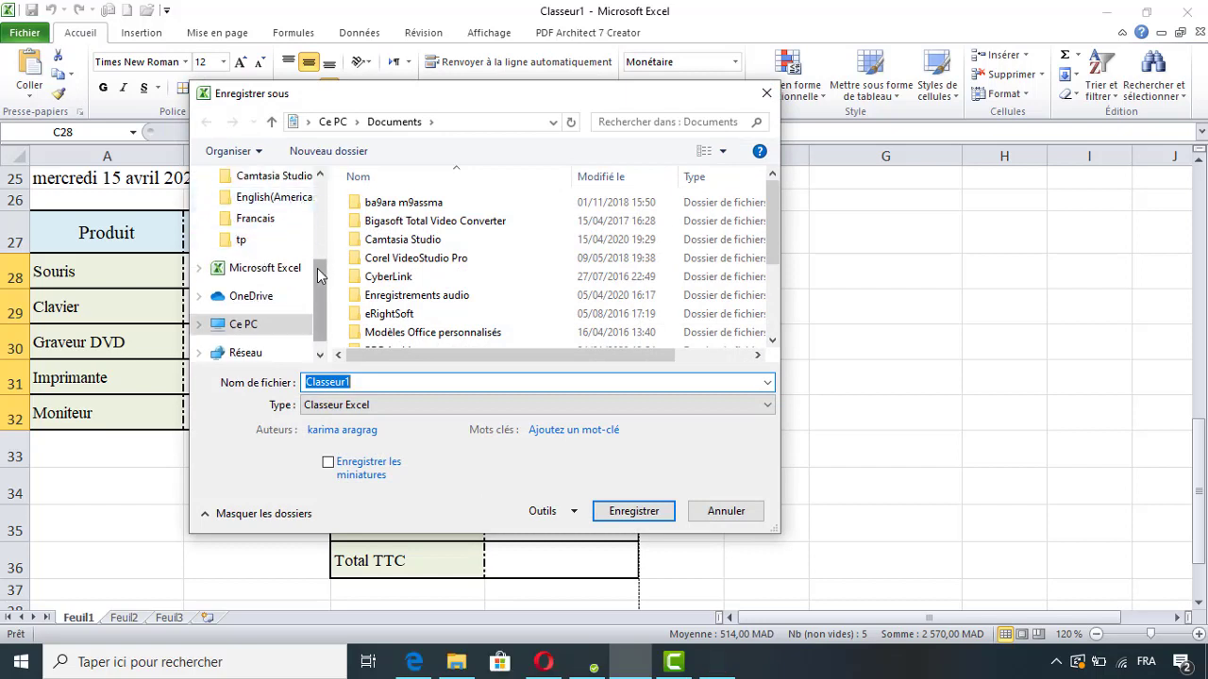
Save the workbook as 'facture' in Bureau > Mes activités > Travaux pratiques.
left_click_drag(322, 311, 321, 154)
left_click(293, 212)
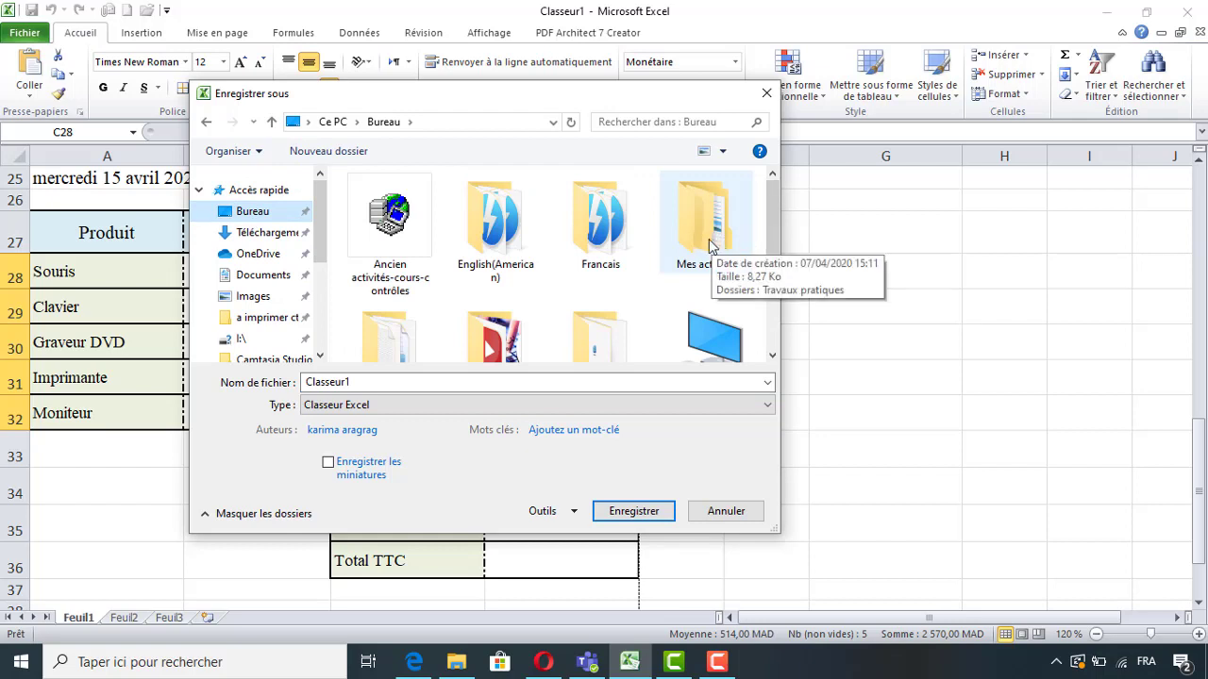
left_click_drag(771, 245, 778, 345)
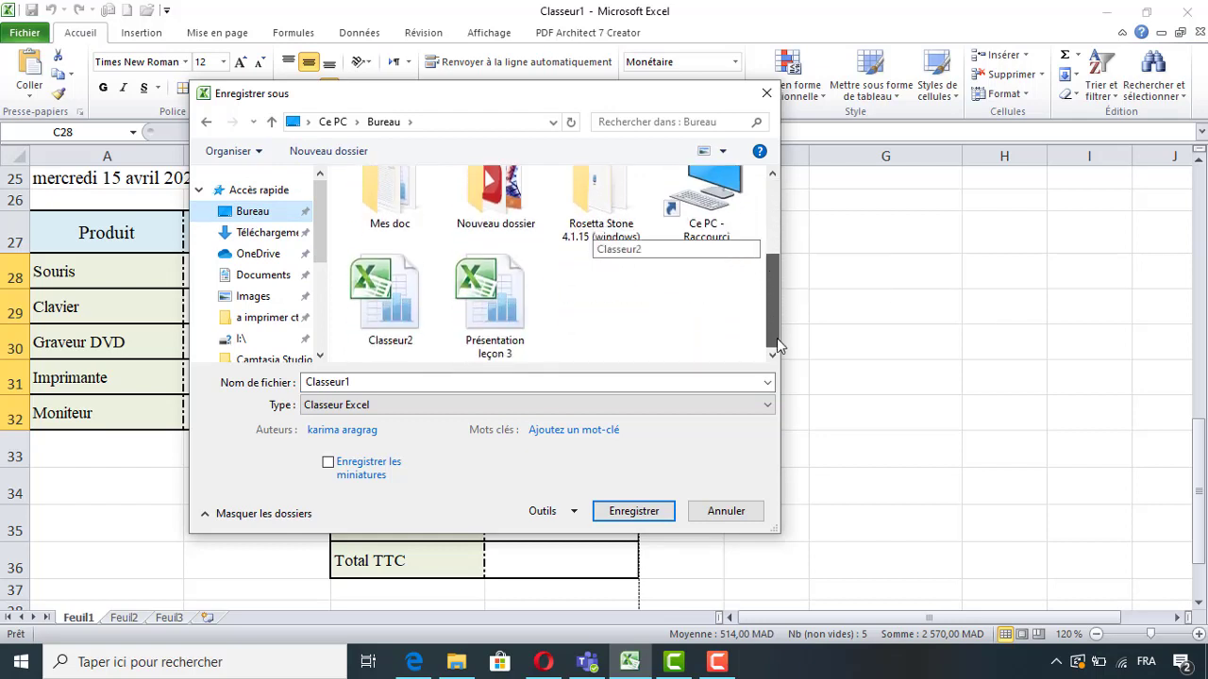
scroll(777, 341, "up", 5)
double_click(717, 215)
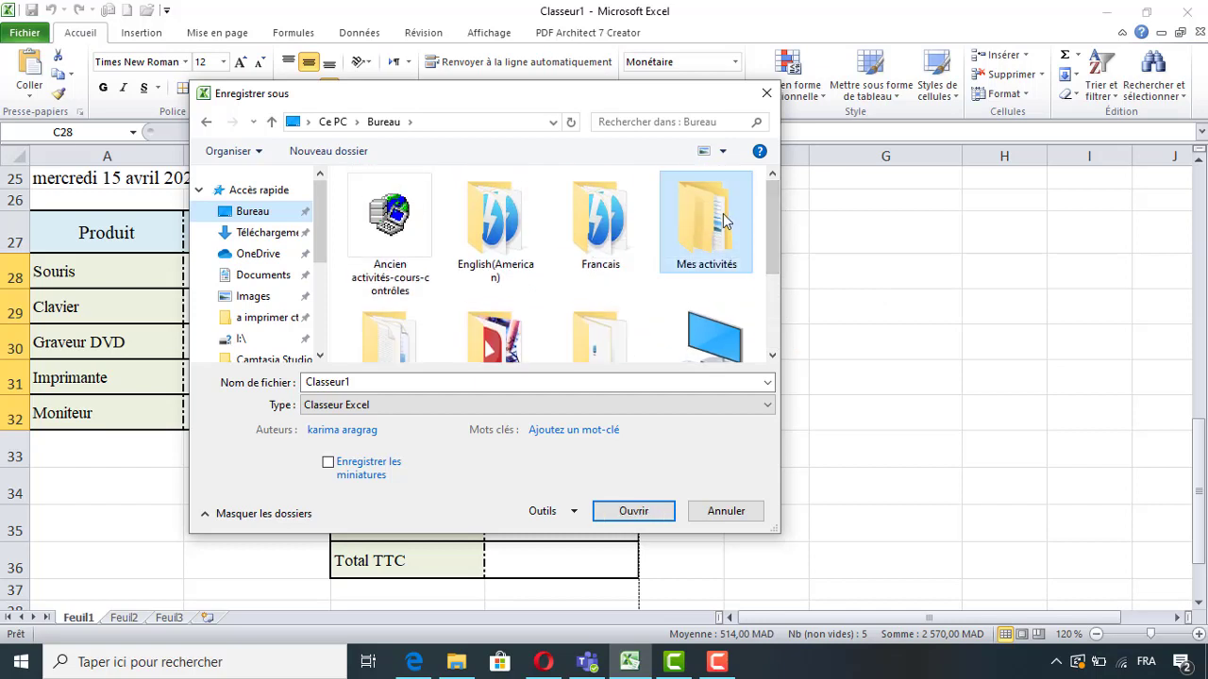
double_click(399, 203)
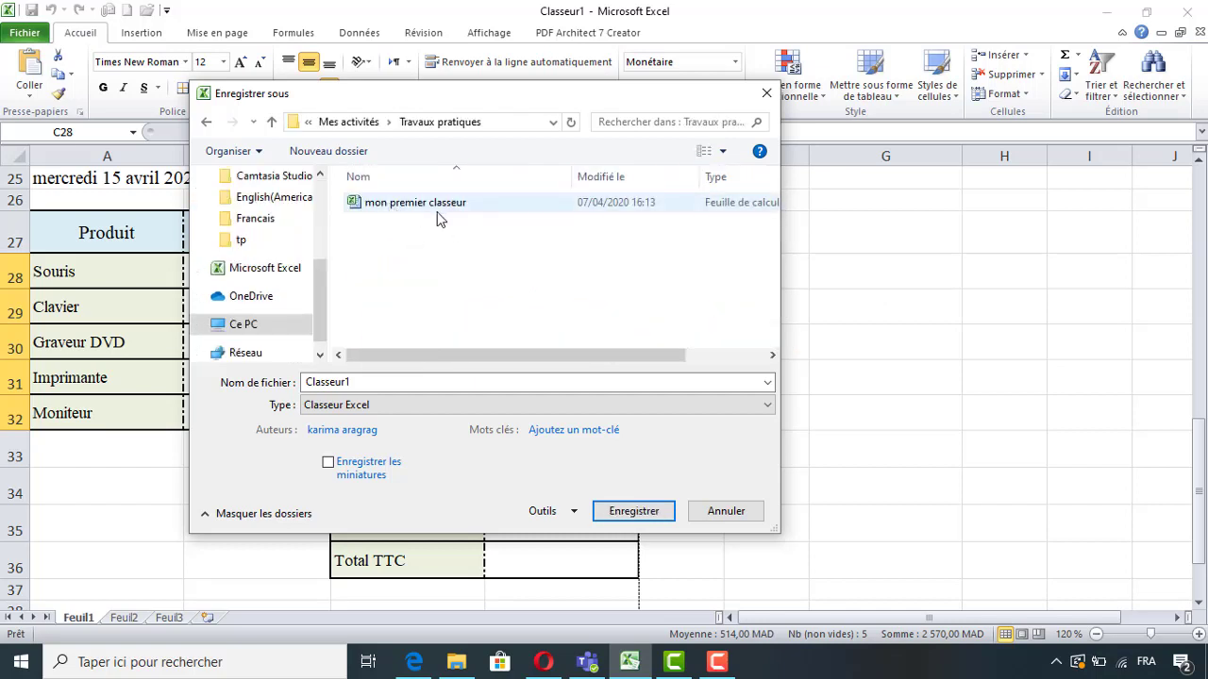
left_click(357, 382)
double_click(357, 382)
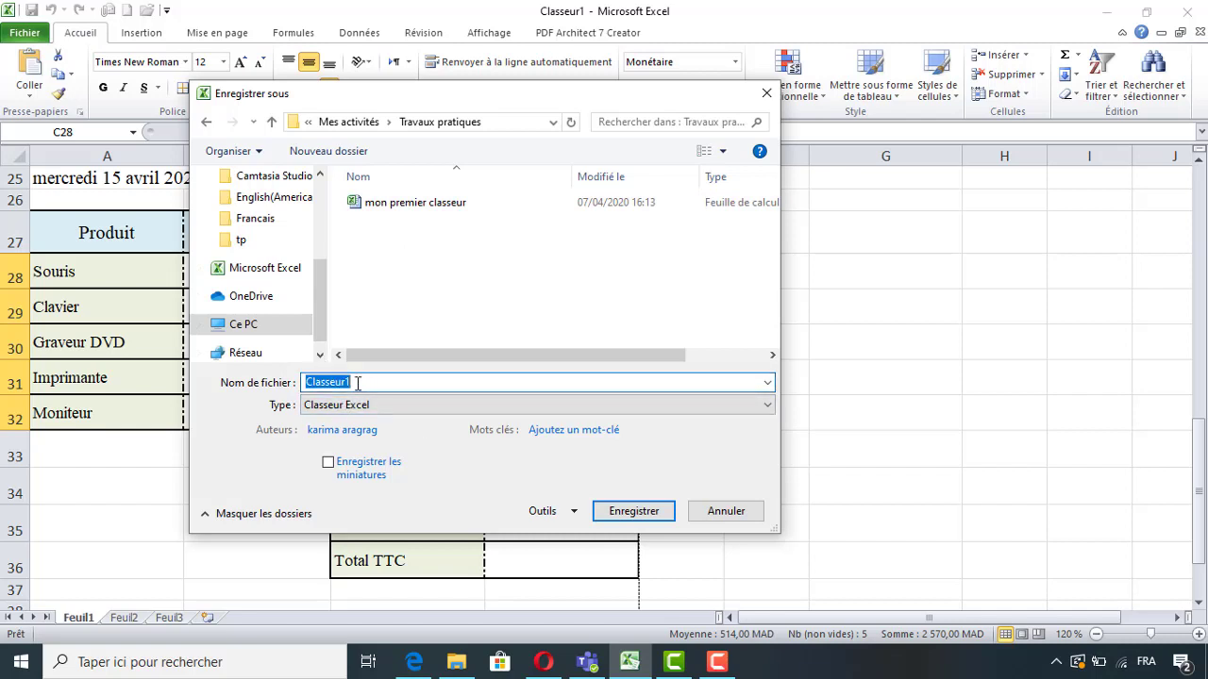
type("facu")
key("BackSpace")
type("ture")
left_click(645, 515)
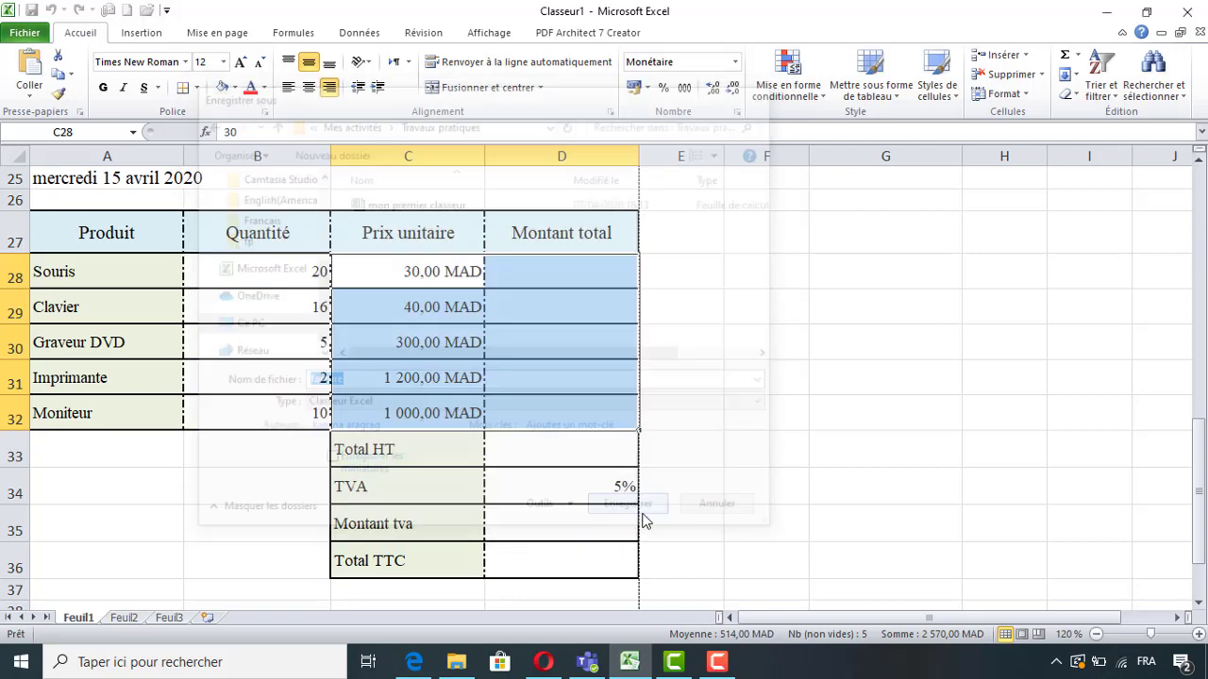